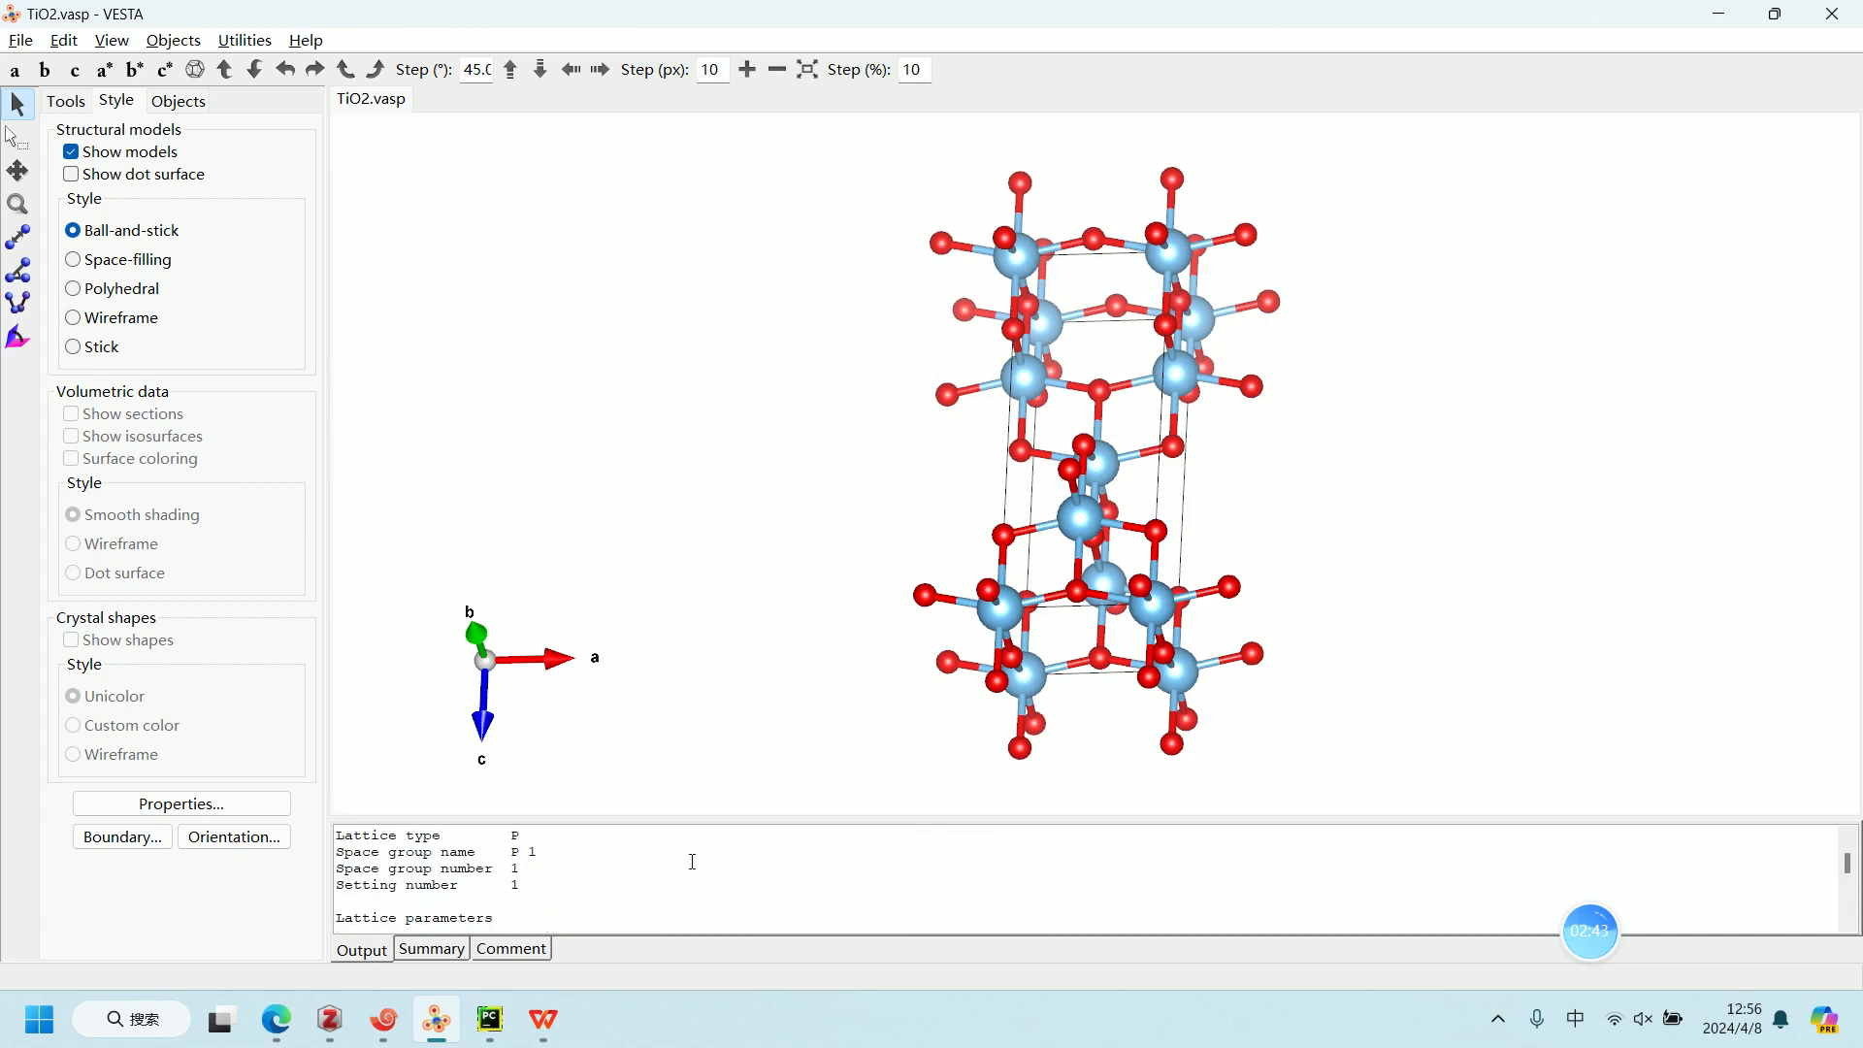
Step: Examine the cell angles and the a, b and c lengths in the lattice parameters output
double_click(413, 906)
left_click_drag(413, 905, 805, 906)
left_click(587, 903)
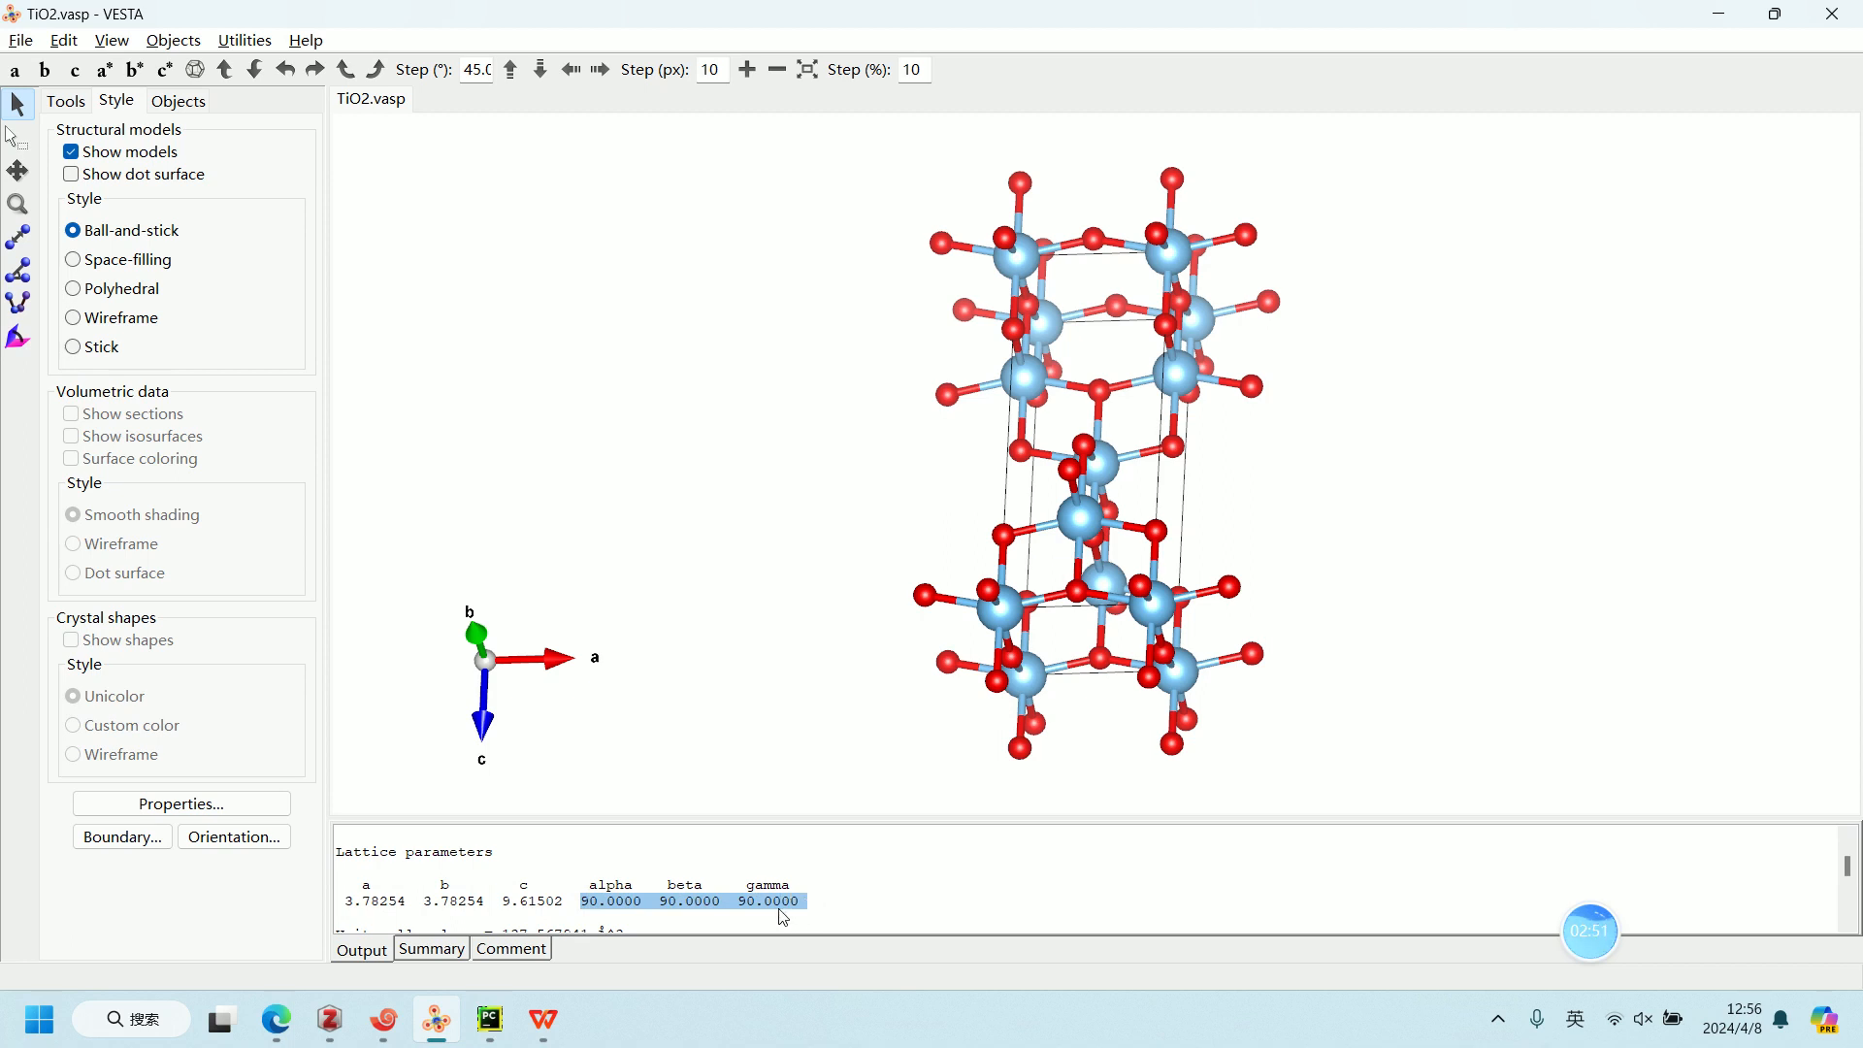
left_click(609, 885)
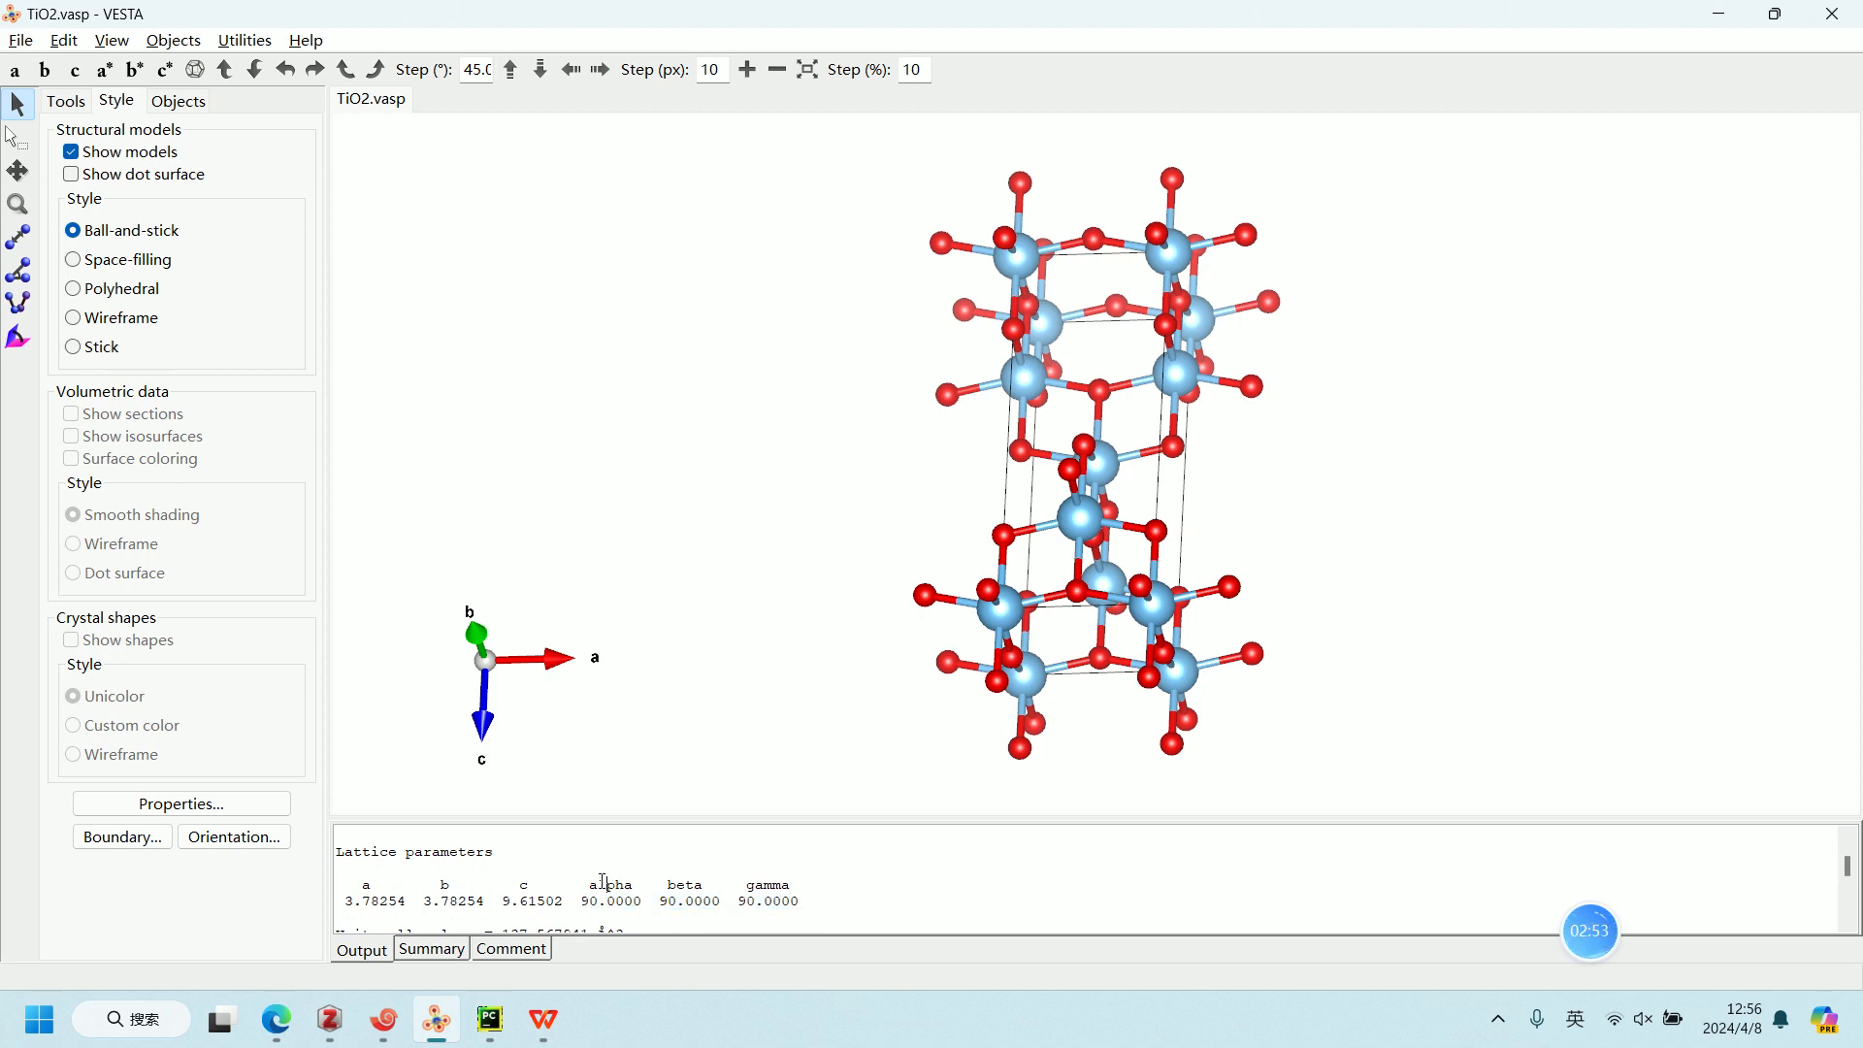
left_click_drag(582, 903, 808, 905)
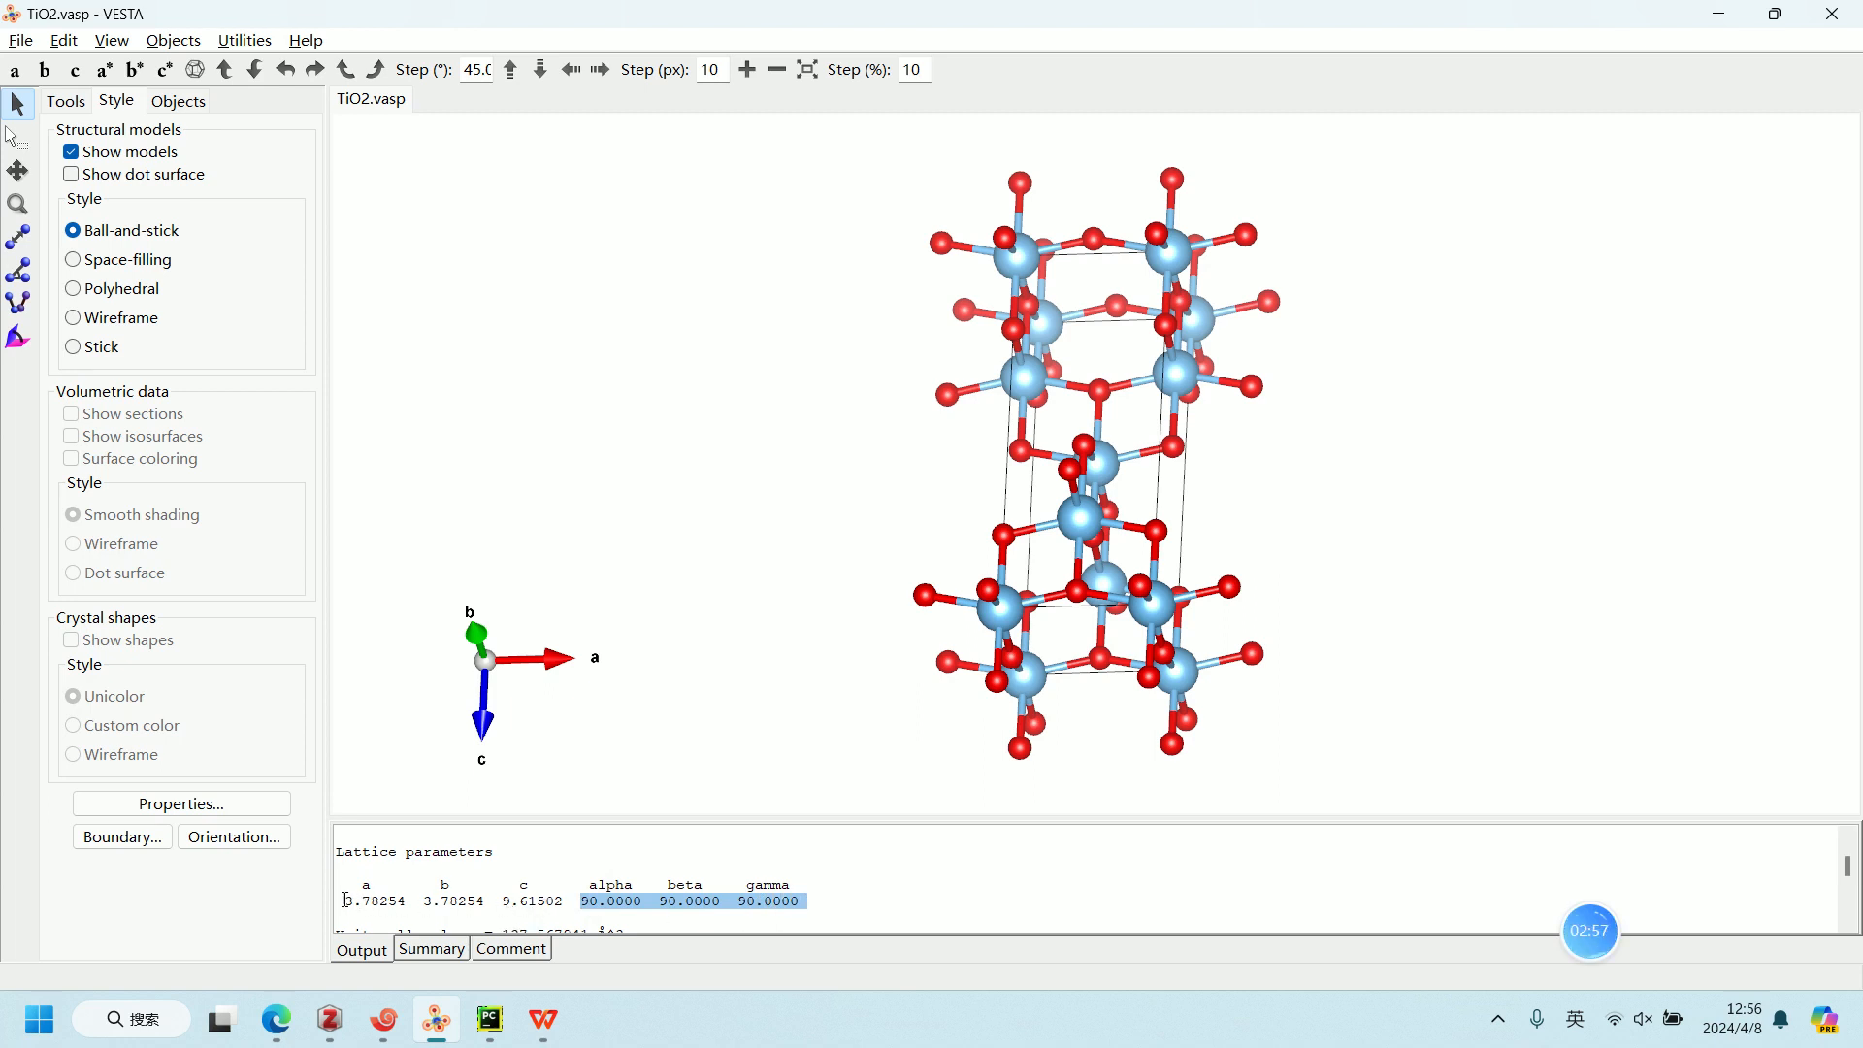
left_click_drag(344, 900, 564, 906)
left_click(560, 905)
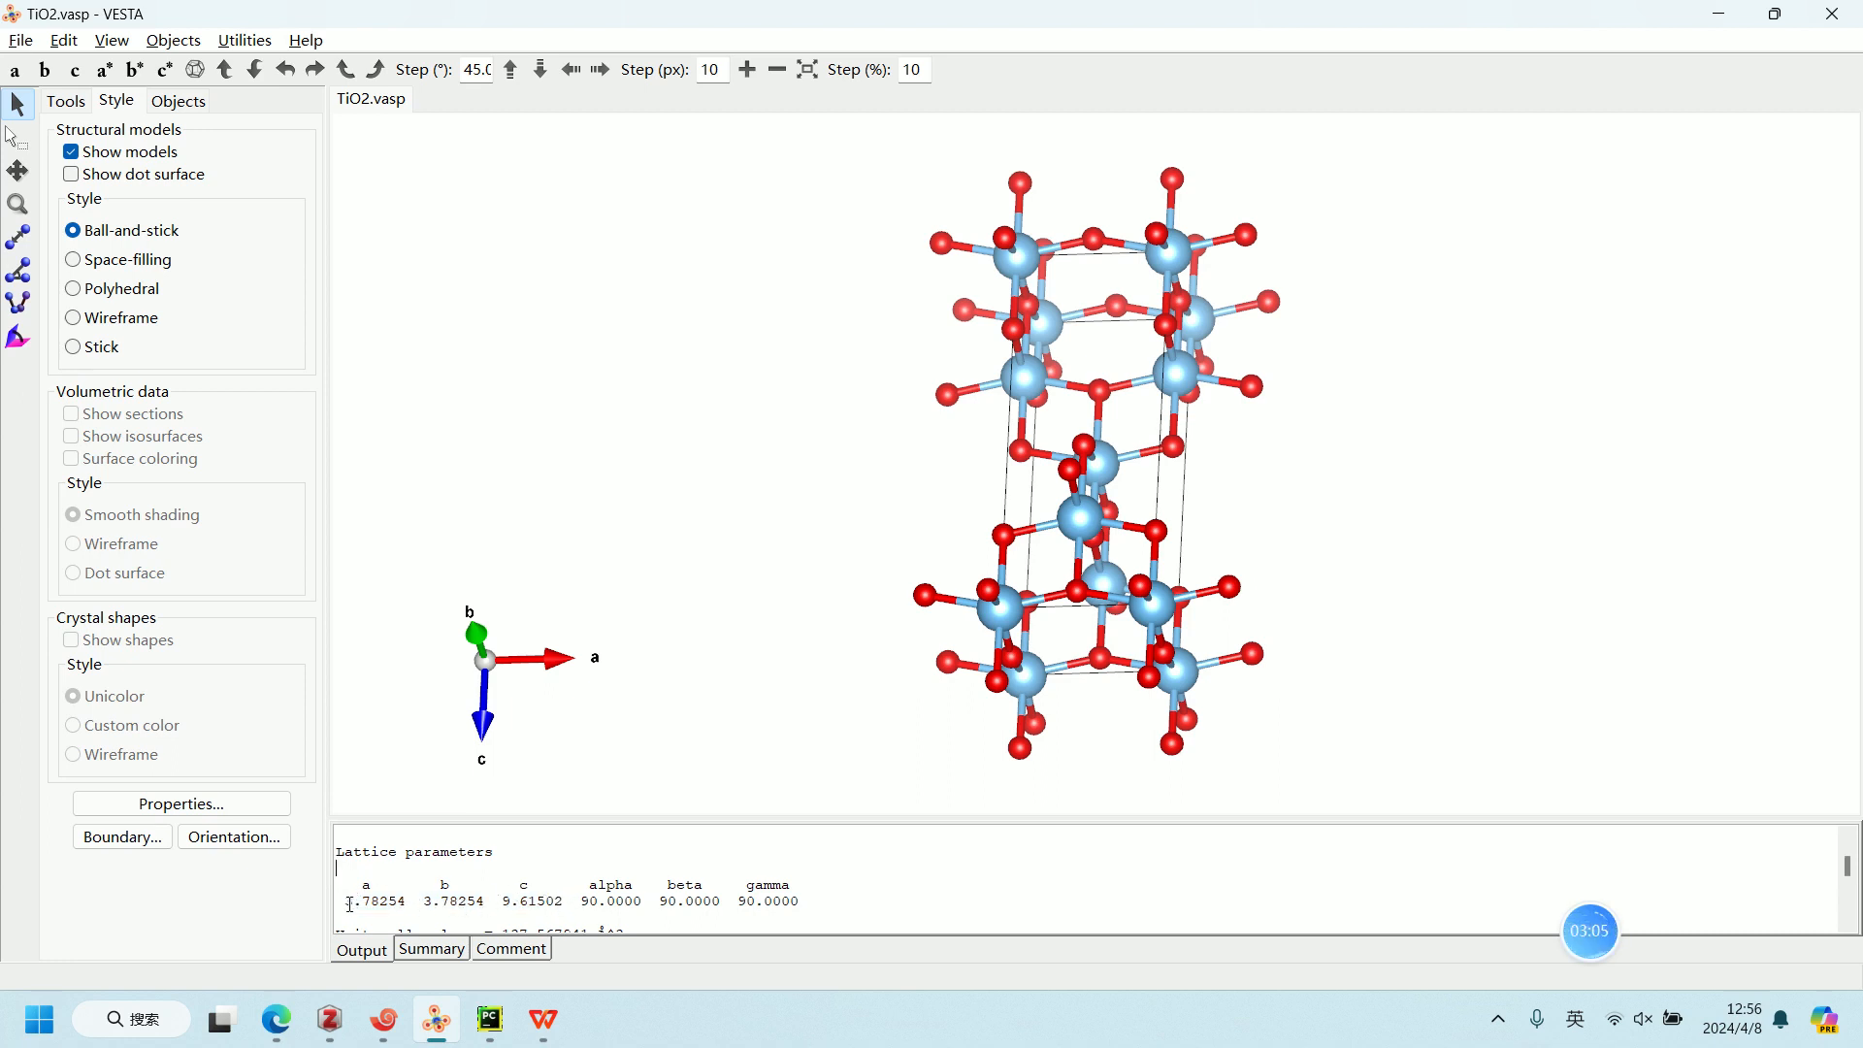
Step: Copy the a, b and c lattice lengths from the output text and switch to the test2.py script in PyCharm
mouse_move(350, 906)
left_mouse_down()
mouse_move(565, 901)
mouse_move(370, 900)
left_mouse_up()
left_click(566, 899)
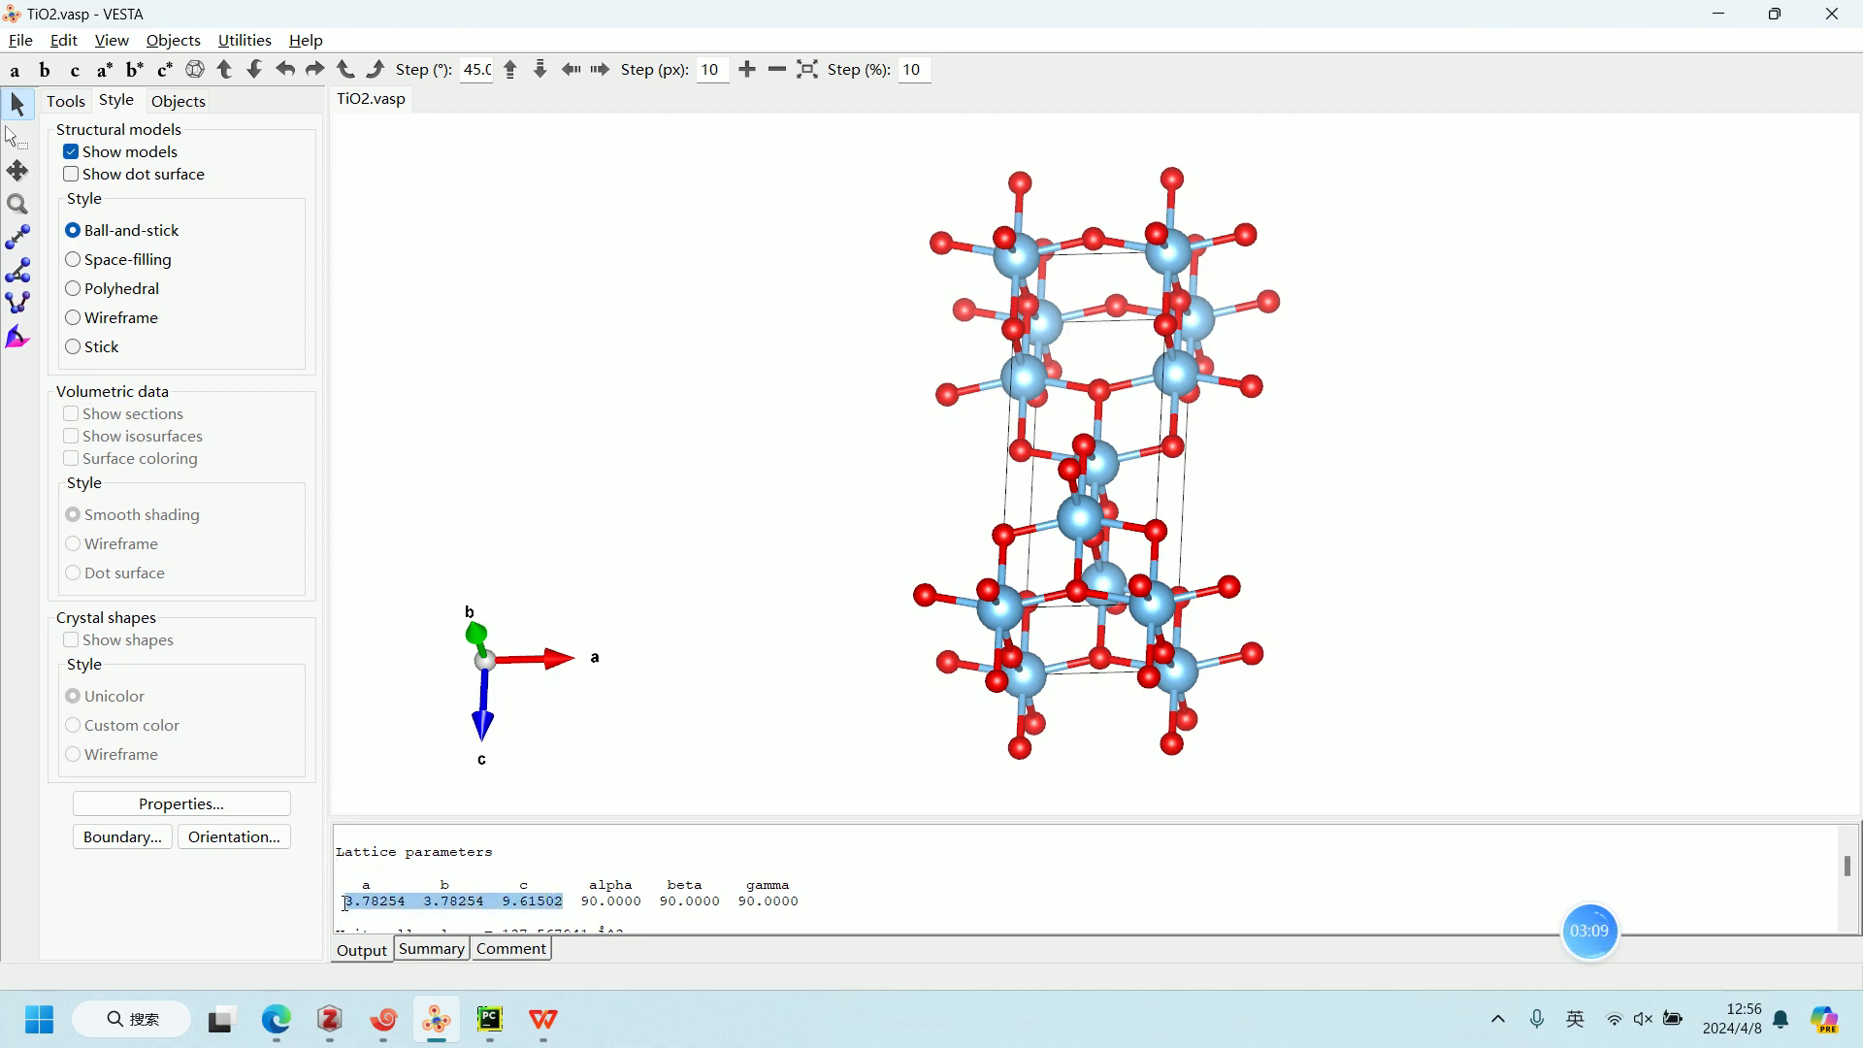
right_click(359, 910)
left_click(427, 801)
left_click(538, 1019)
left_click(508, 1011)
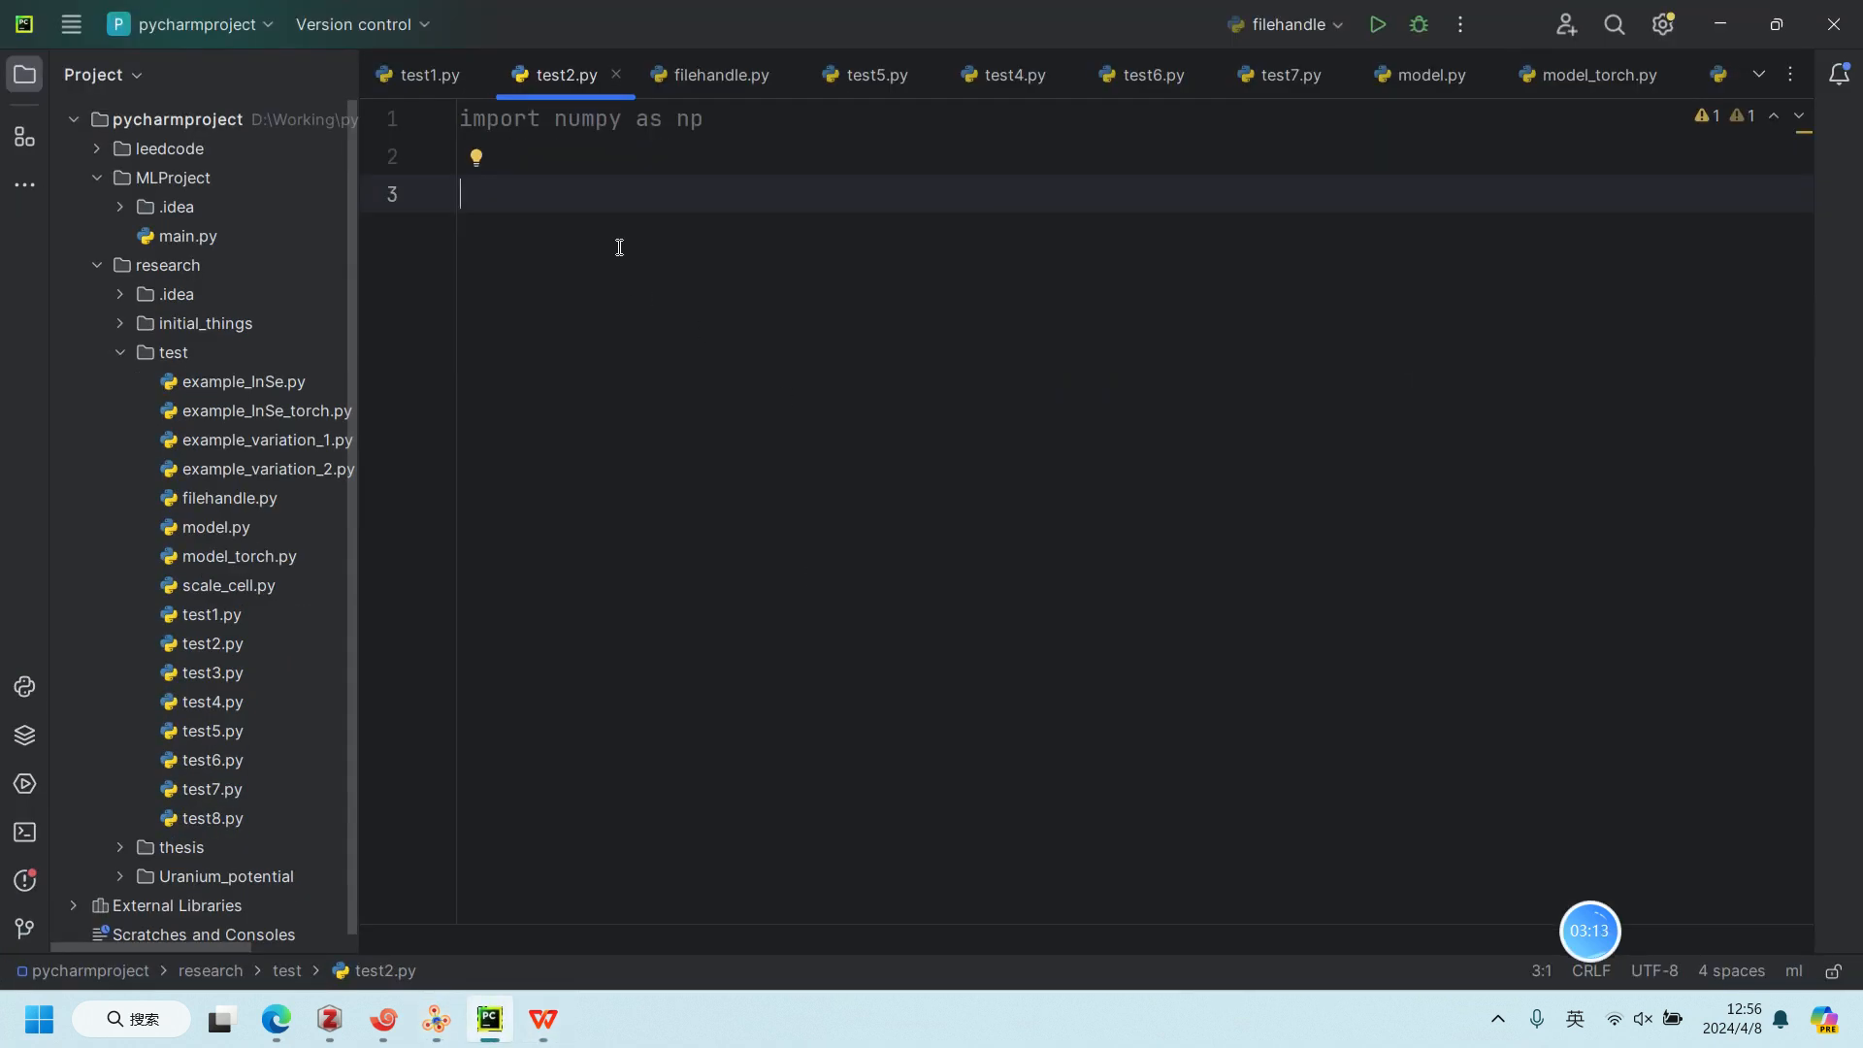
Step: Define basis_old on line 3 as an np.array list containing the copied lattice lengths
type("BA")
key("BackSpace")
key("BackSpace")
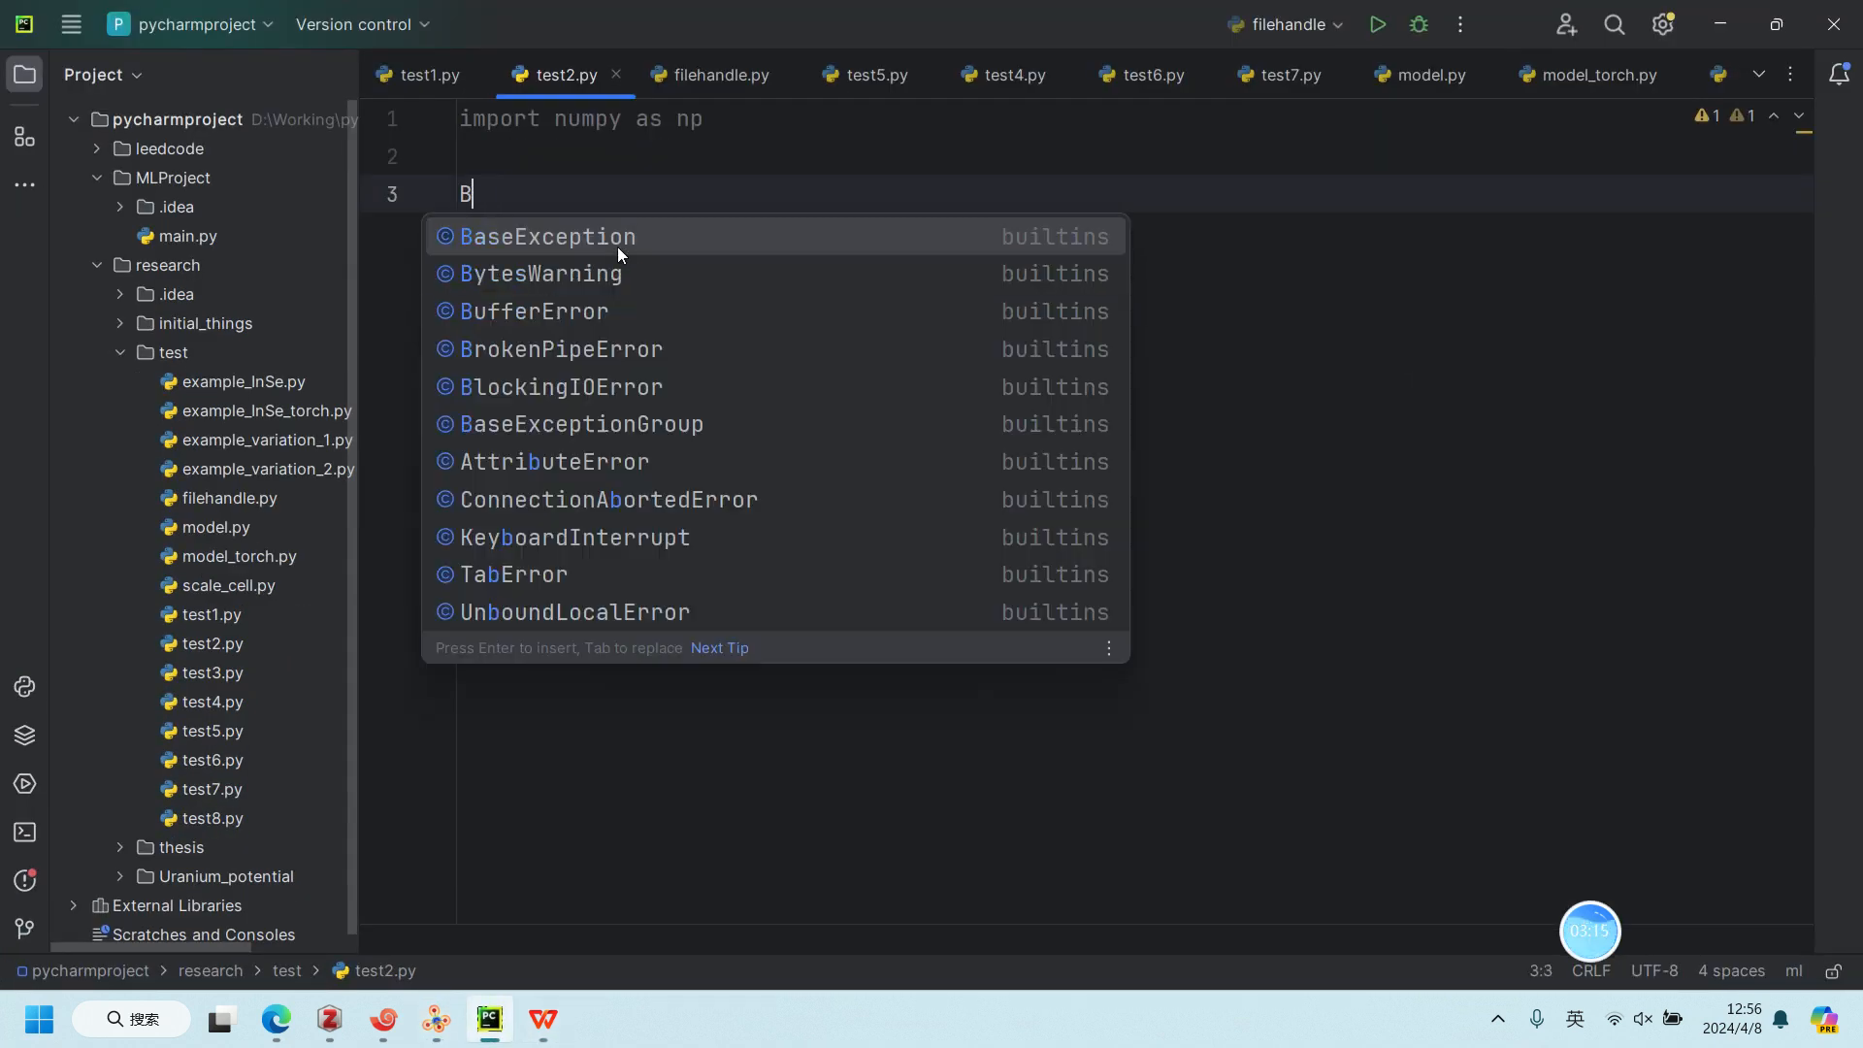
key("Caps_Lock")
type("basis")
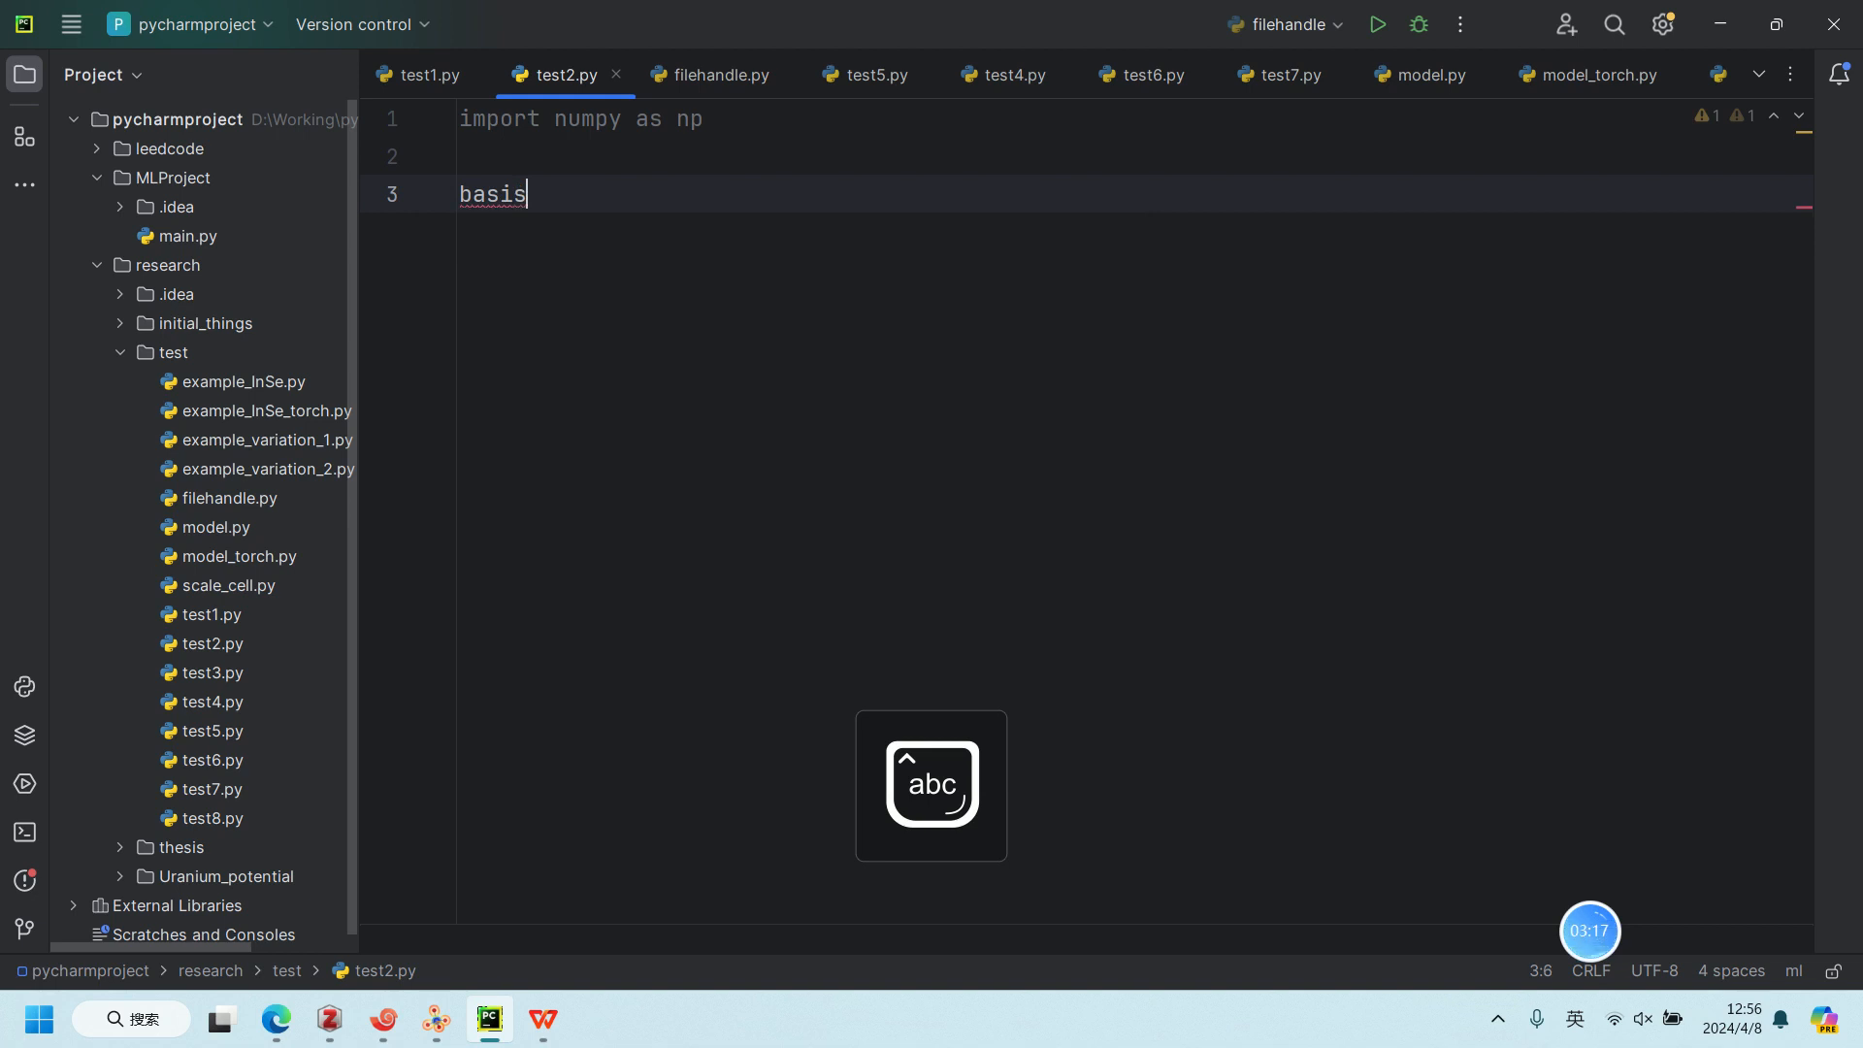
type("_")
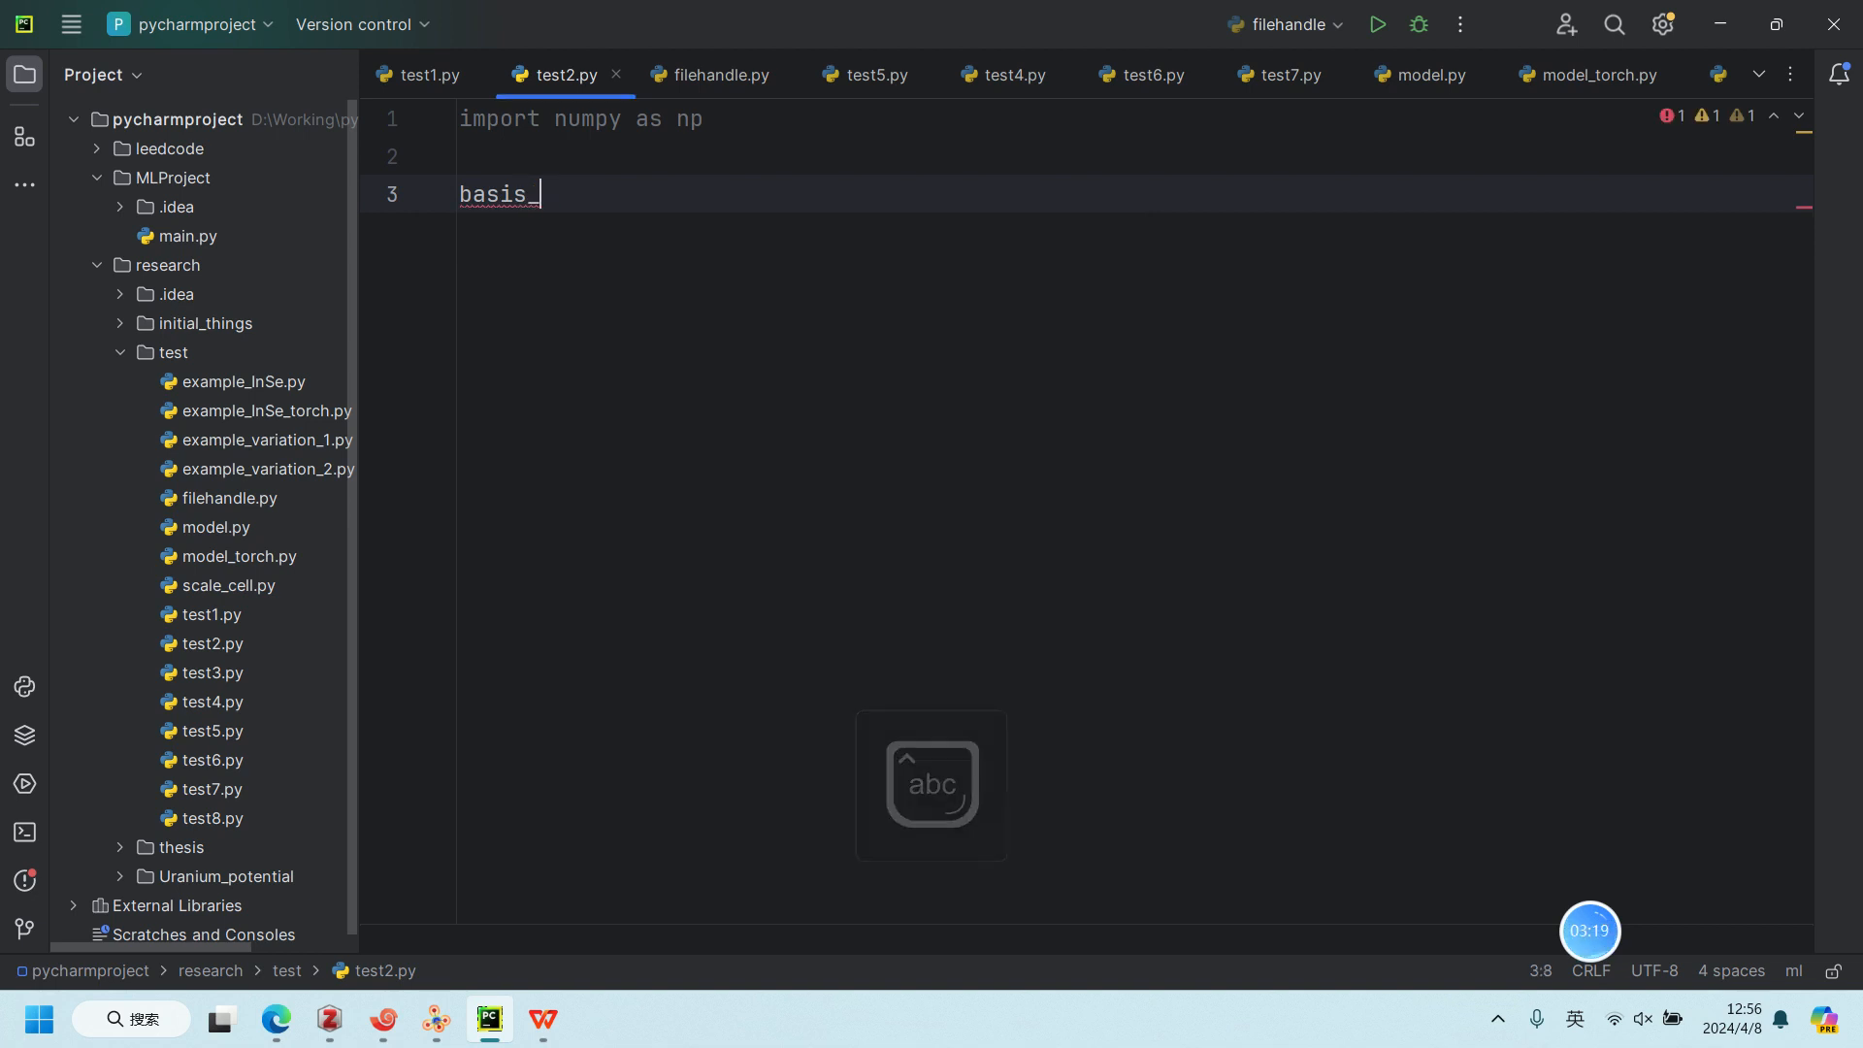
type("old = np.arr")
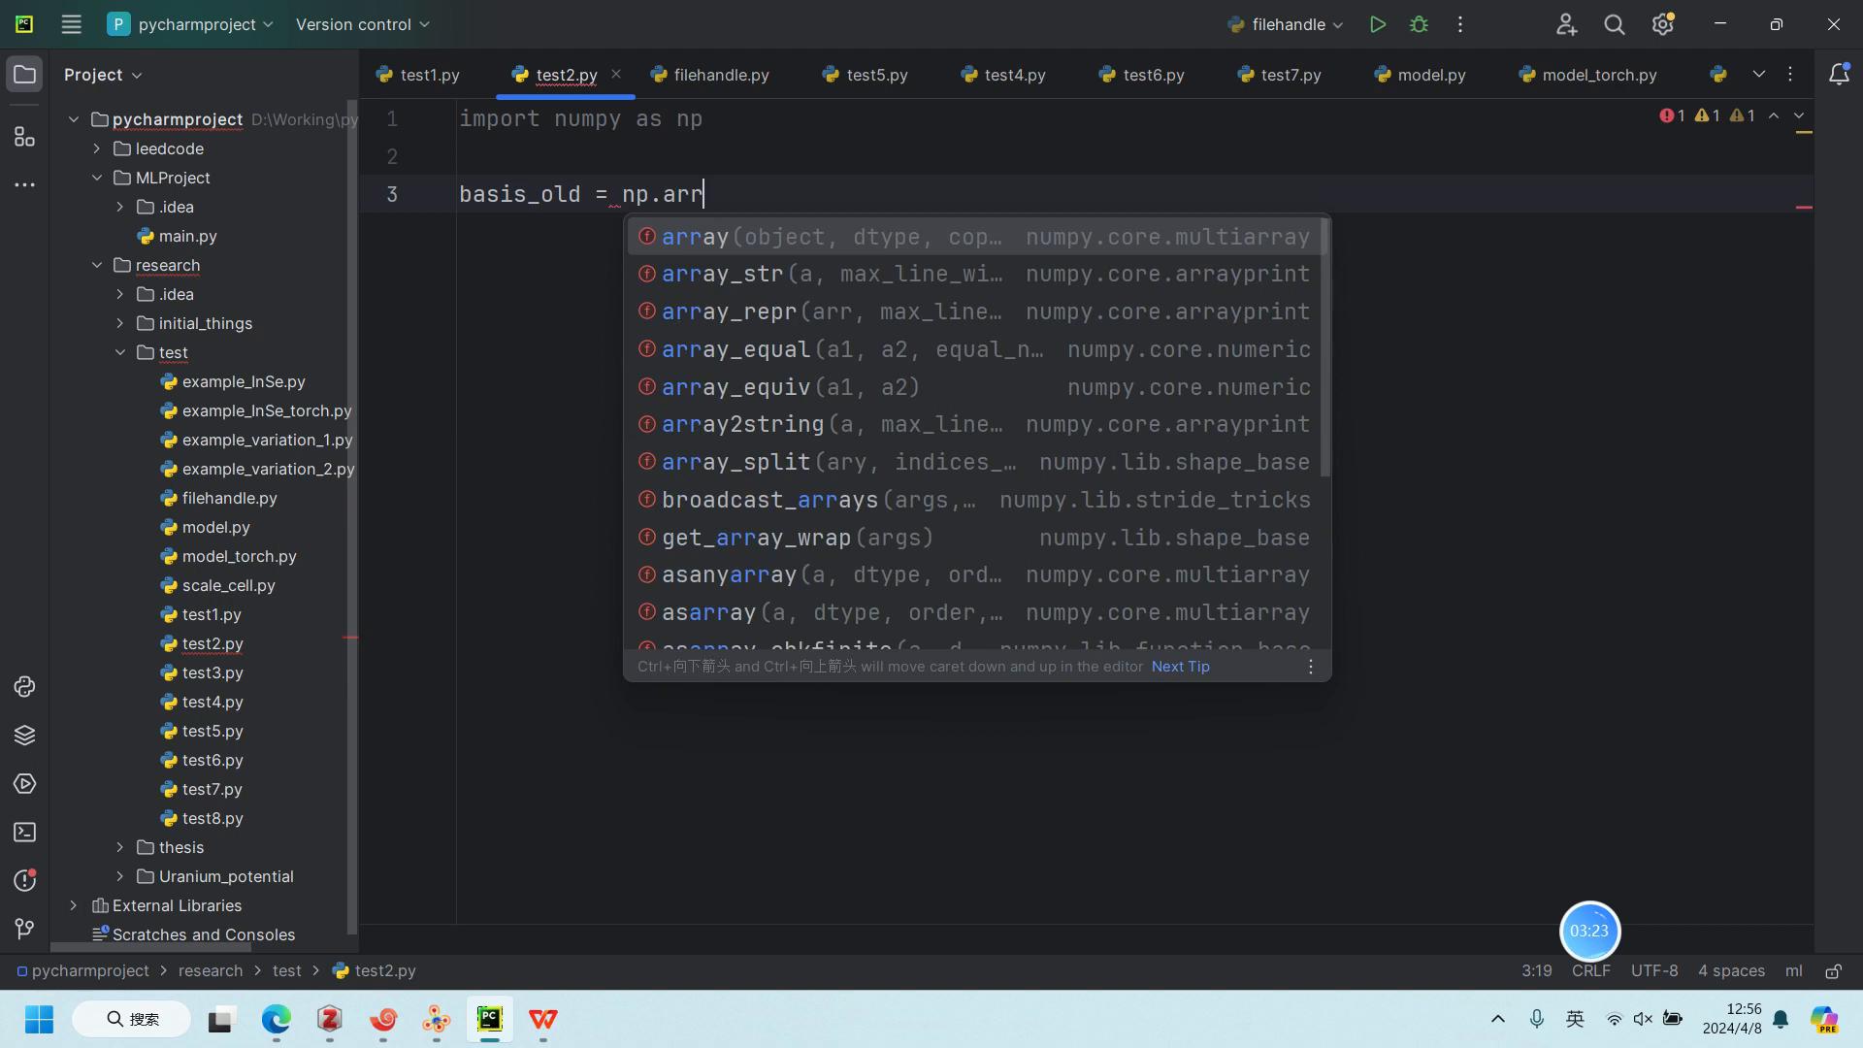
key("Return")
type("[]")
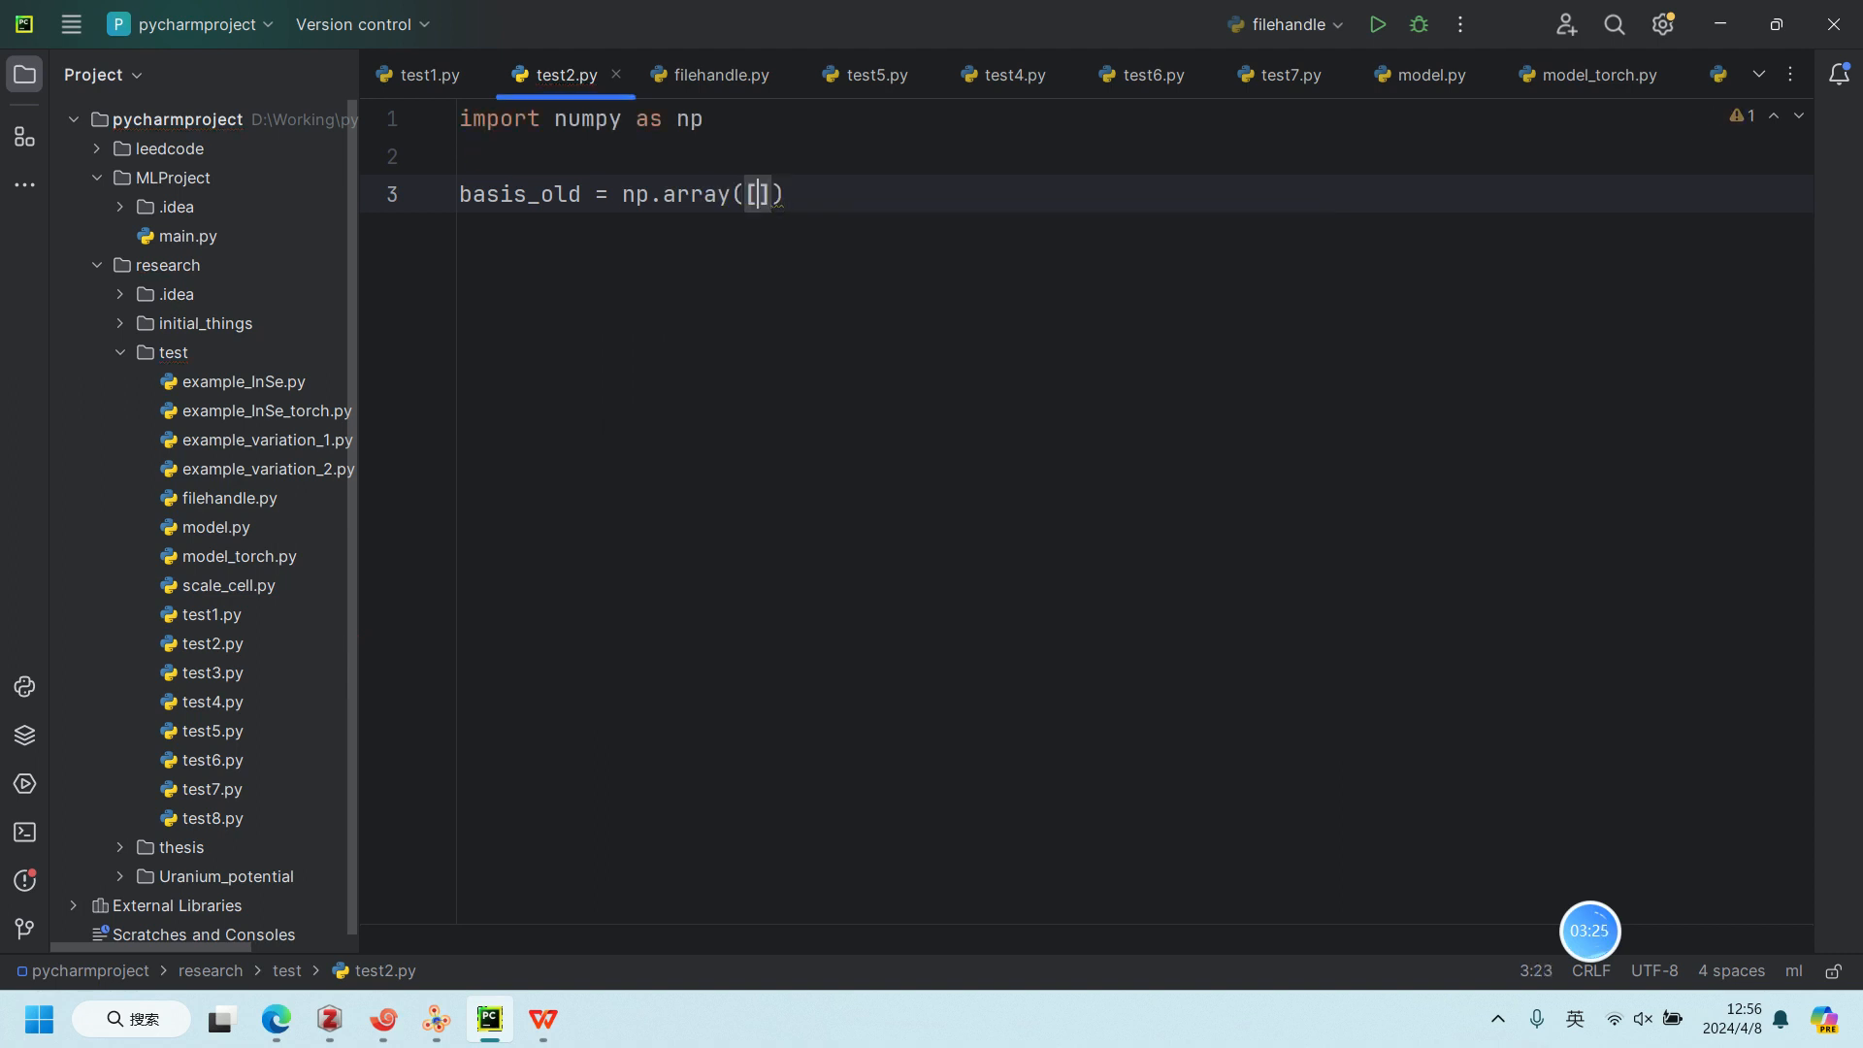
key("ctrl+v")
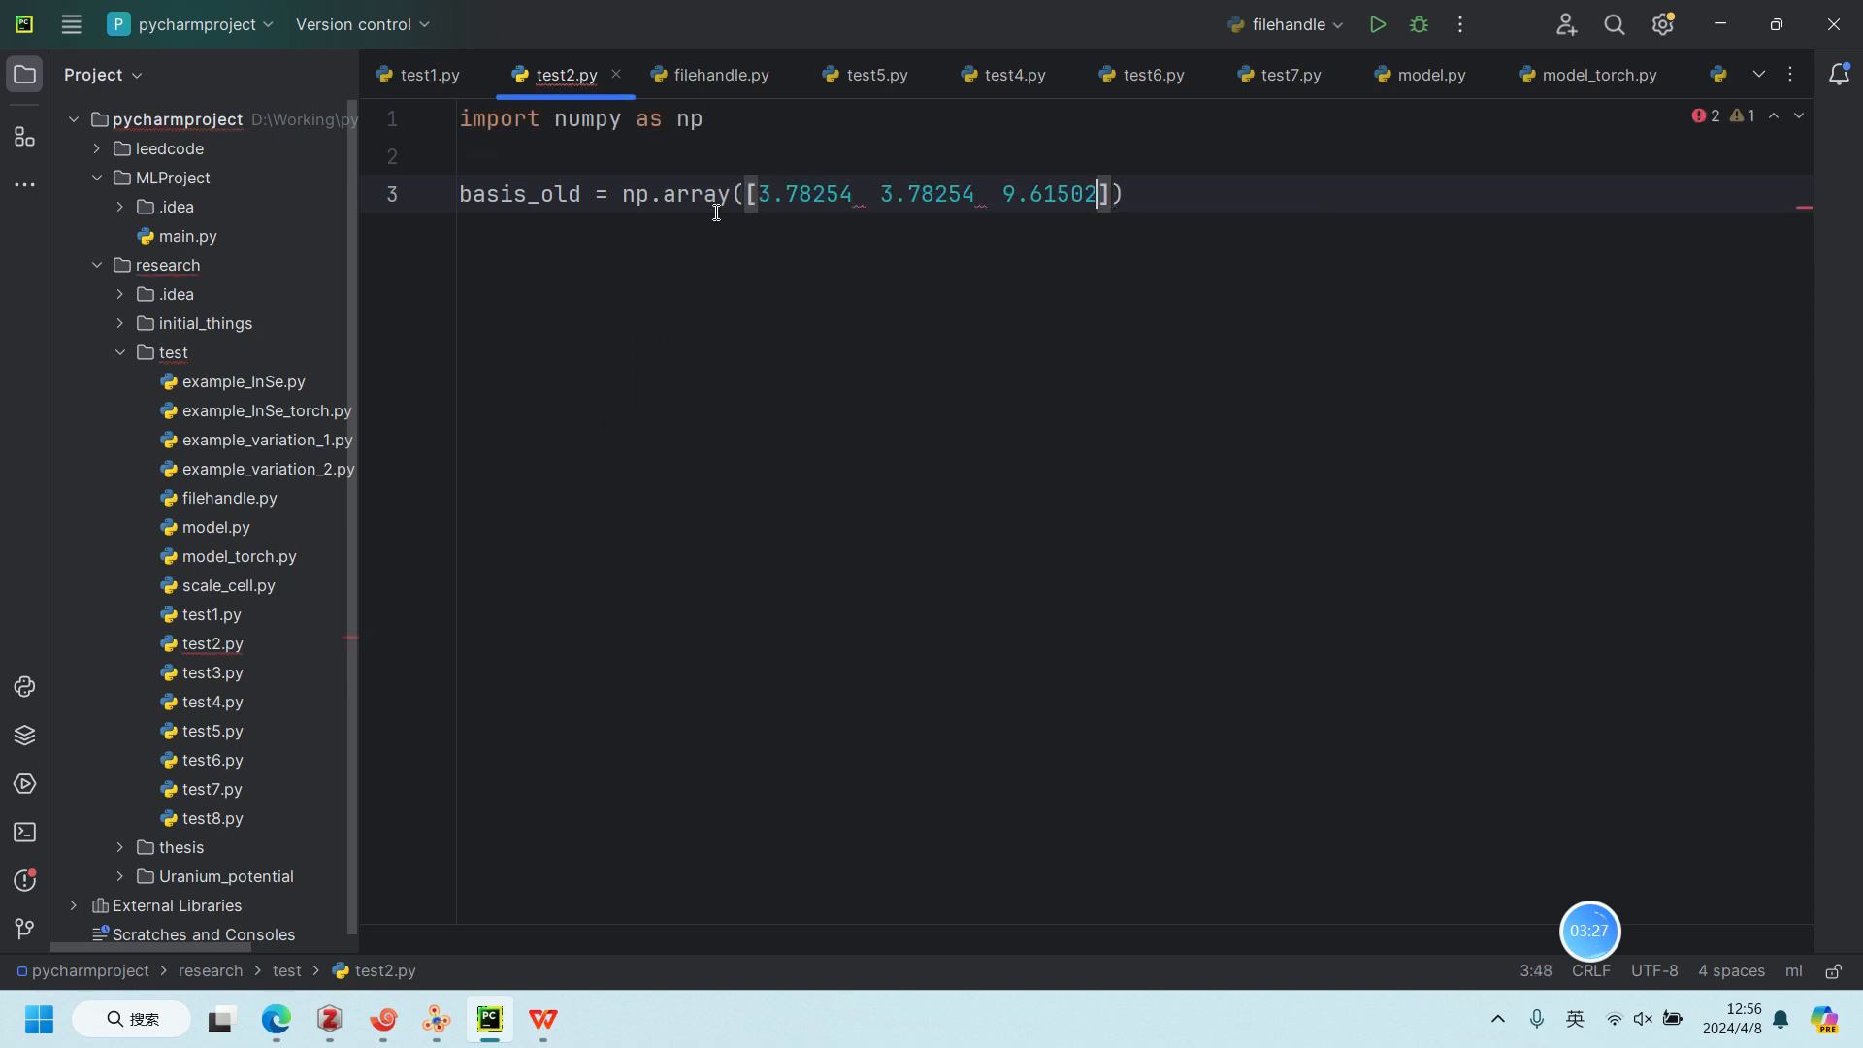
Step: Split the three lengths in basis_old into separate bracketed, comma-separated rows
left_click(858, 193)
type("]")
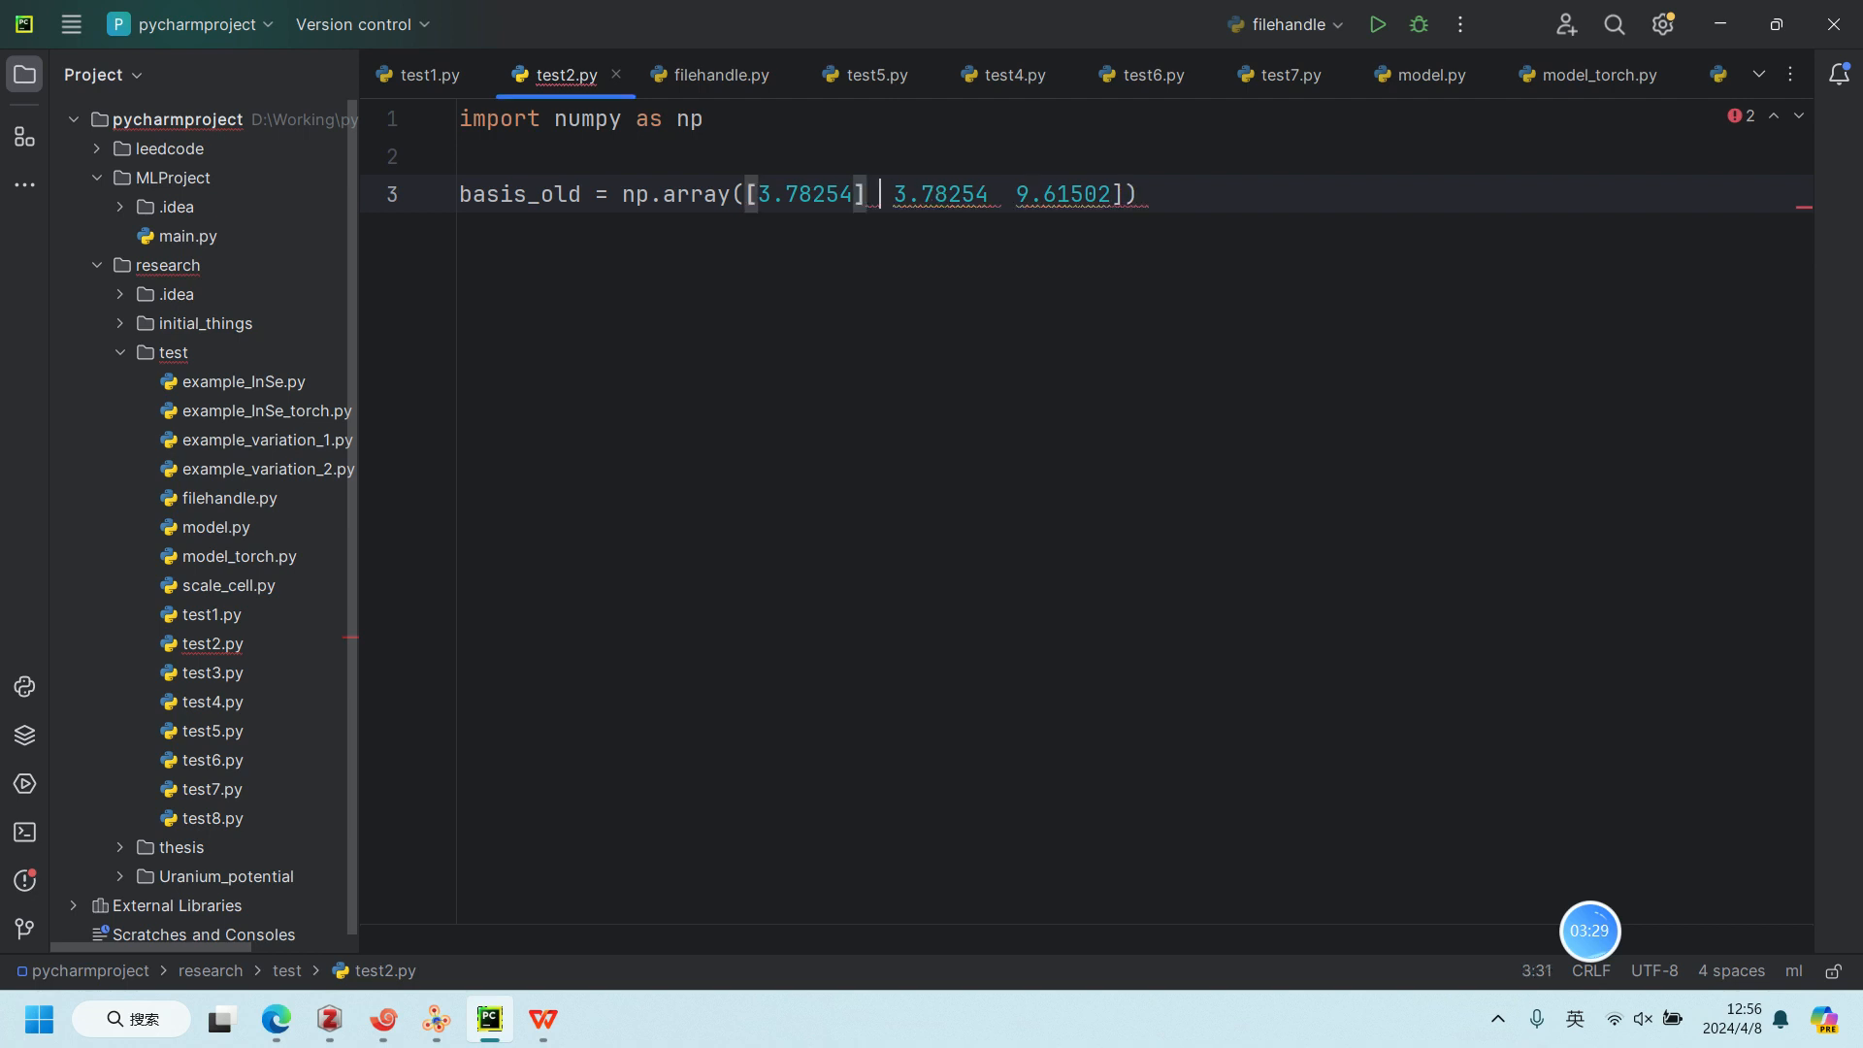
type(",")
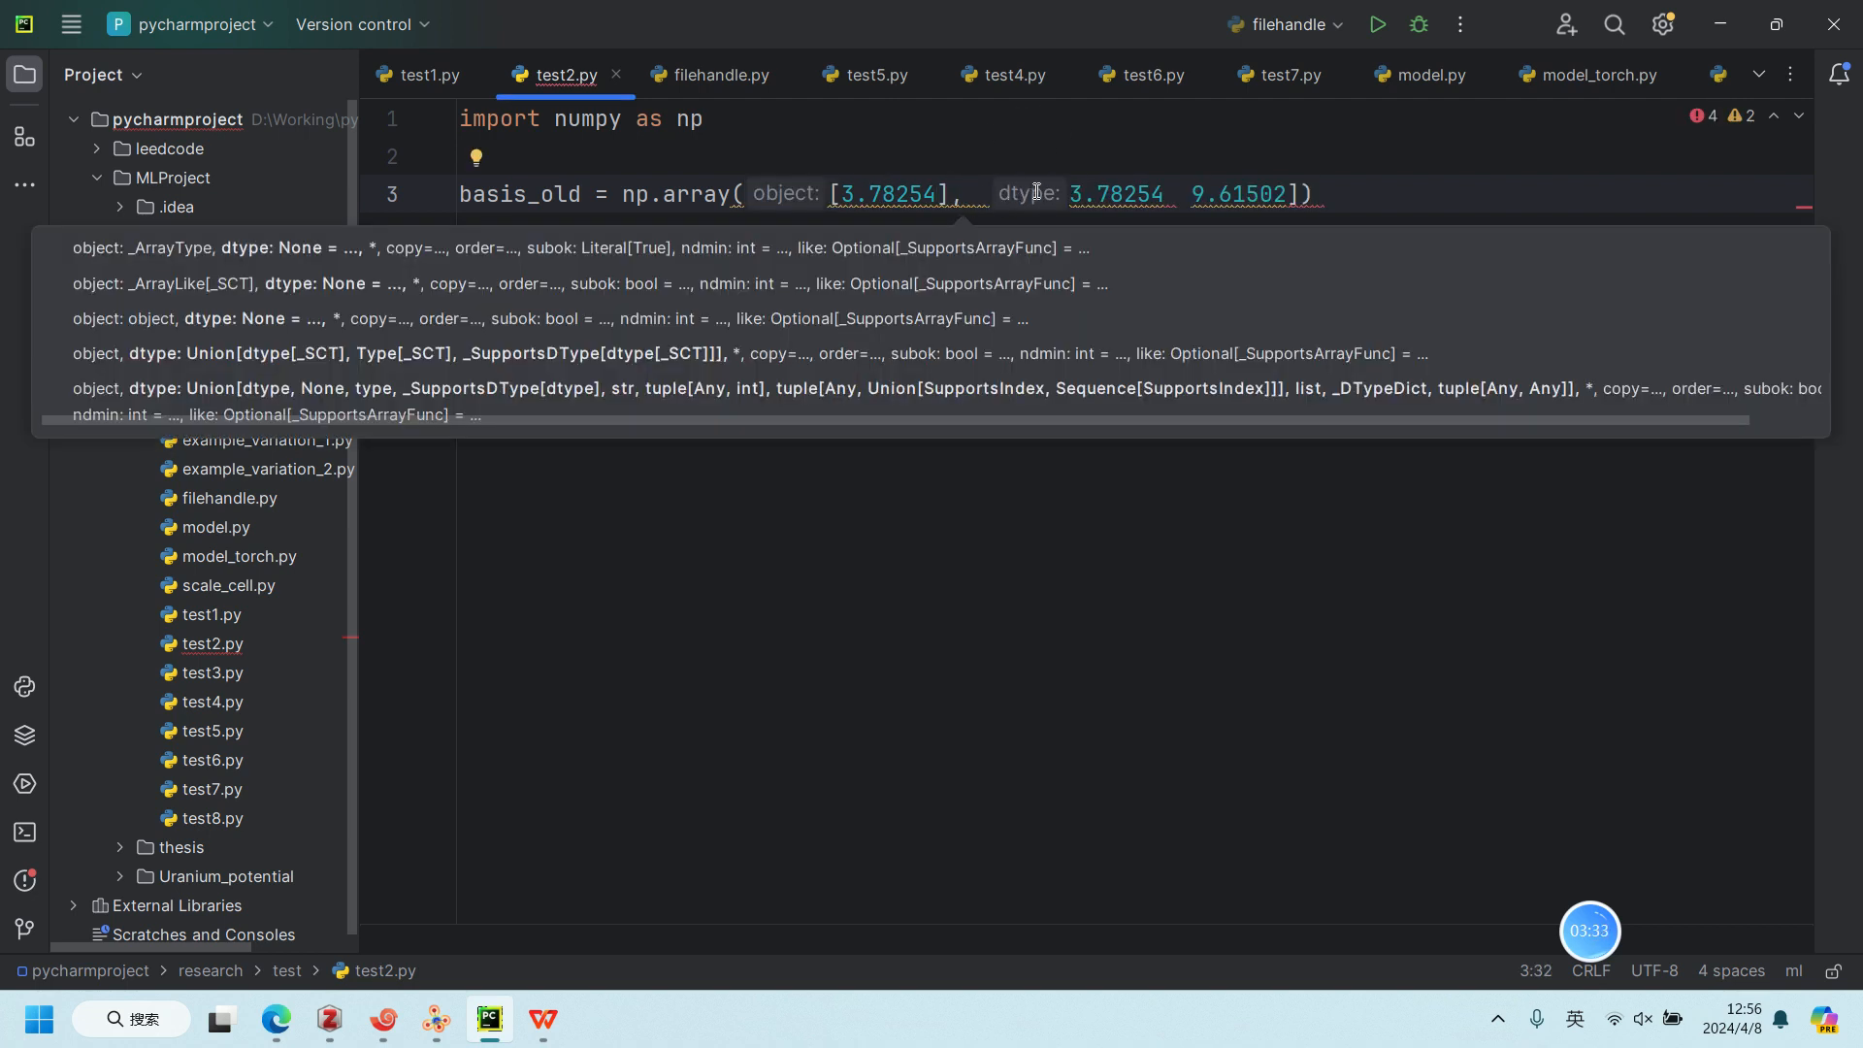
type(" [ ")
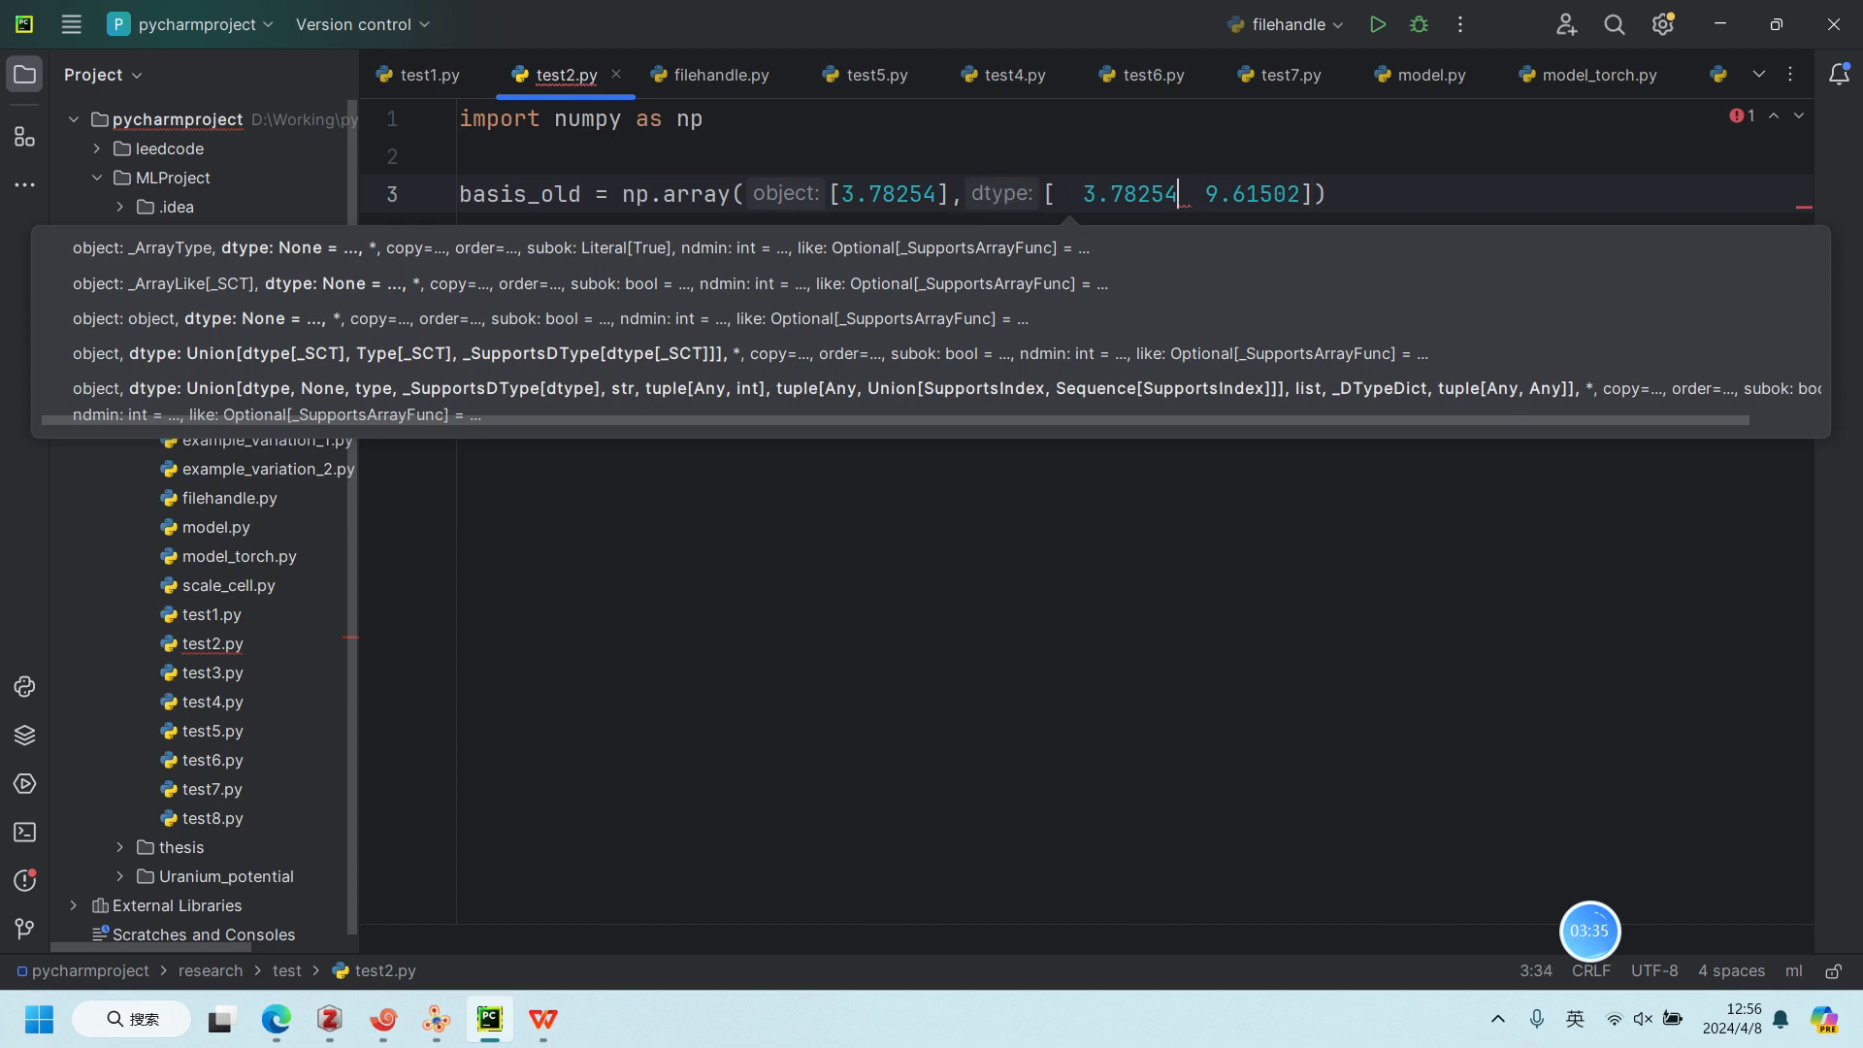
type("]")
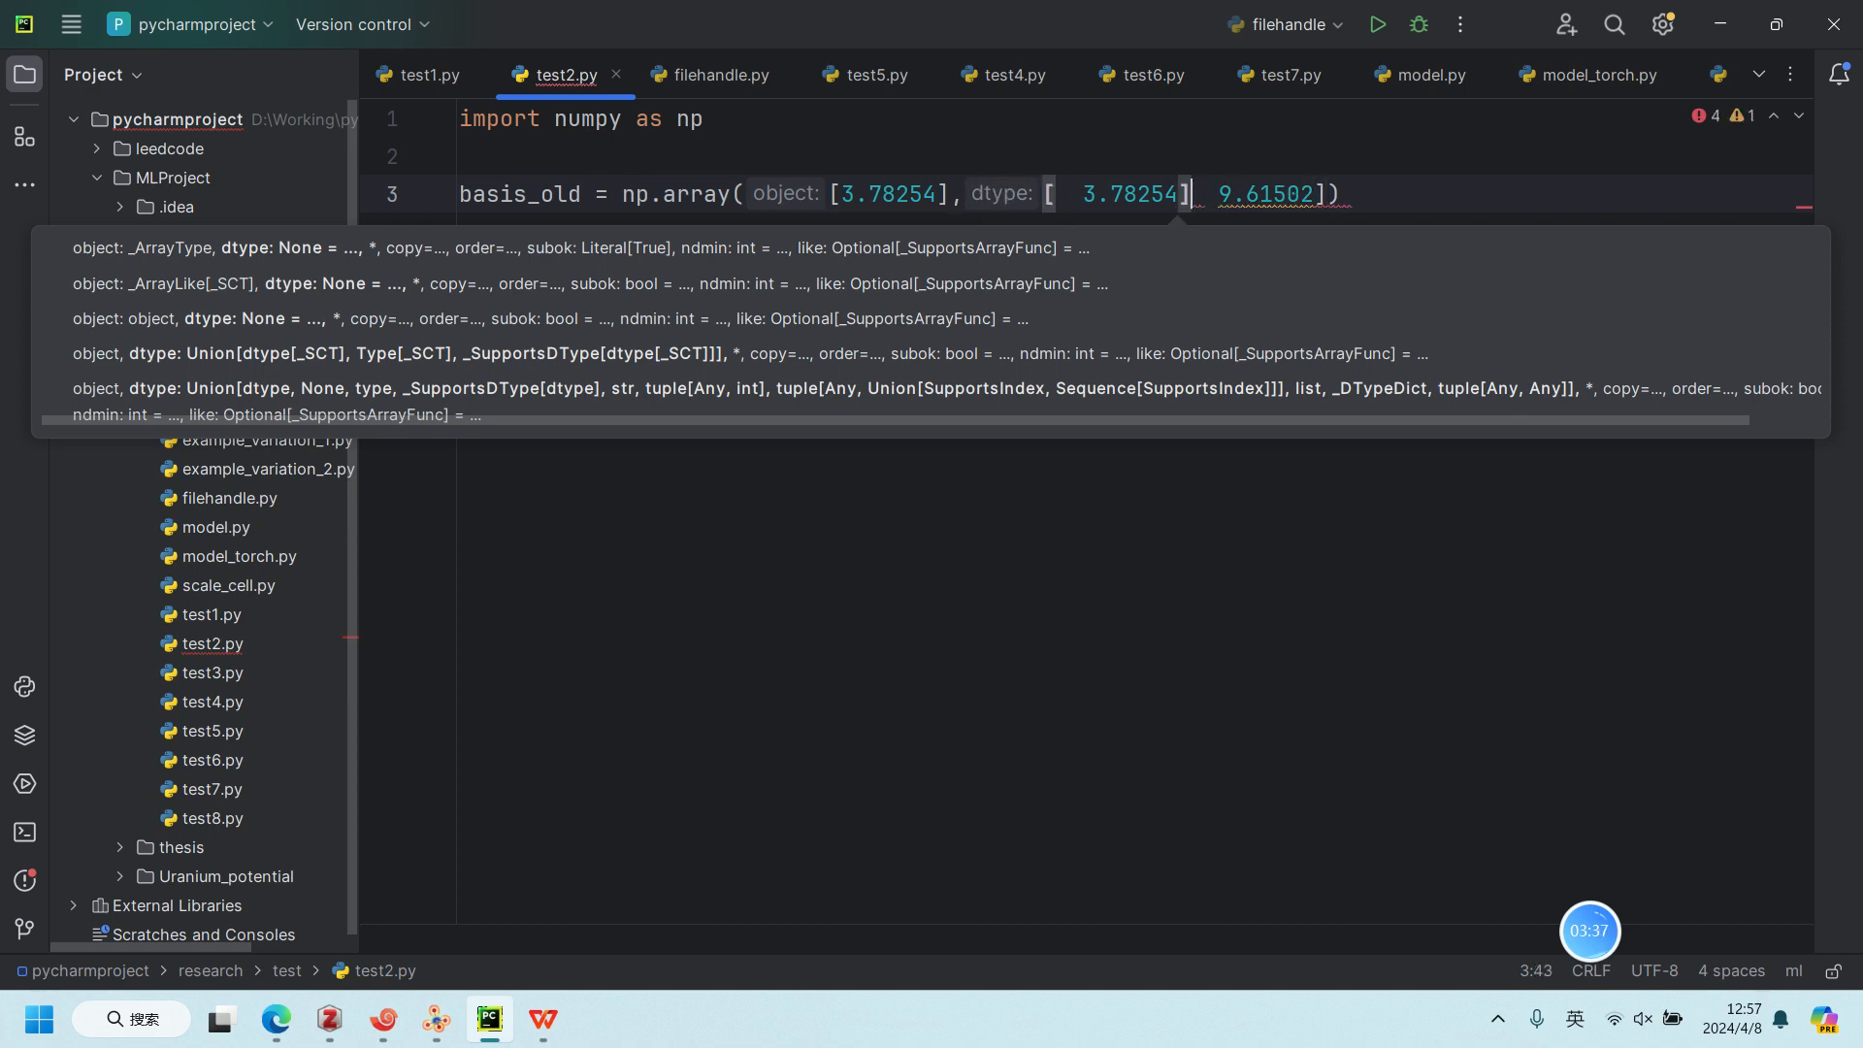
type(",[")
key("Right")
key("Right")
key("Right")
key("Right")
key("Right")
key("Right")
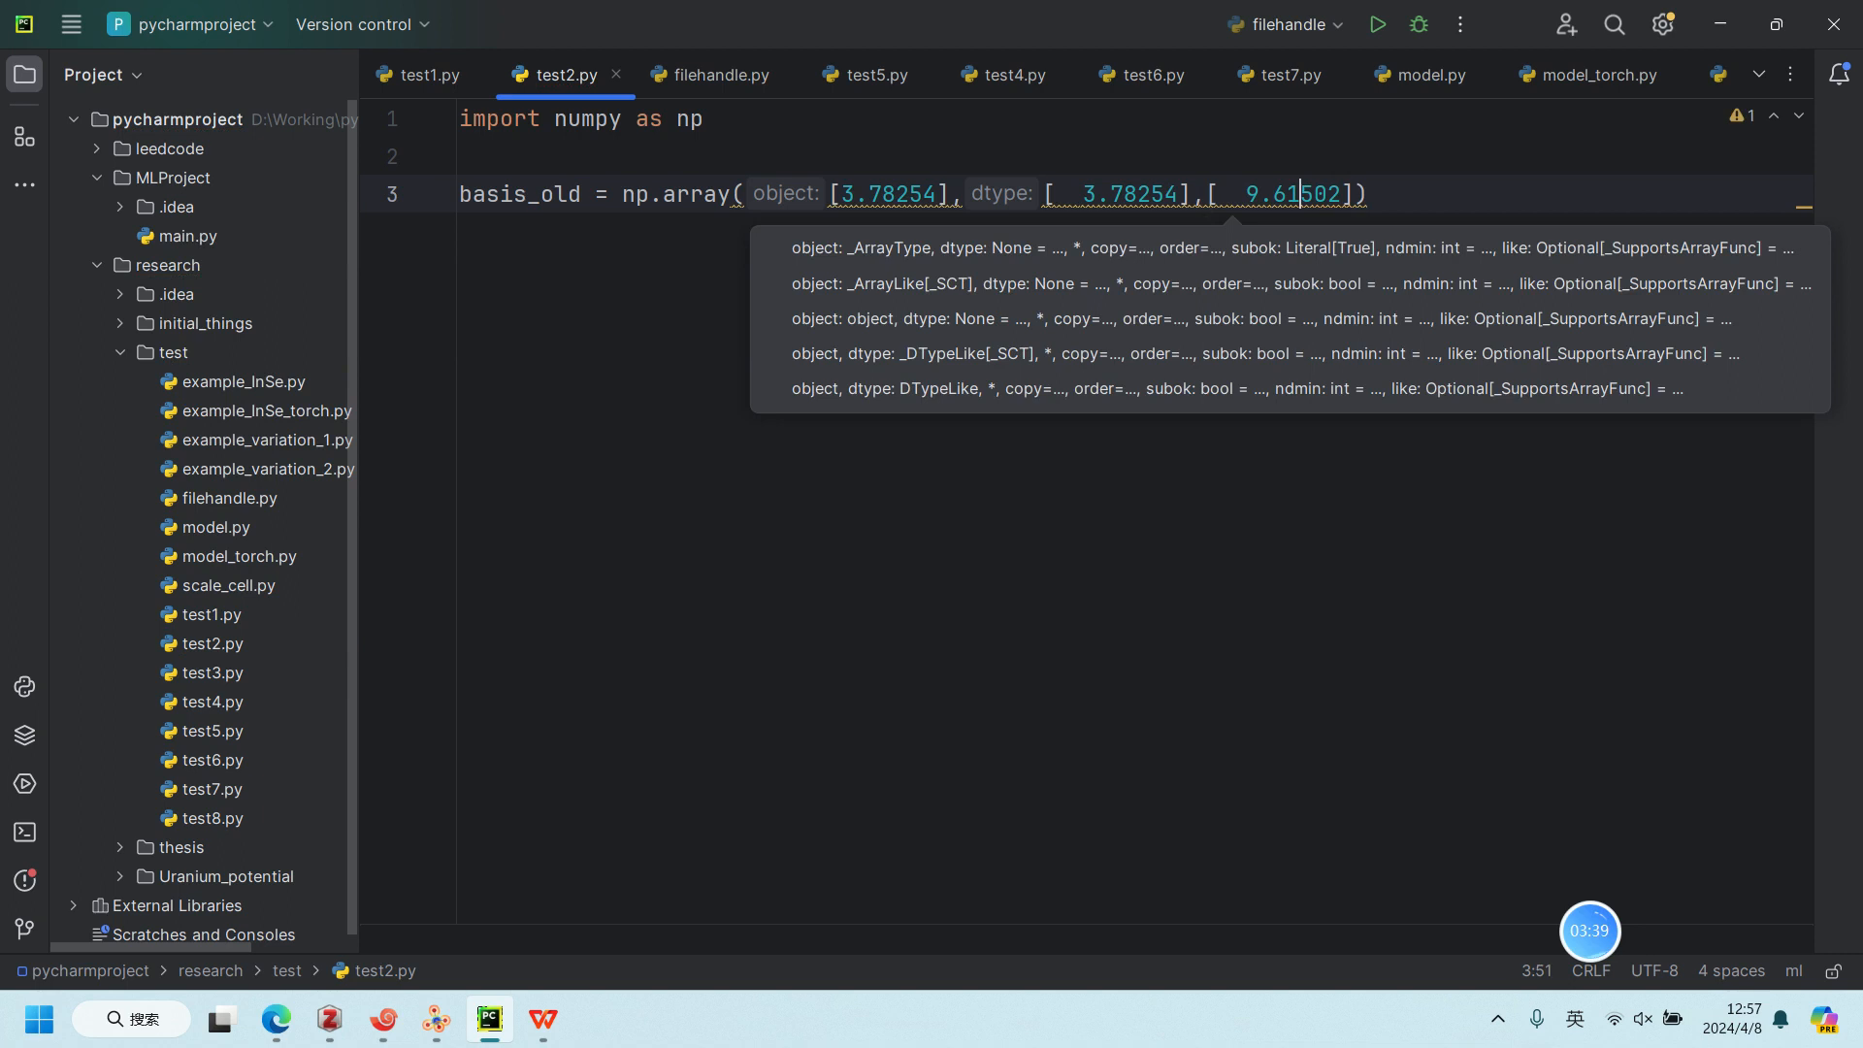
Step: Fill the basis_old rows with zeros as [3.78254, 0, 0], [0, 3.78254, 0] and [0, 0, 9.61502], and reformat the code
left_click(936, 194)
type(",0,0")
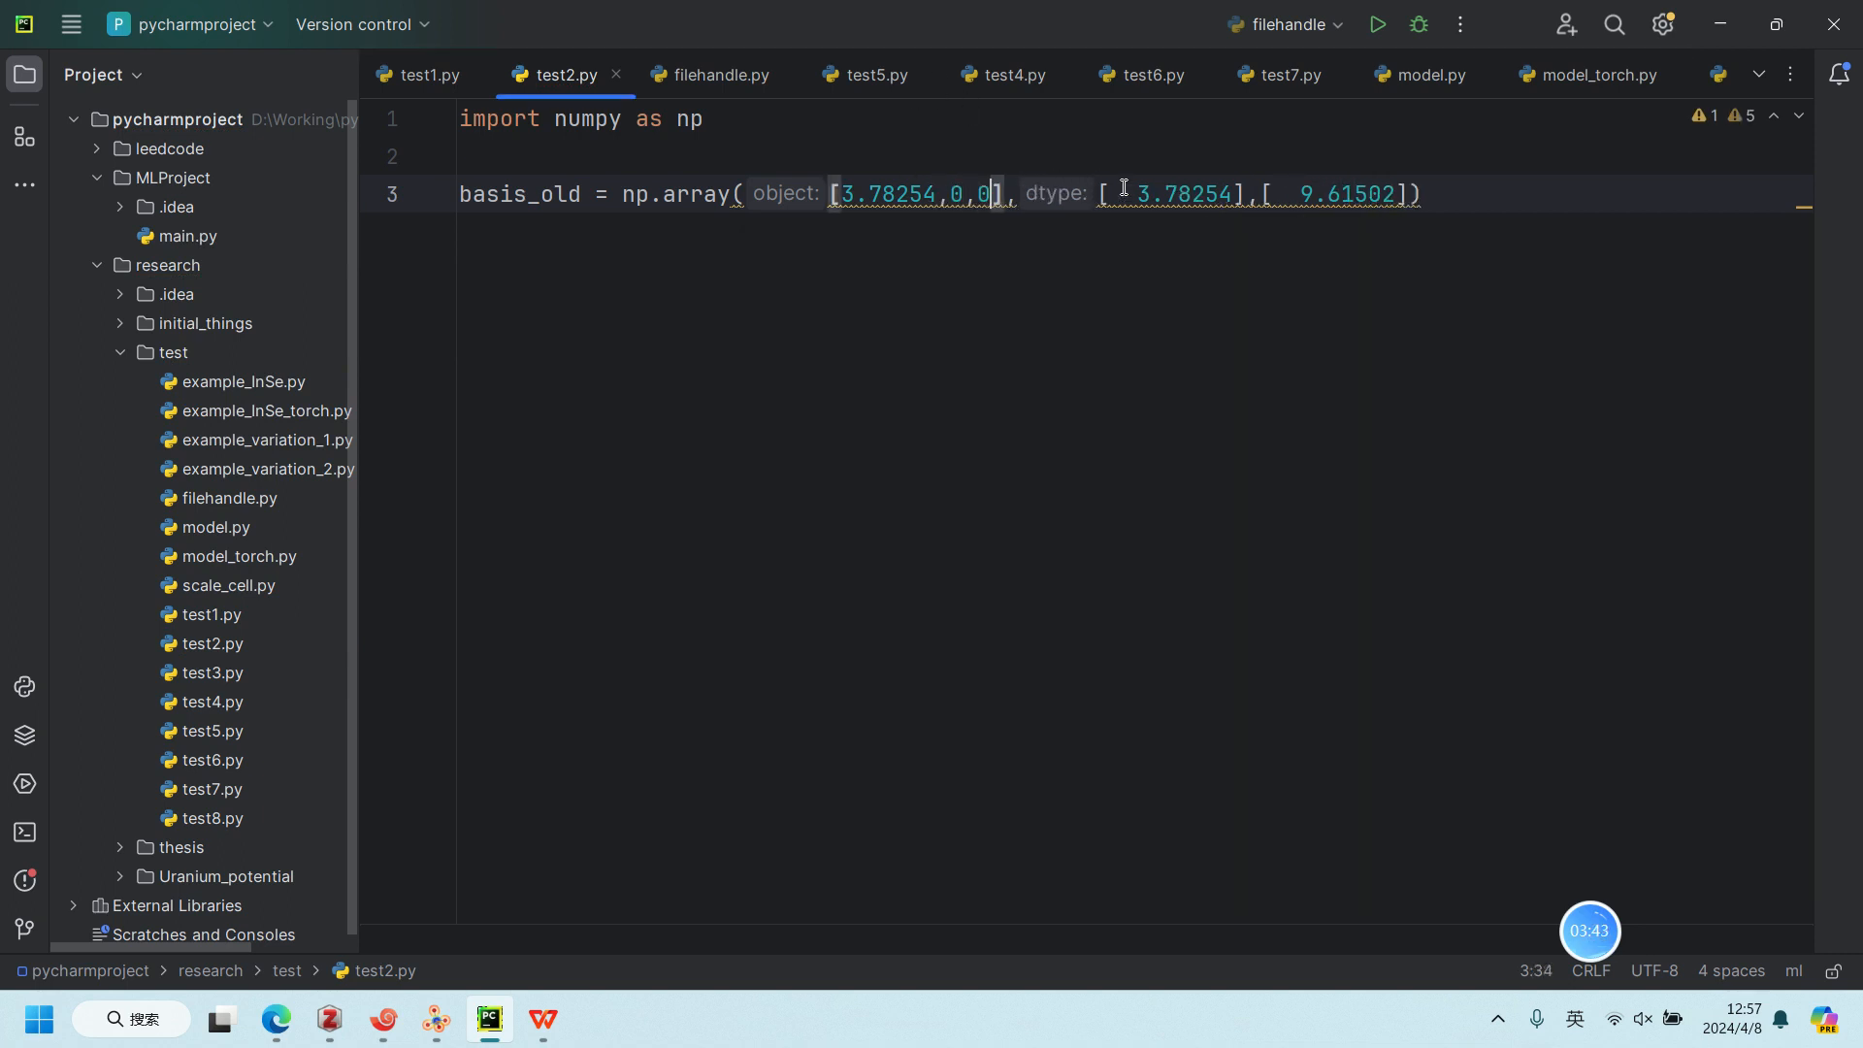
left_click(1117, 197)
type("0,")
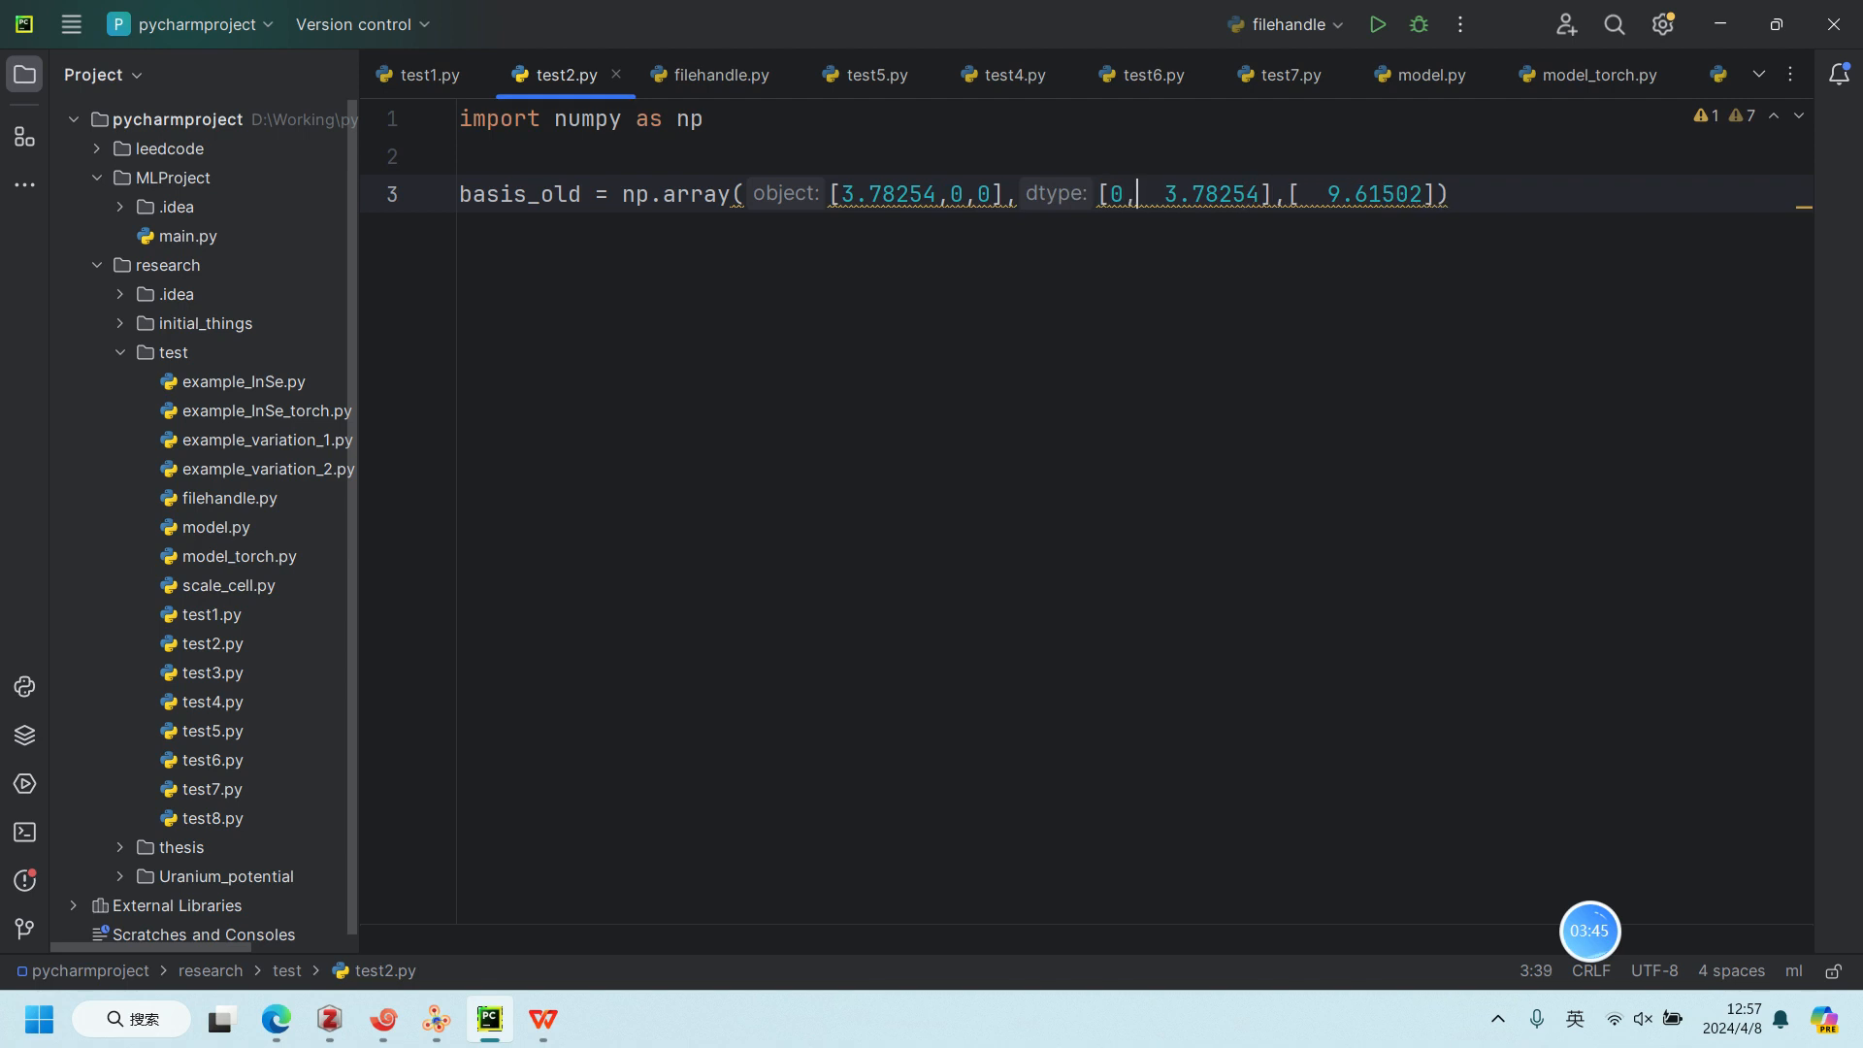
key("Right")
key("Right")
key("Right")
type(",0")
left_click(1355, 195)
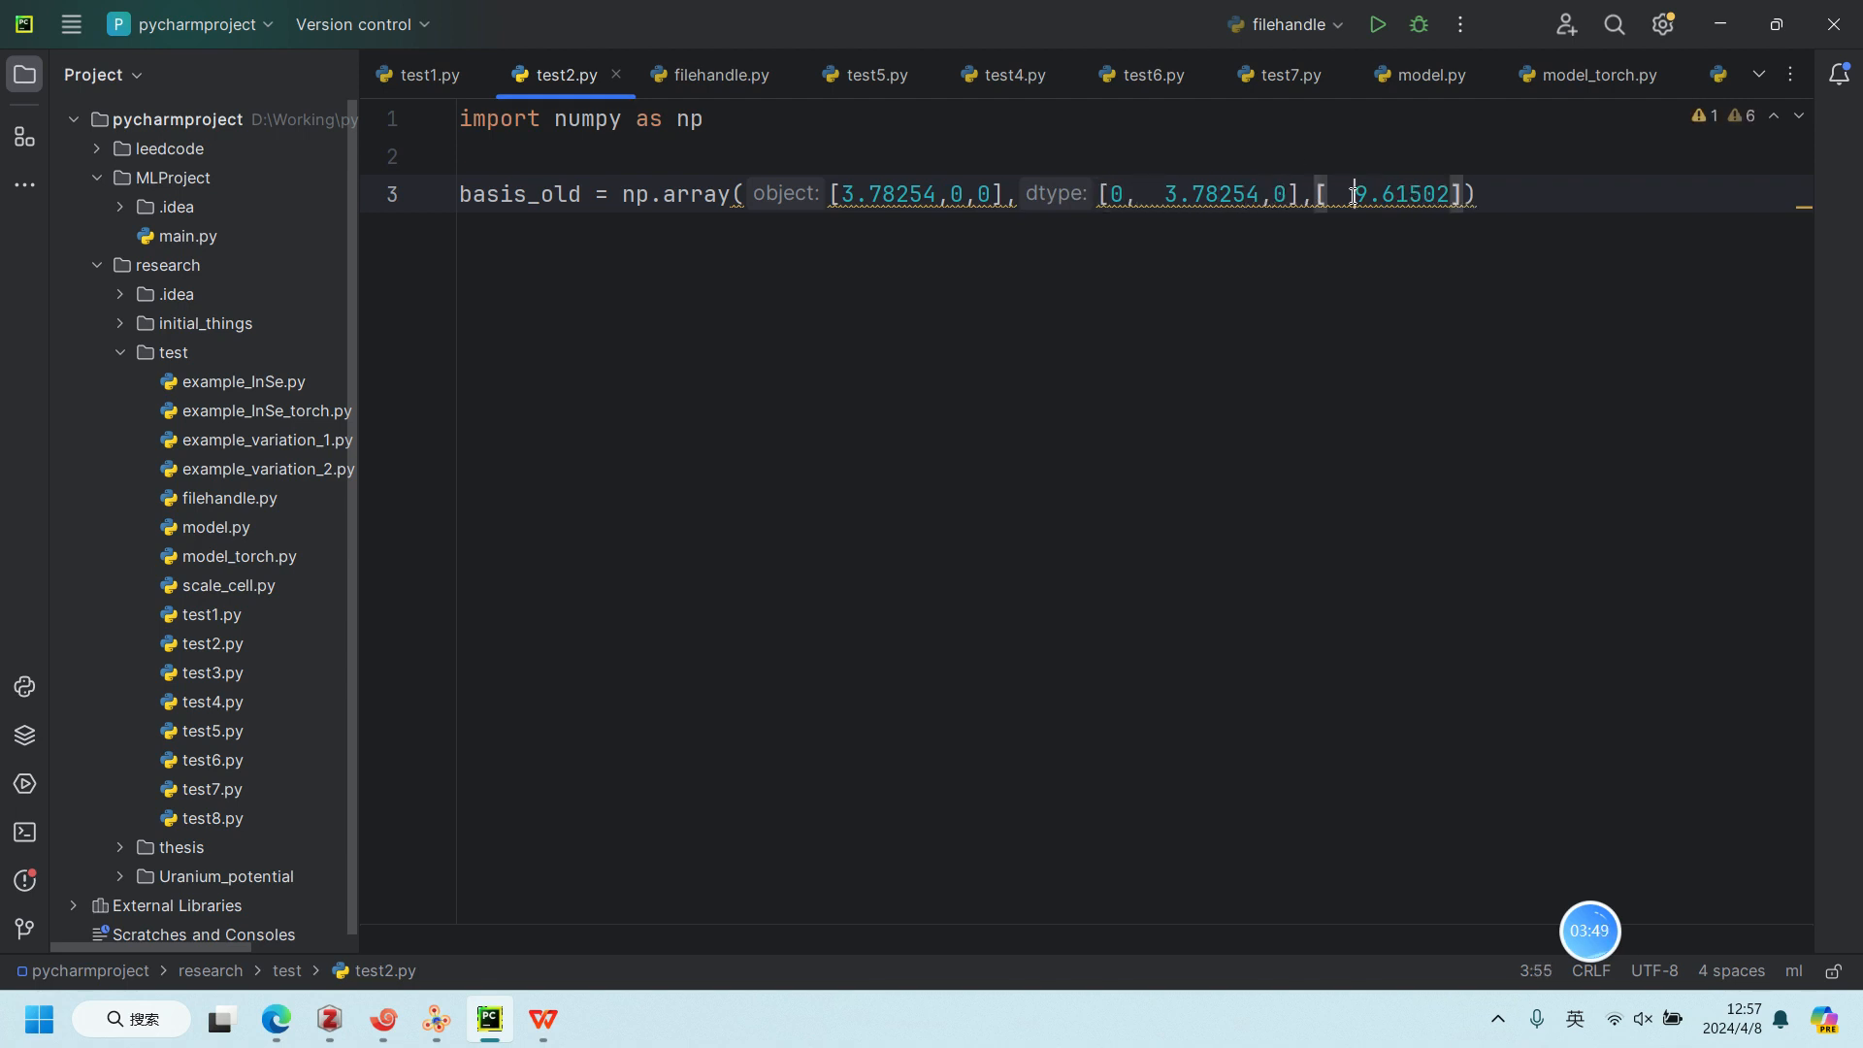
type("0,0")
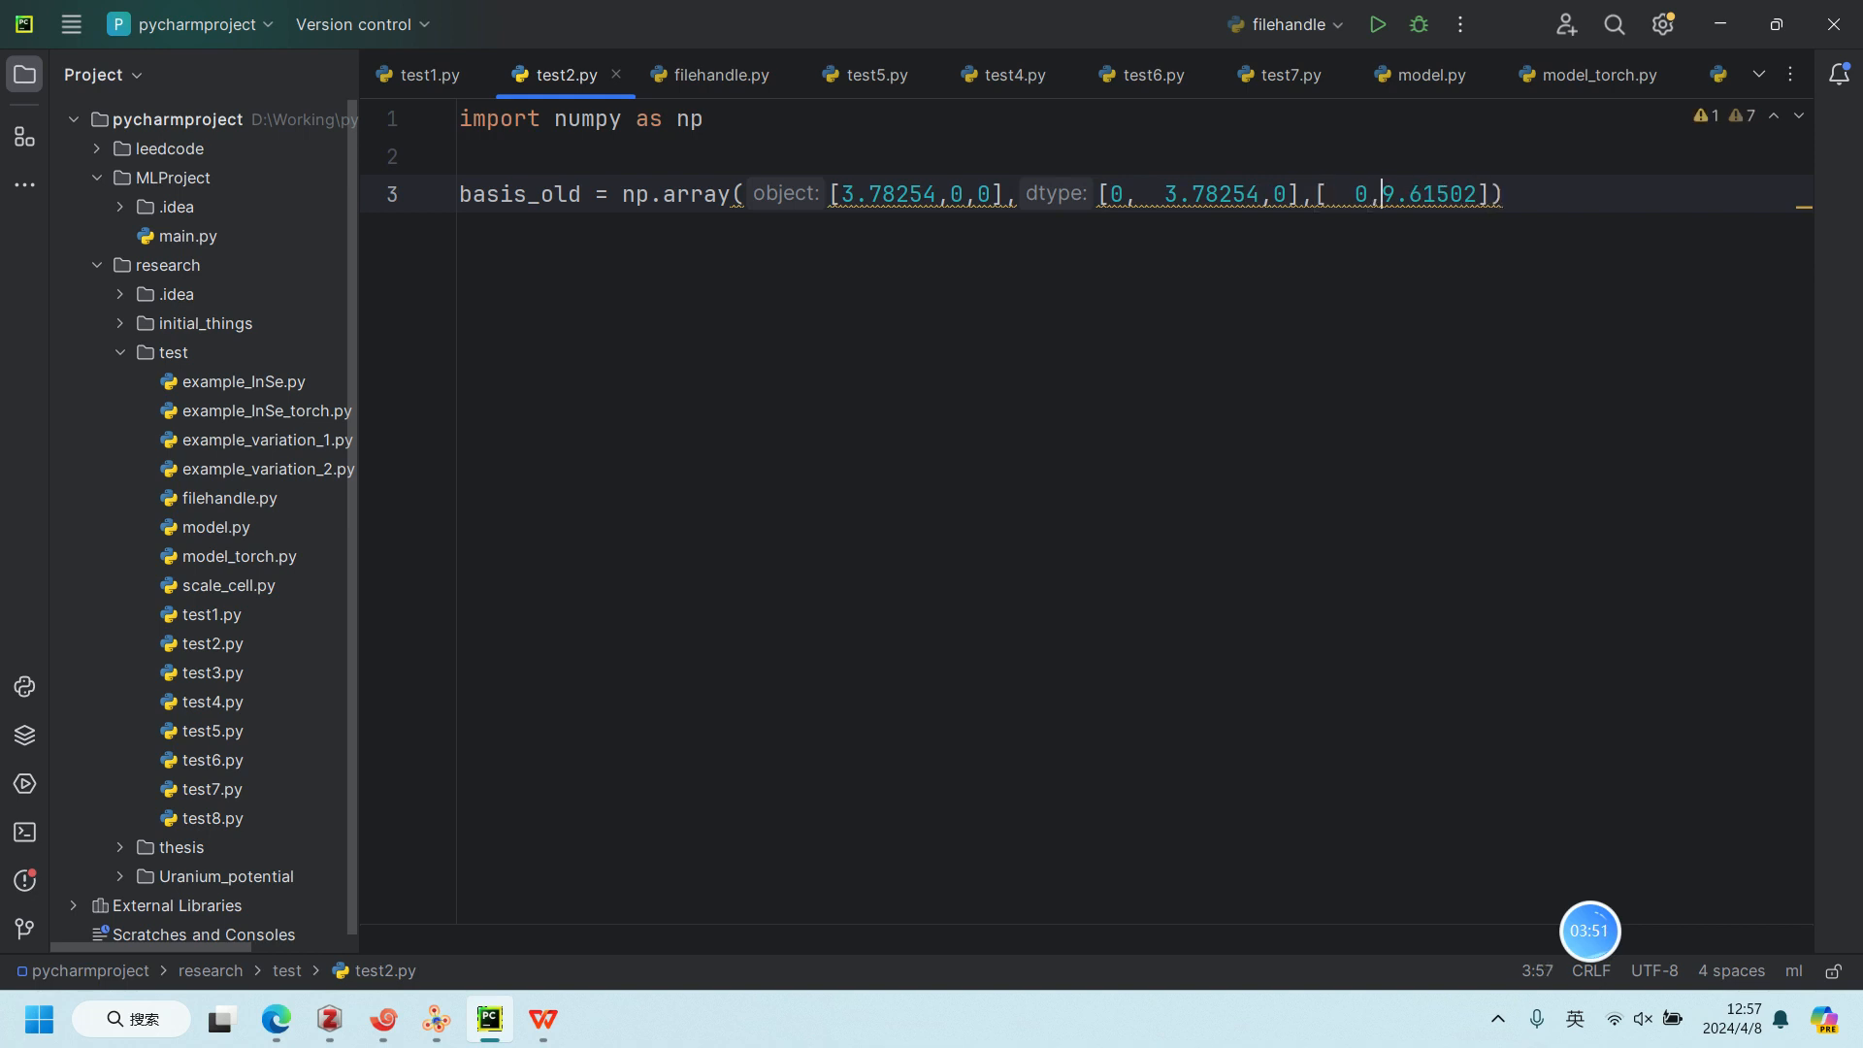
type(",")
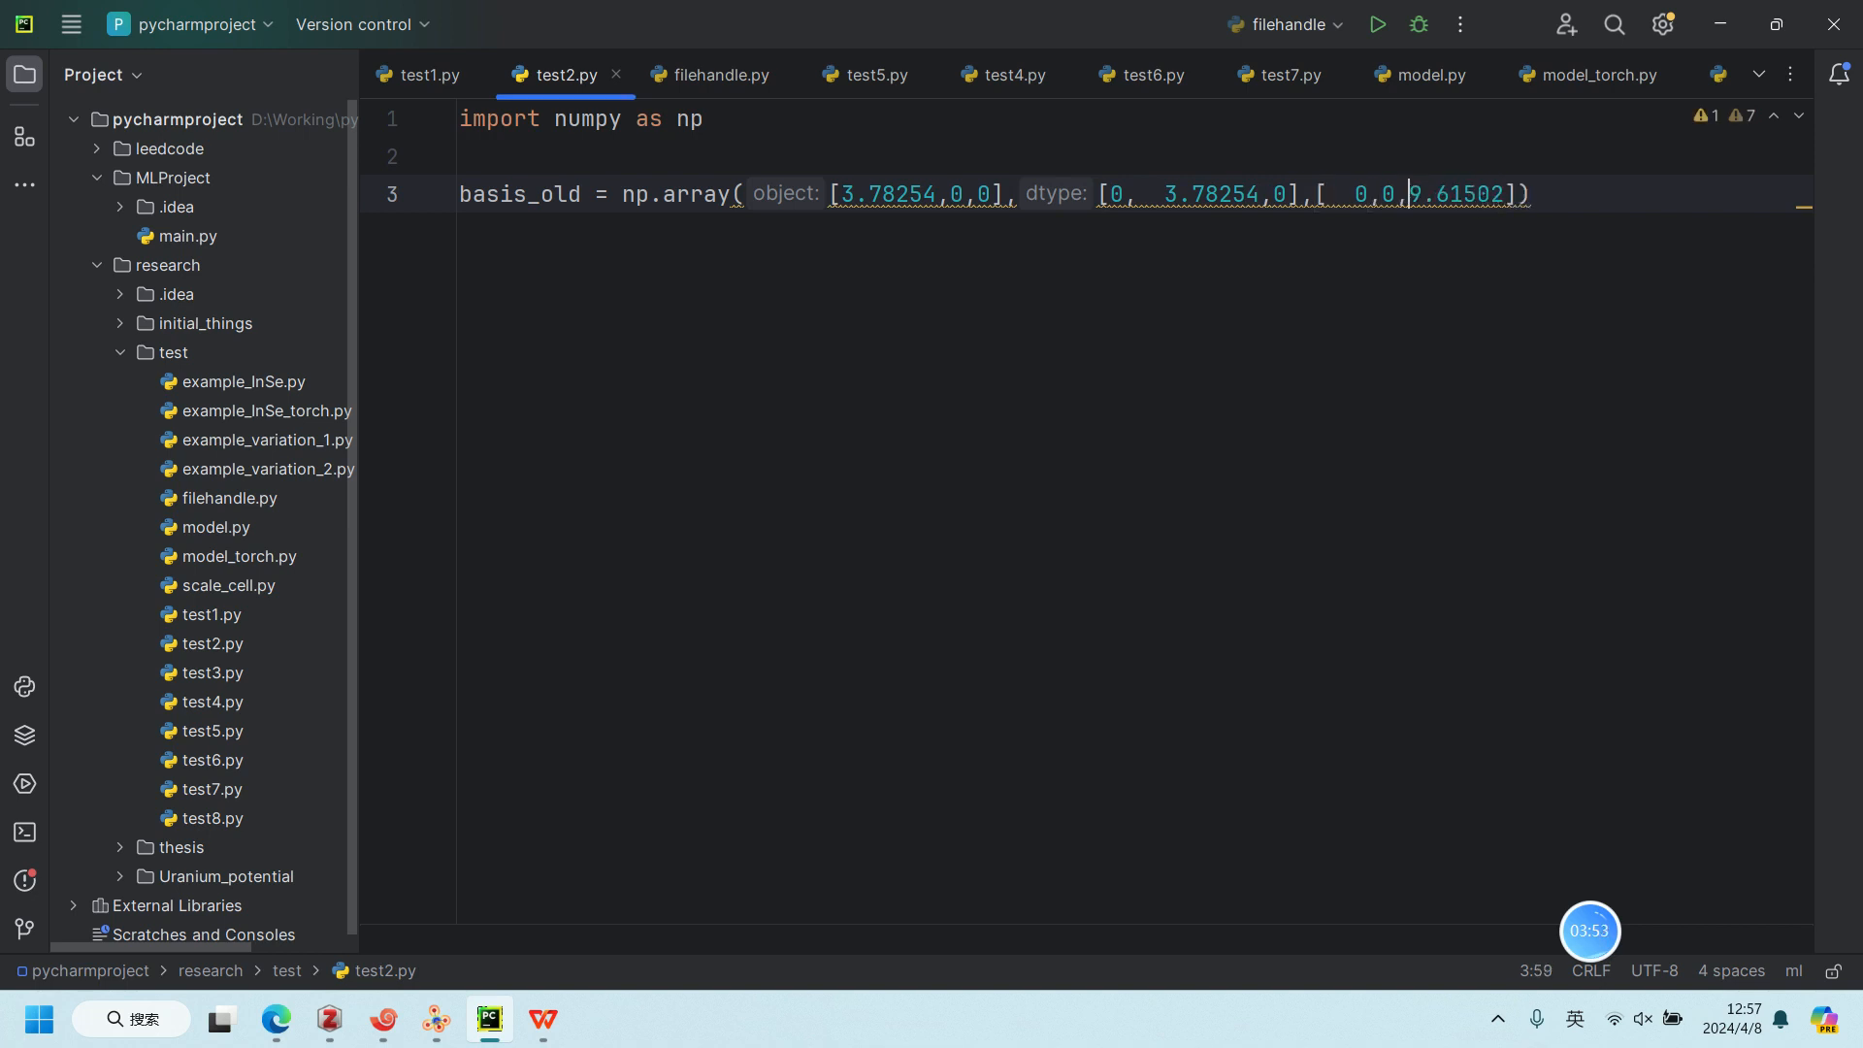
key("ctrl+alt+l")
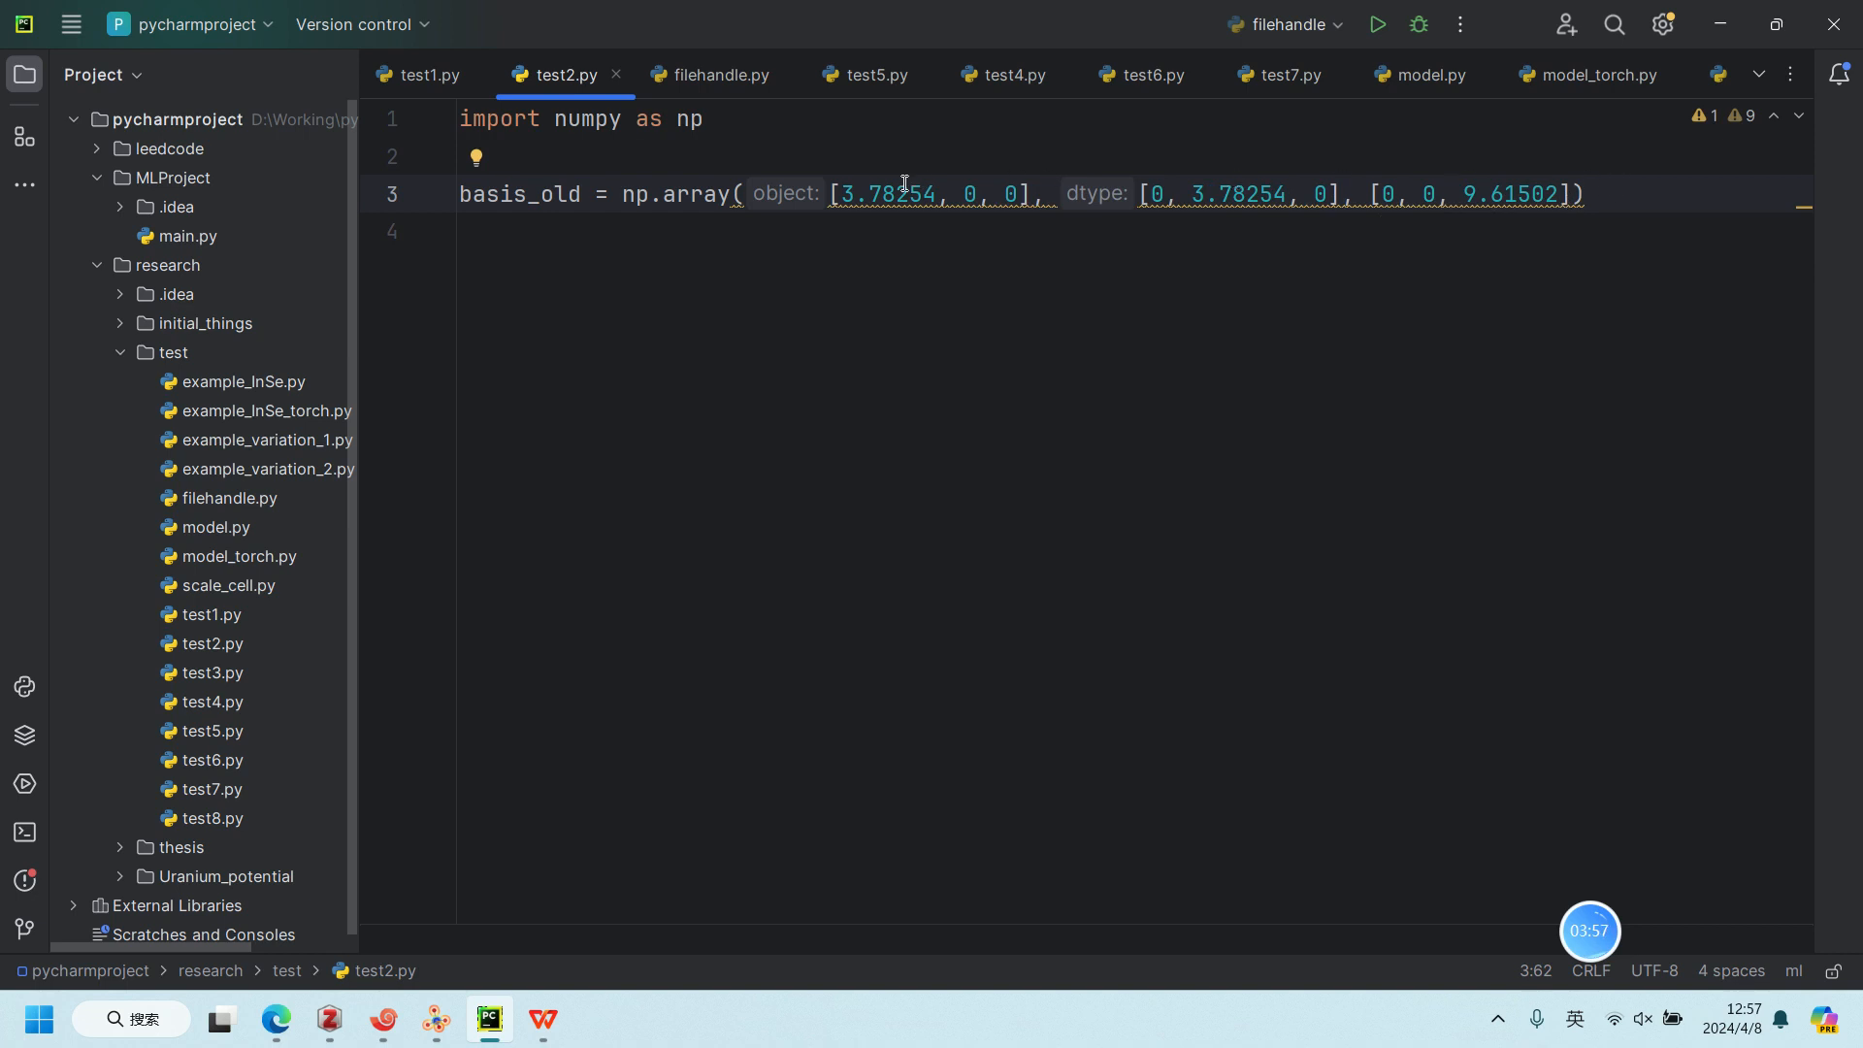
Step: Enclose the three basis_old rows in an outer pair of square brackets and add new lines below the statement
left_click(826, 194)
mouse_move(843, 198)
type("[")
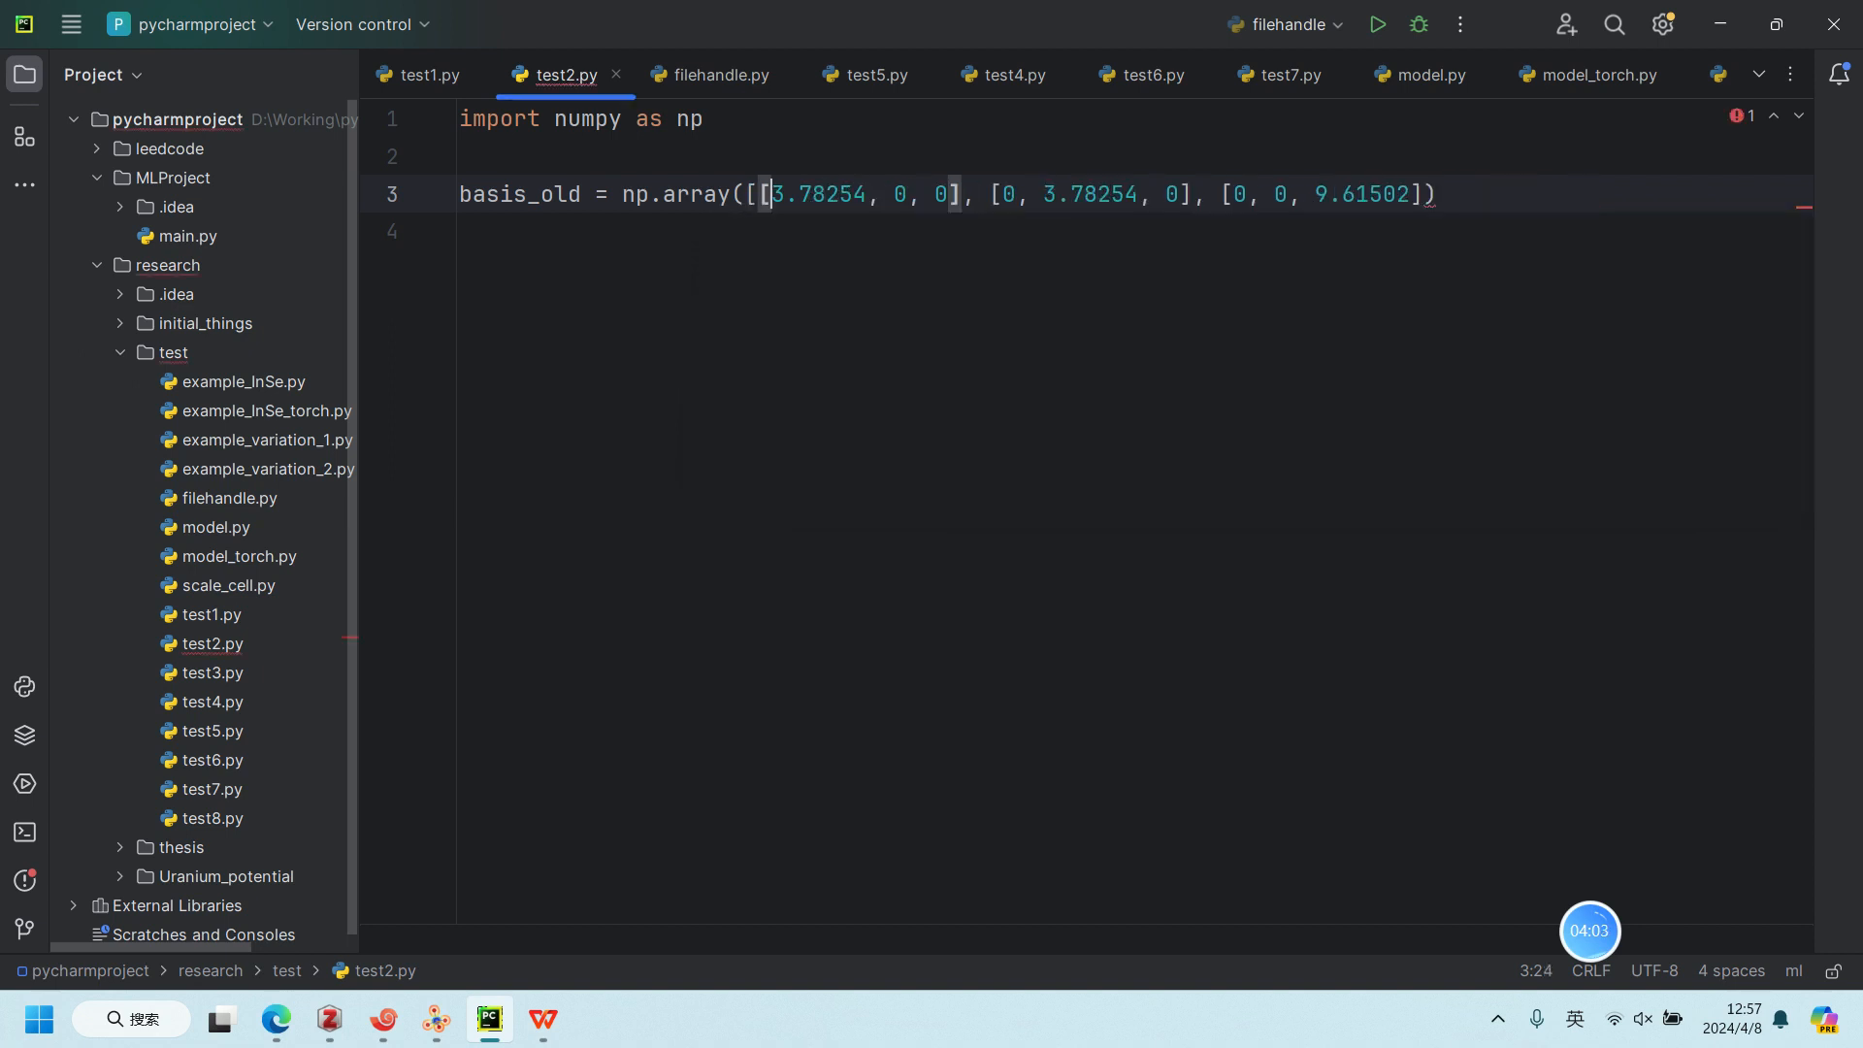
key("Right")
key("Right")
key("Right")
key("Right")
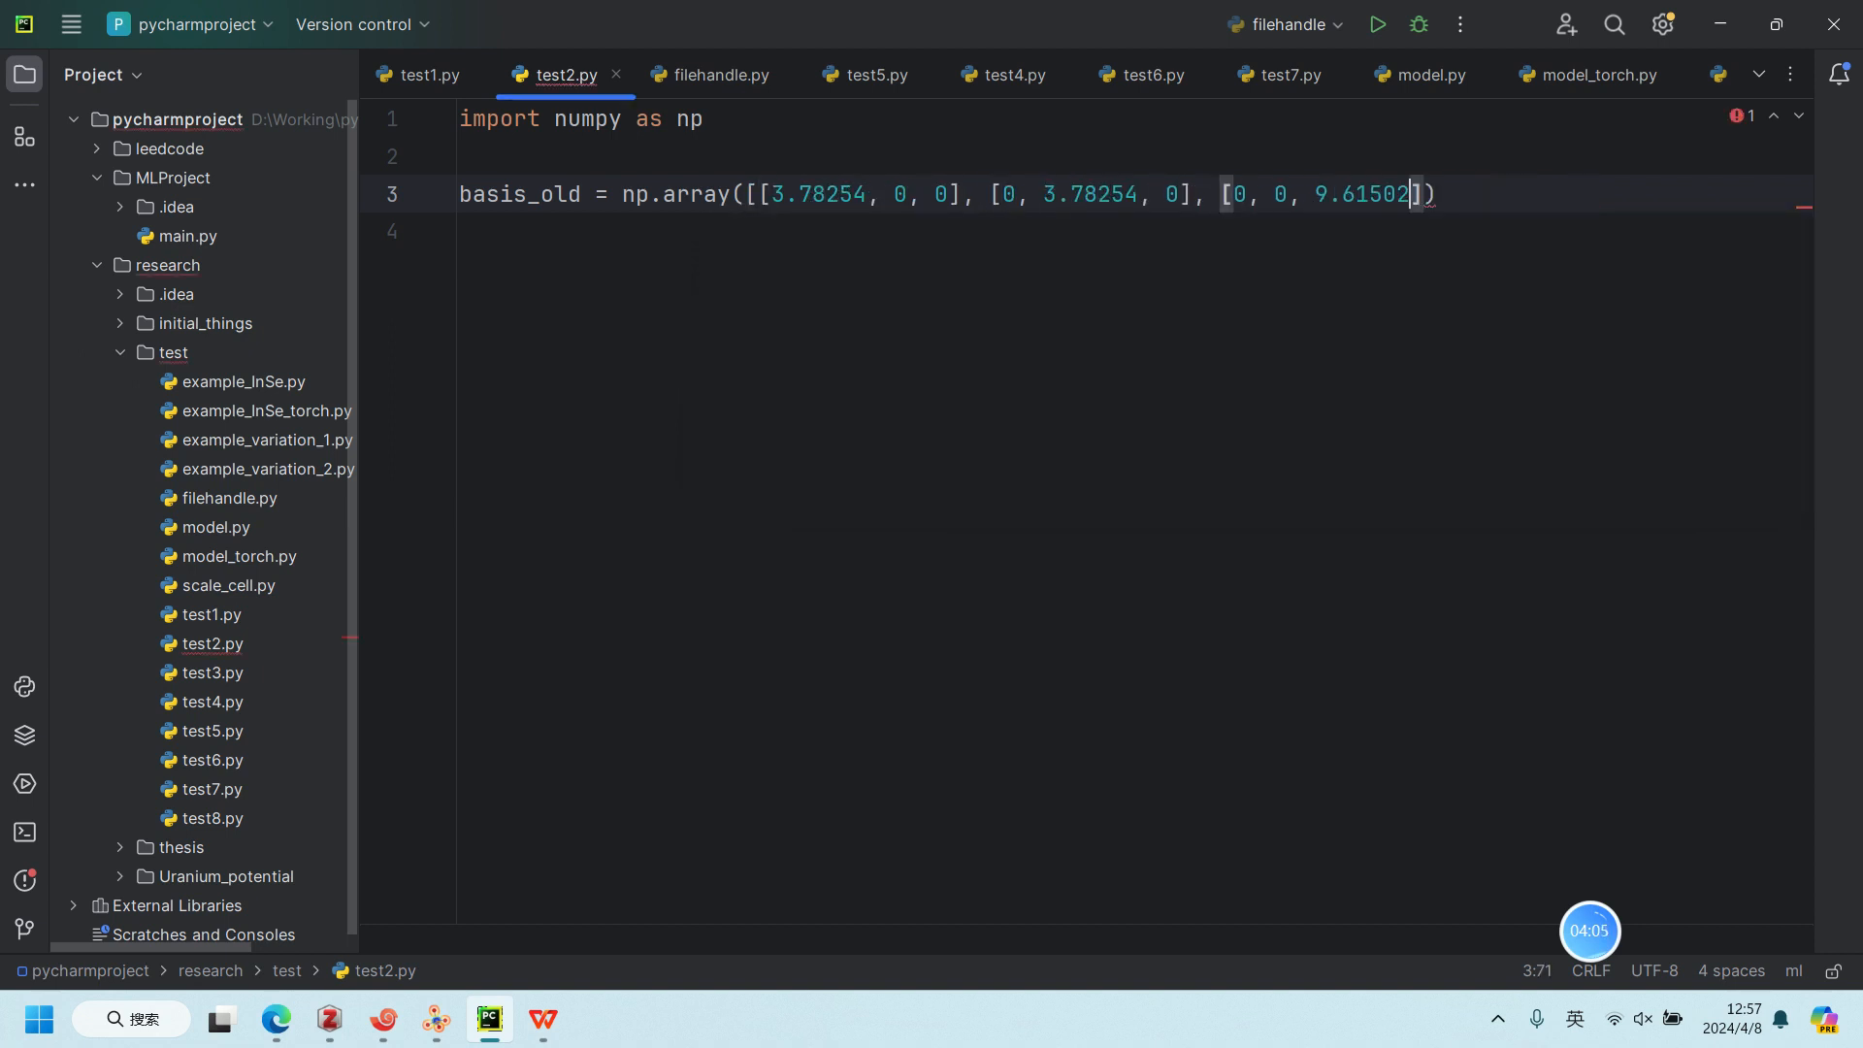
type("]")
key("Right")
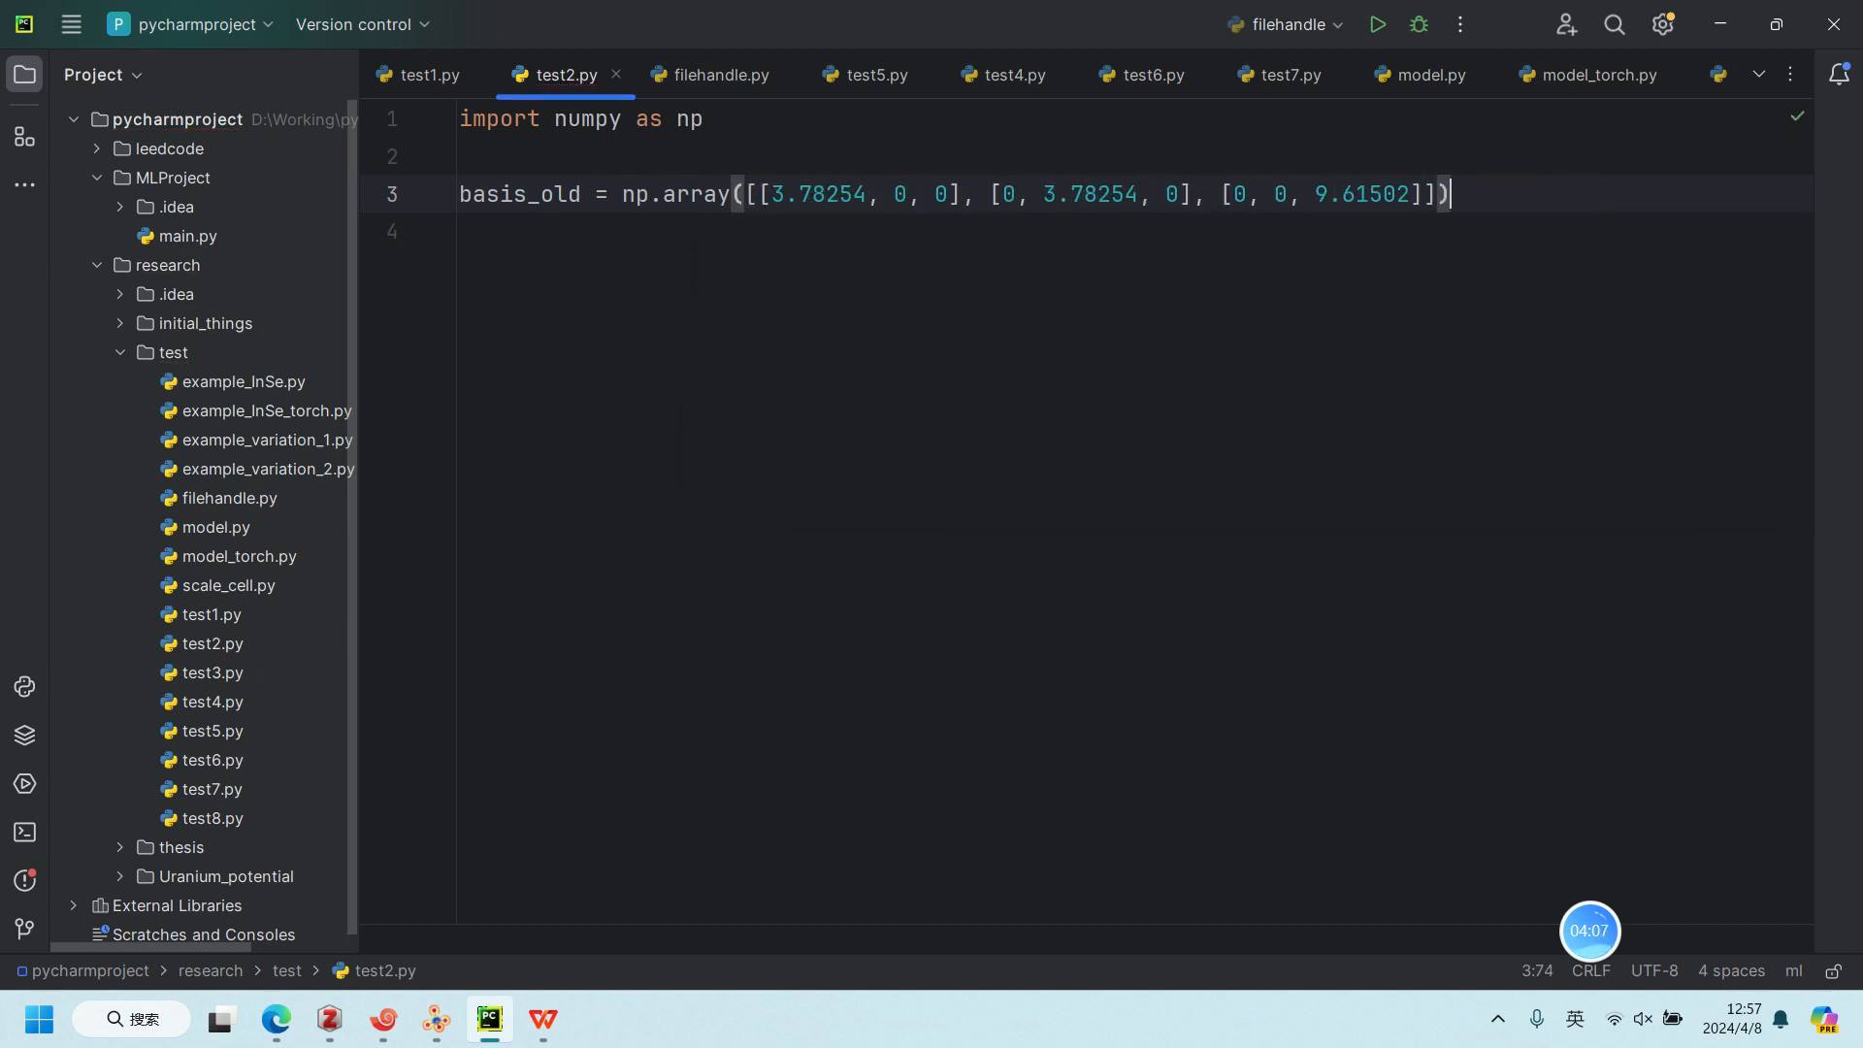
mouse_move(1450, 194)
left_mouse_down()
mouse_move(460, 197)
mouse_move(1460, 195)
left_mouse_up()
key("Return")
key("Return")
Step: Switch back to VESTA, rotate the TiO2 model and open its Lattice Planes settings
key("alt+Tab")
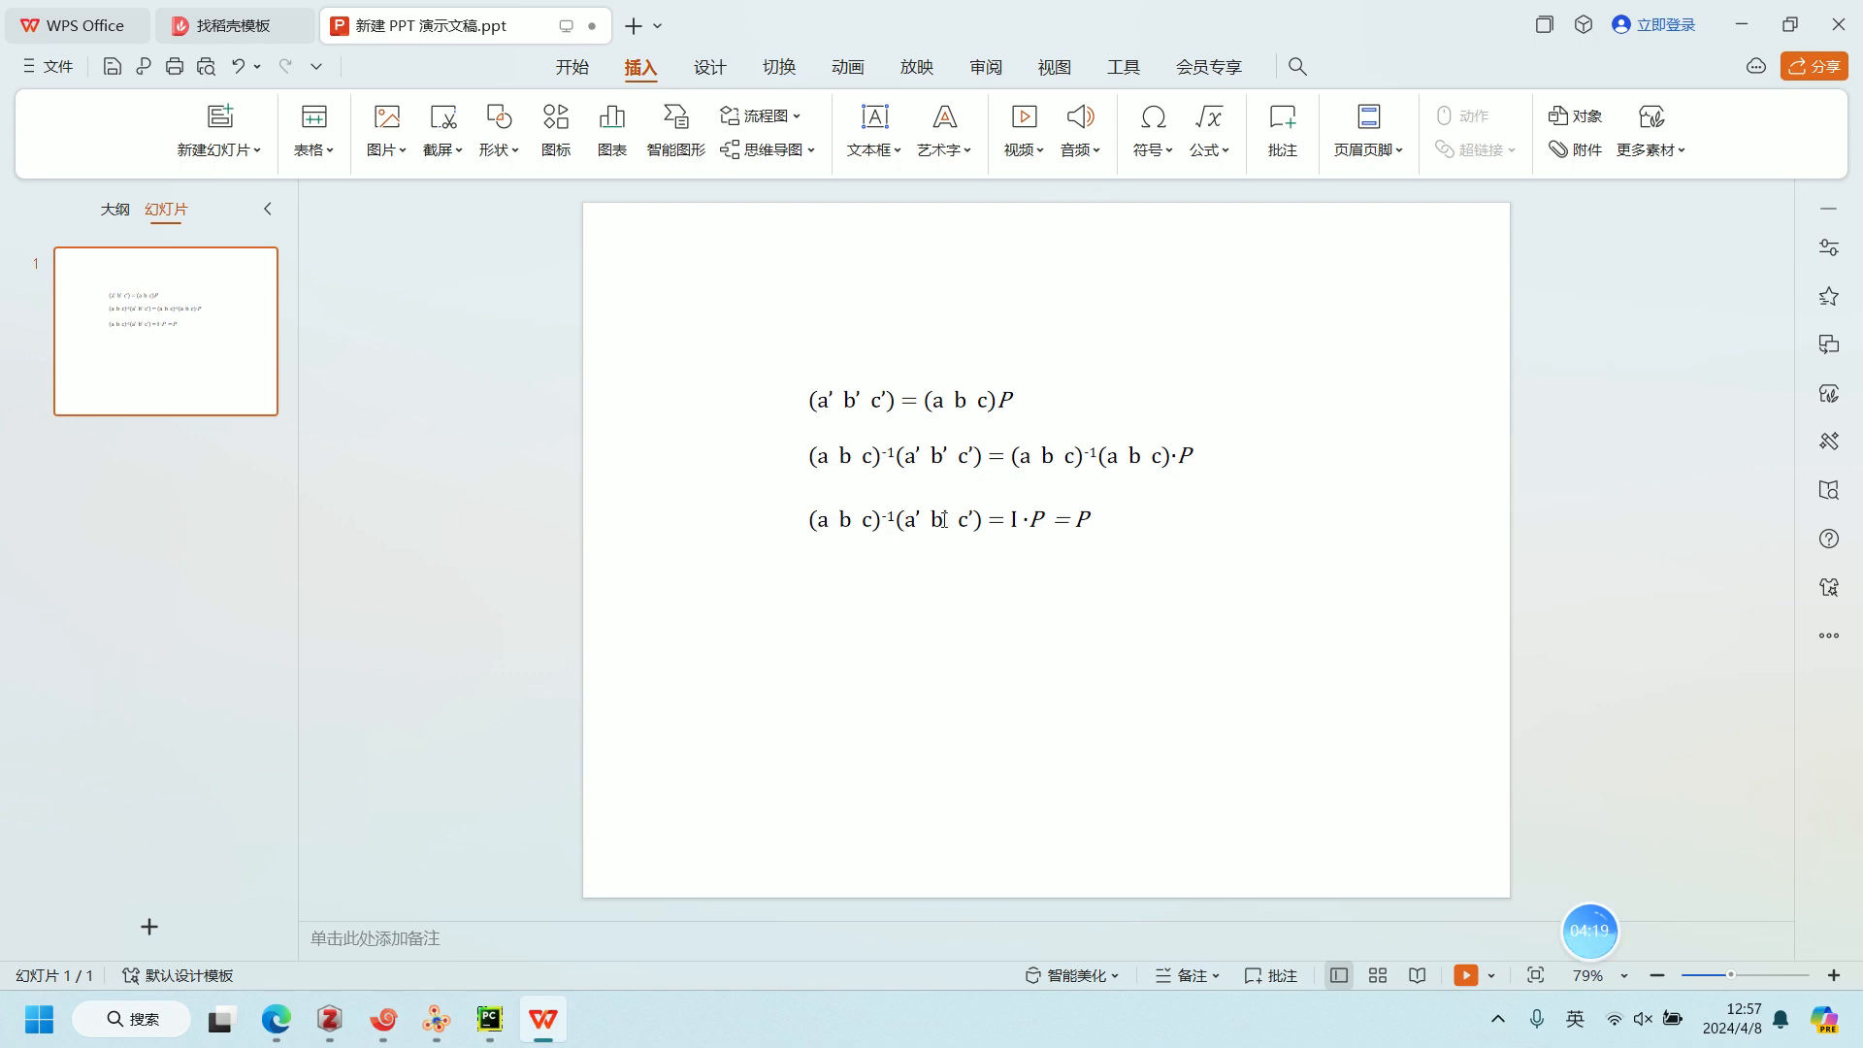
left_click(436, 1019)
left_click_drag(1186, 405, 975, 430)
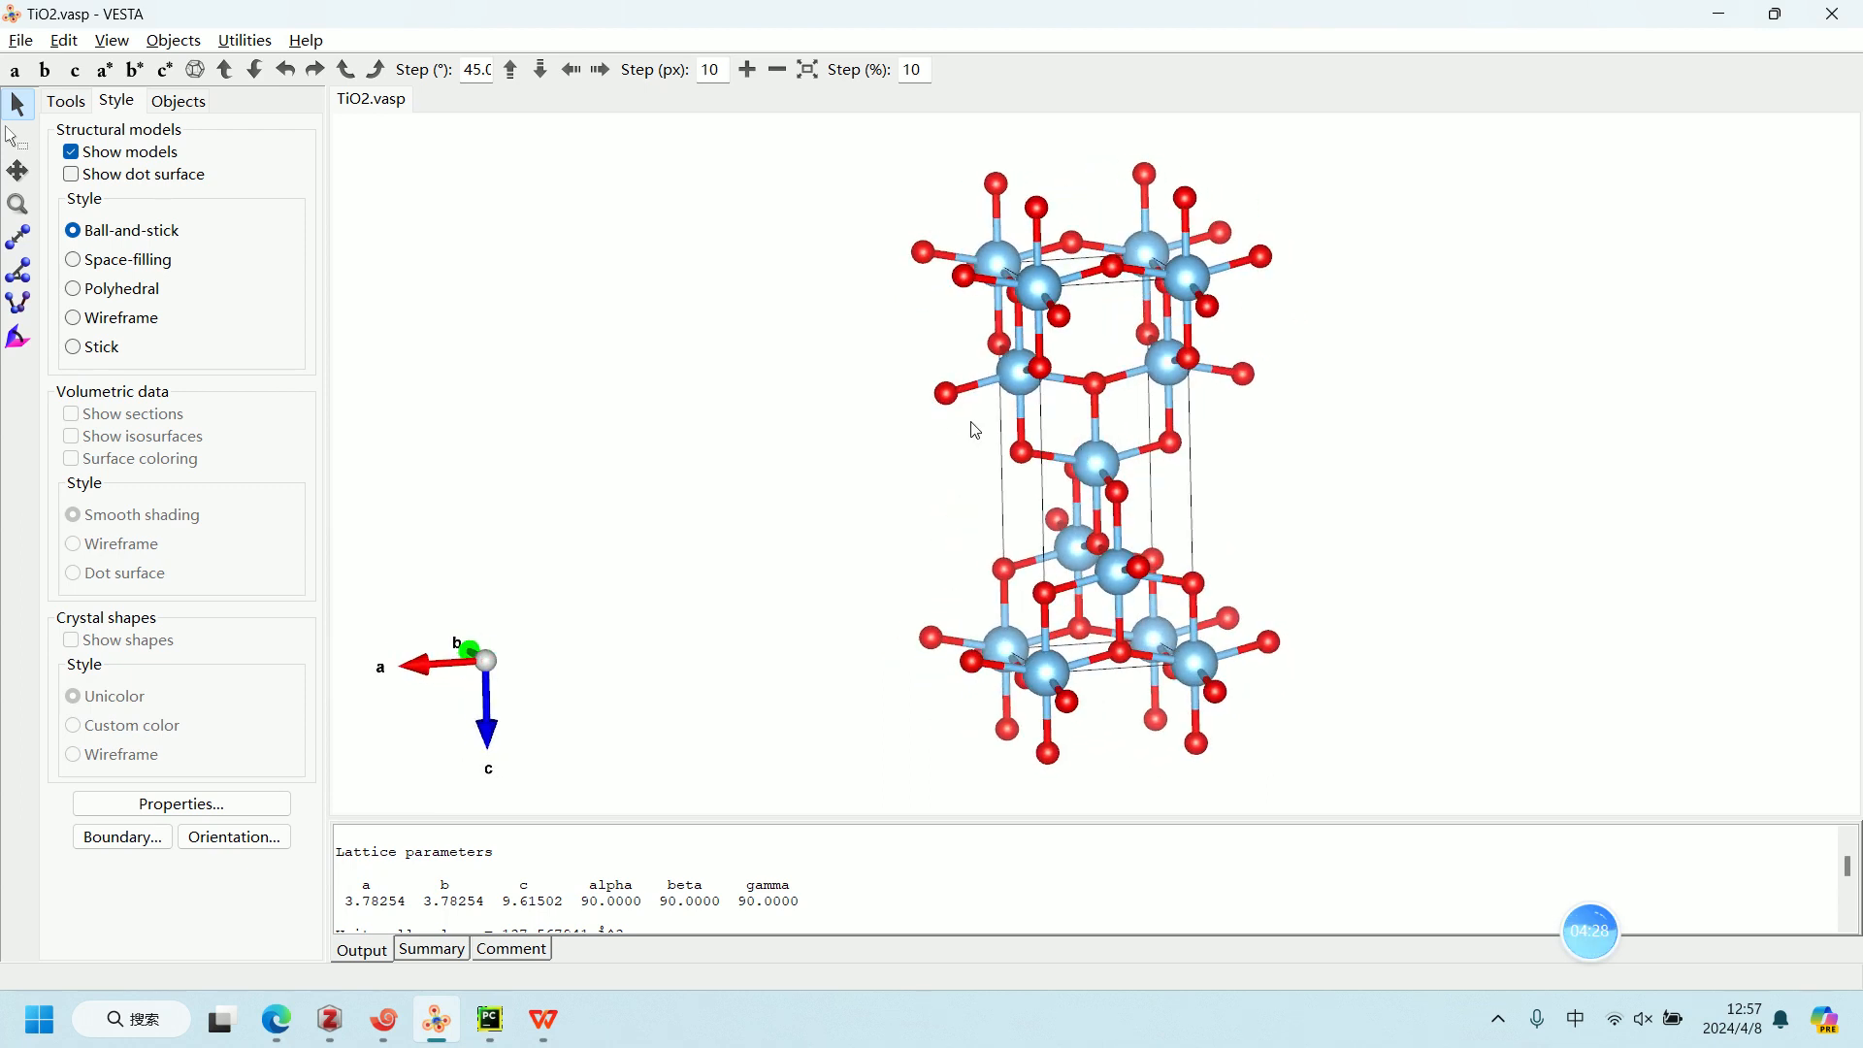
left_click(64, 41)
mouse_move(126, 128)
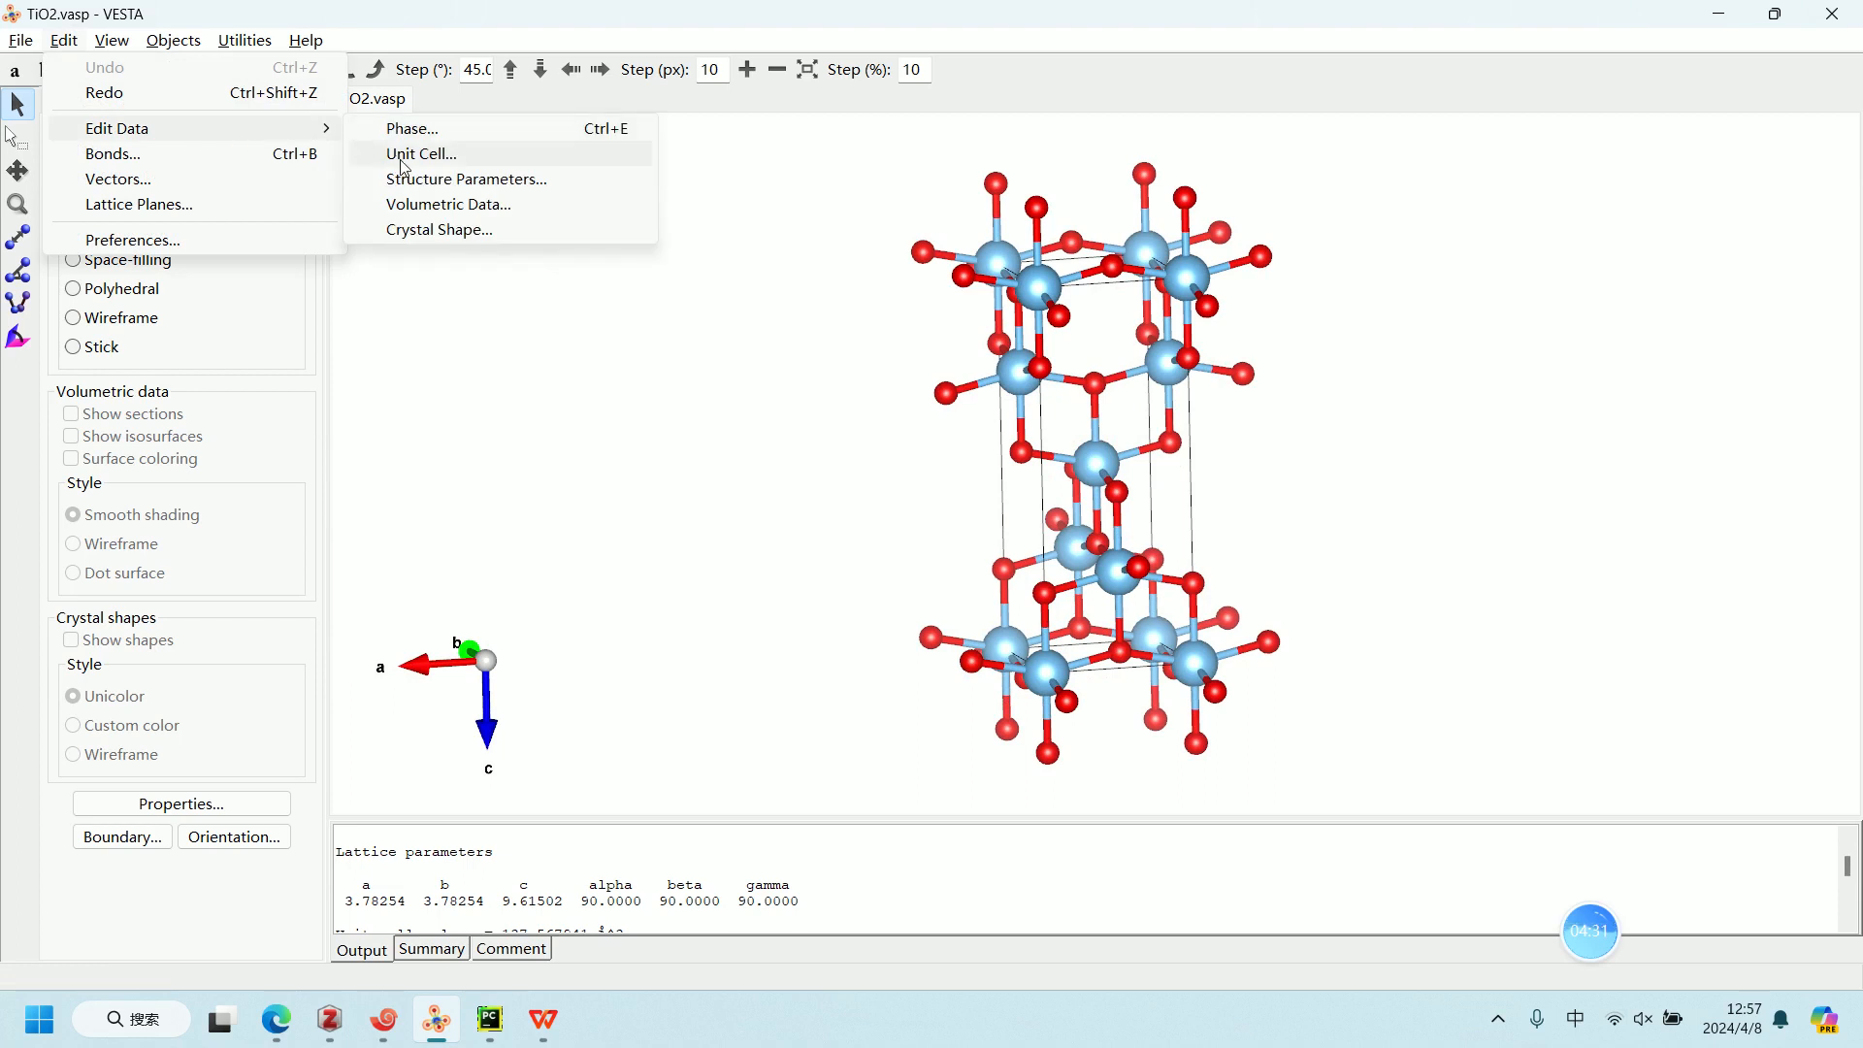
left_click(200, 204)
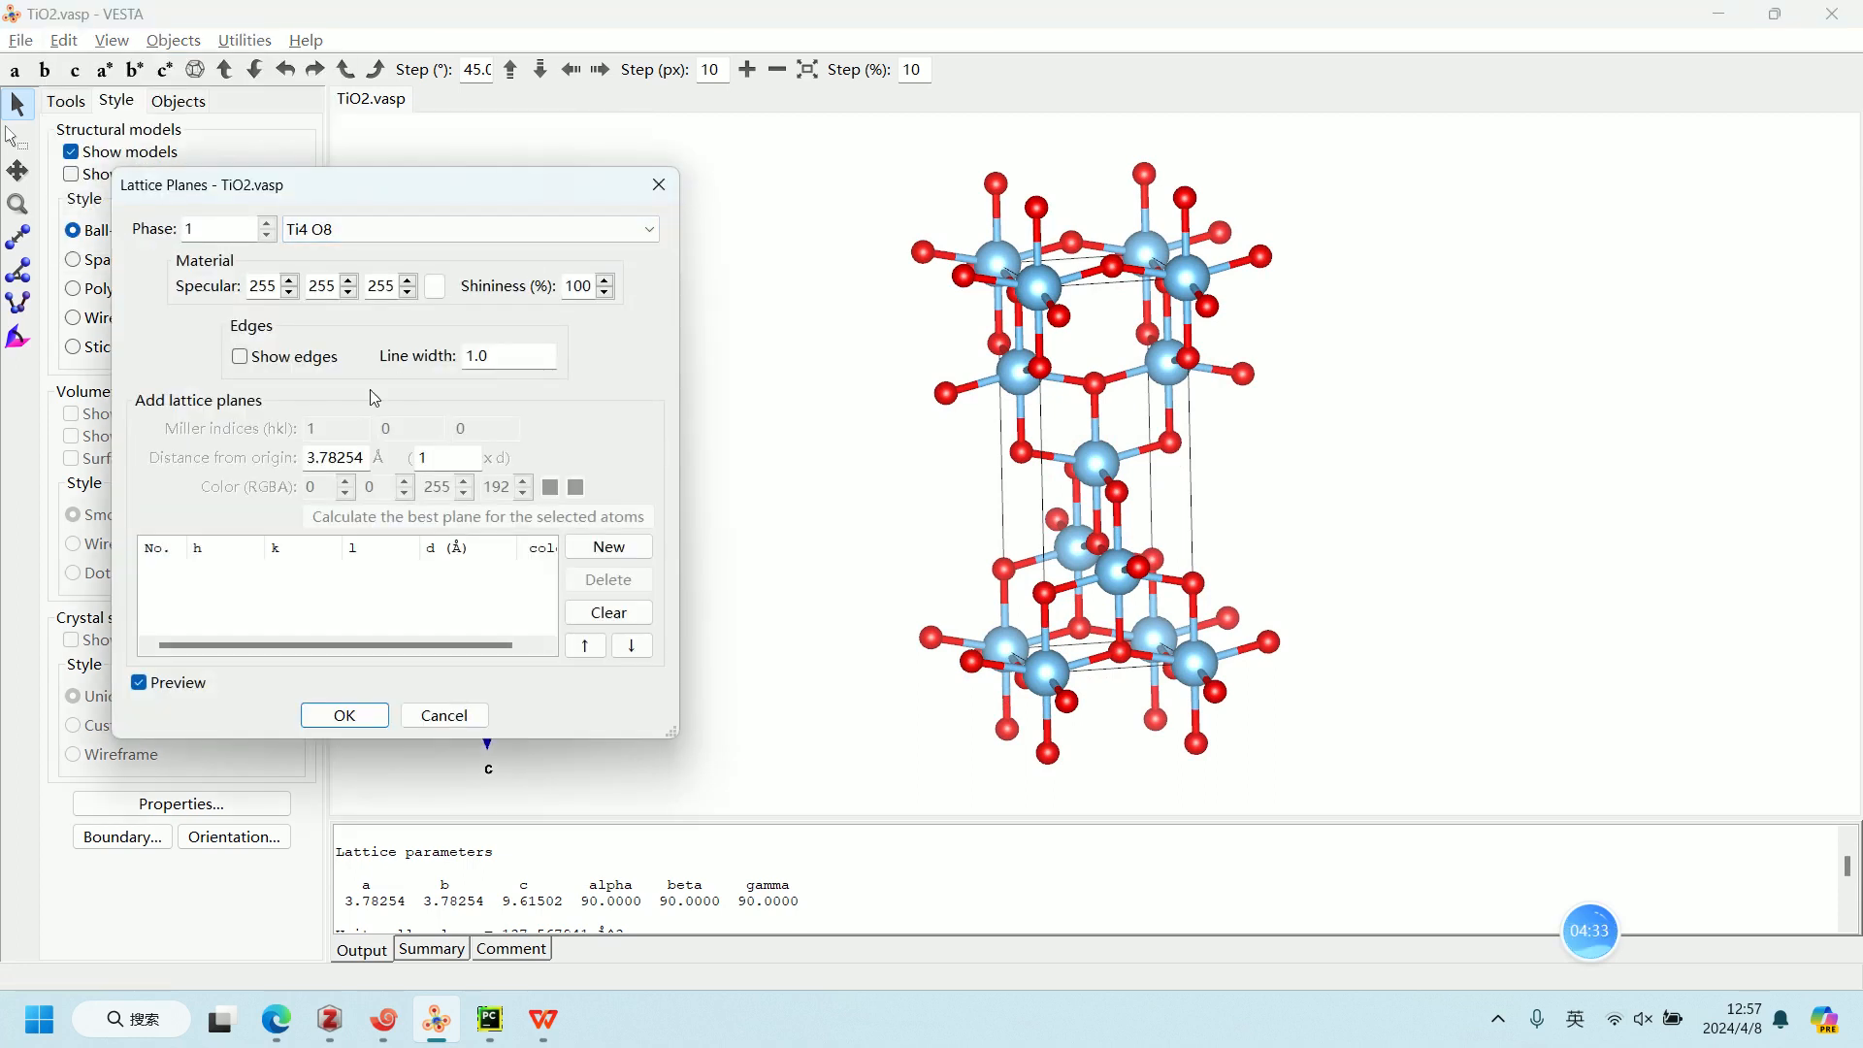
left_click_drag(419, 190, 883, 176)
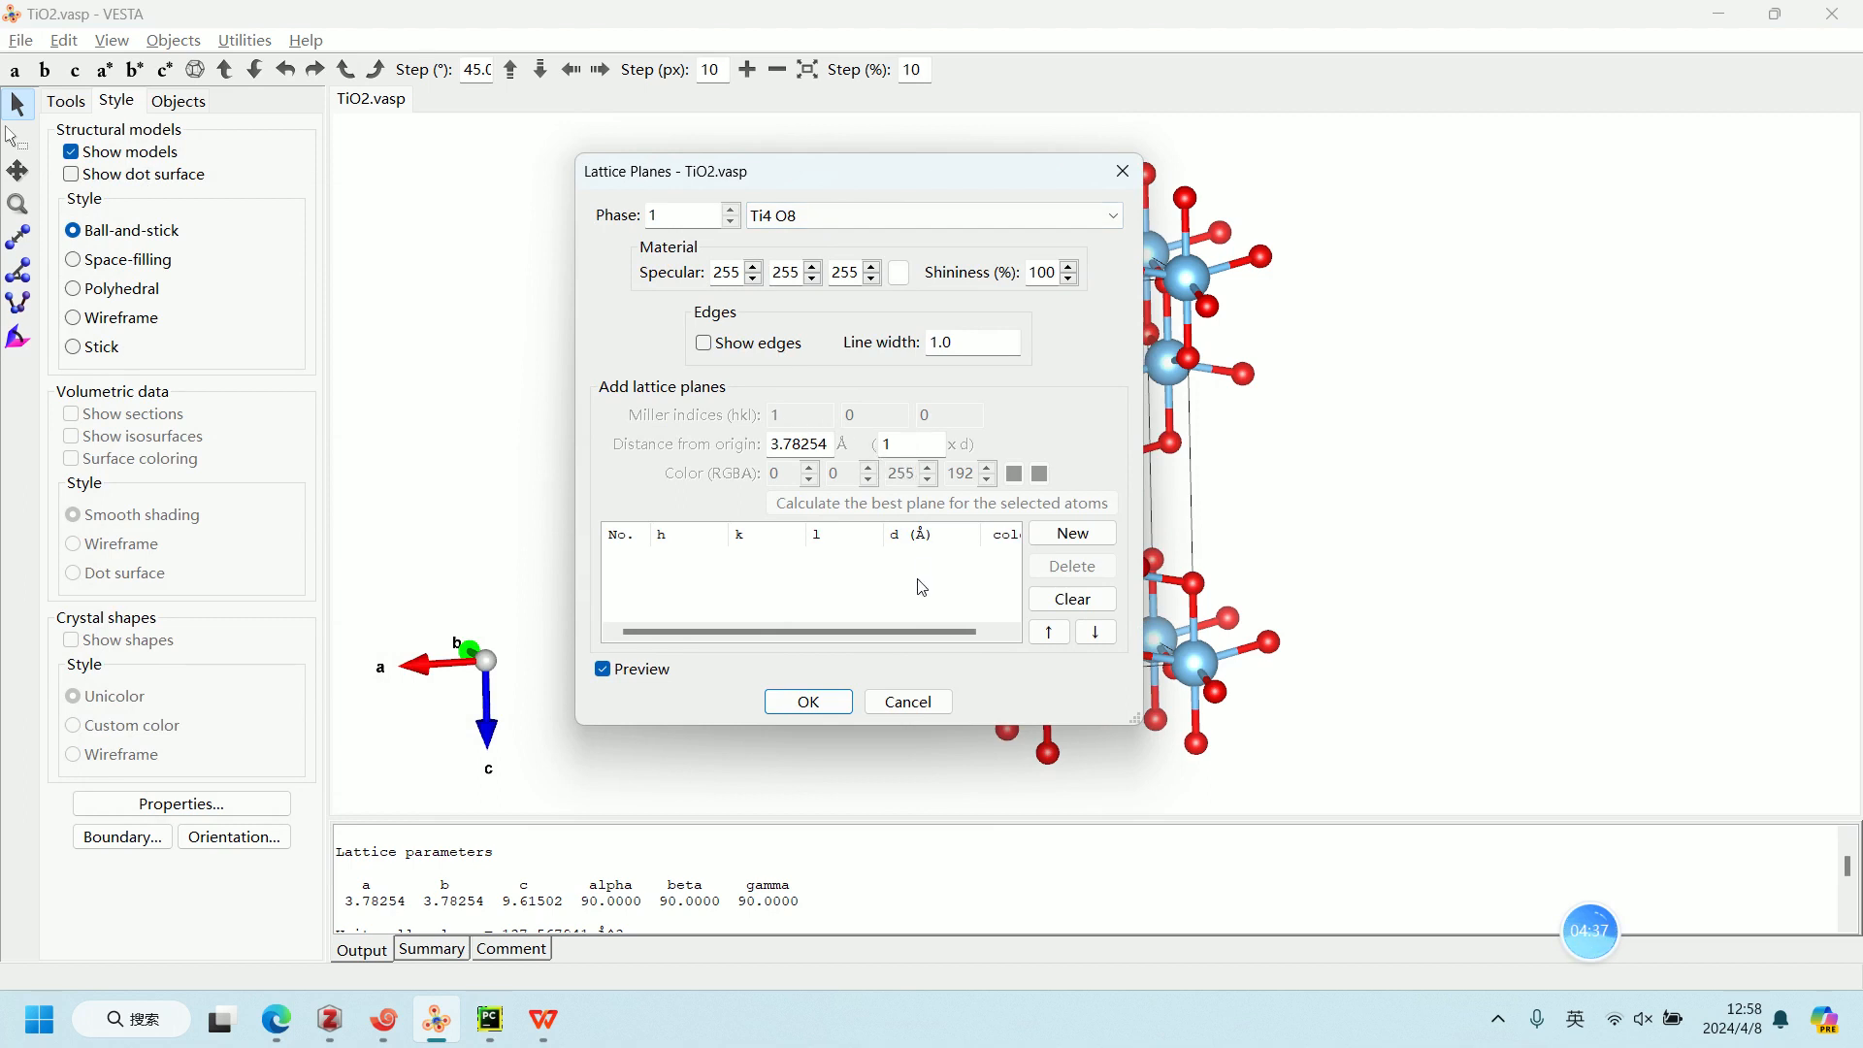
Step: Add a new lattice plane with Miller indices 1 1 0
left_click(1072, 532)
double_click(891, 419)
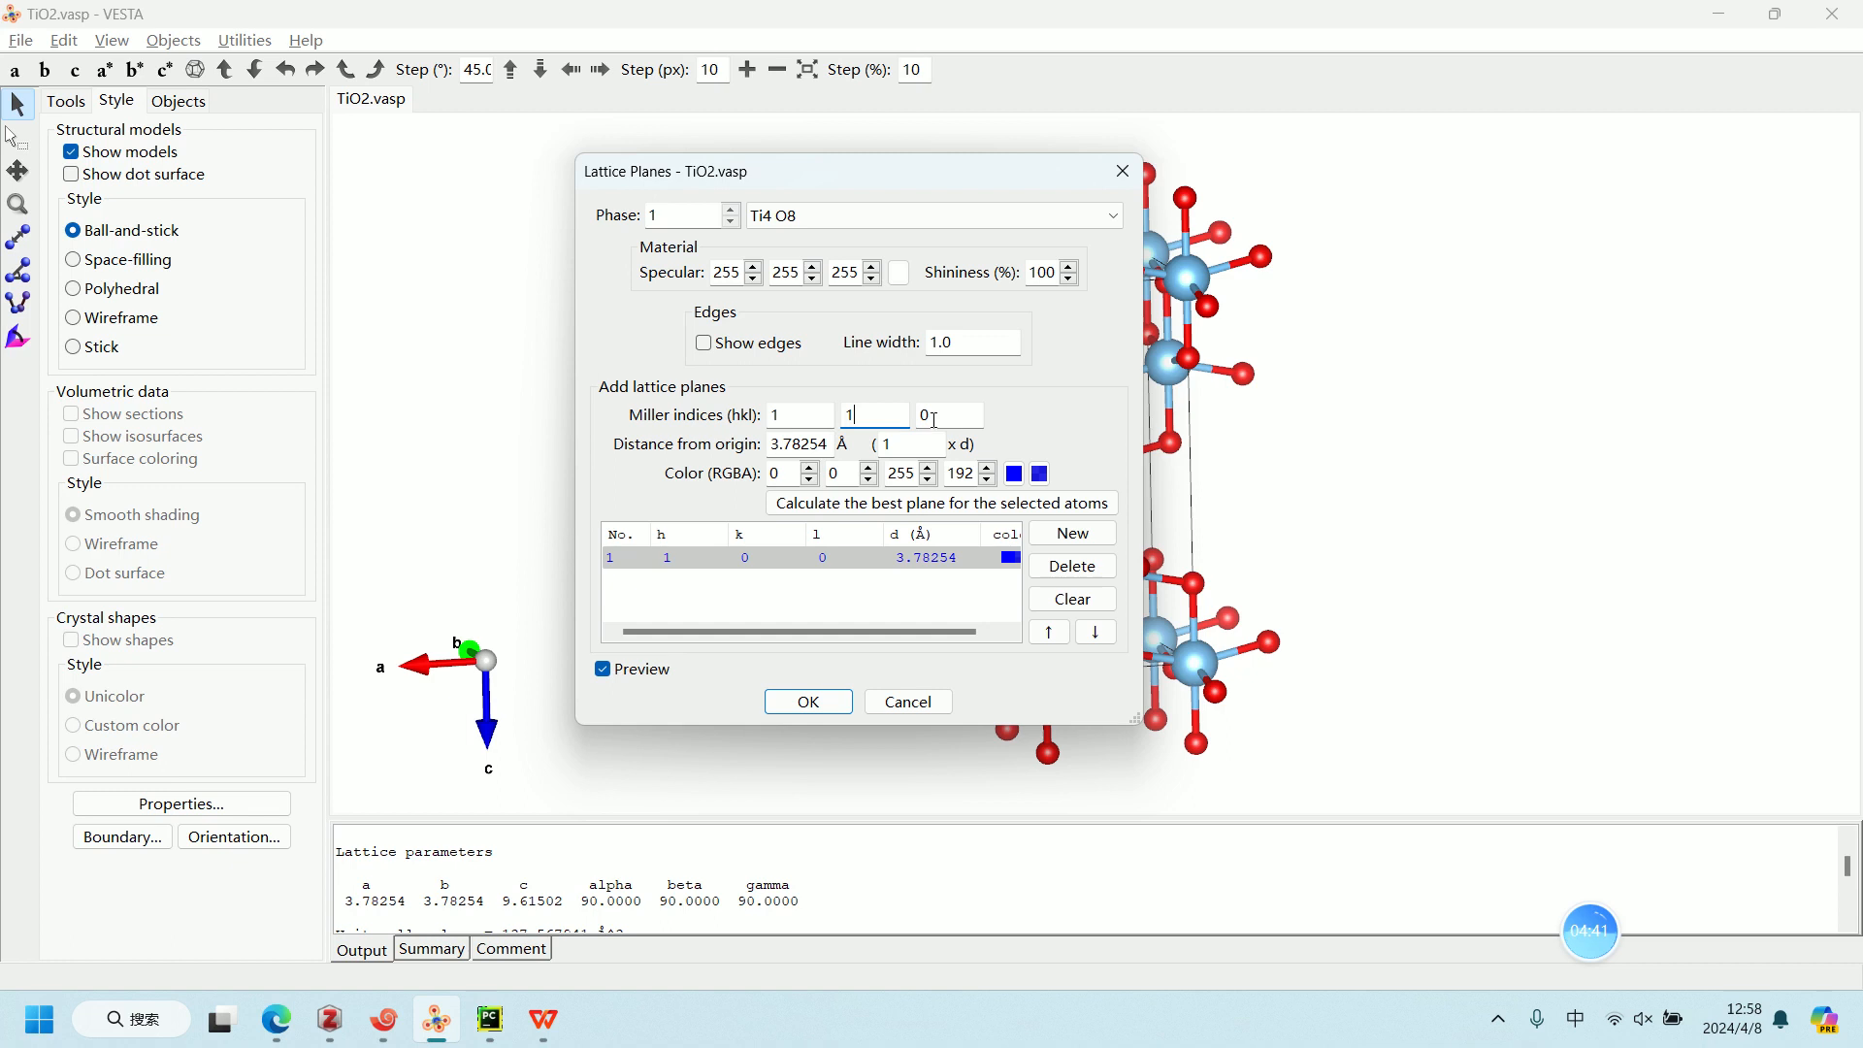
type("1")
left_click_drag(926, 190, 843, 186)
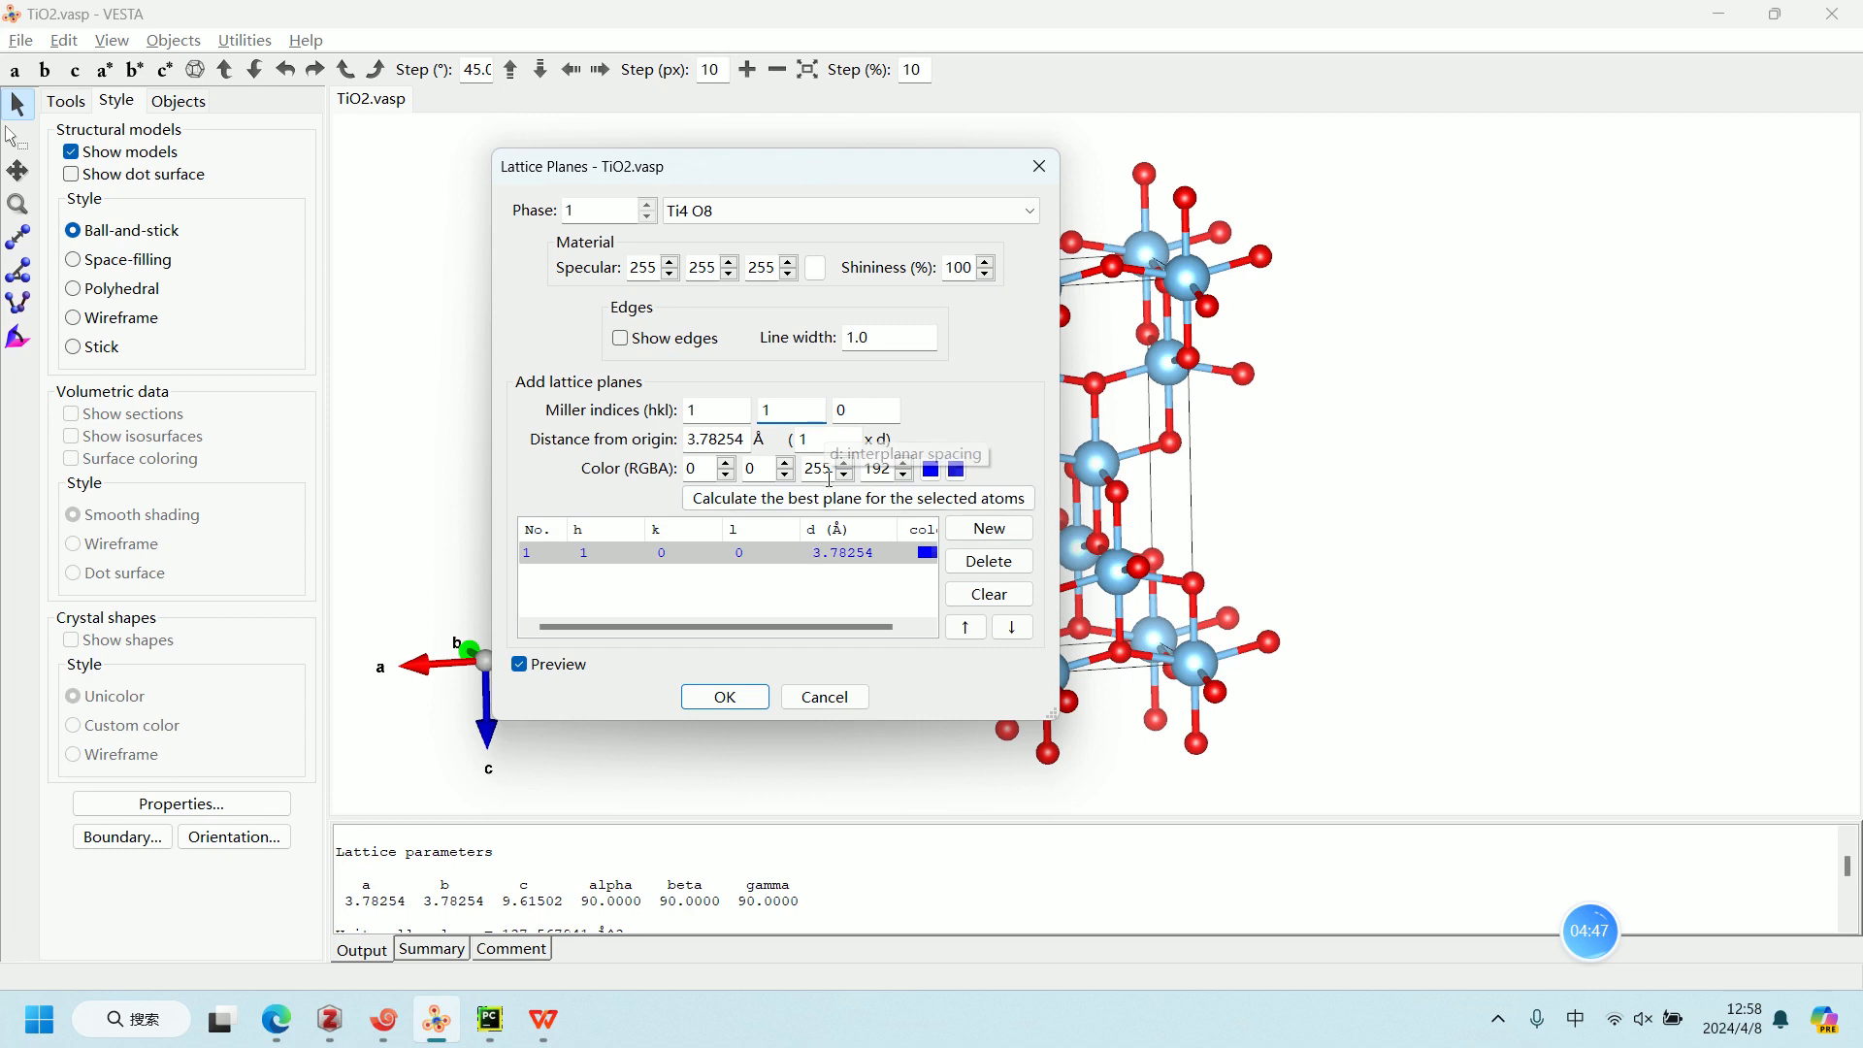
Step: Set the (1 1 0) plane's distance from the origin to 1 × d and move the dialog clear of the model
left_click(825, 440)
double_click(858, 439)
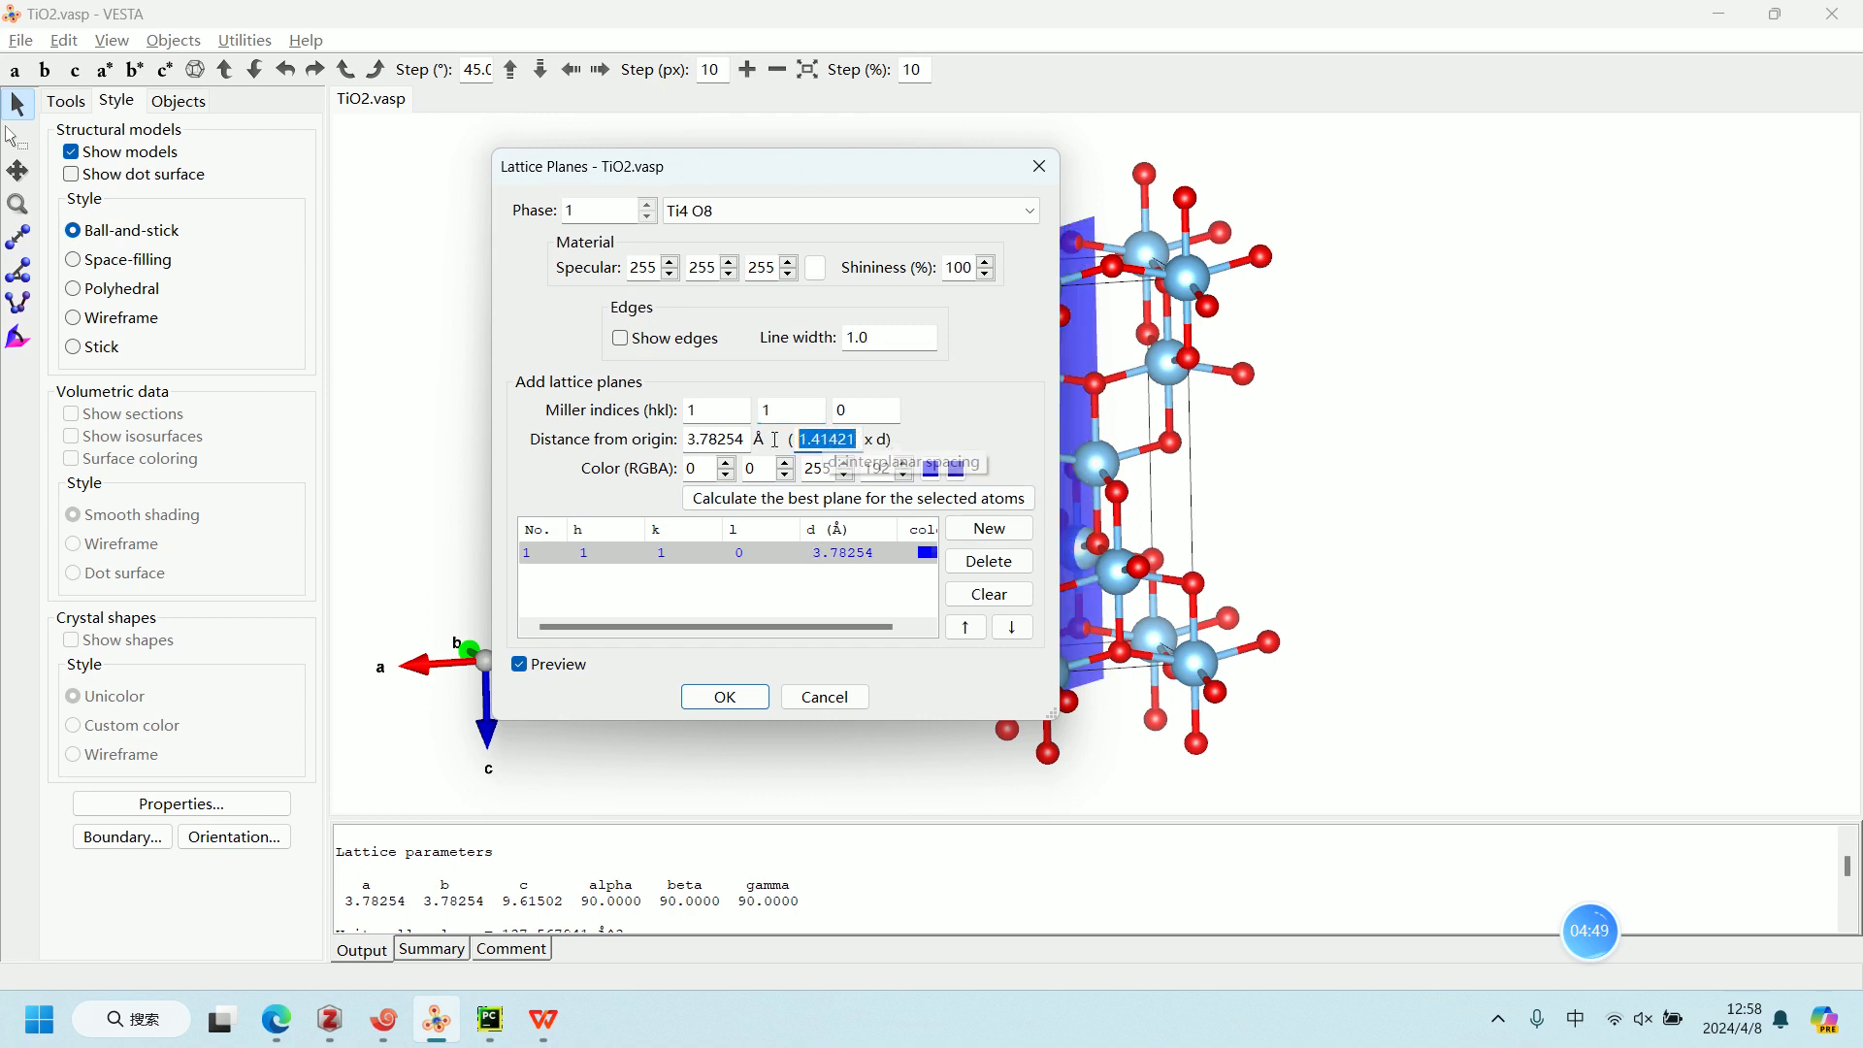
type("1")
left_click_drag(910, 175, 503, 170)
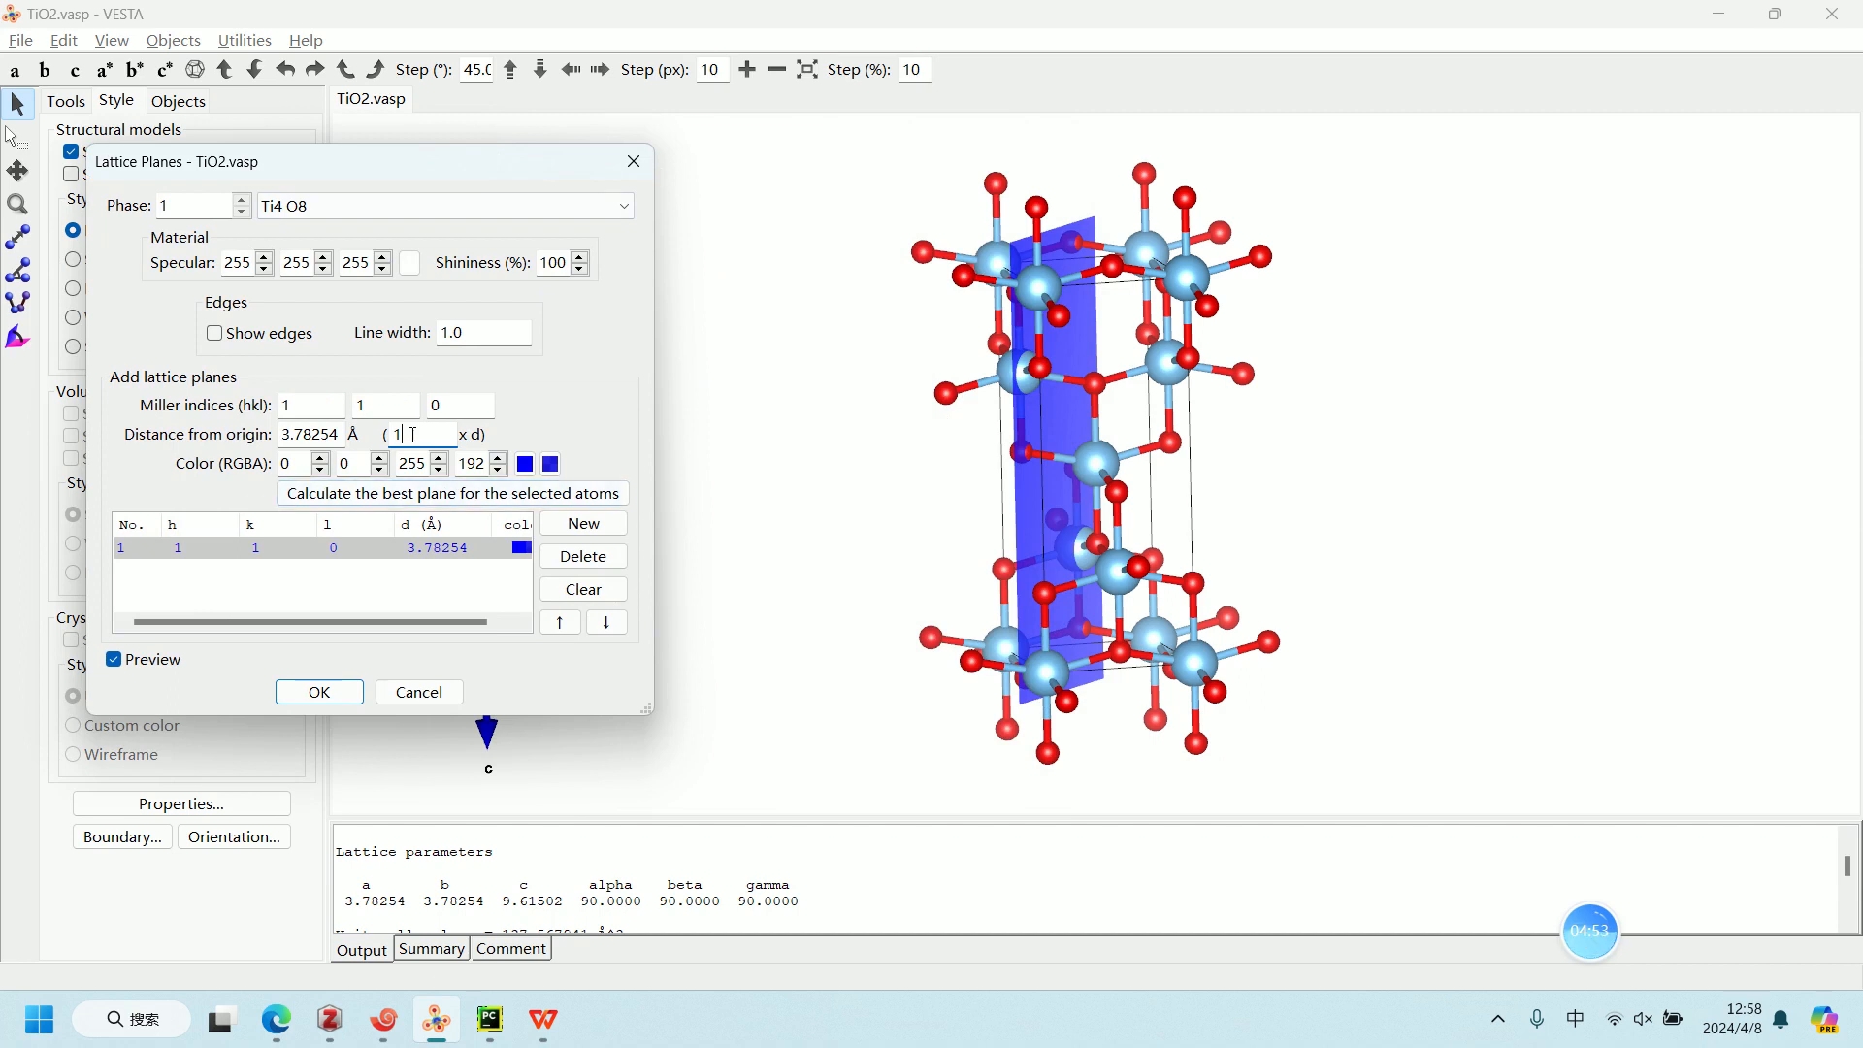
Step: Try the (1 1 0) plane at a distance of 2 × d from the origin while viewing the model end-on
left_click(1079, 452)
left_click_drag(1079, 452, 954, 514)
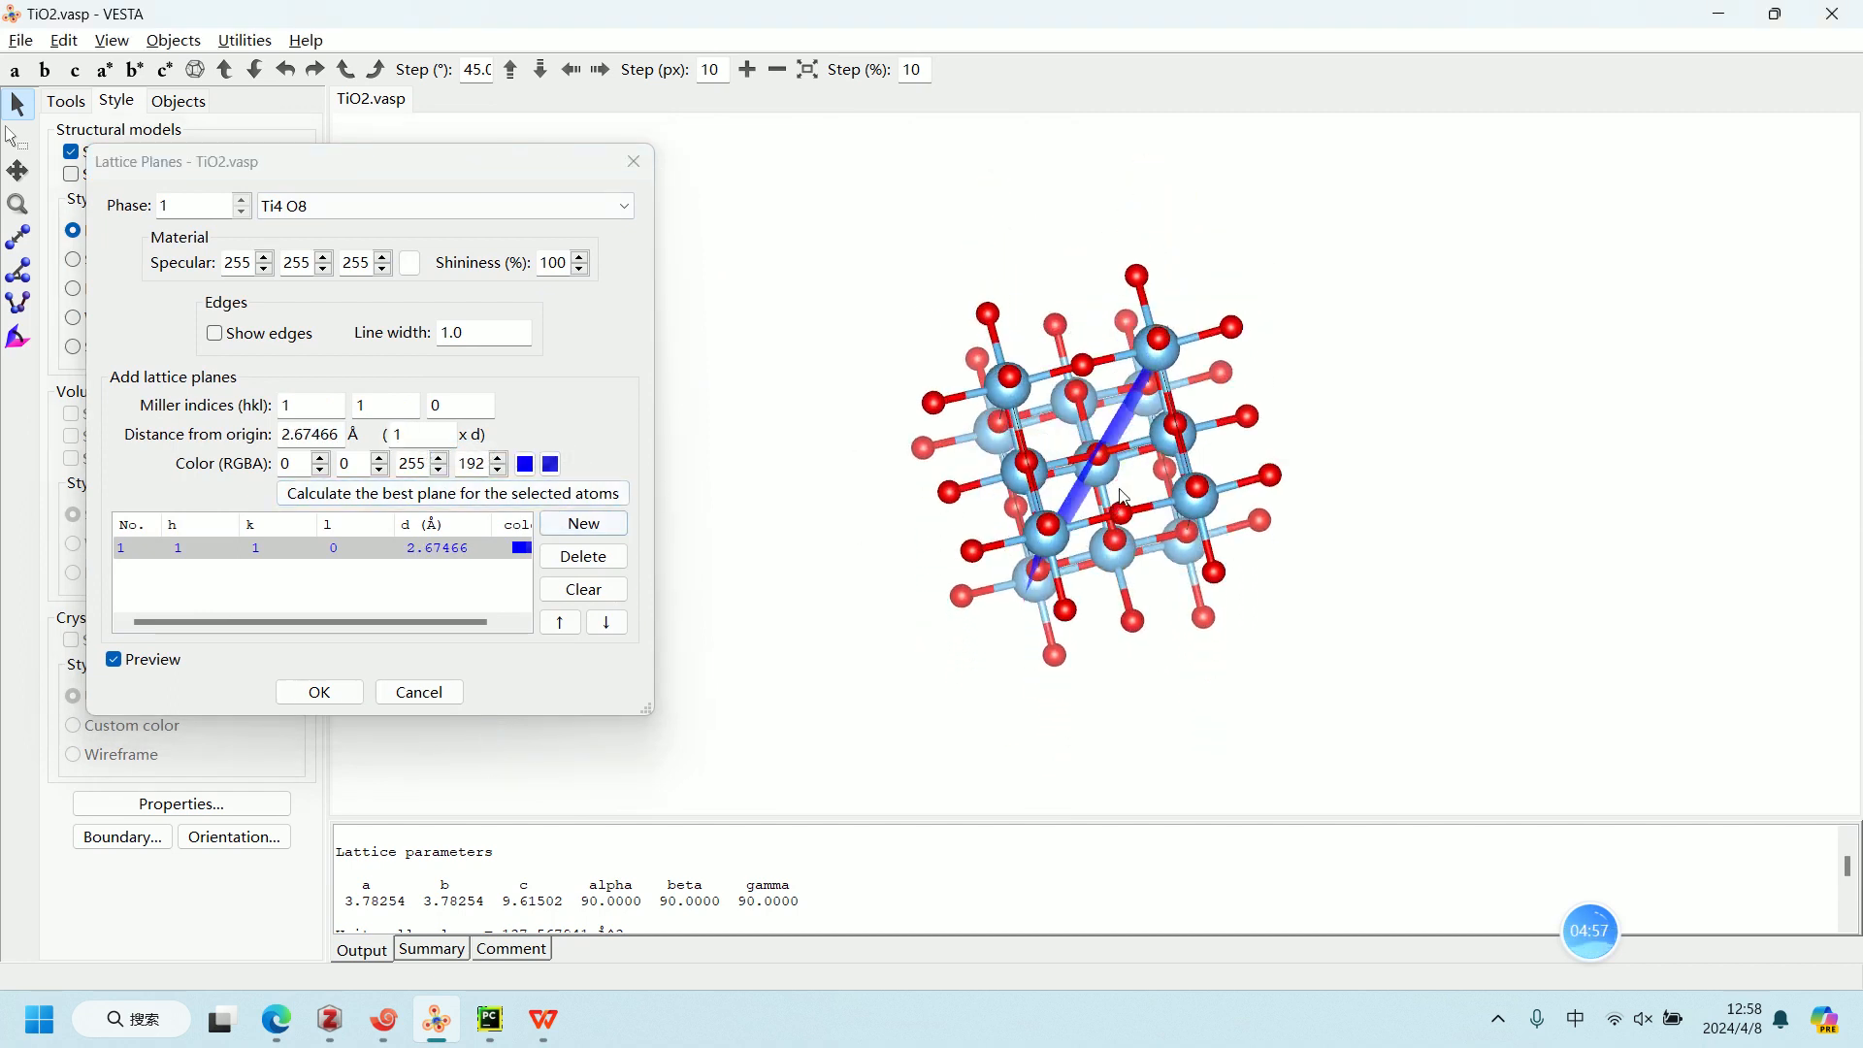
double_click(393, 436)
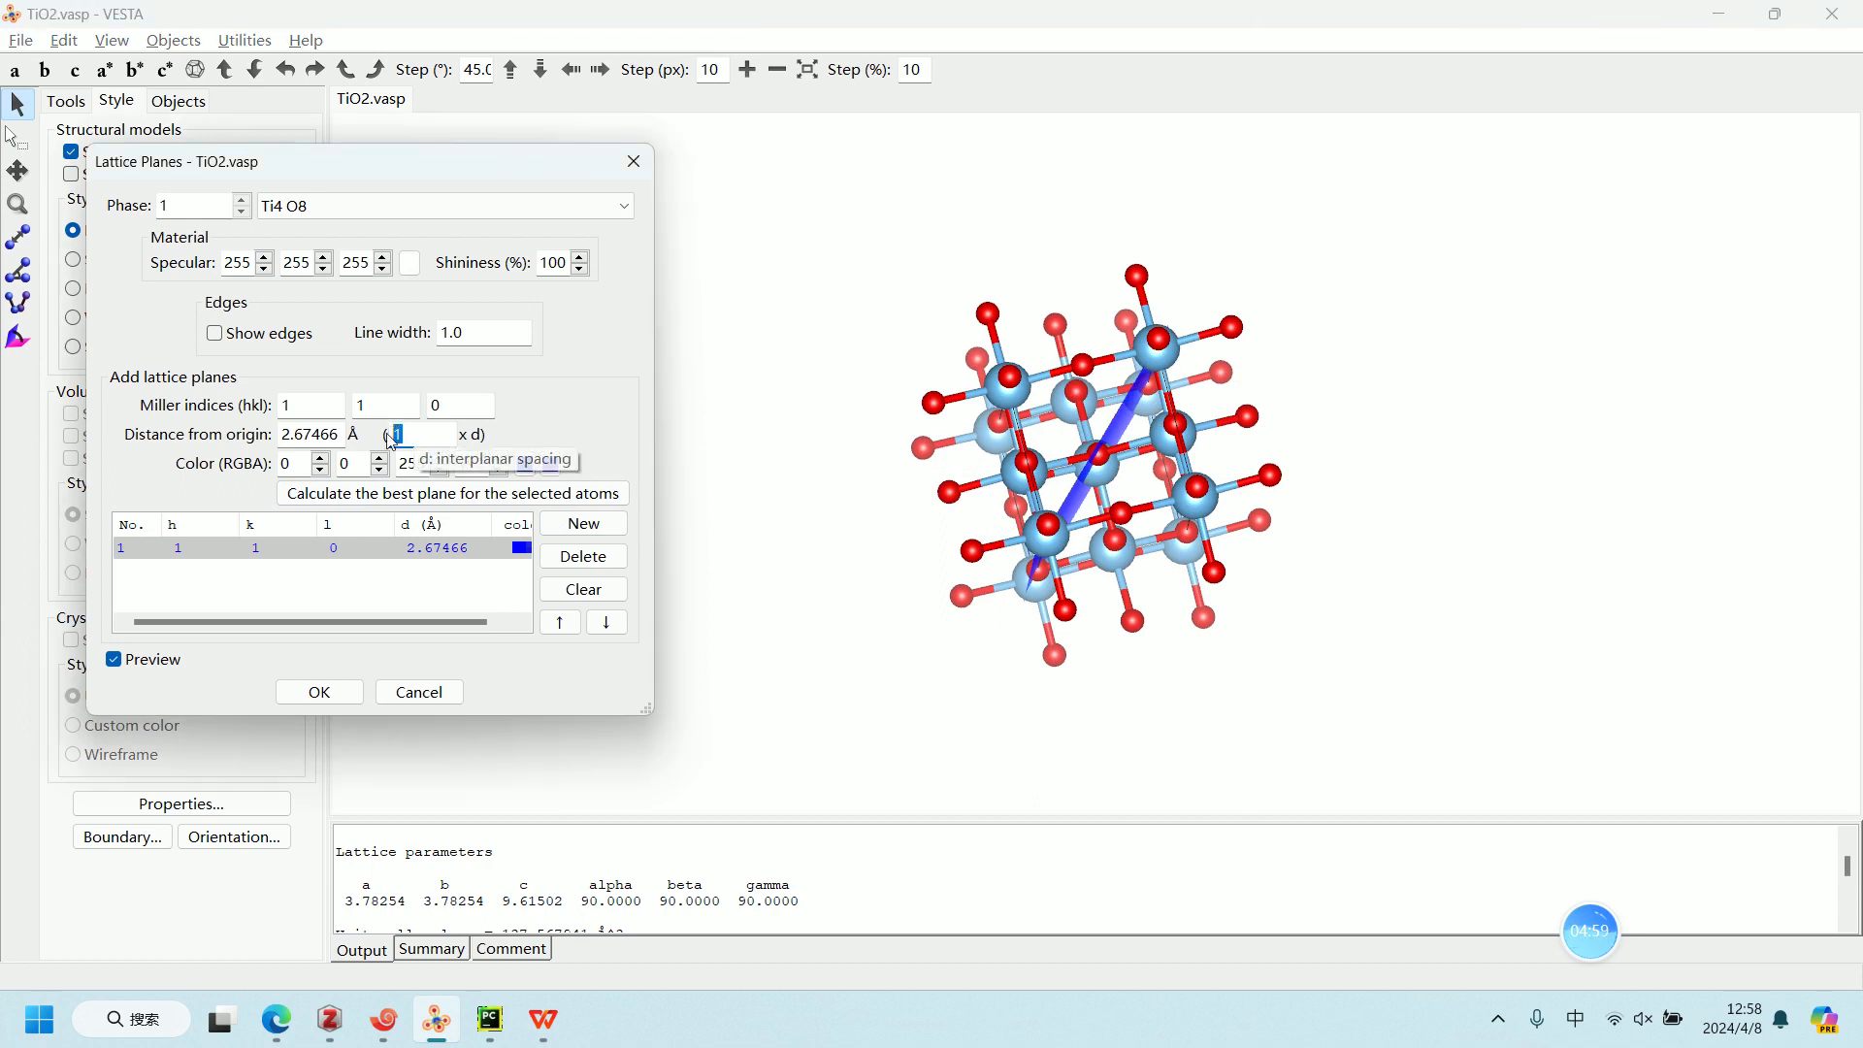
type("2")
key("Tab")
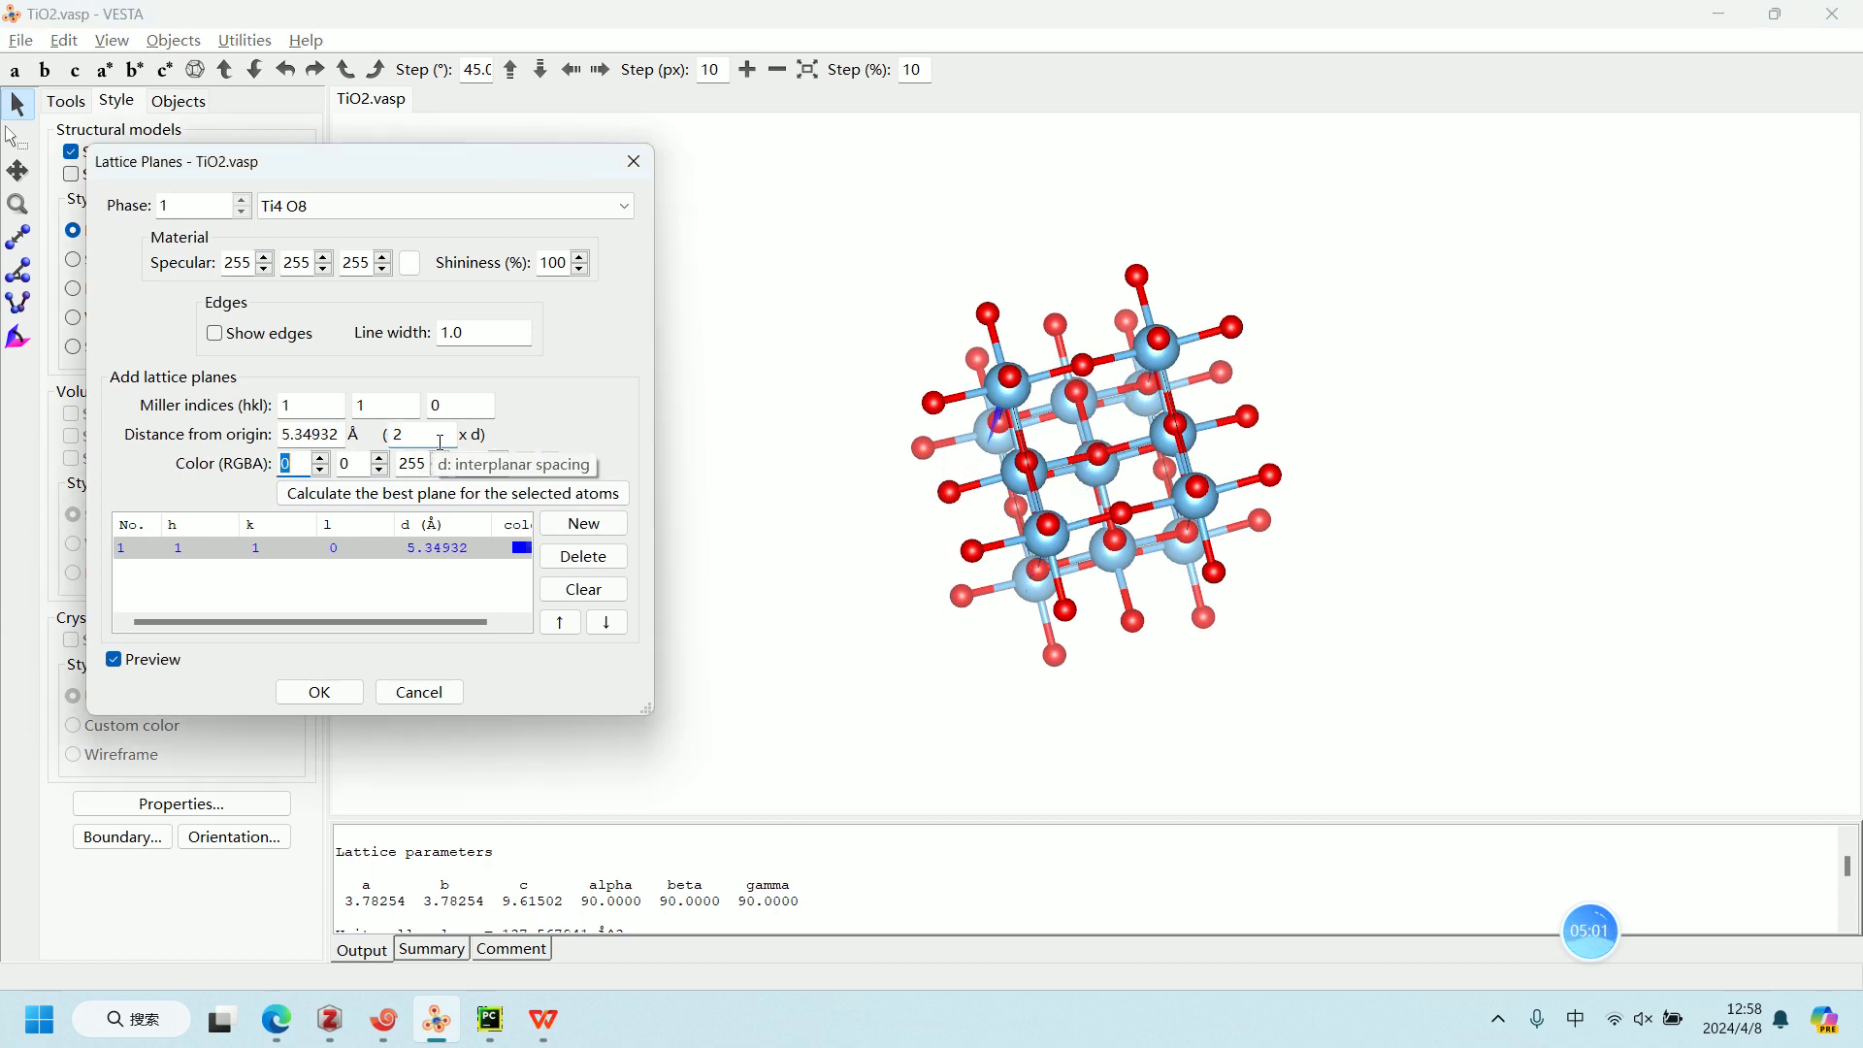
Step: Set the (1 1 0) plane's distance to 1 × d, accept the lattice plane settings and rotate the model to show the plane's face
key("shift+Tab")
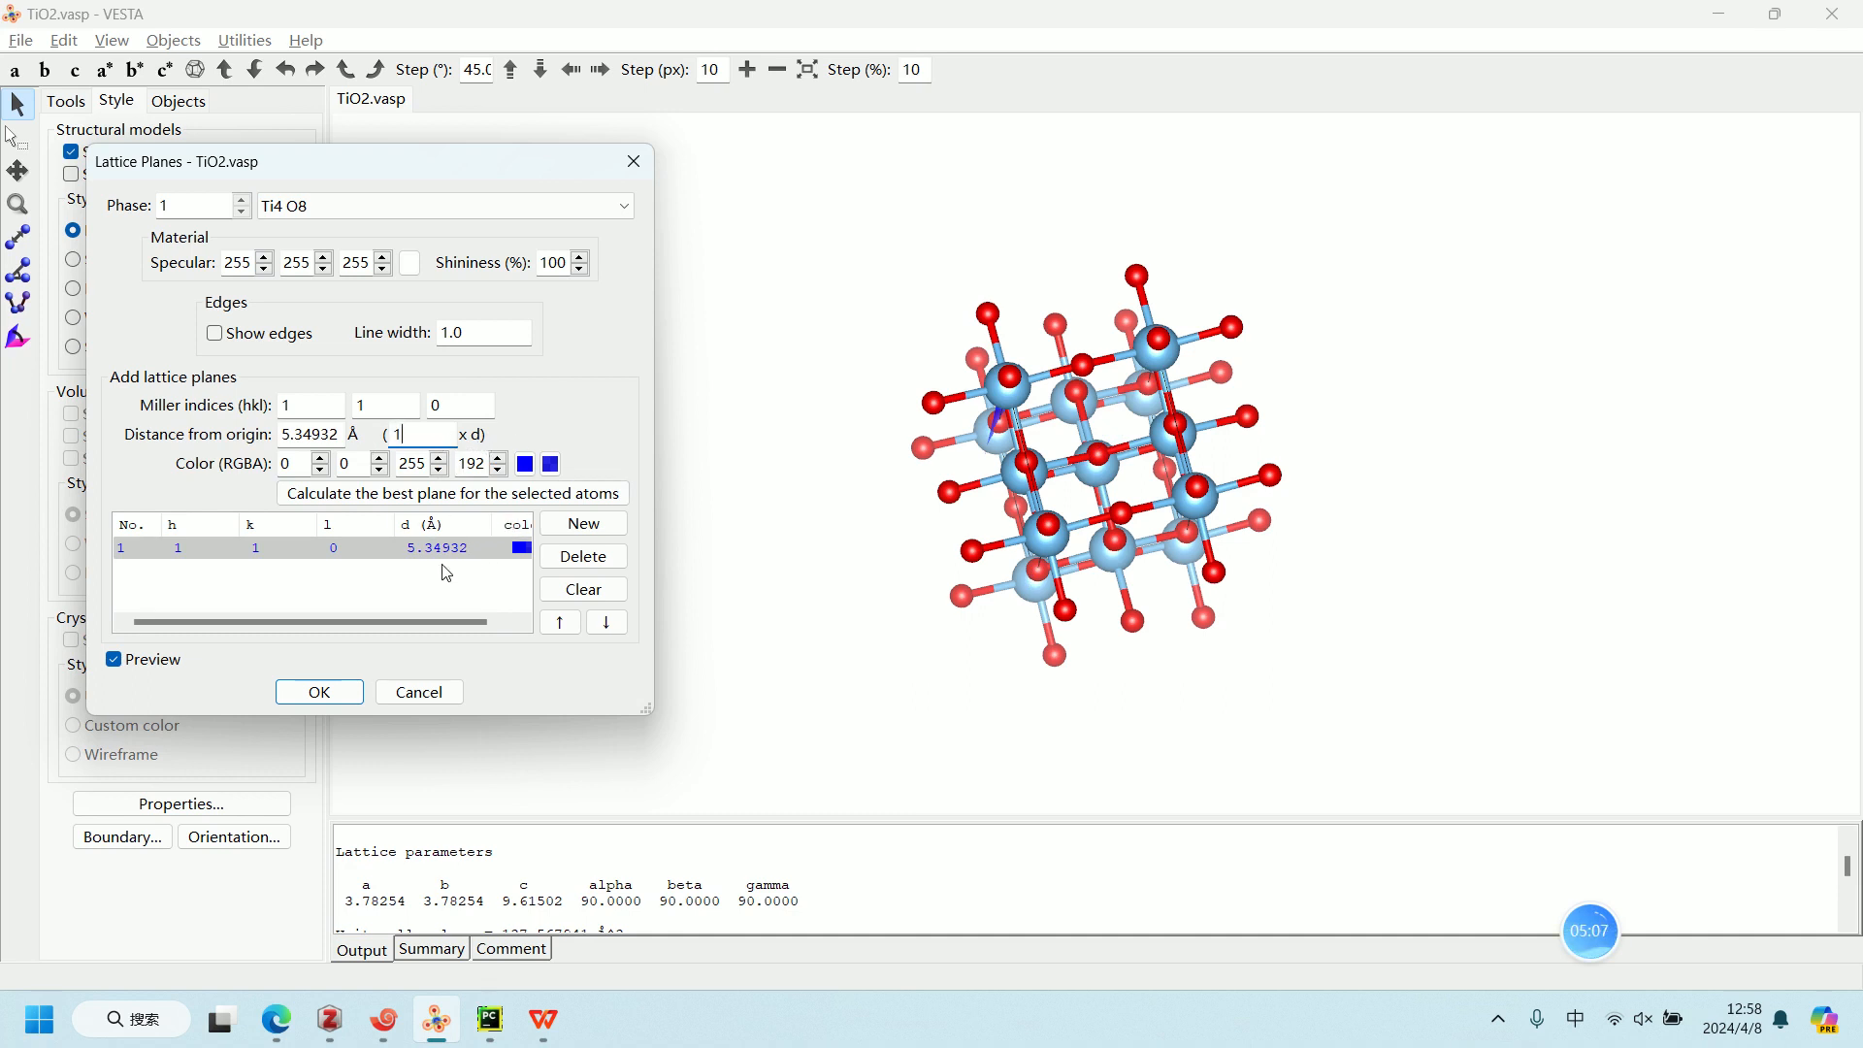
left_click(339, 693)
left_click_drag(753, 624, 914, 403)
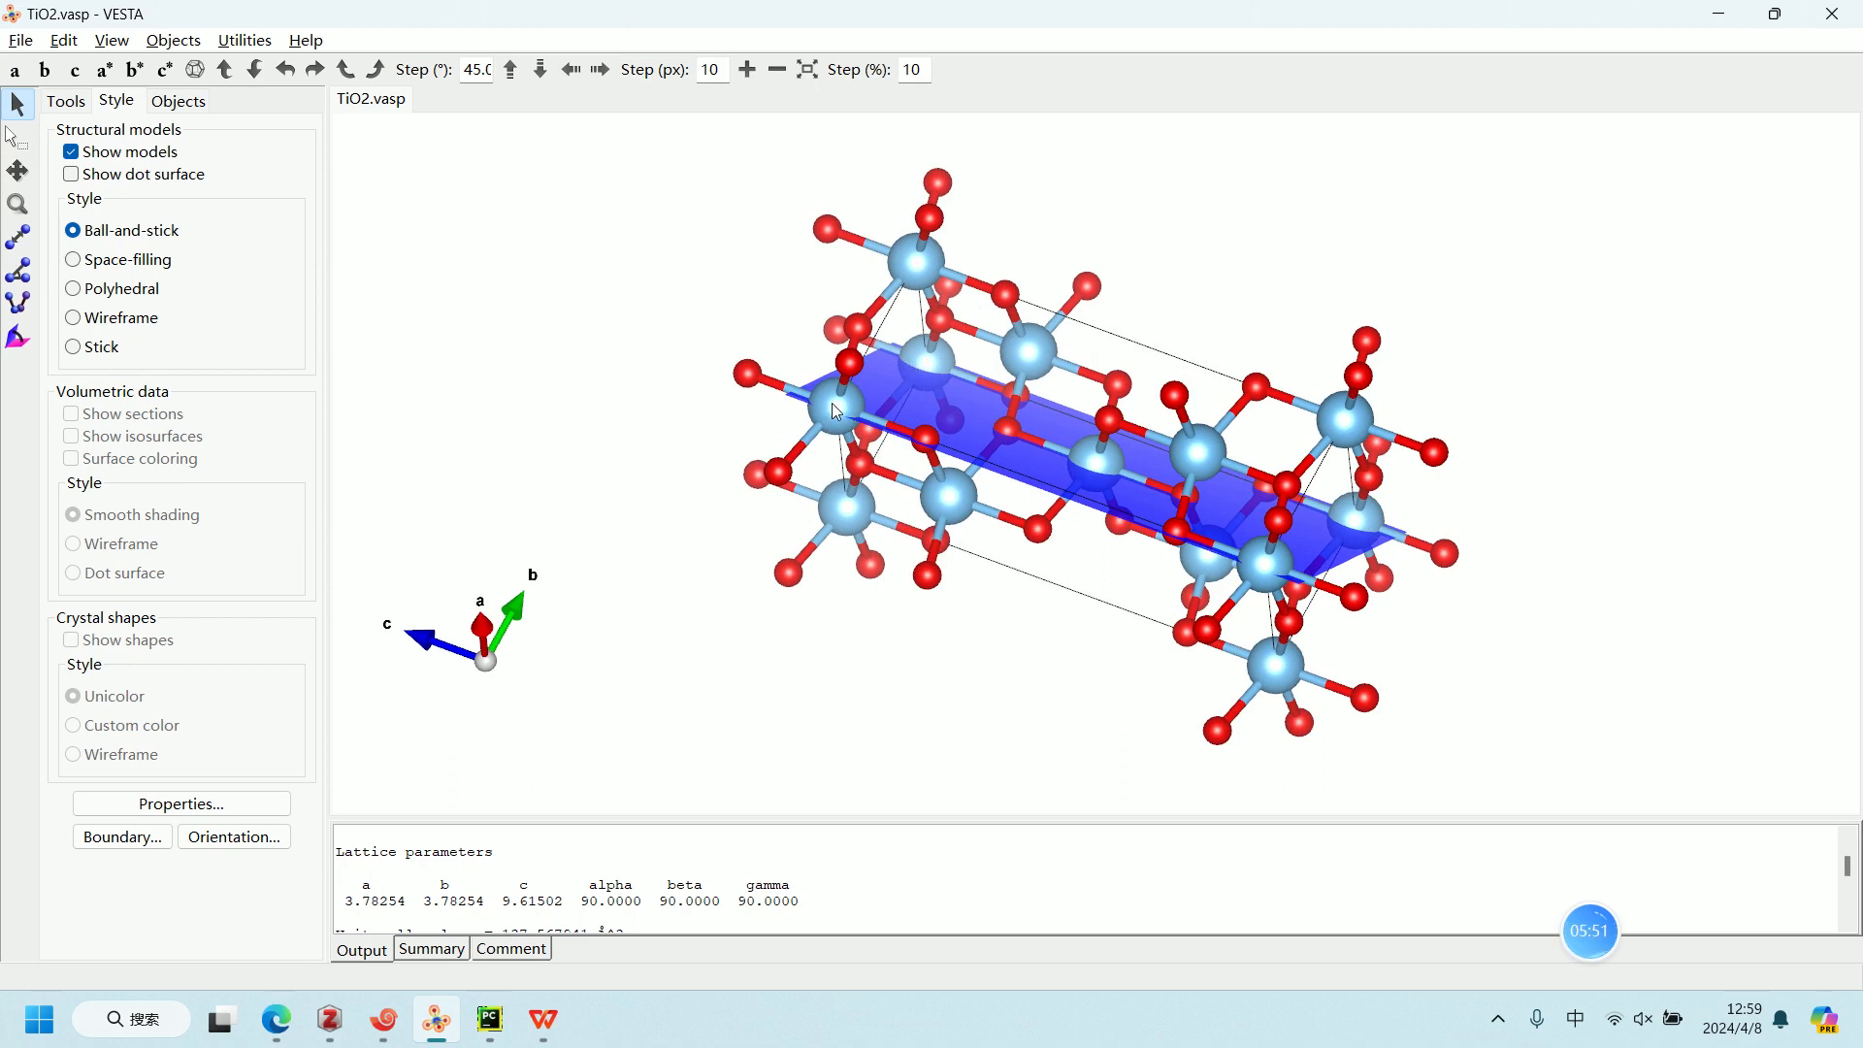
Step: Examine the coordinates of the two corner Ti atoms at the z = 1 end of the (1 1 0) plane
left_click(930, 361)
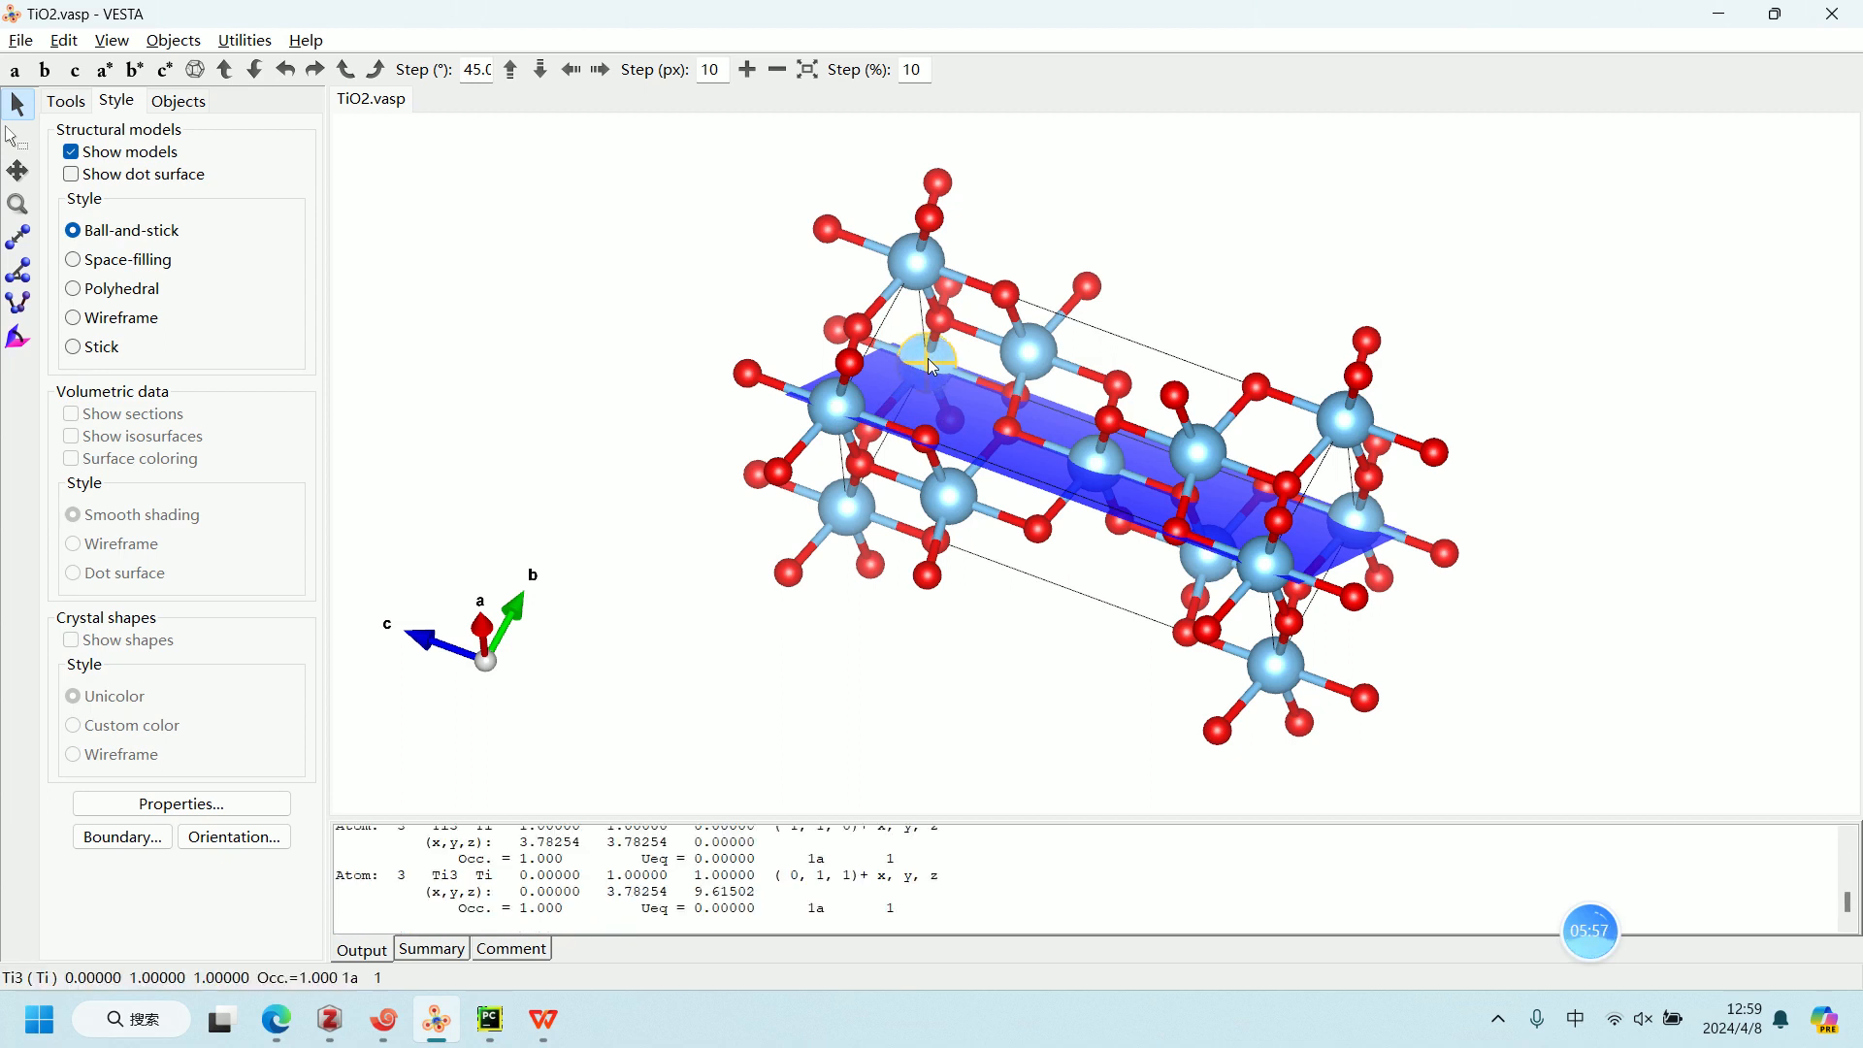
left_click(842, 406)
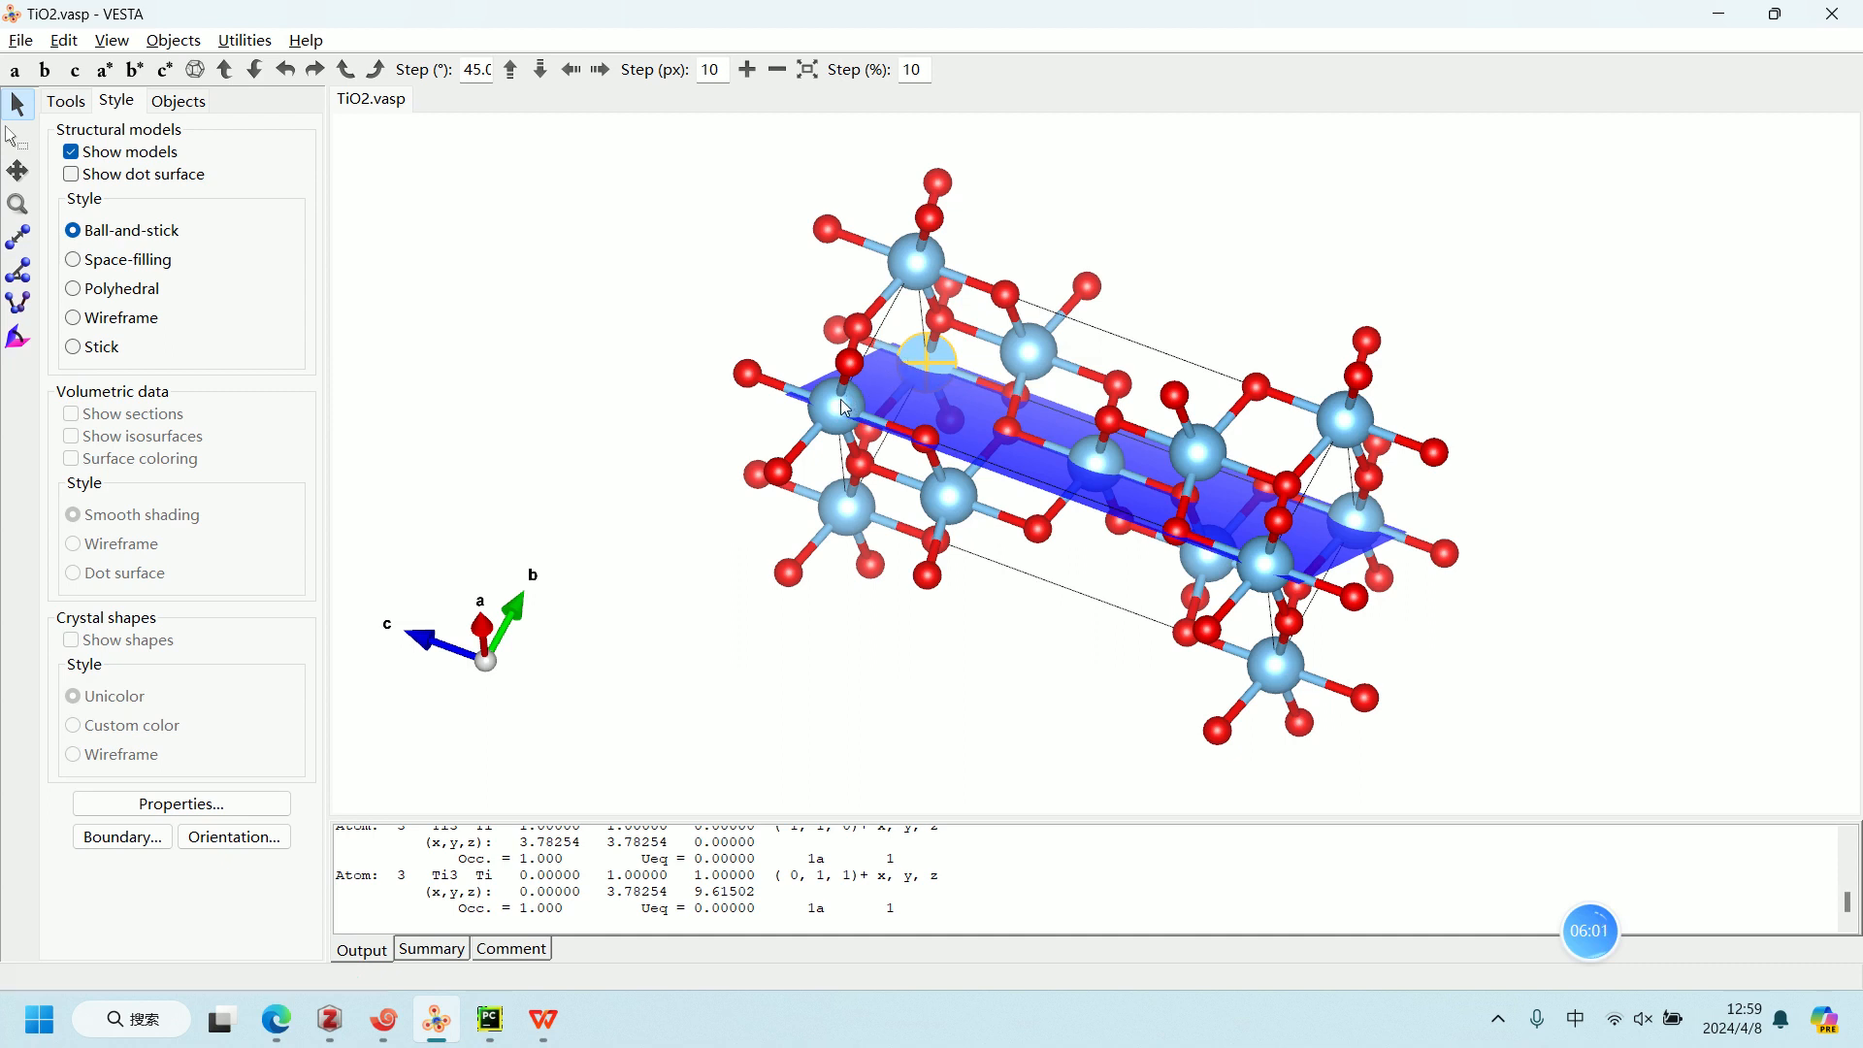
left_click(934, 368)
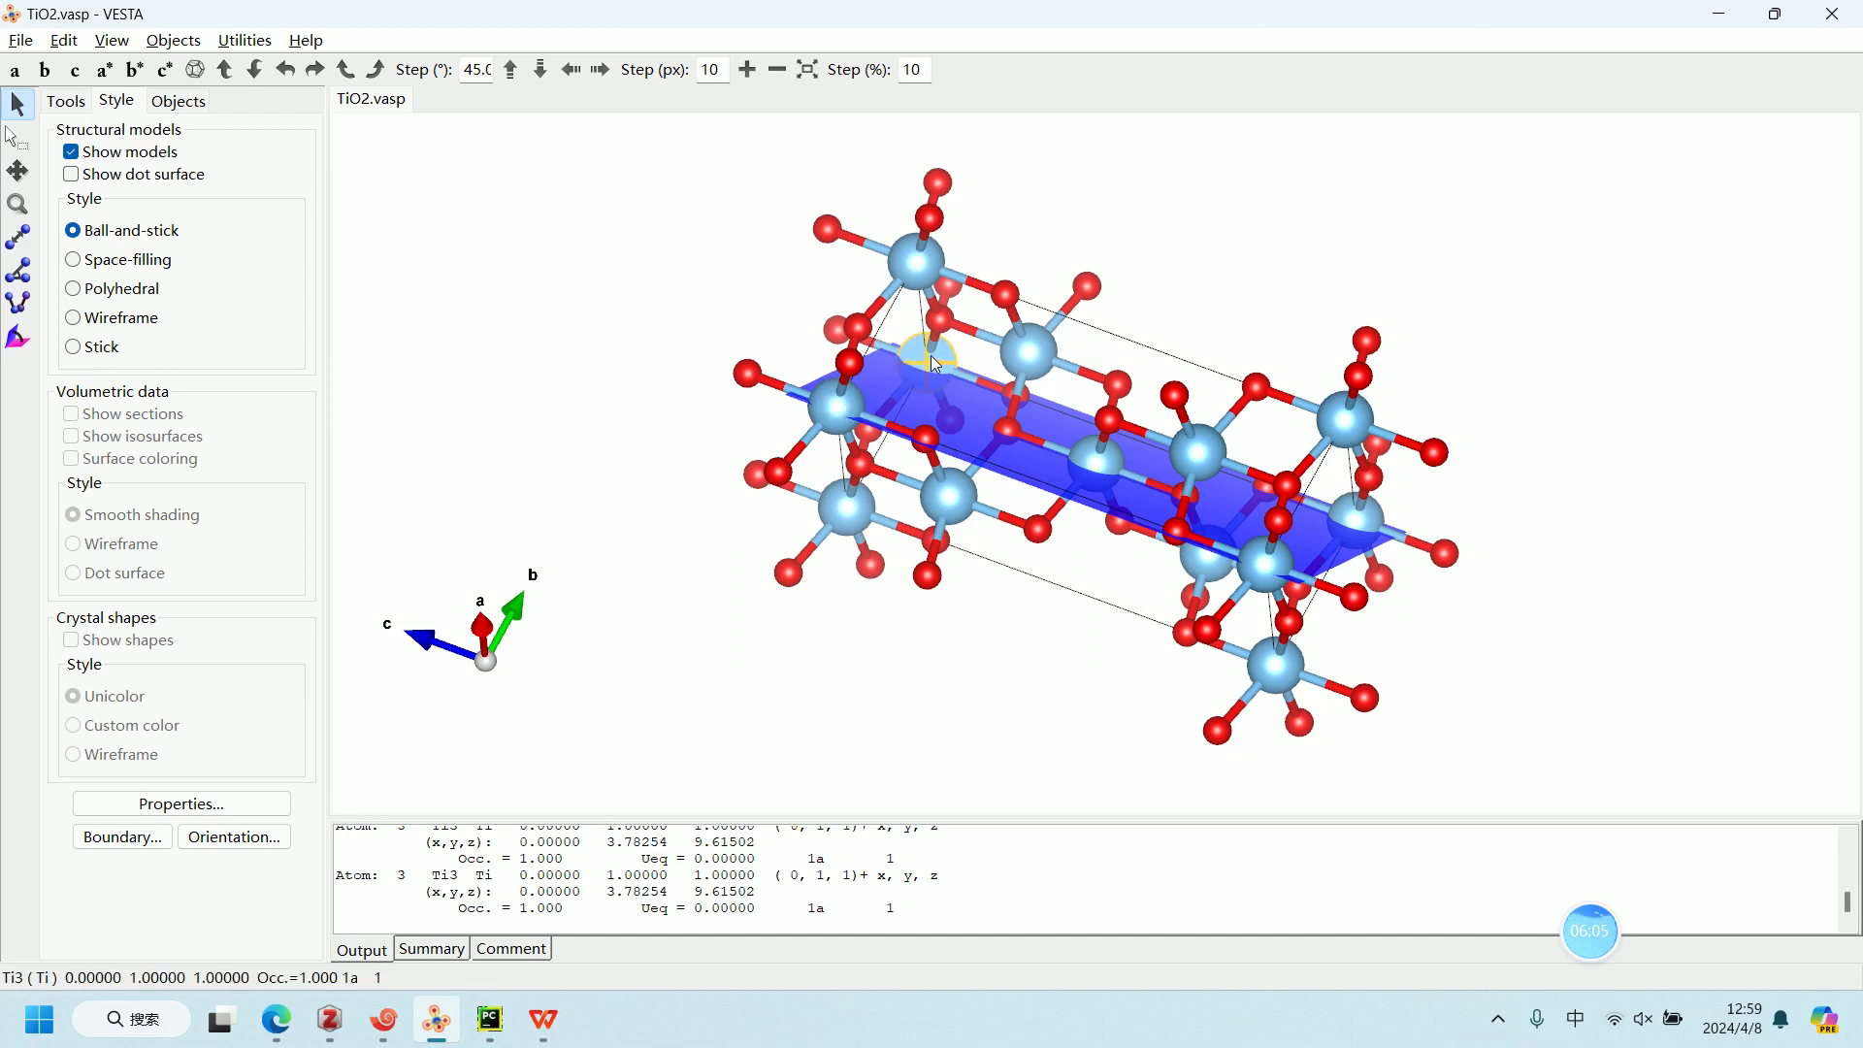
left_click(835, 405)
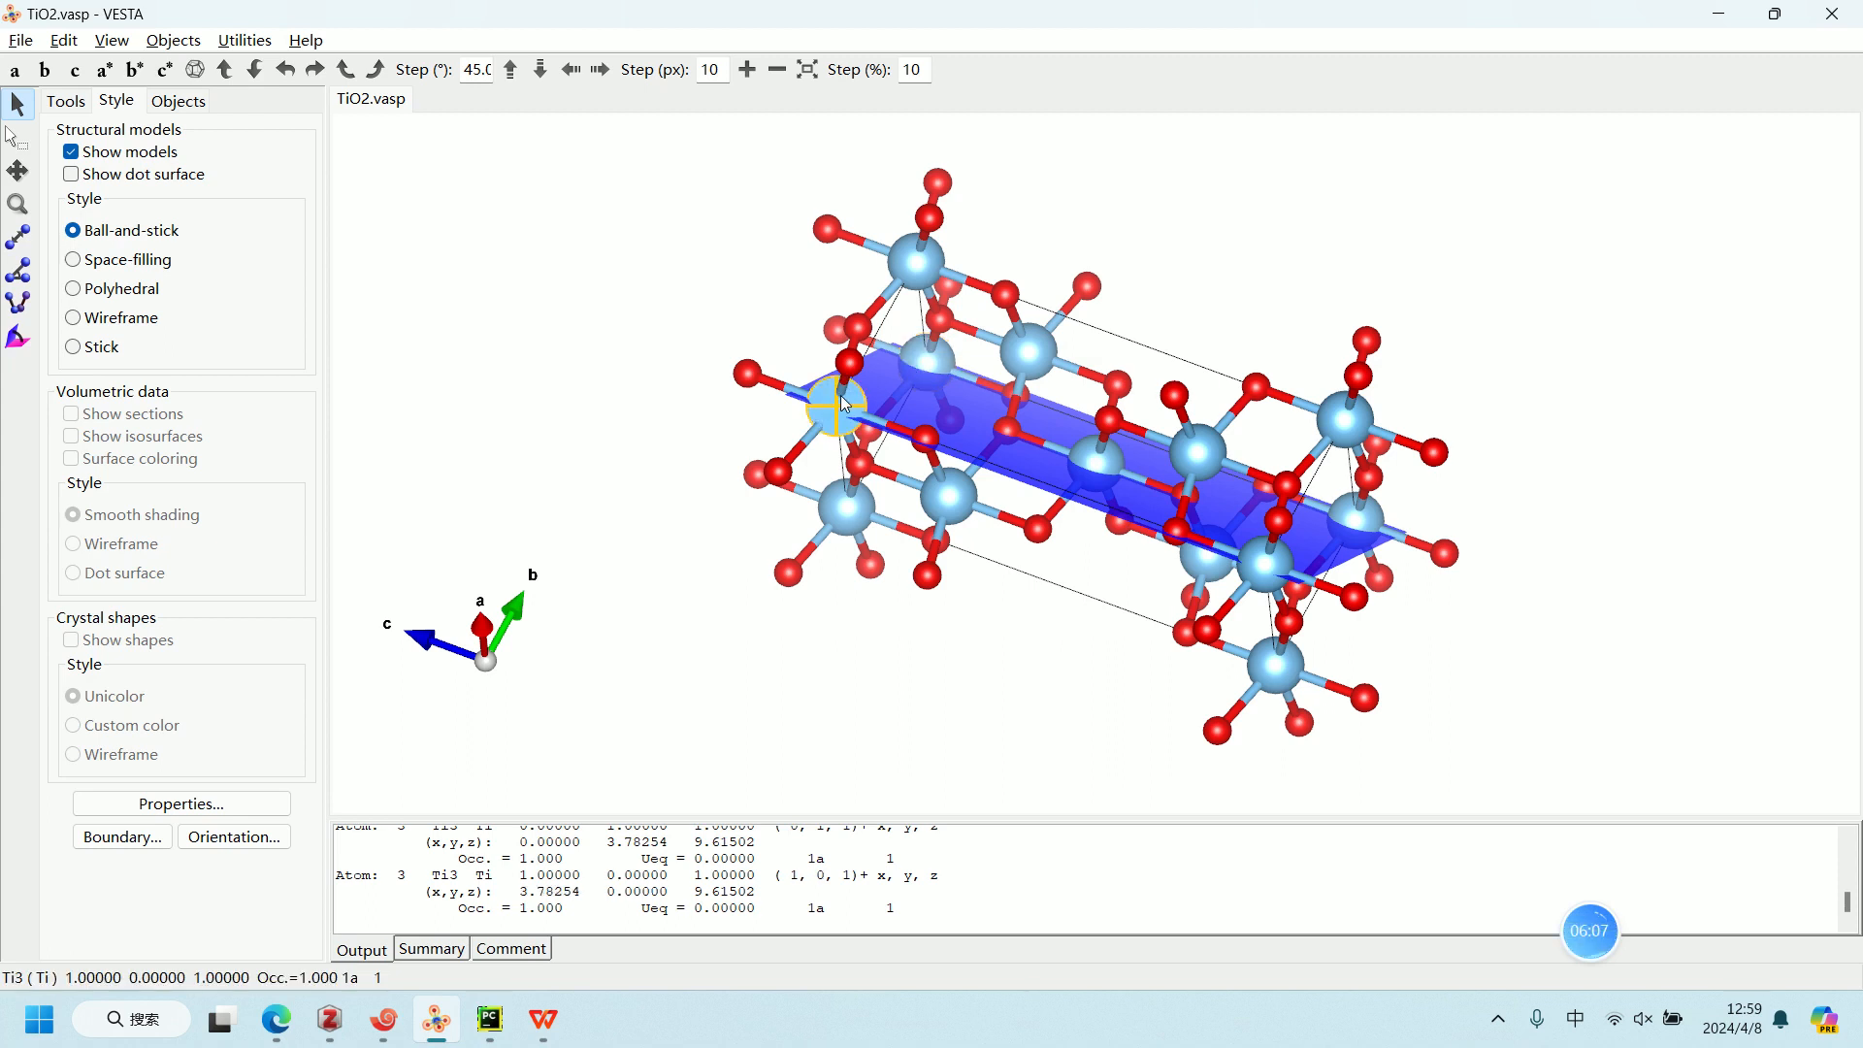
left_click(936, 366)
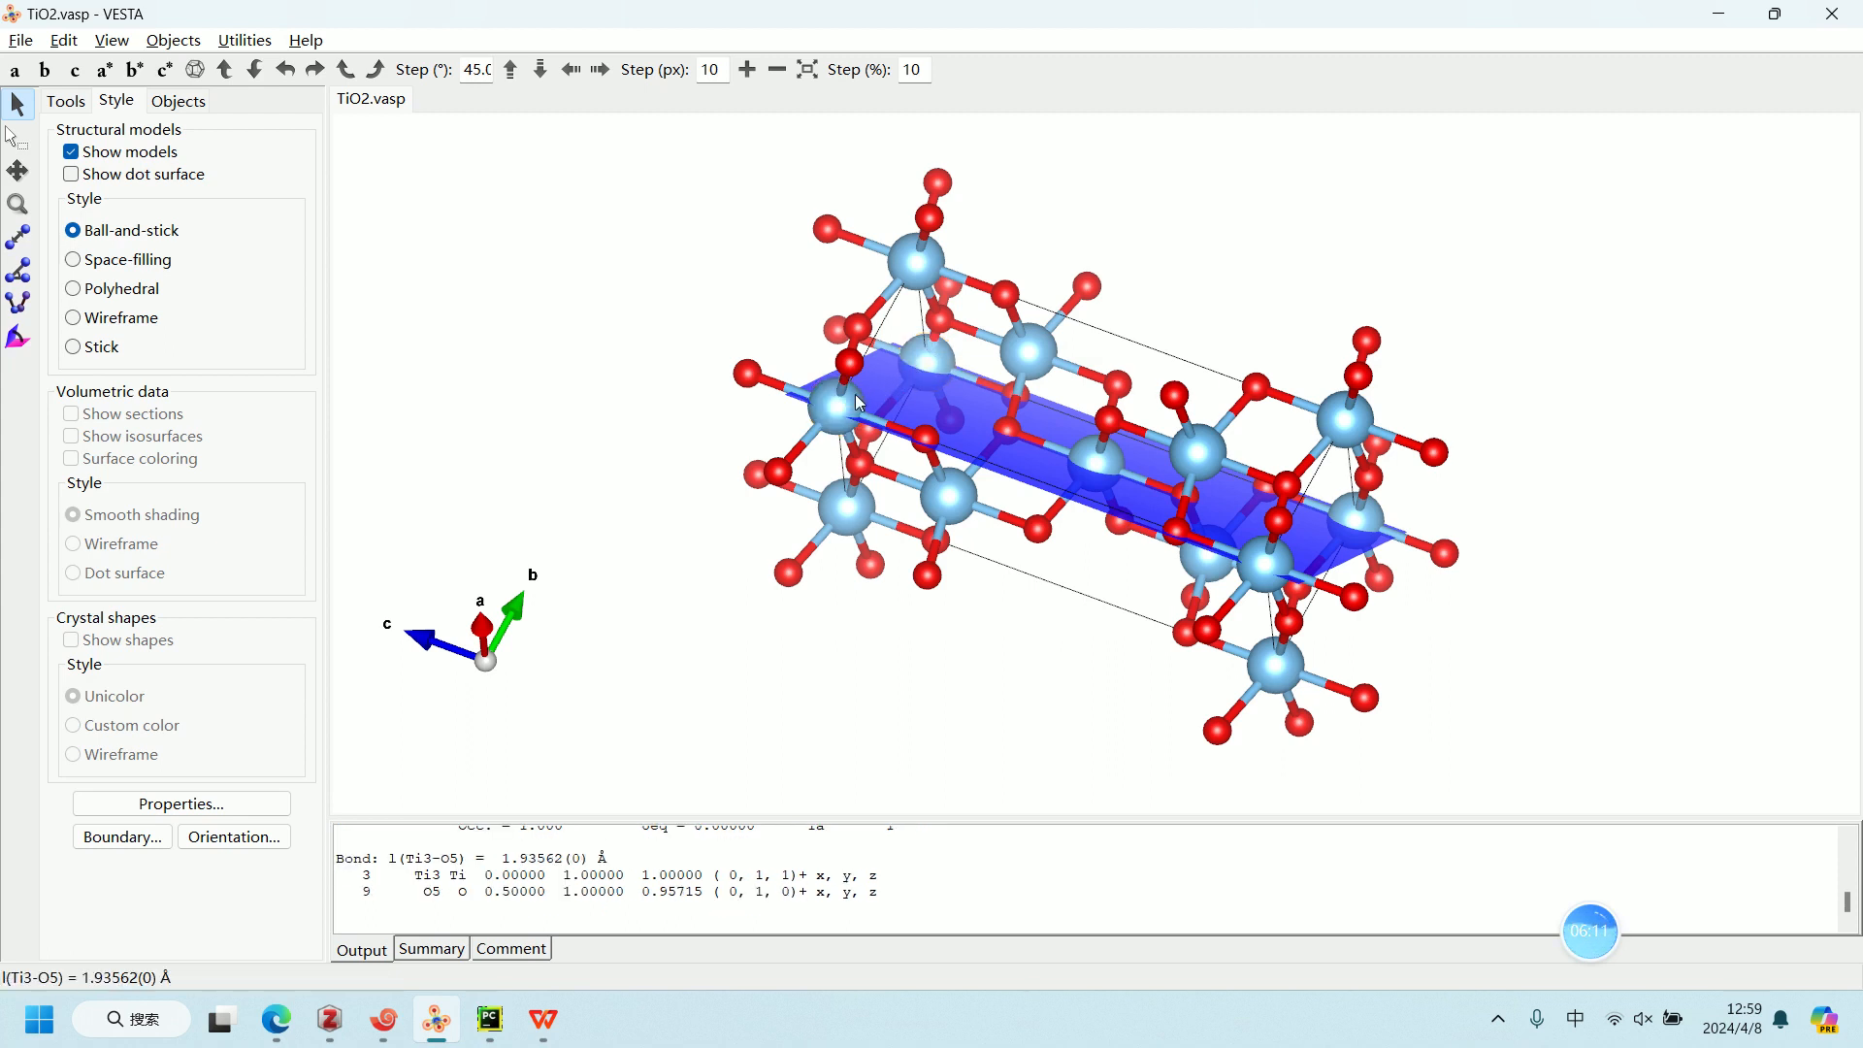
Step: Copy the Cartesian coordinates of the corner Ti atom at fractional position (0, 1, 1) and switch to PyCharm
left_click(916, 367)
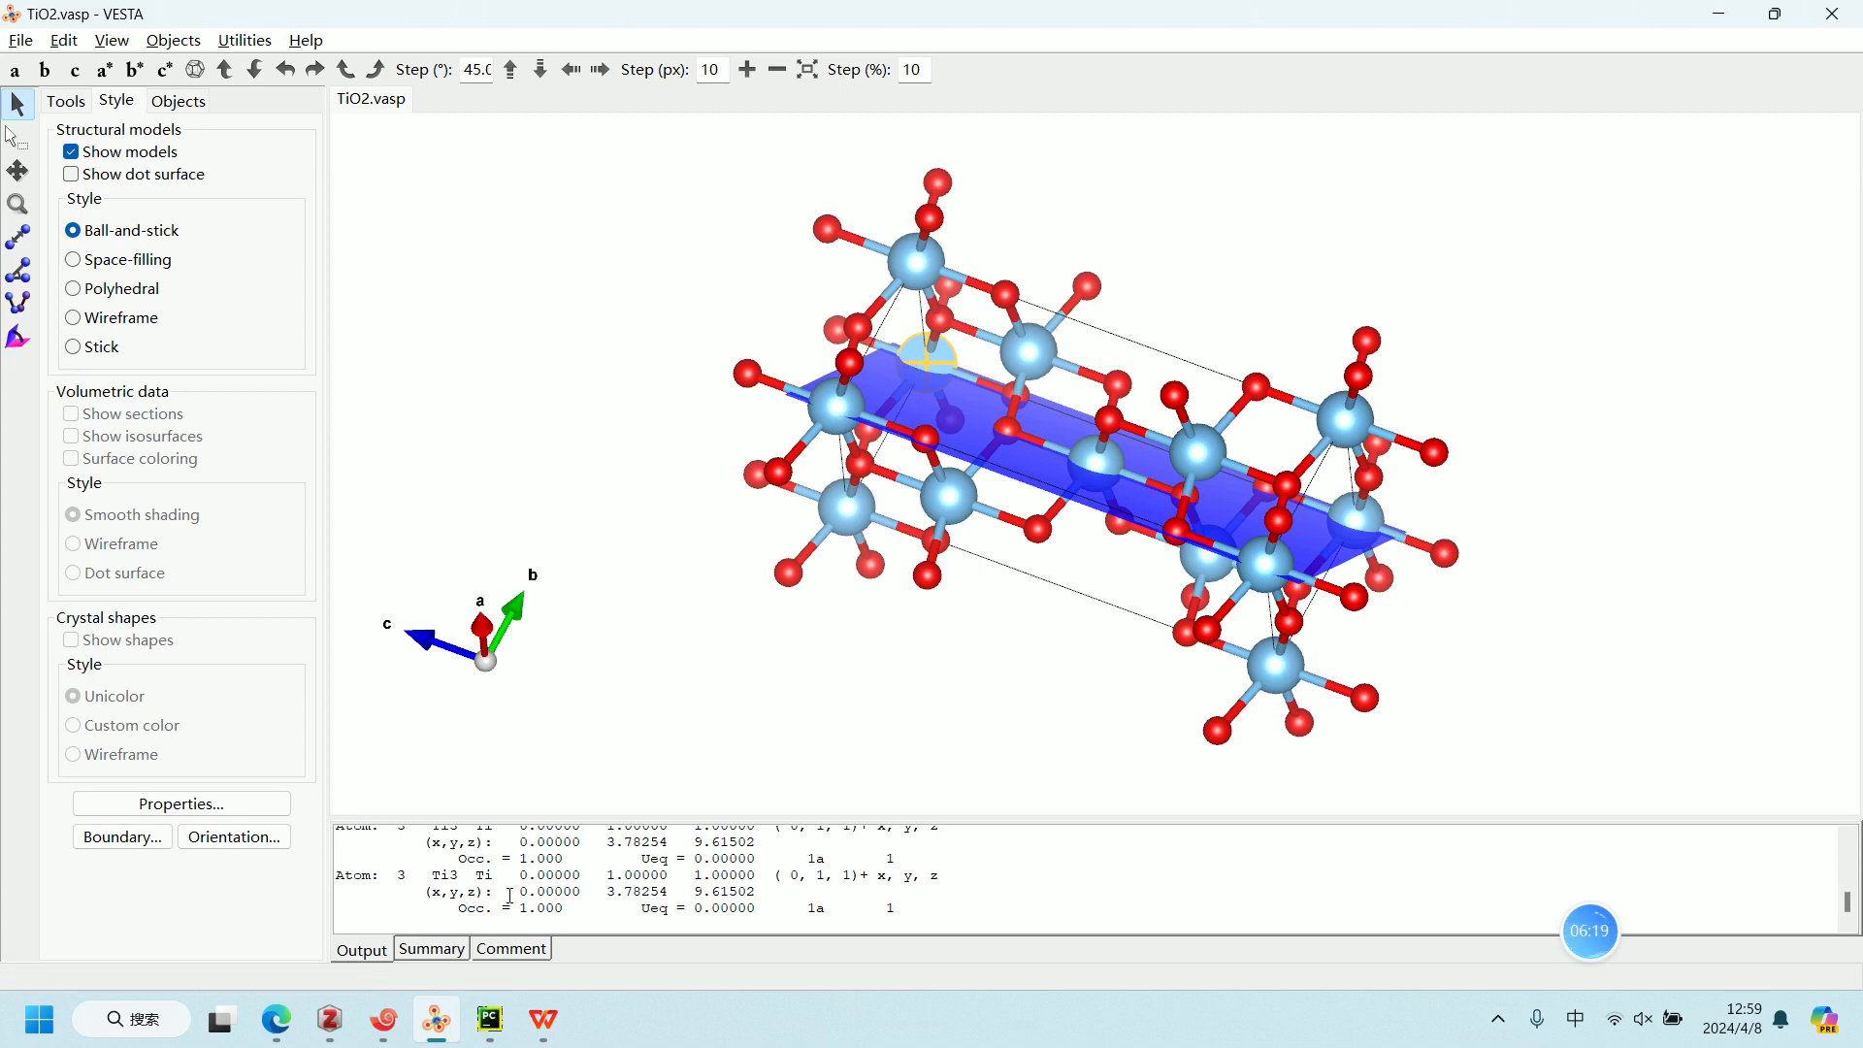
left_click_drag(522, 892, 759, 893)
right_click(758, 892)
left_click(803, 792)
key("alt+Tab")
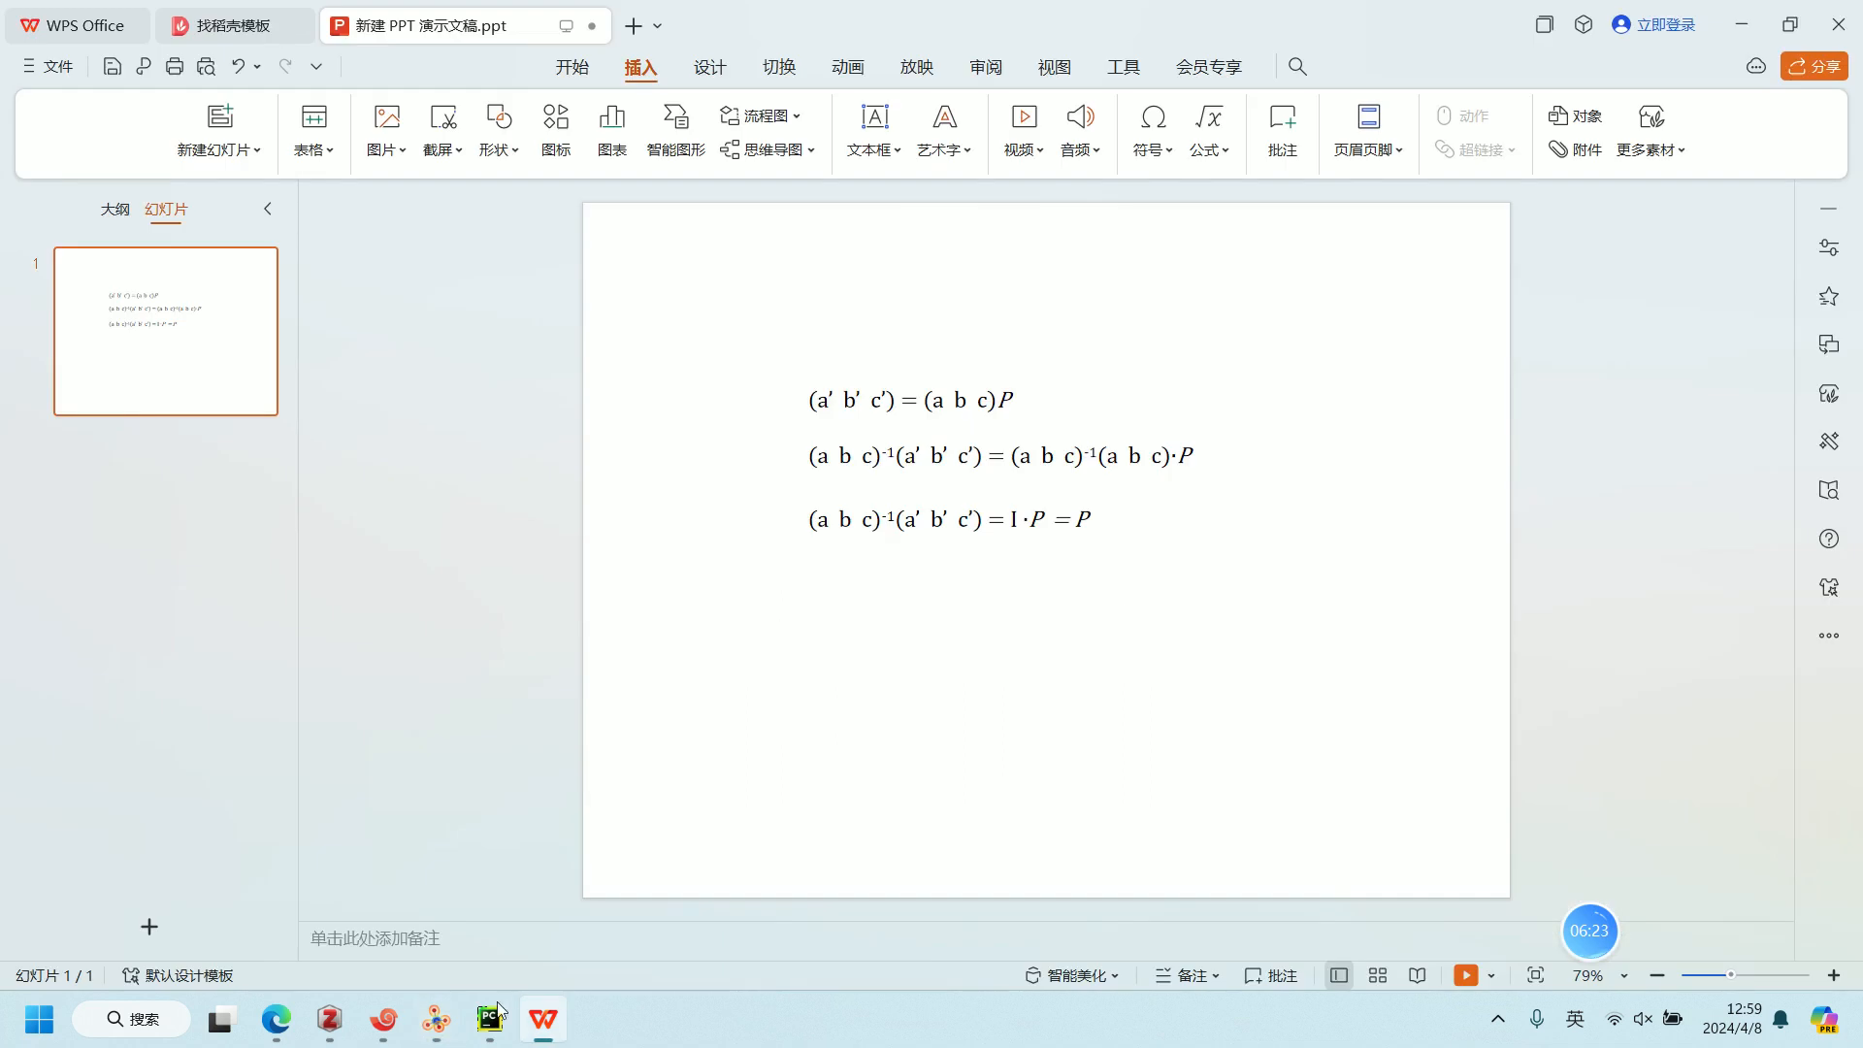
left_click(437, 1022)
left_click(491, 1019)
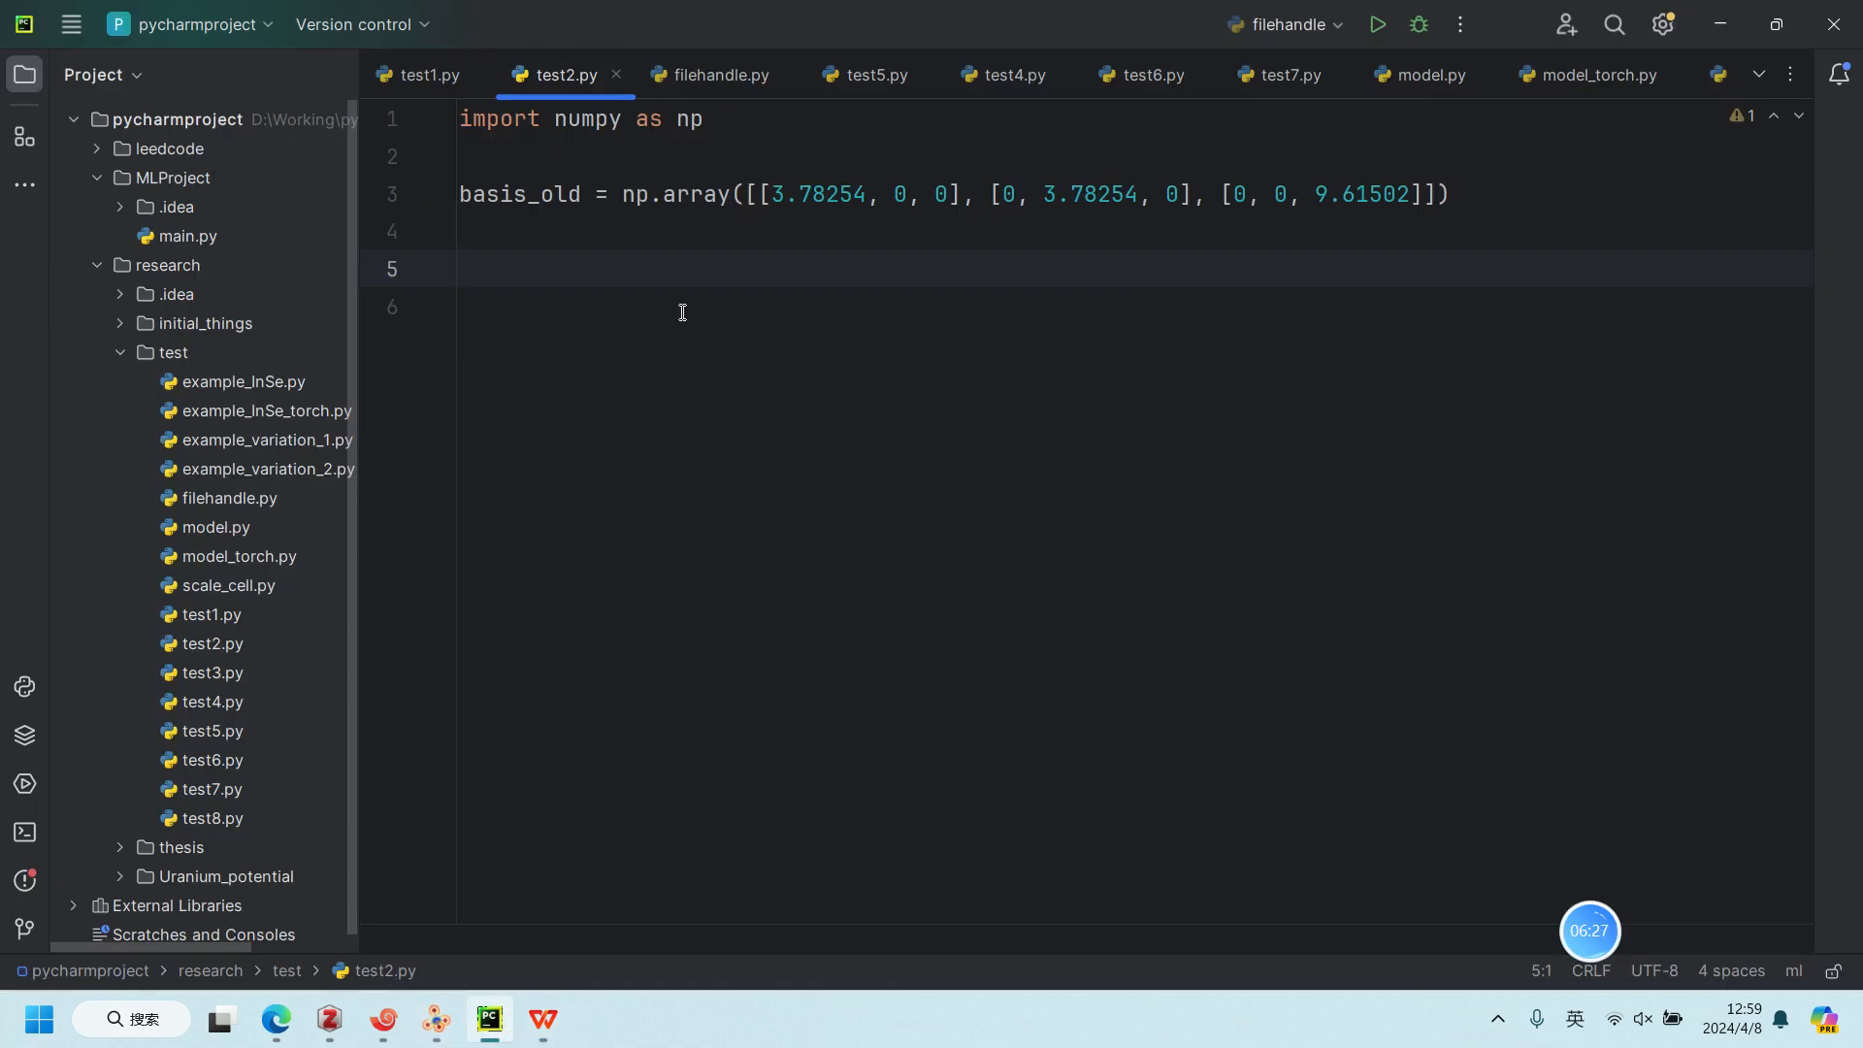
Step: Start an a_prime assignment on line 5 of test2.py with an empty one-dimensional np.array([])
type("a_prime = ")
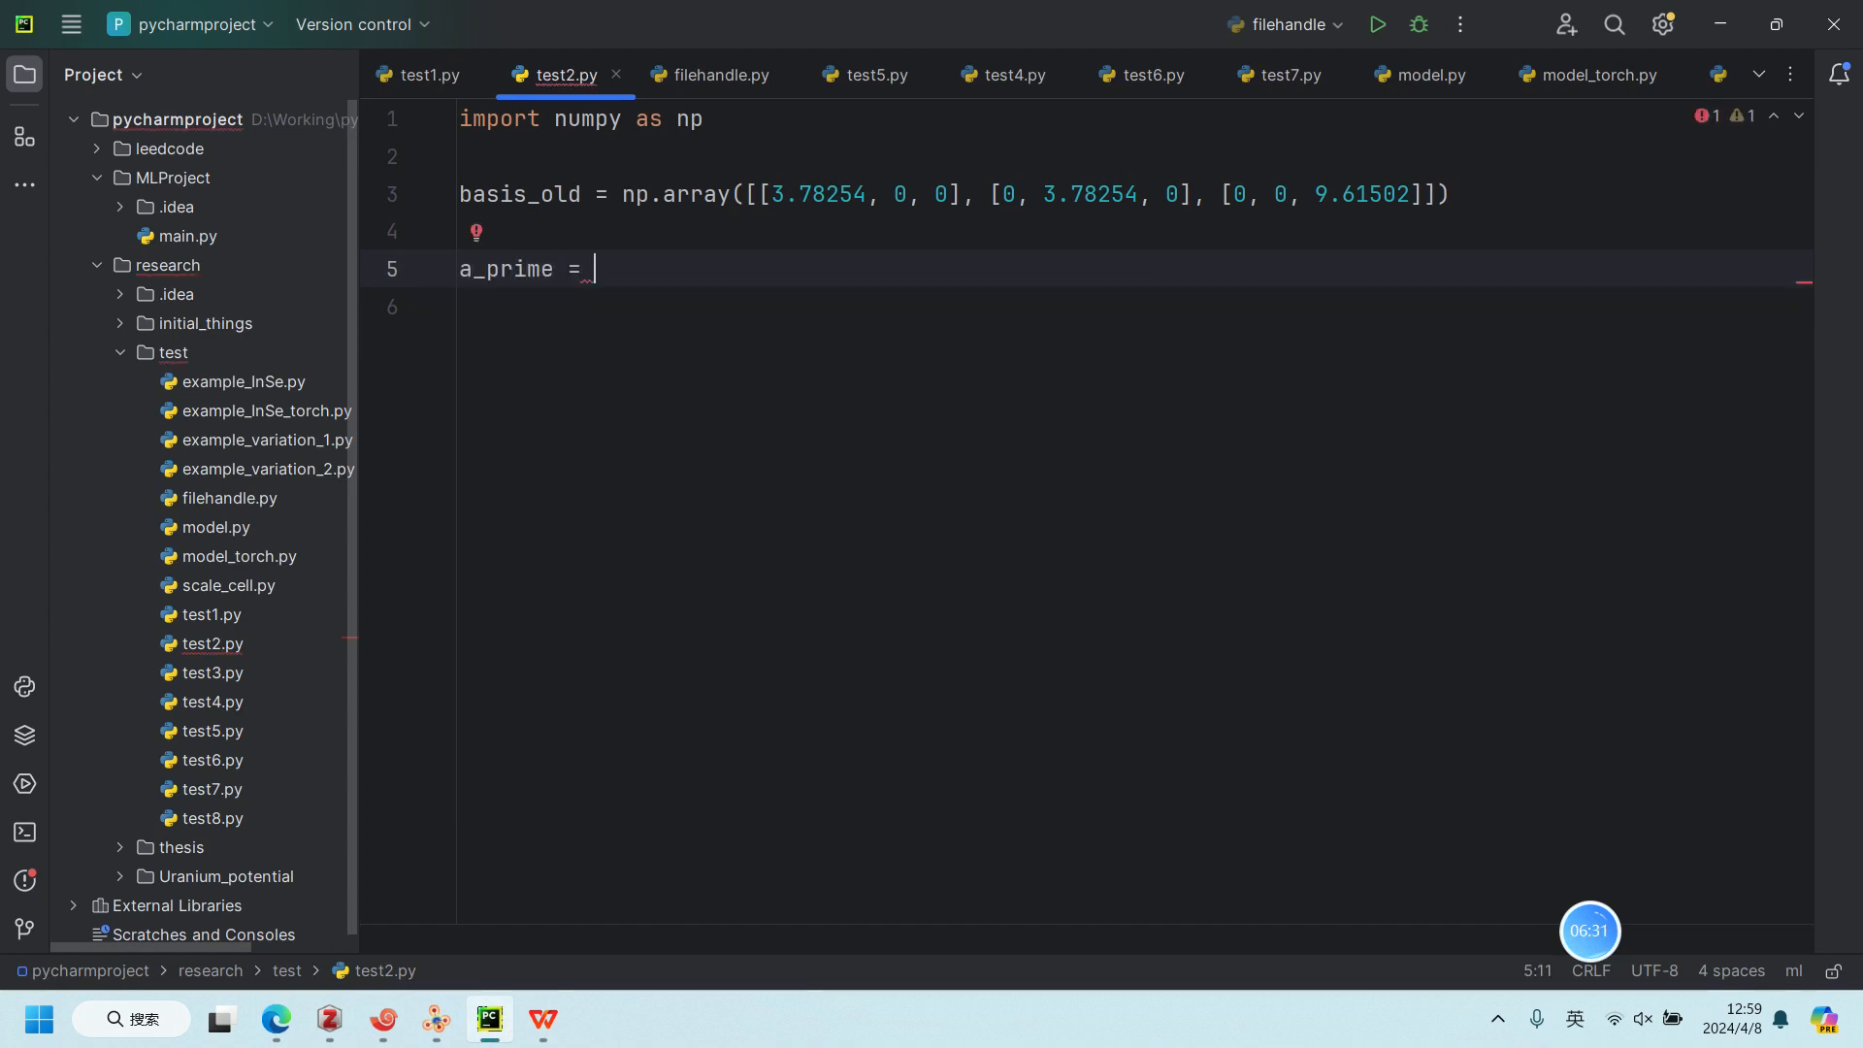
type("np.ar")
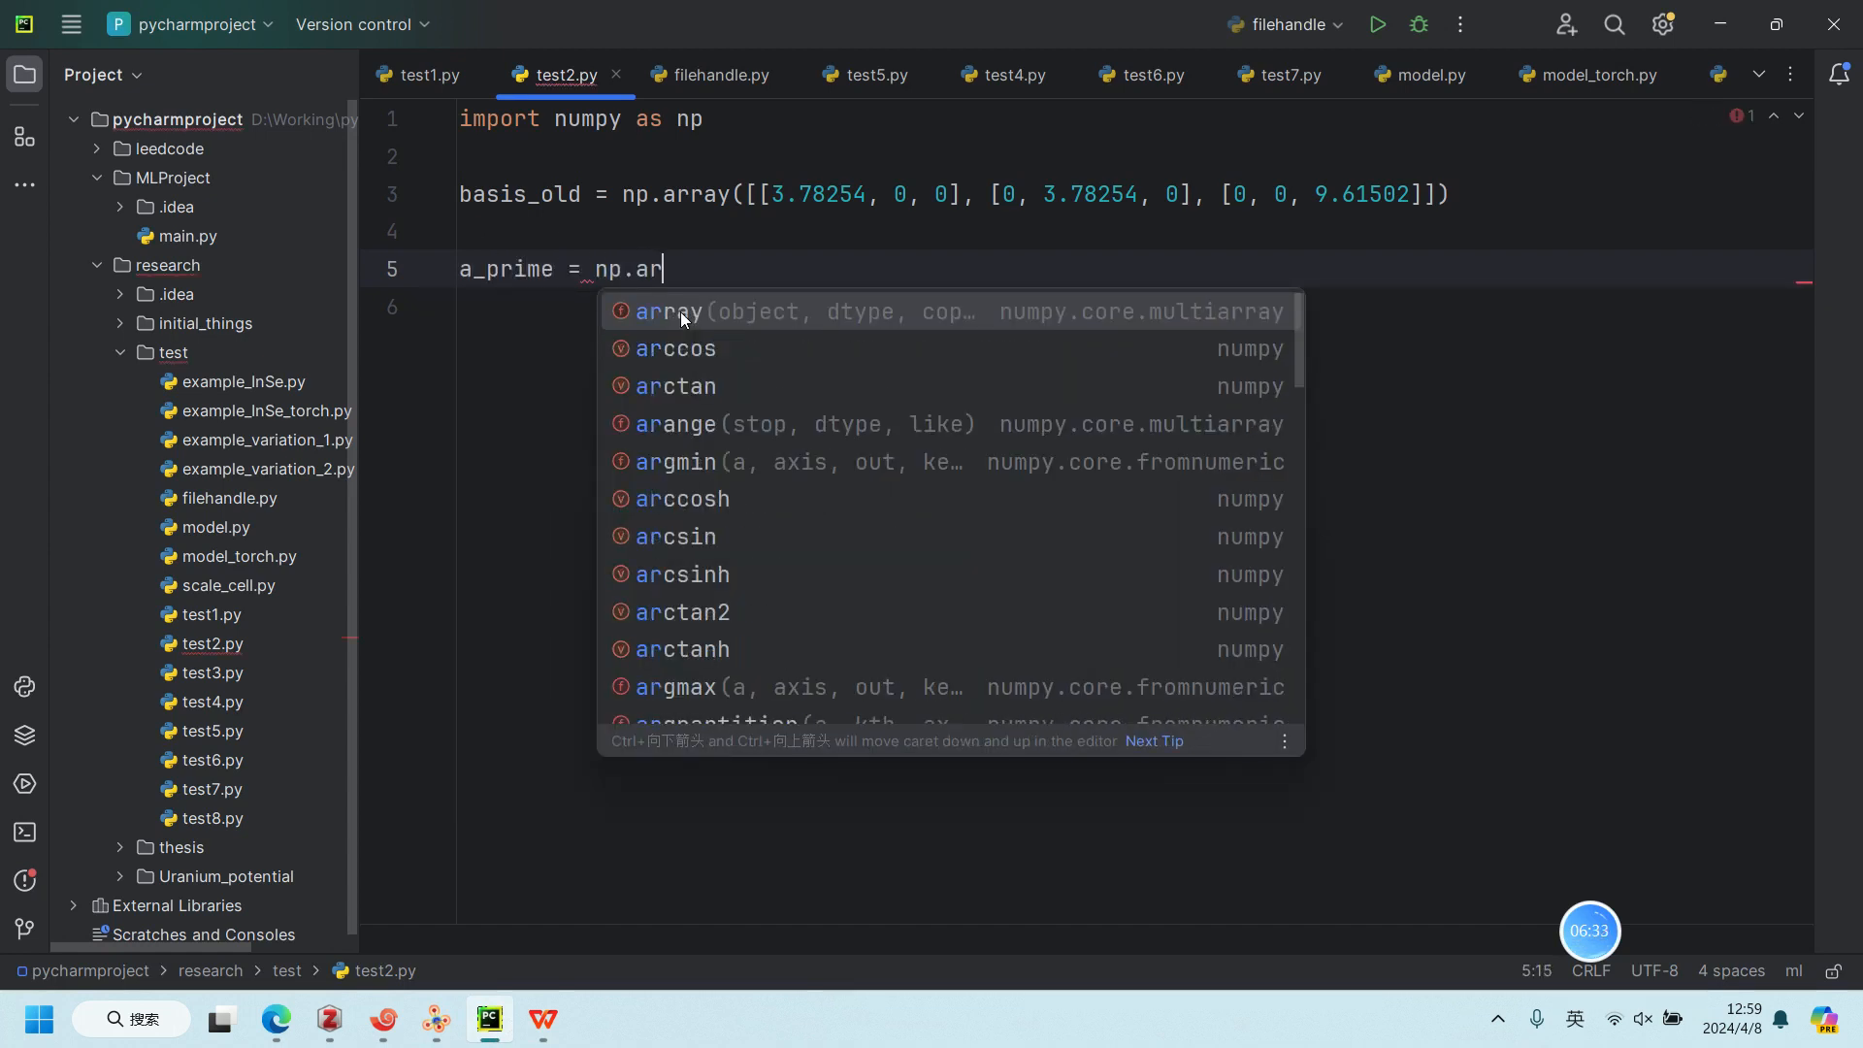
key("Return")
type("[")
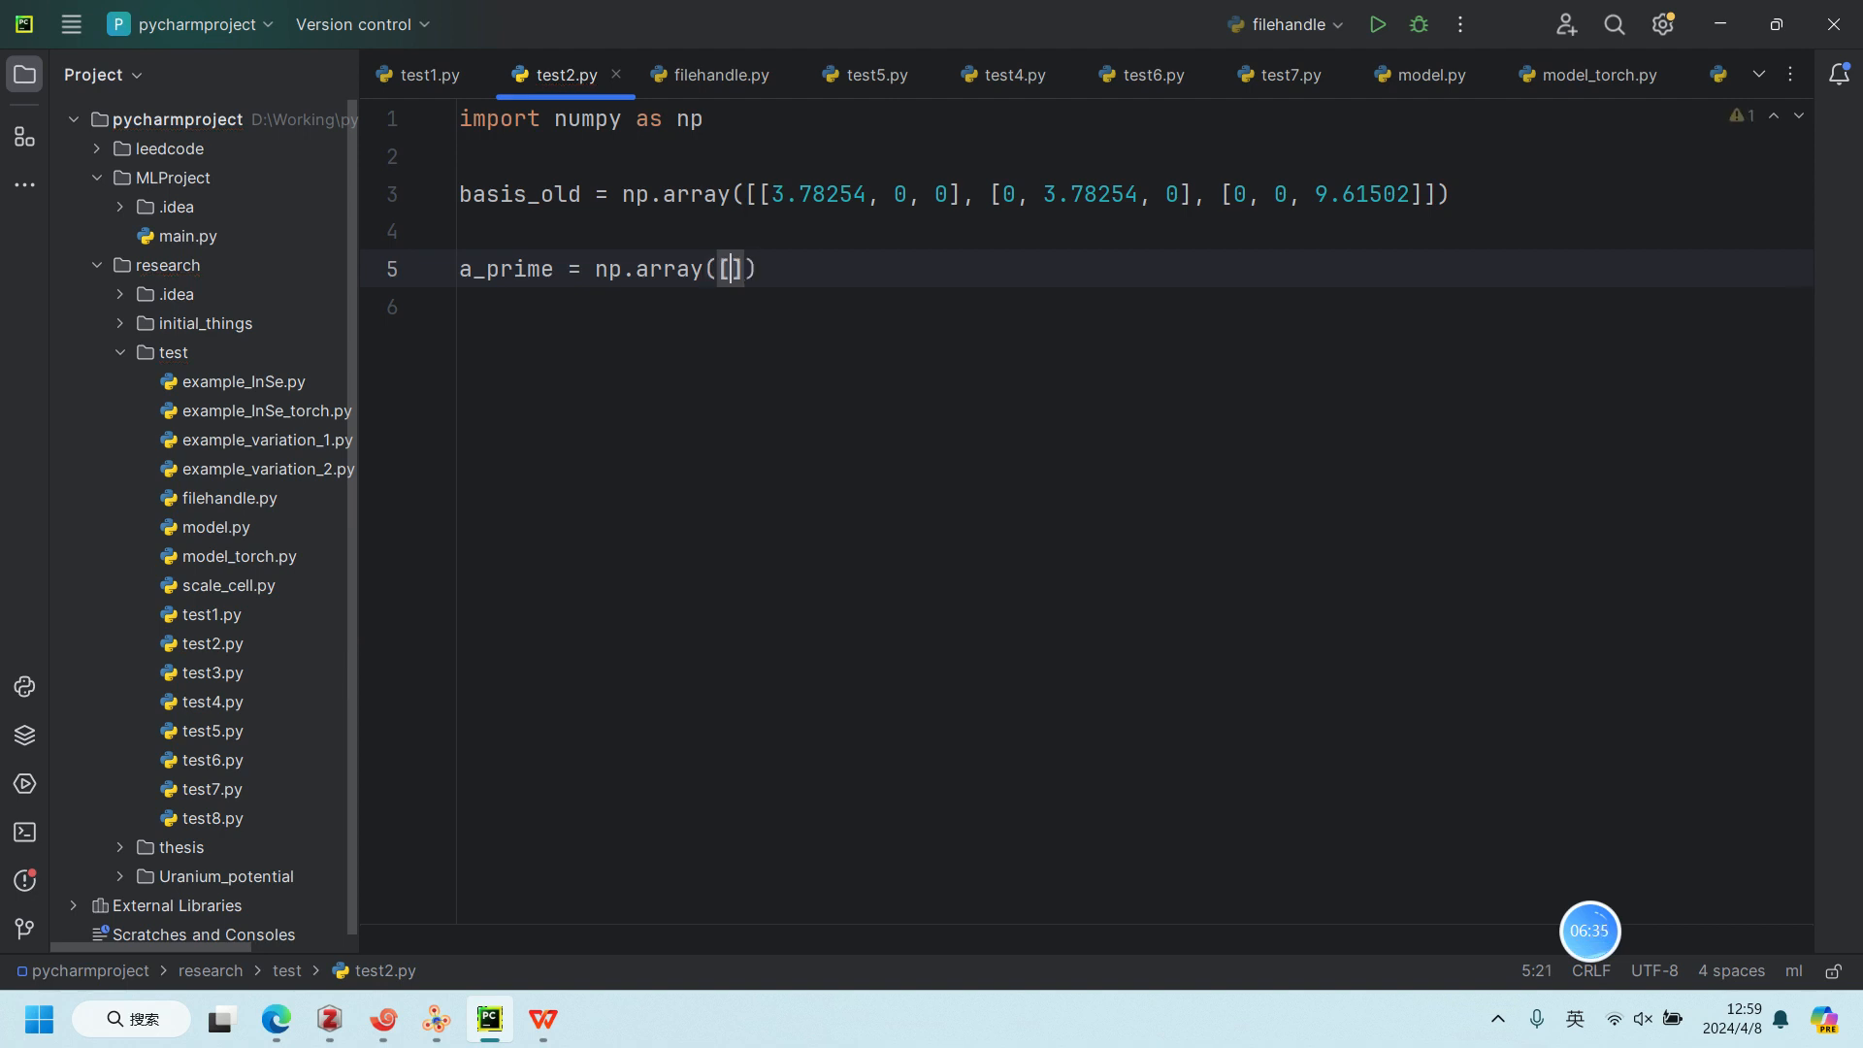
type("[")
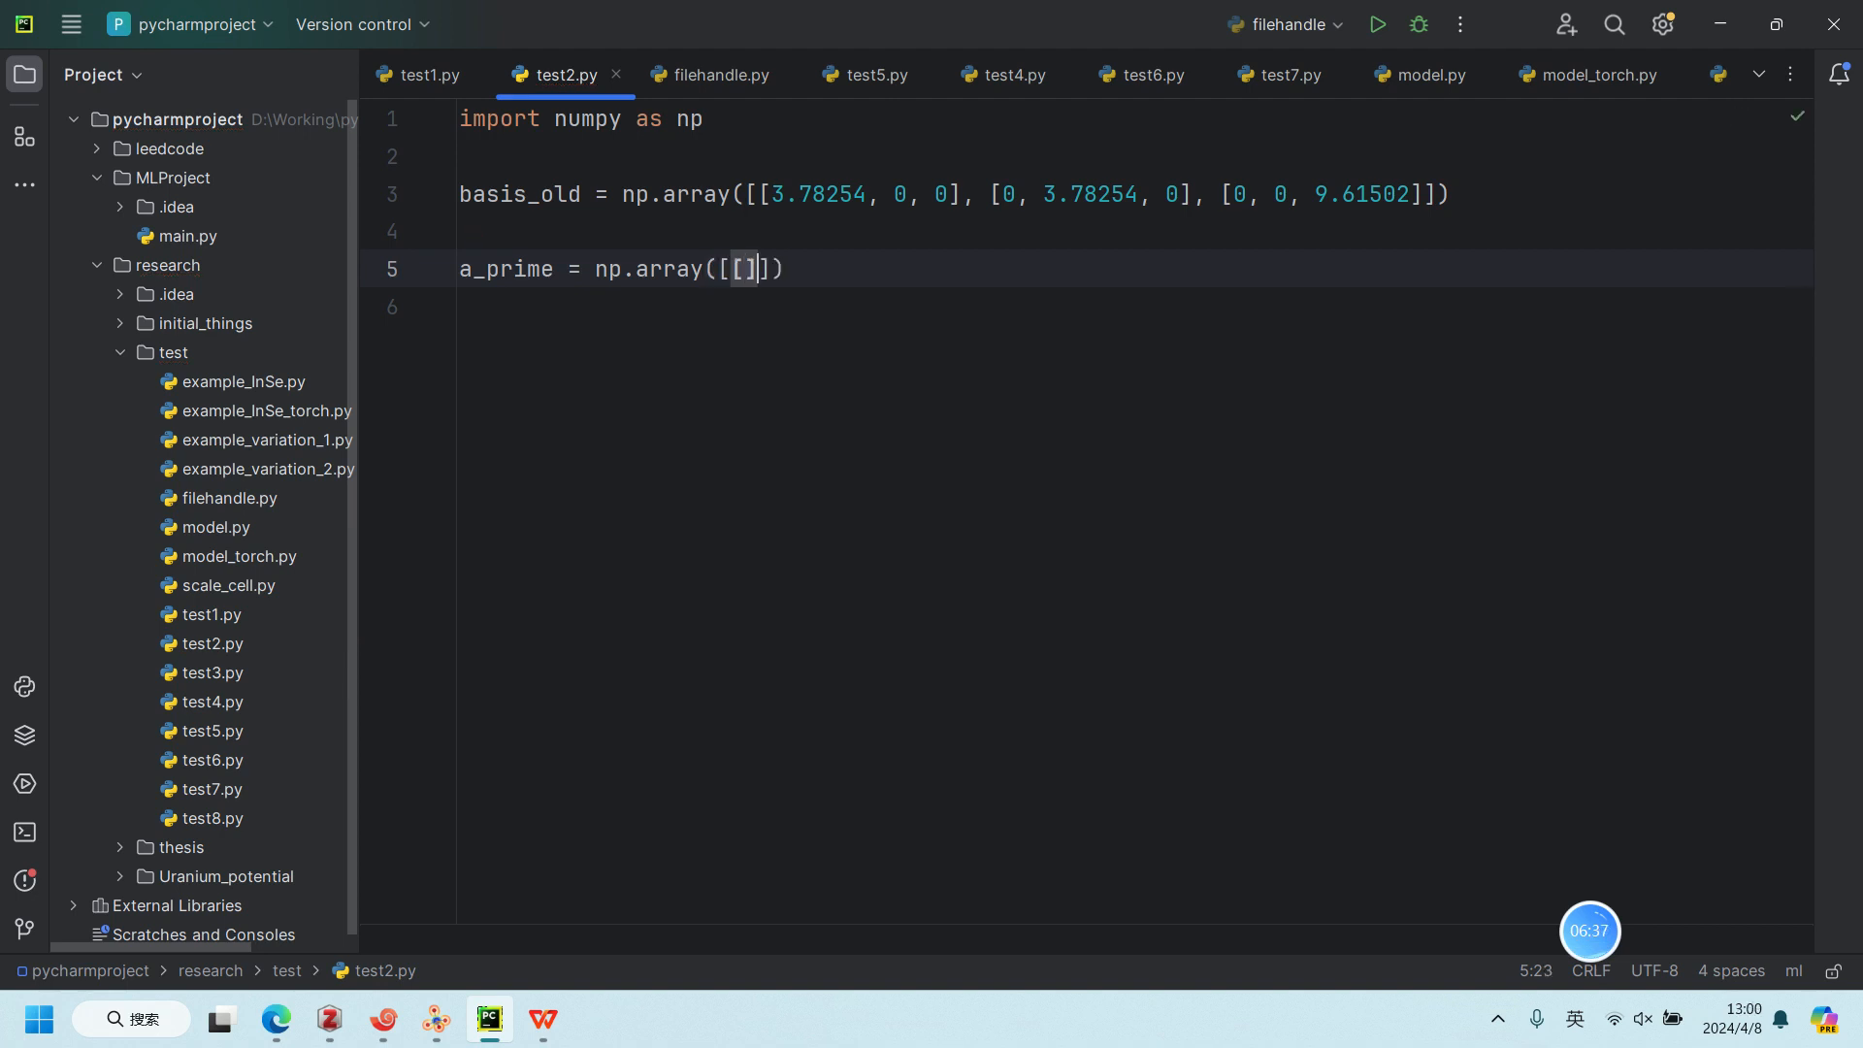
key("BackSpace")
key("BackSpace")
type("[")
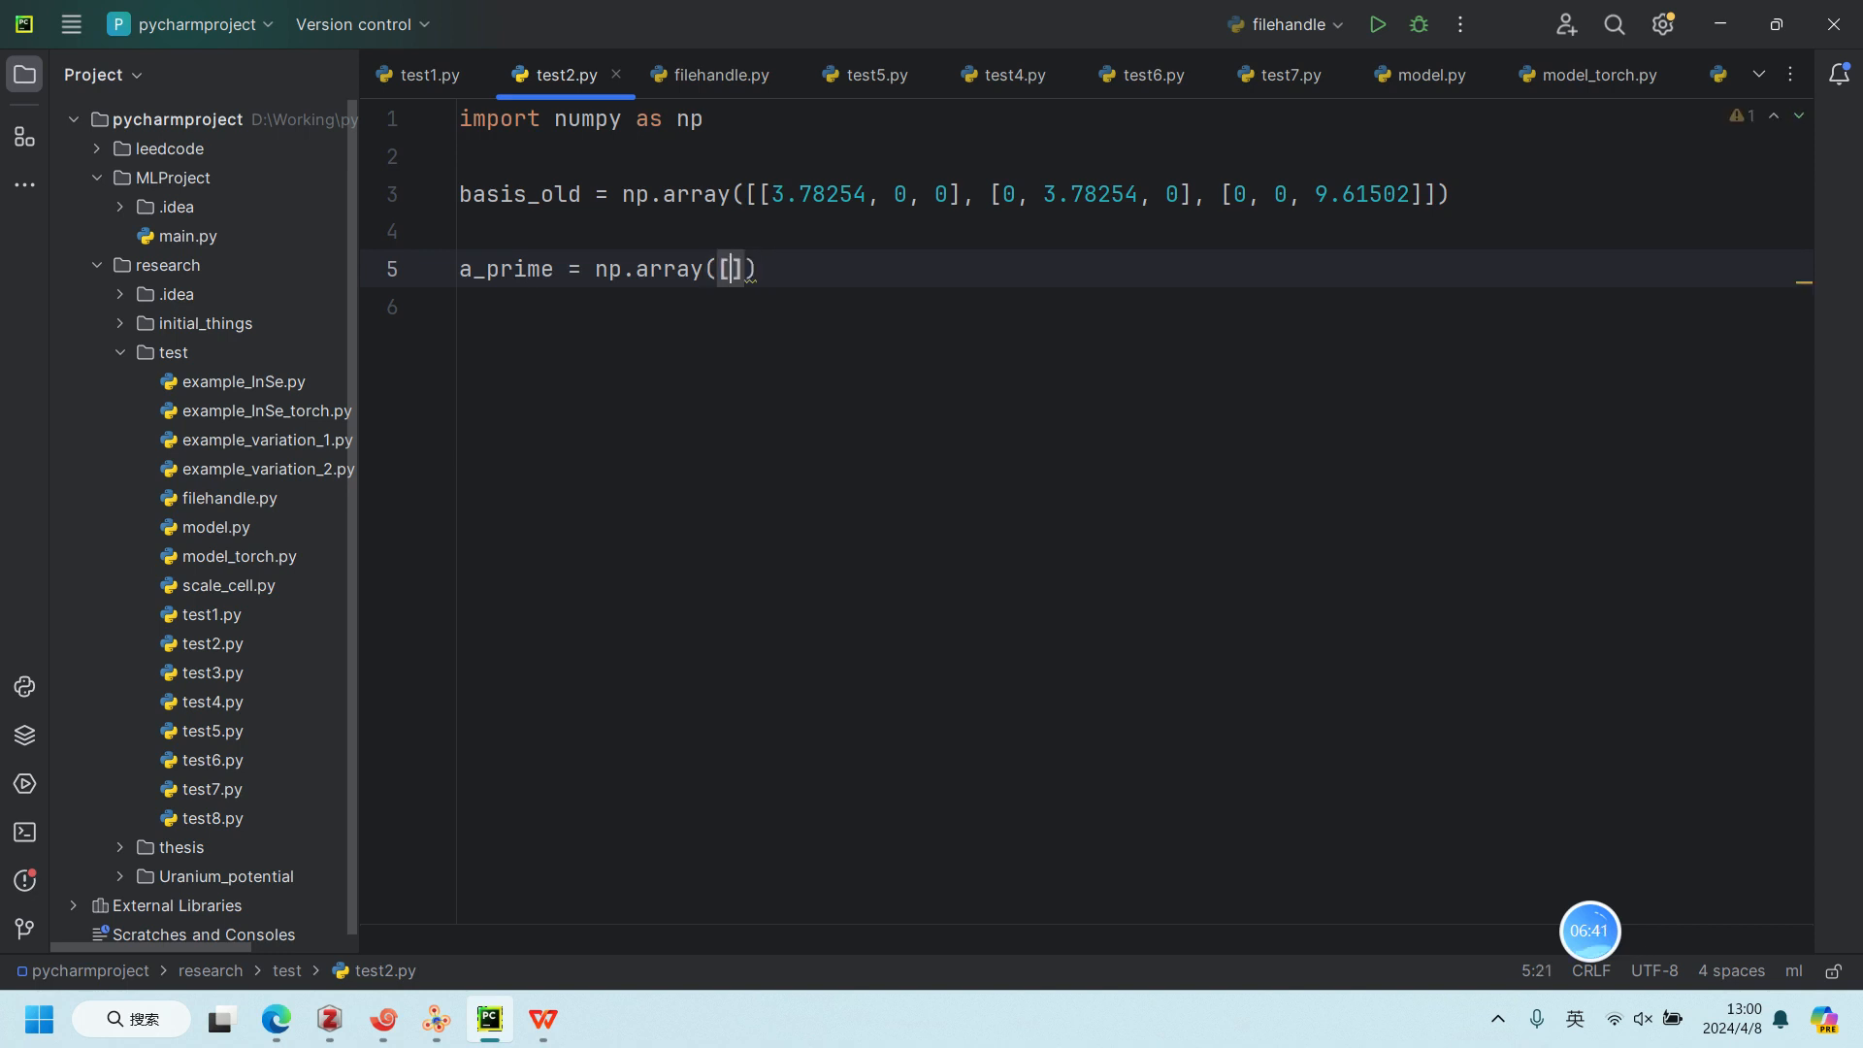
Step: Paste the coordinates 0.00000, 3.78254, 9.61502 into the a_prime array, separate them with commas and remove the trailing line break
key("ctrl+v")
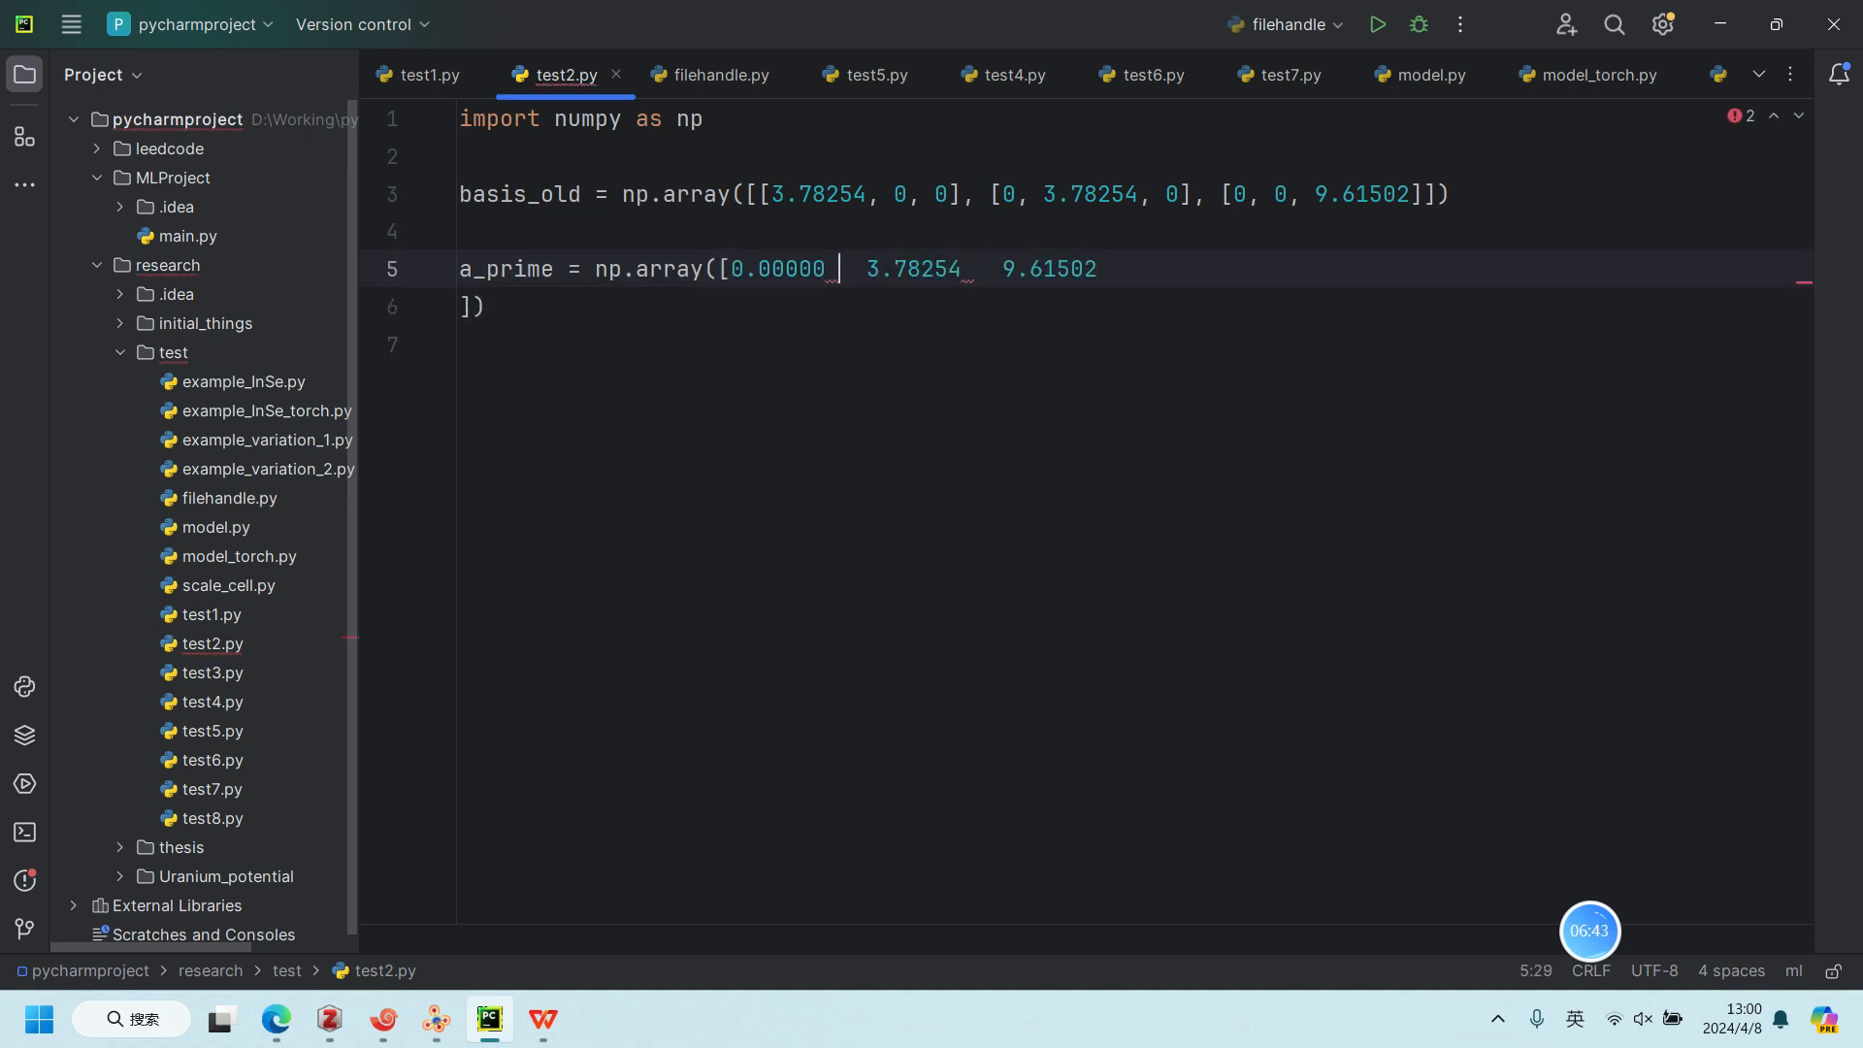
type(",")
type(",")
key("Down")
key("Left")
key("Left")
key("BackSpace")
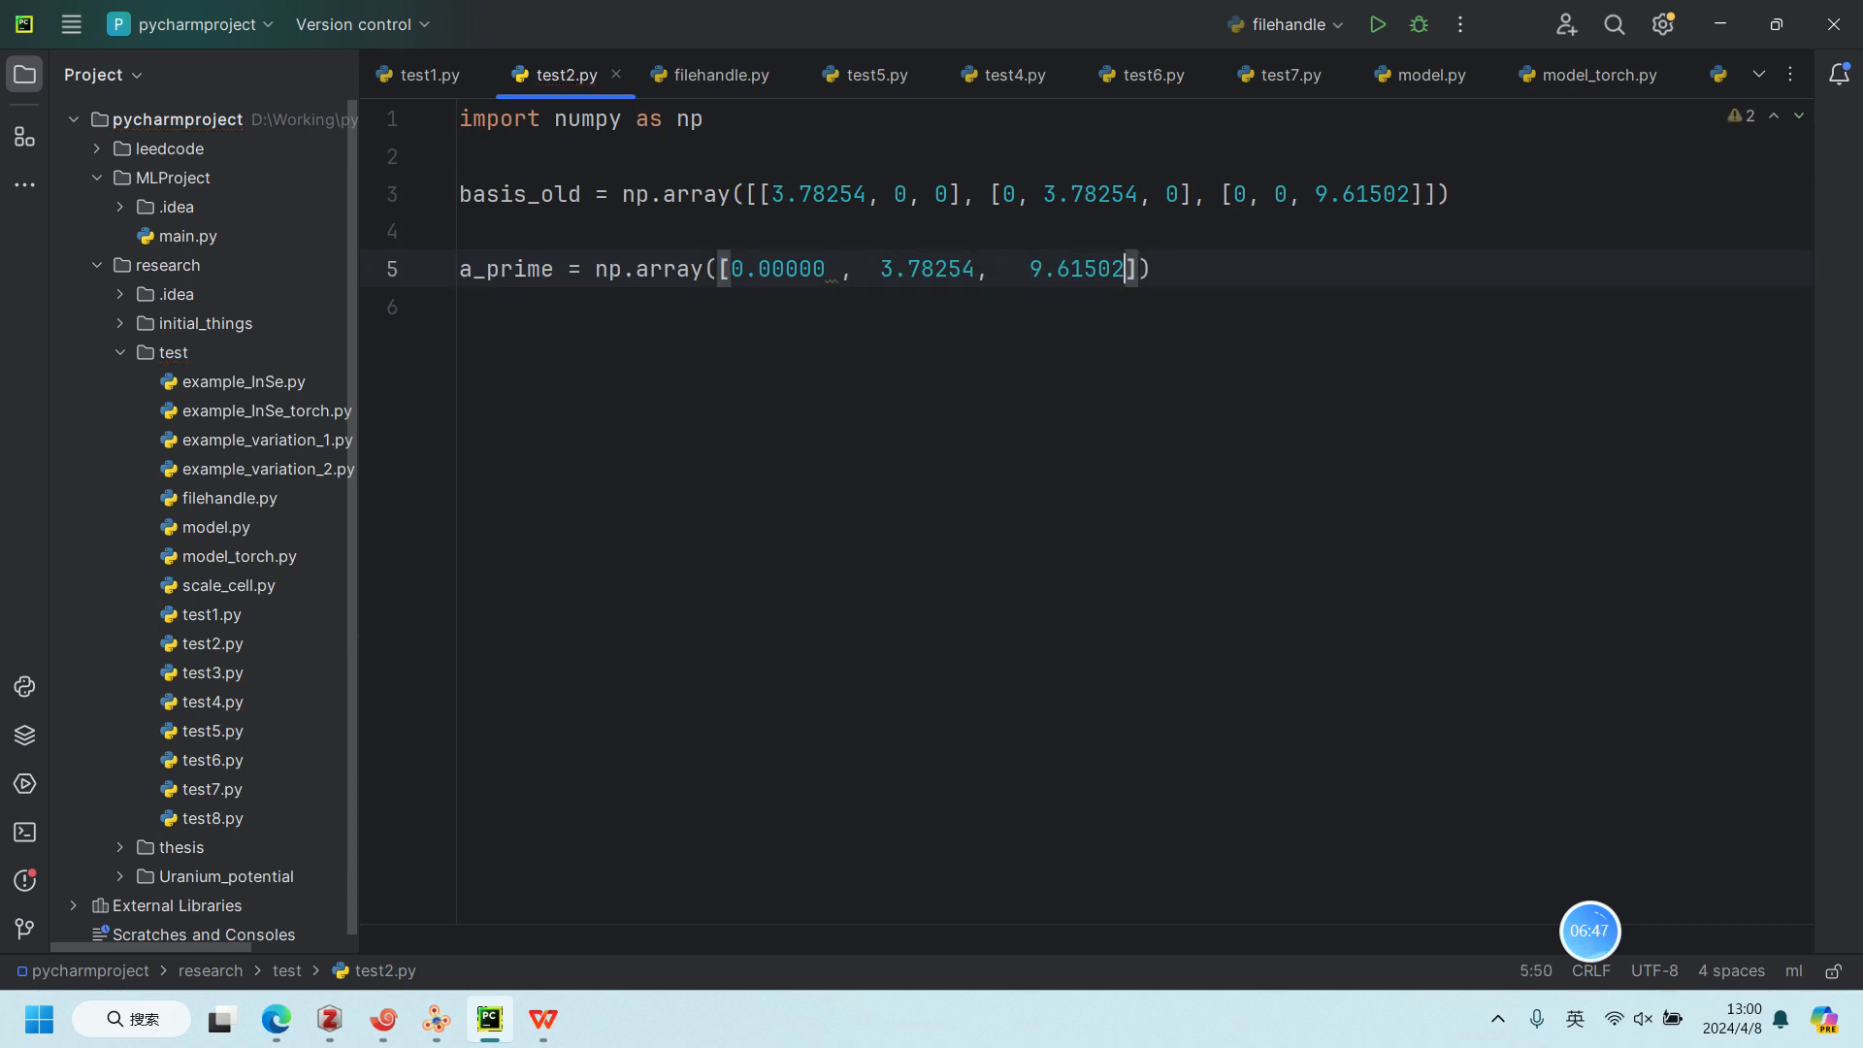
Step: Extend a_prime with a minus sign followed by a copy of its np.array expression
left_click(1199, 277)
type("-")
left_click_drag(594, 272, 1159, 264)
key("ctrl+c")
left_click(1189, 267)
key("ctrl+v")
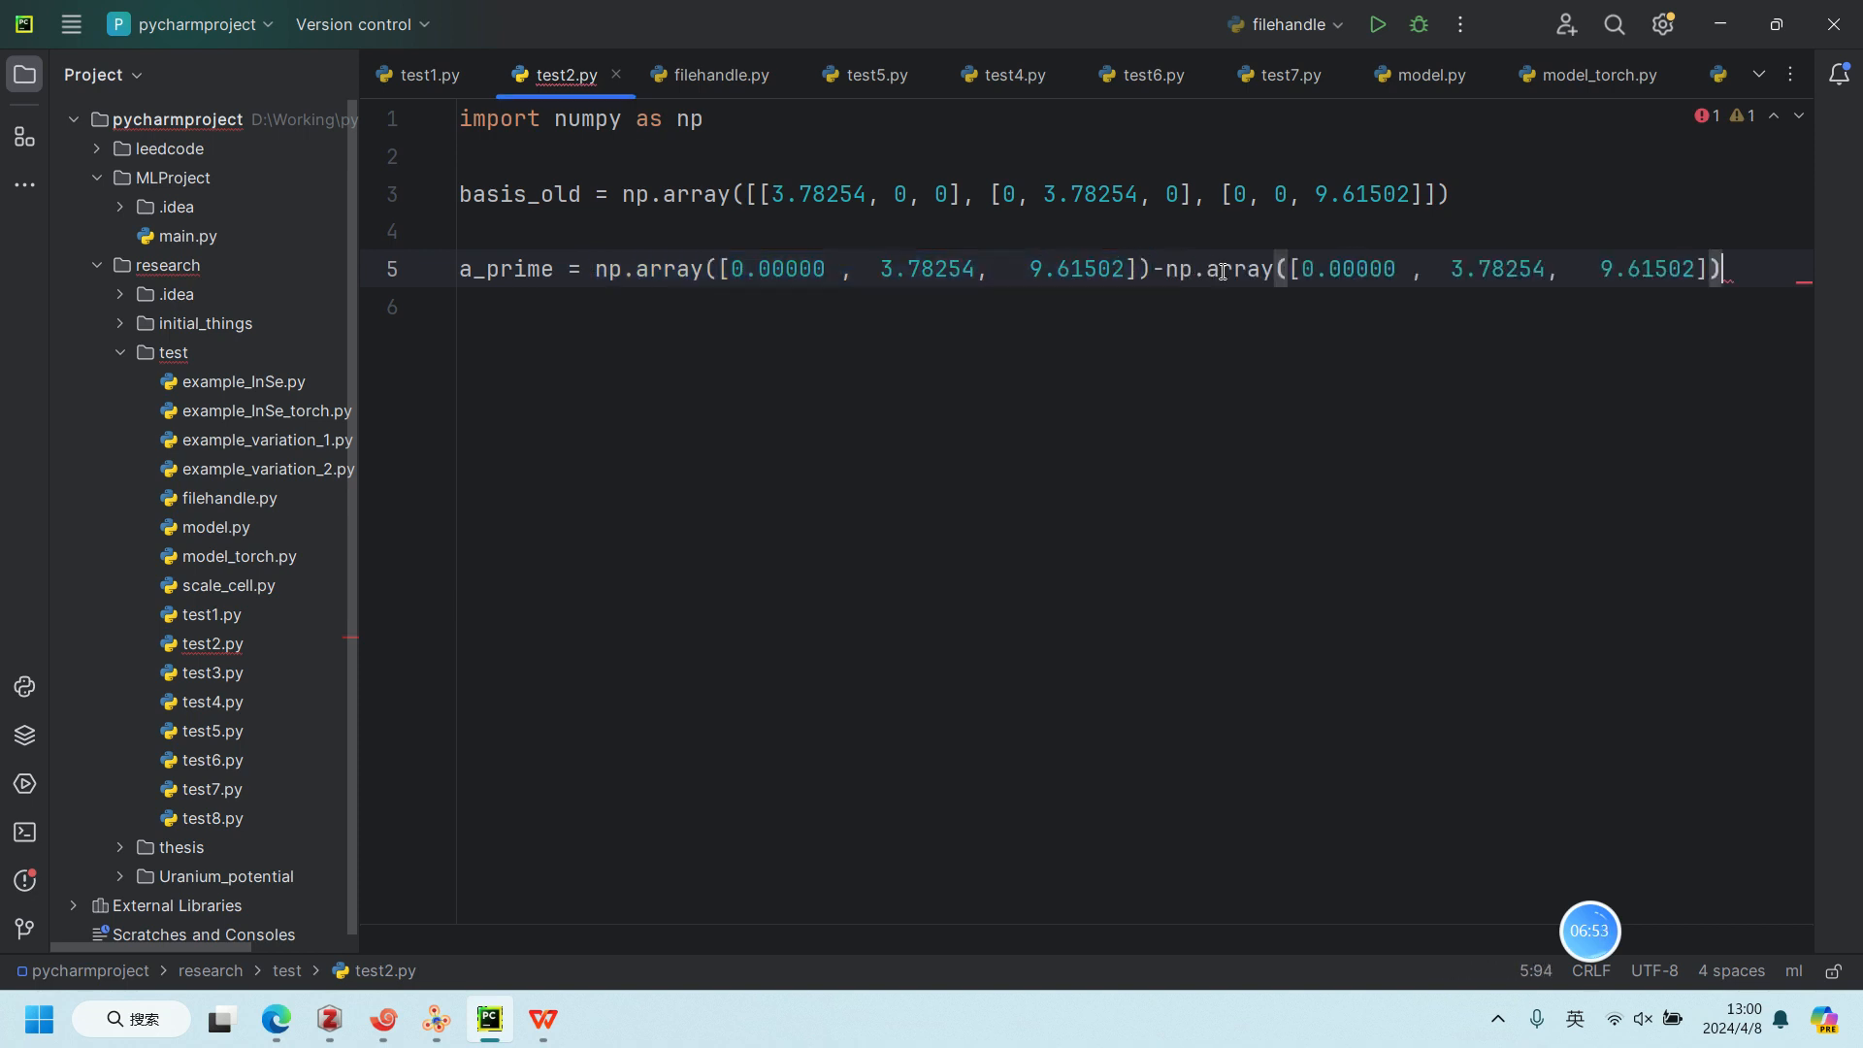
Step: Switch back to VESTA and copy the Cartesian coordinates of the corner Ti atom at fractional position (1, 0, 1)
key("alt+Tab")
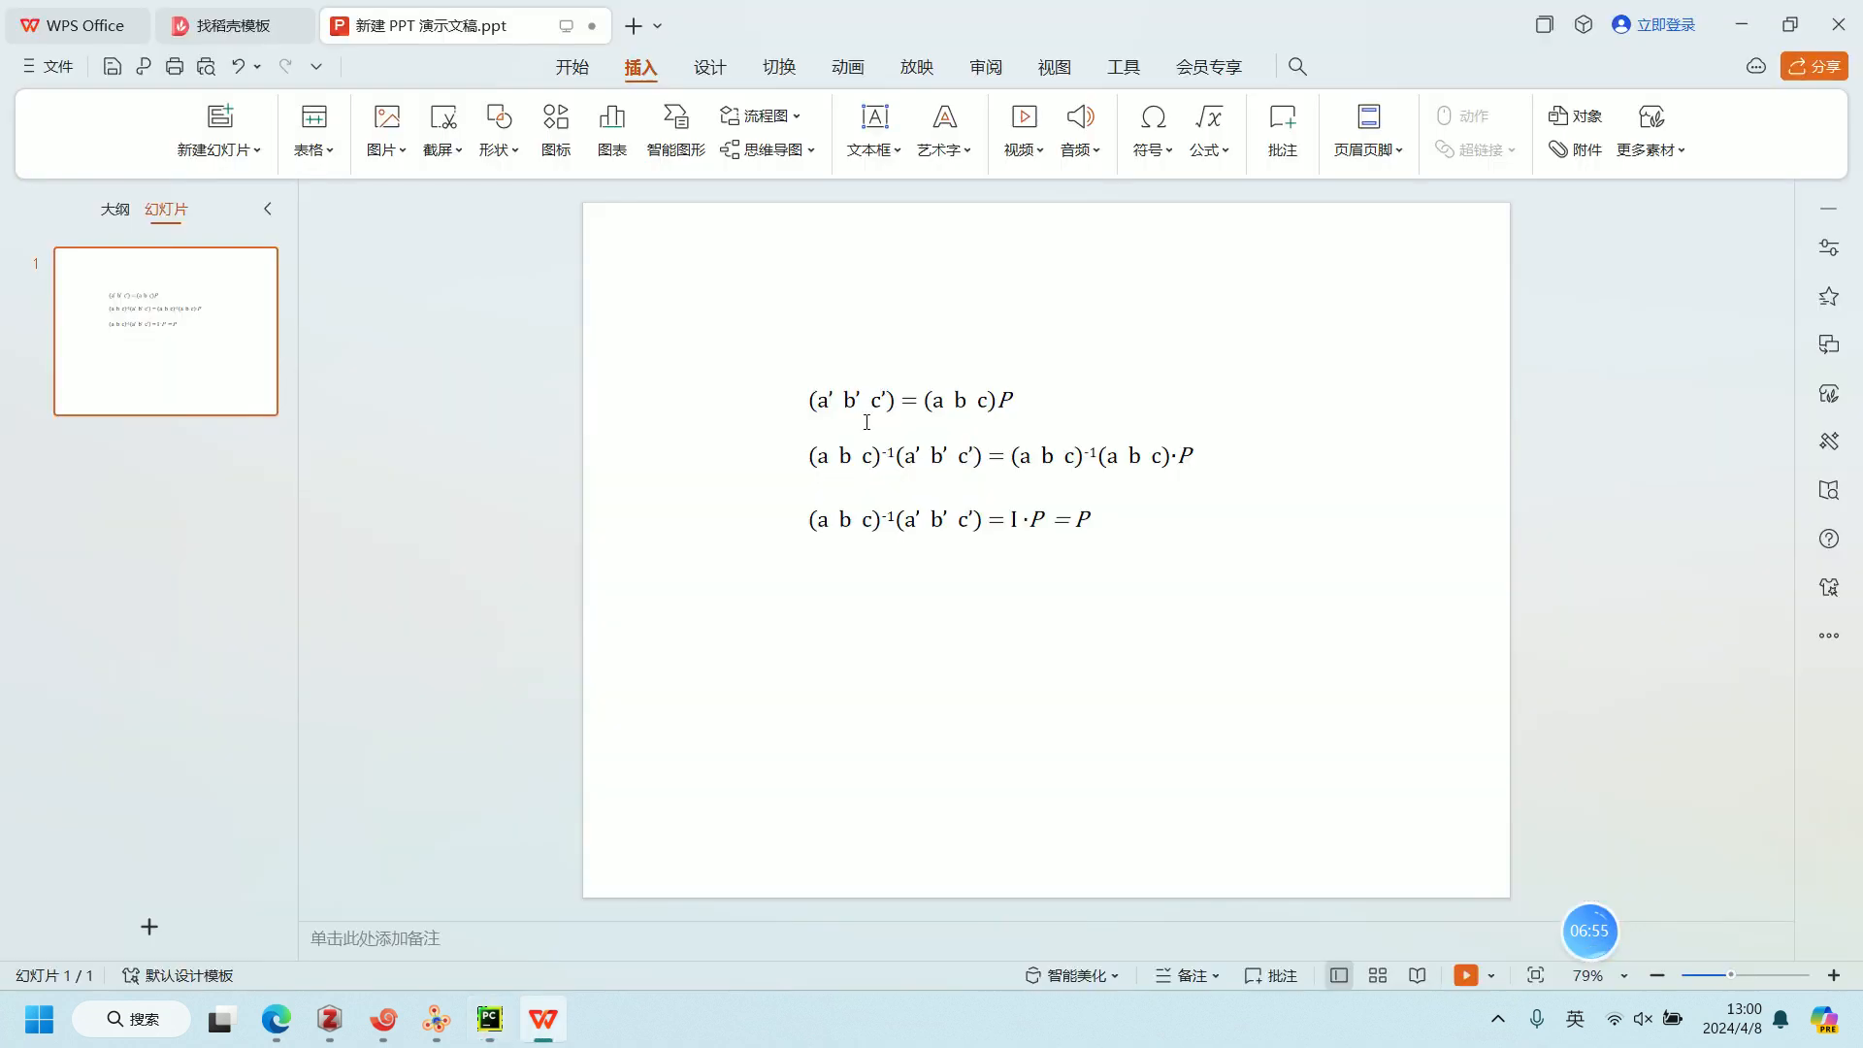
left_click(436, 1019)
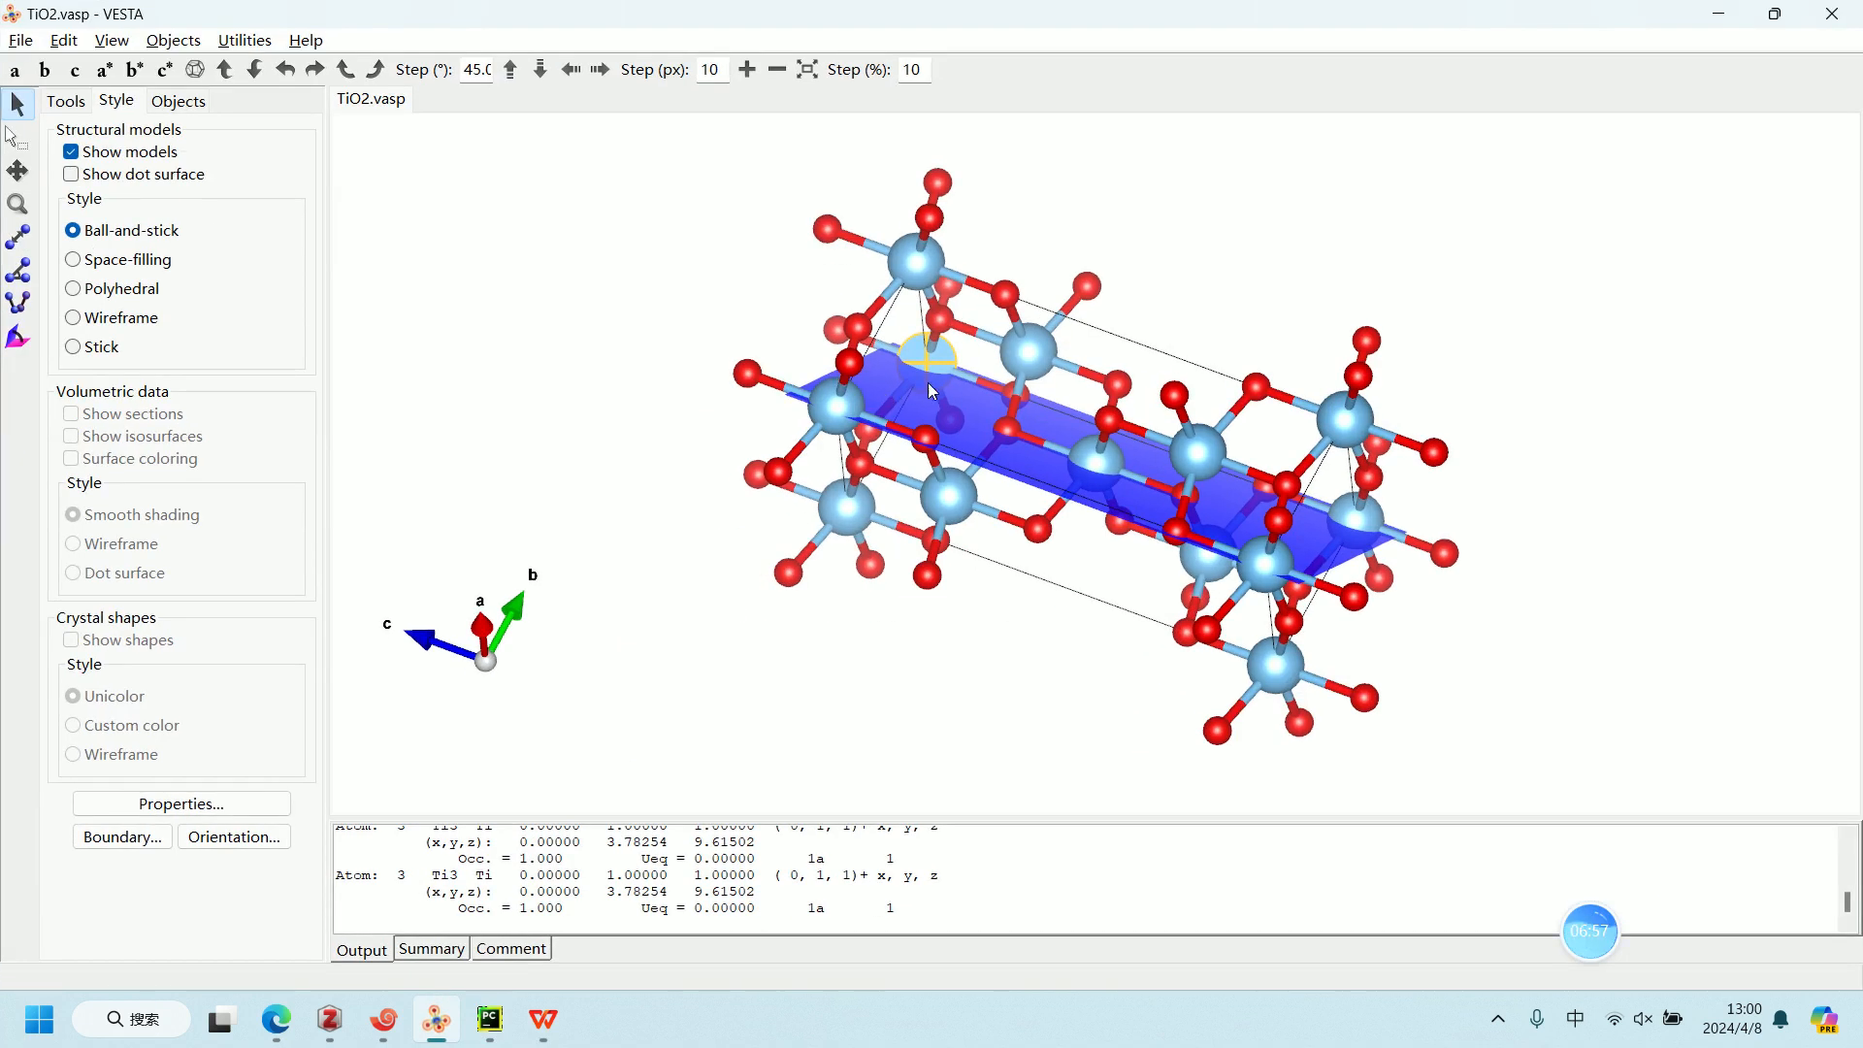
left_click_drag(927, 382, 932, 398)
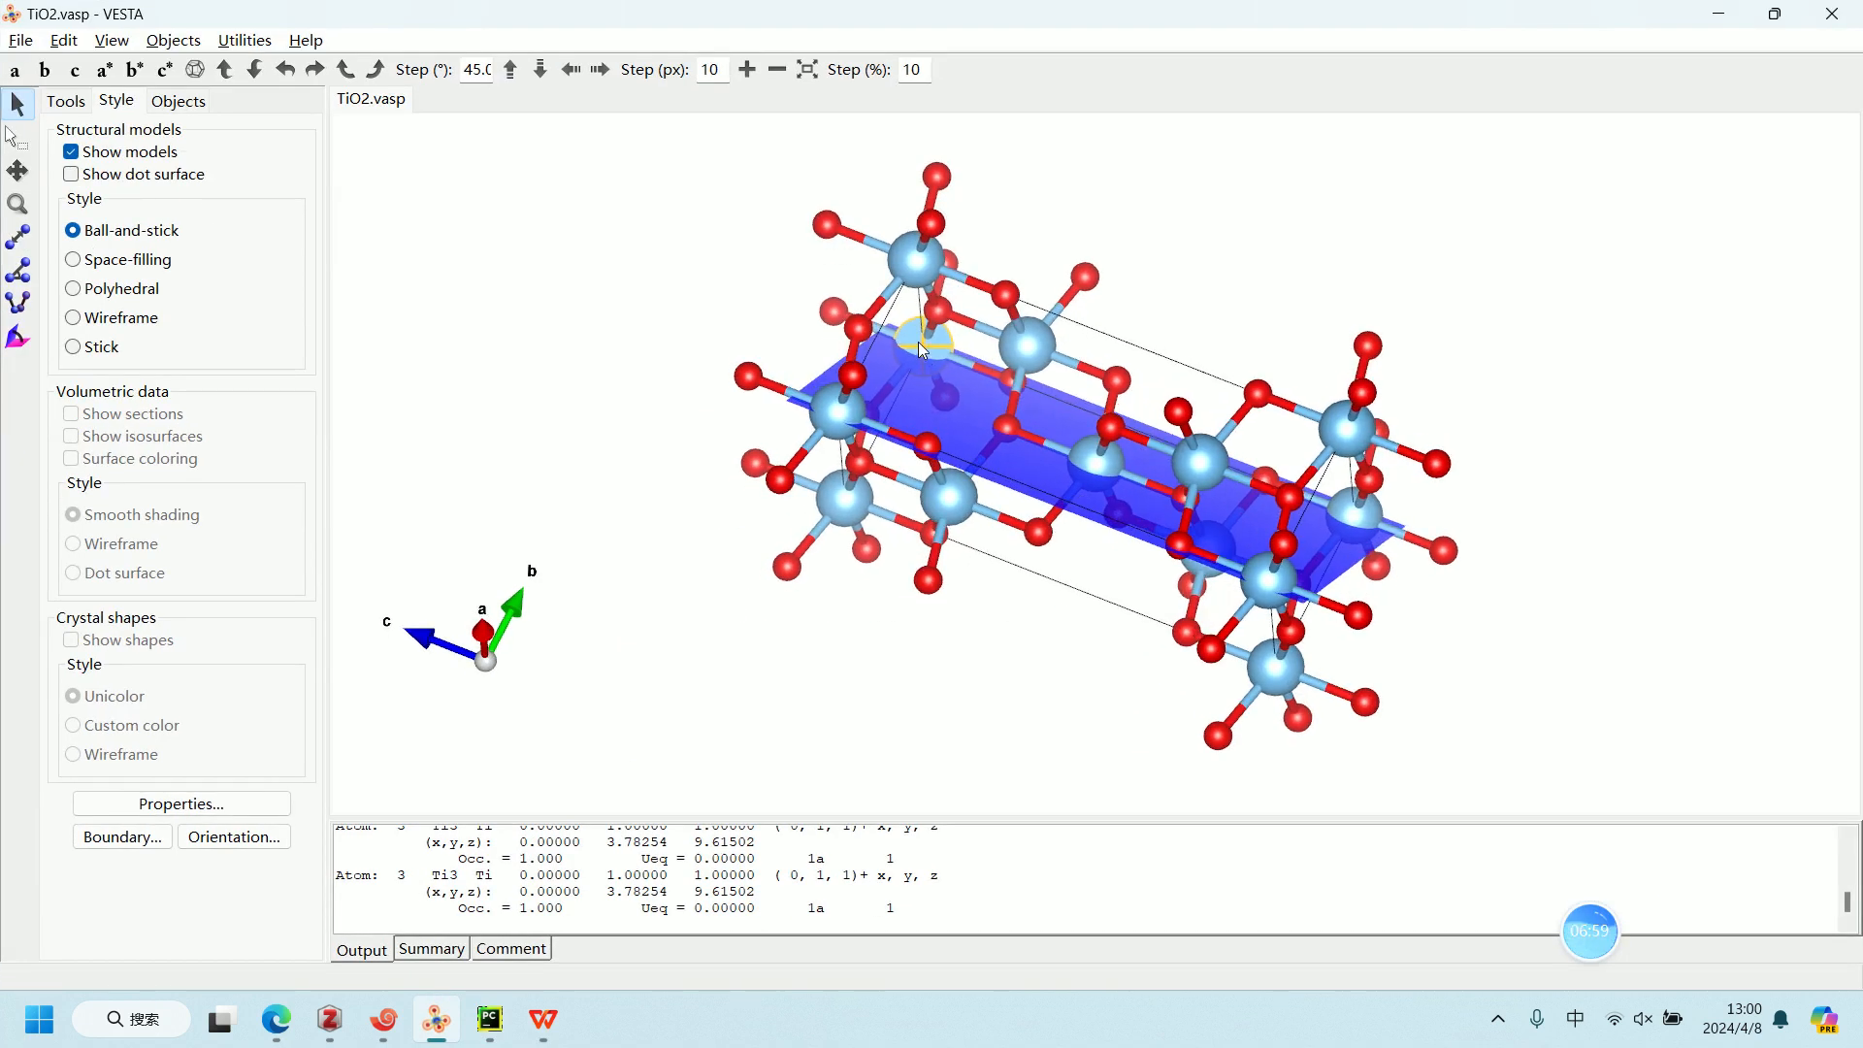
left_click(837, 410)
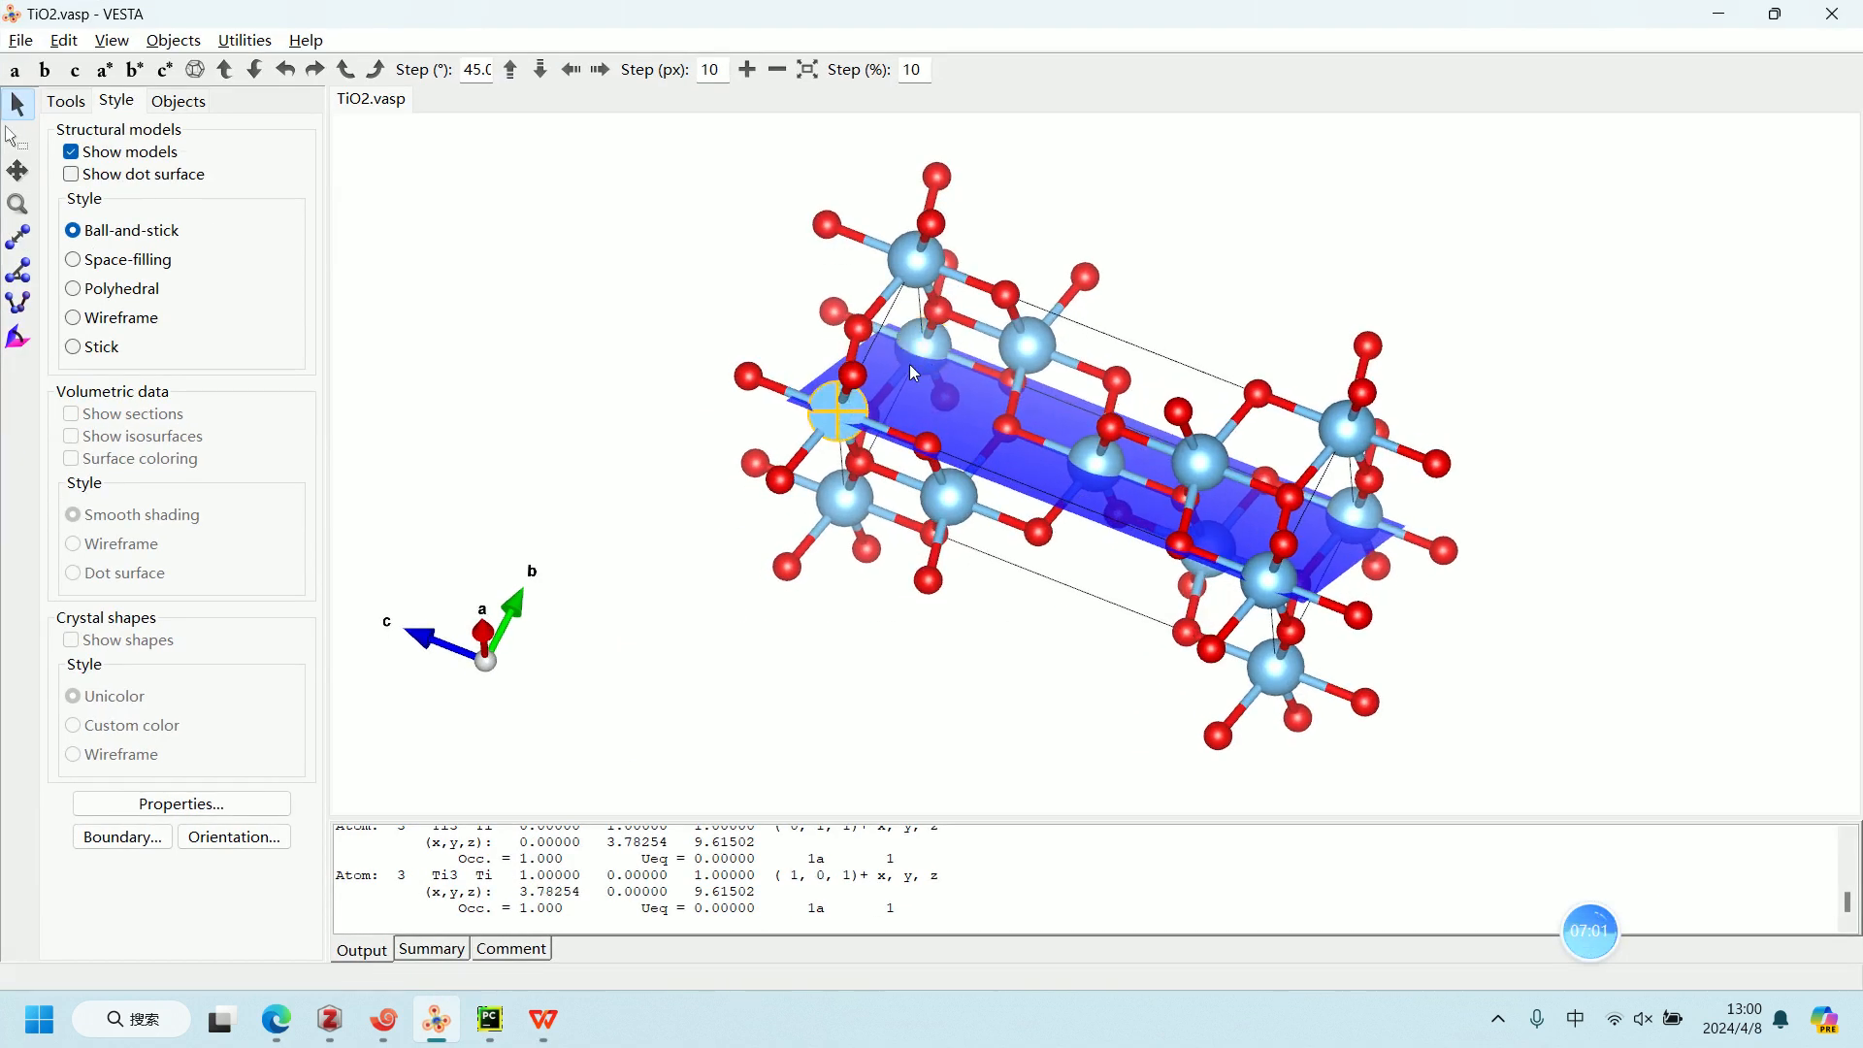
left_click(914, 361)
left_click(837, 419)
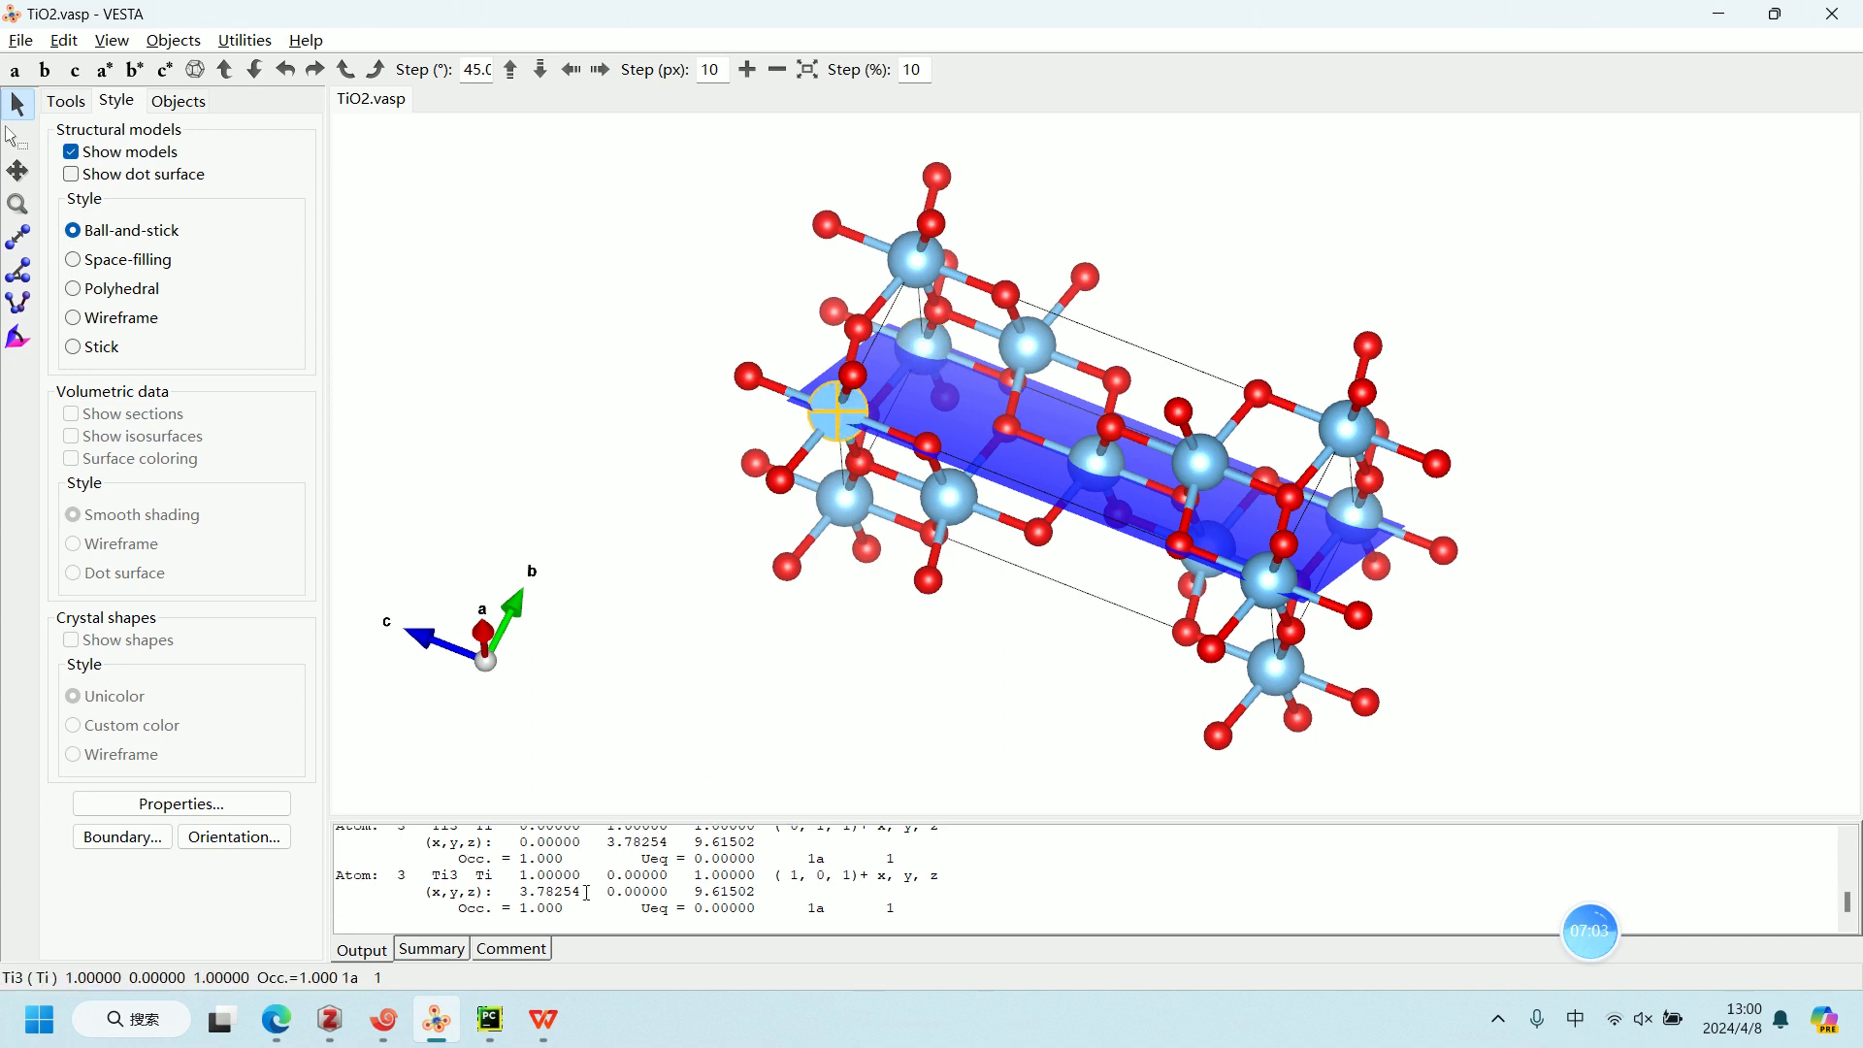
left_click_drag(520, 890, 748, 892)
right_click(754, 894)
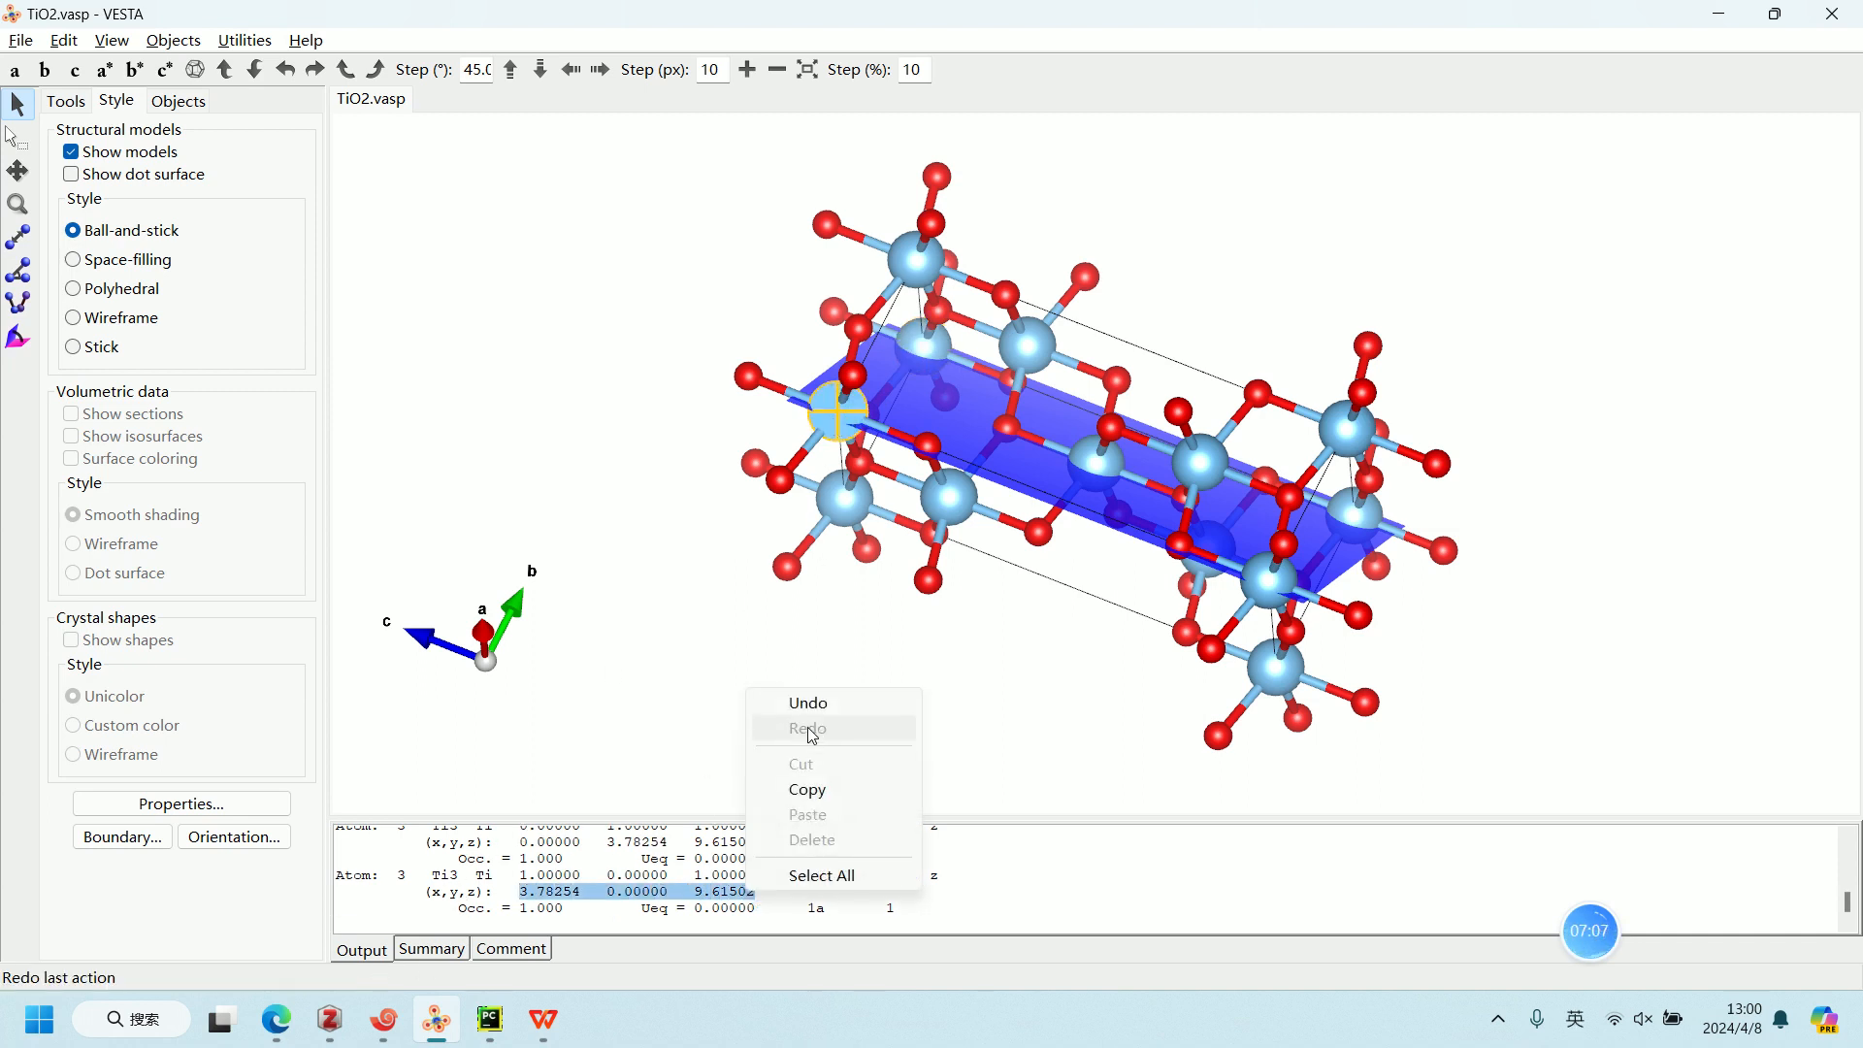
left_click(837, 791)
Step: Return to PyCharm and replace the second a_prime array's values with 3.78254, 0.00000, 9.61502, separated by commas
key("alt+Tab")
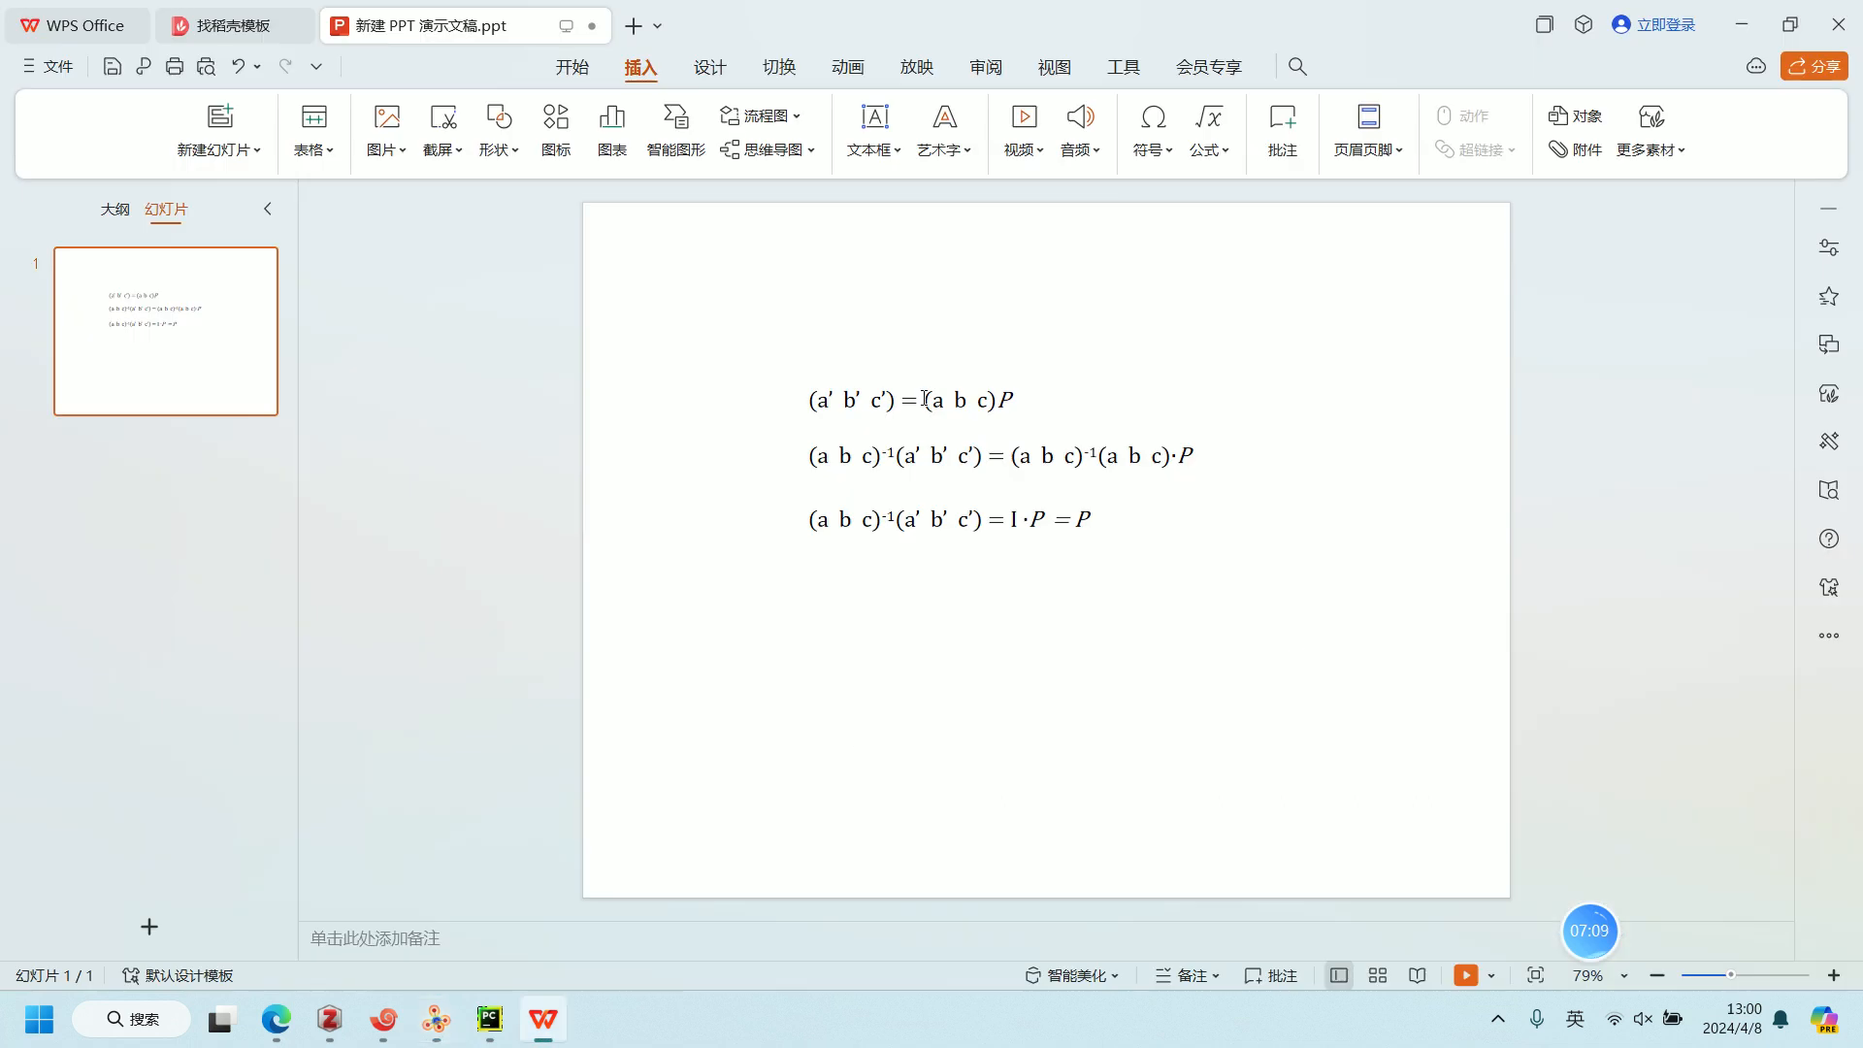
left_click(489, 1018)
left_click_drag(1303, 269, 1706, 269)
key("ctrl+v")
left_click(1409, 269)
type(",")
left_click(1549, 269)
type(",")
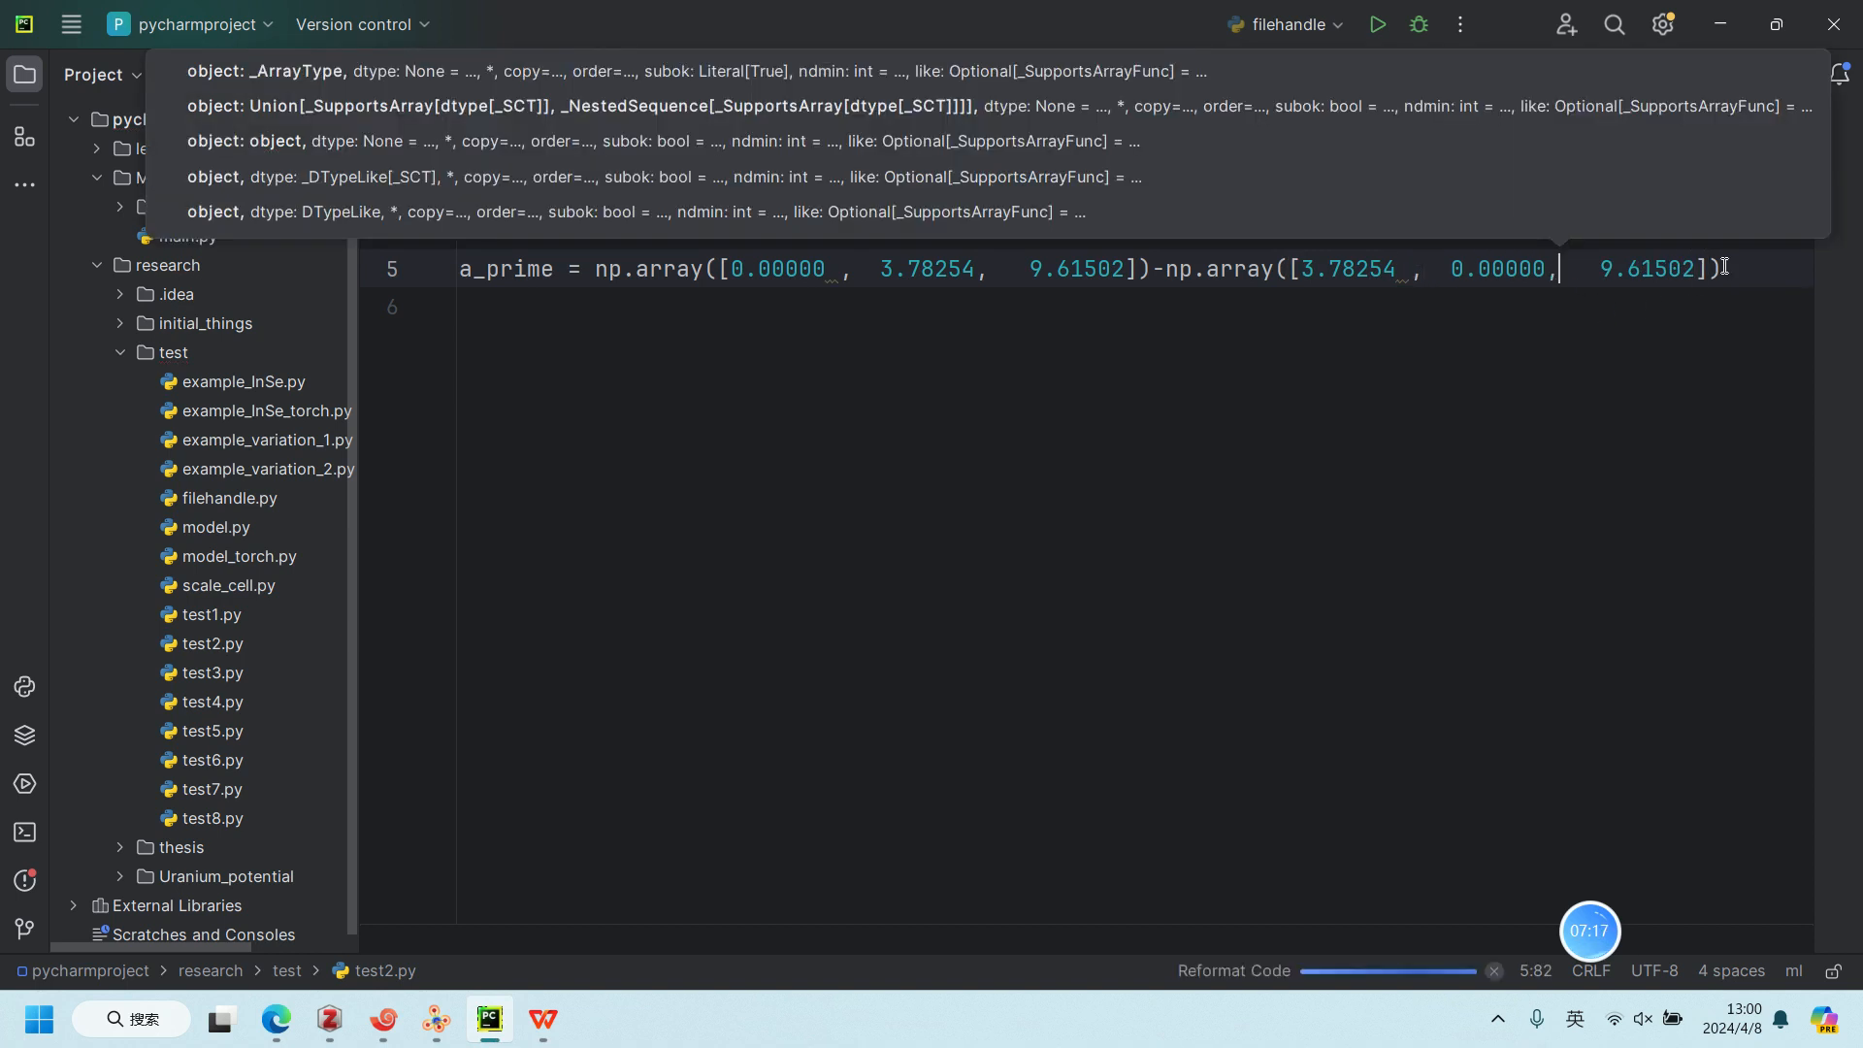
Step: Reformat the script's code and add a new line below the a_prime statement
key("ctrl+alt+l")
left_click(1700, 263)
key("Return")
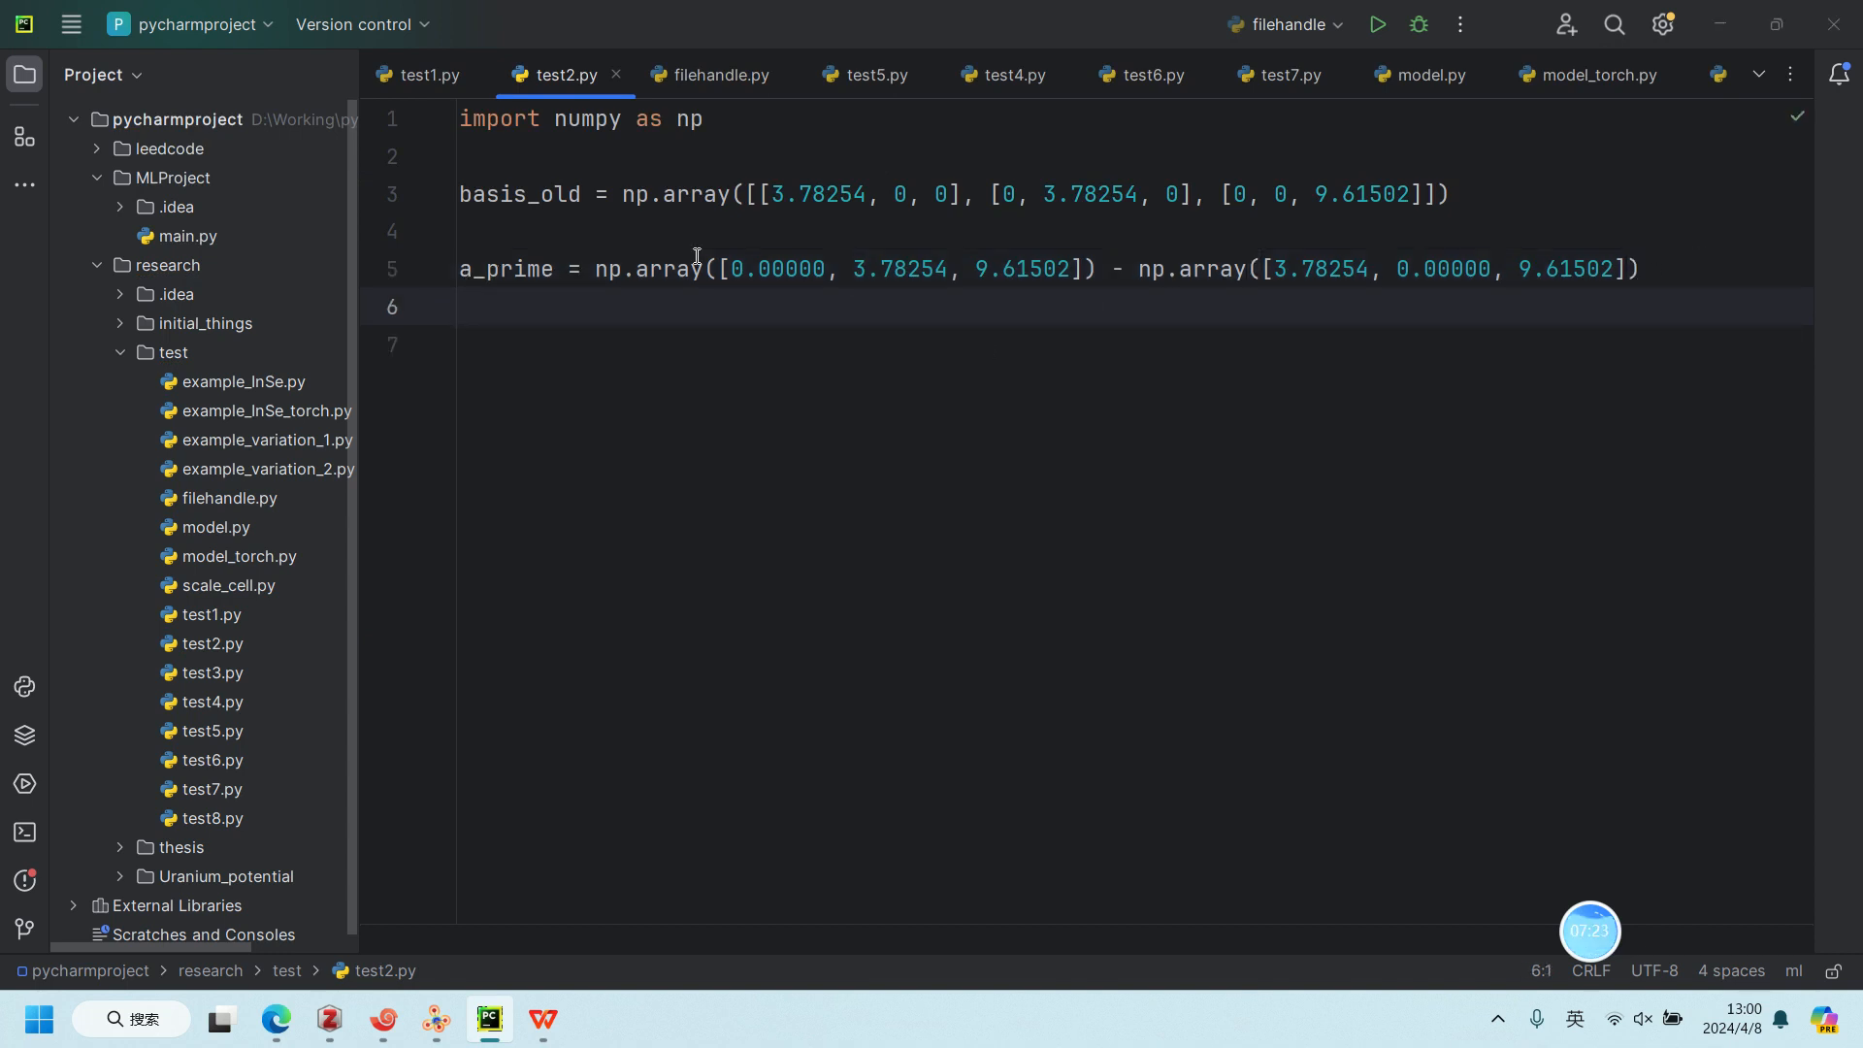
Step: Switch to VESTA and select the corner Ti atom at fractional position (1, 0, 0) on the blue lattice plane
key("alt+Tab")
key("alt+Tab")
key("Tab")
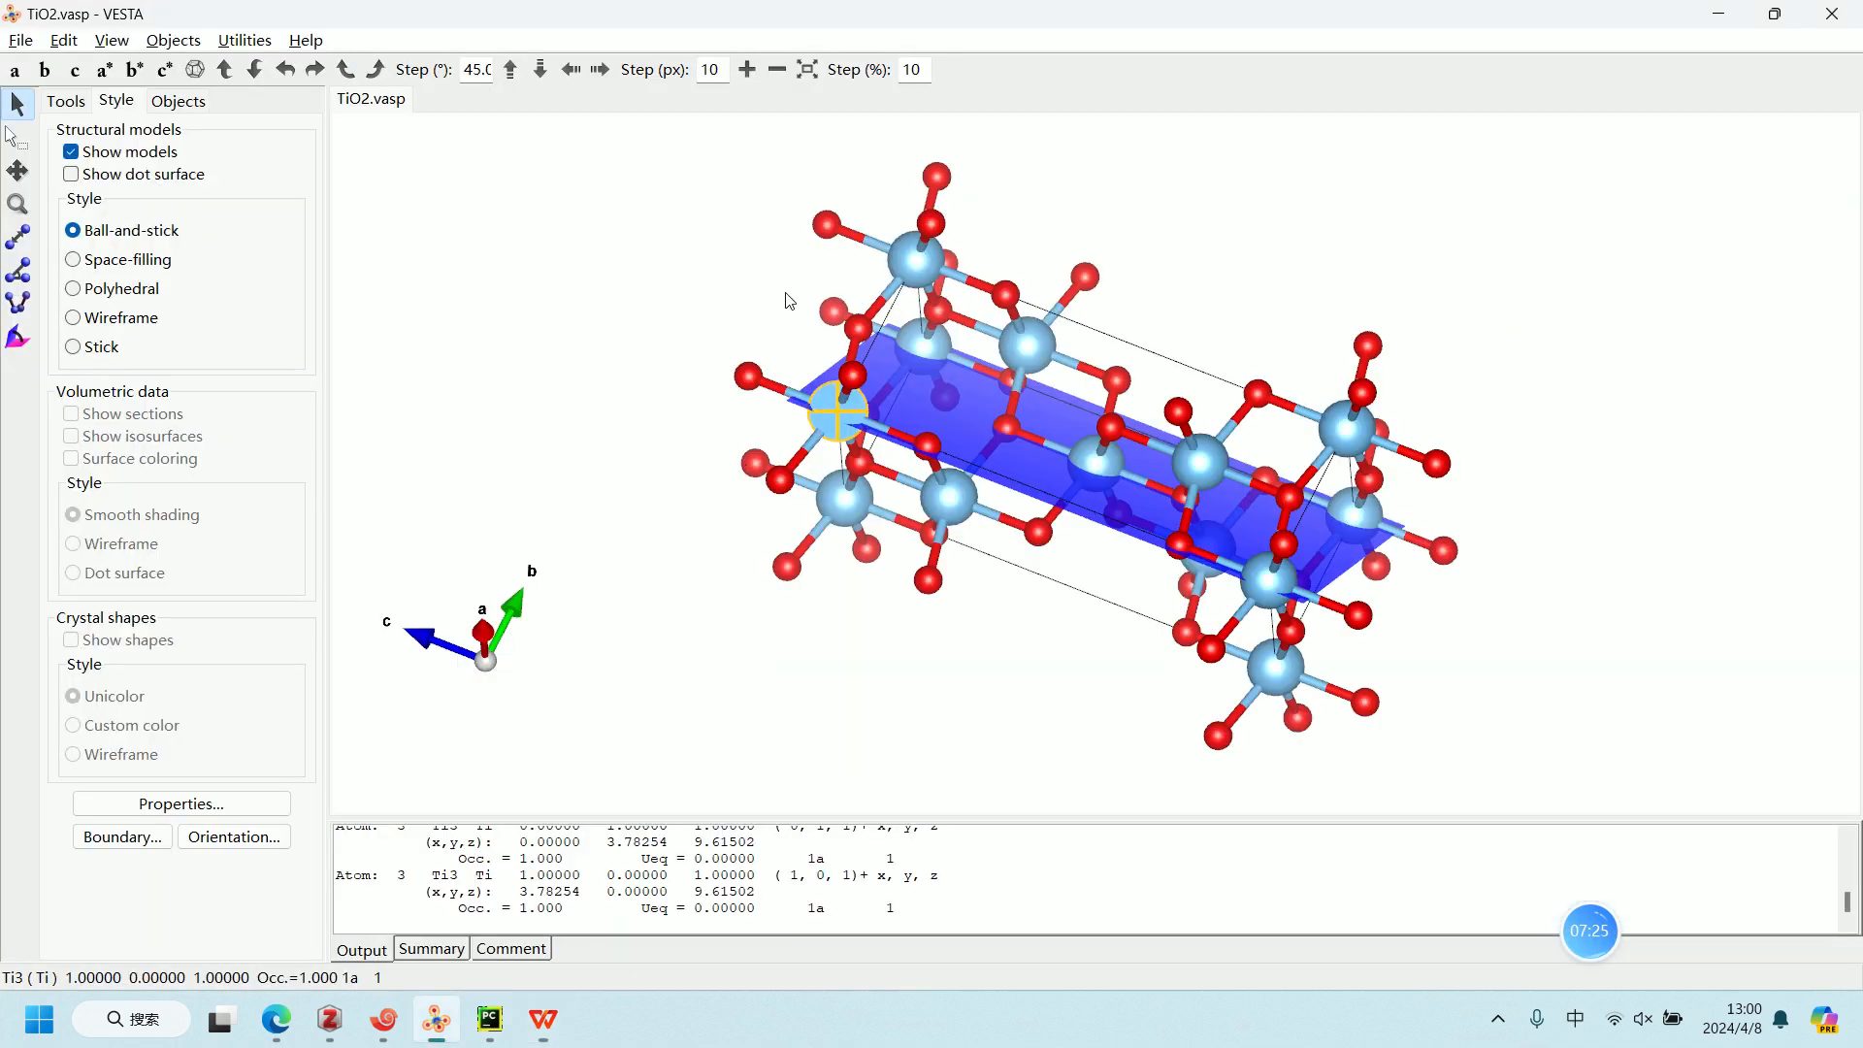
mouse_move(923, 381)
left_mouse_down()
mouse_move(897, 369)
mouse_move(911, 376)
left_mouse_up()
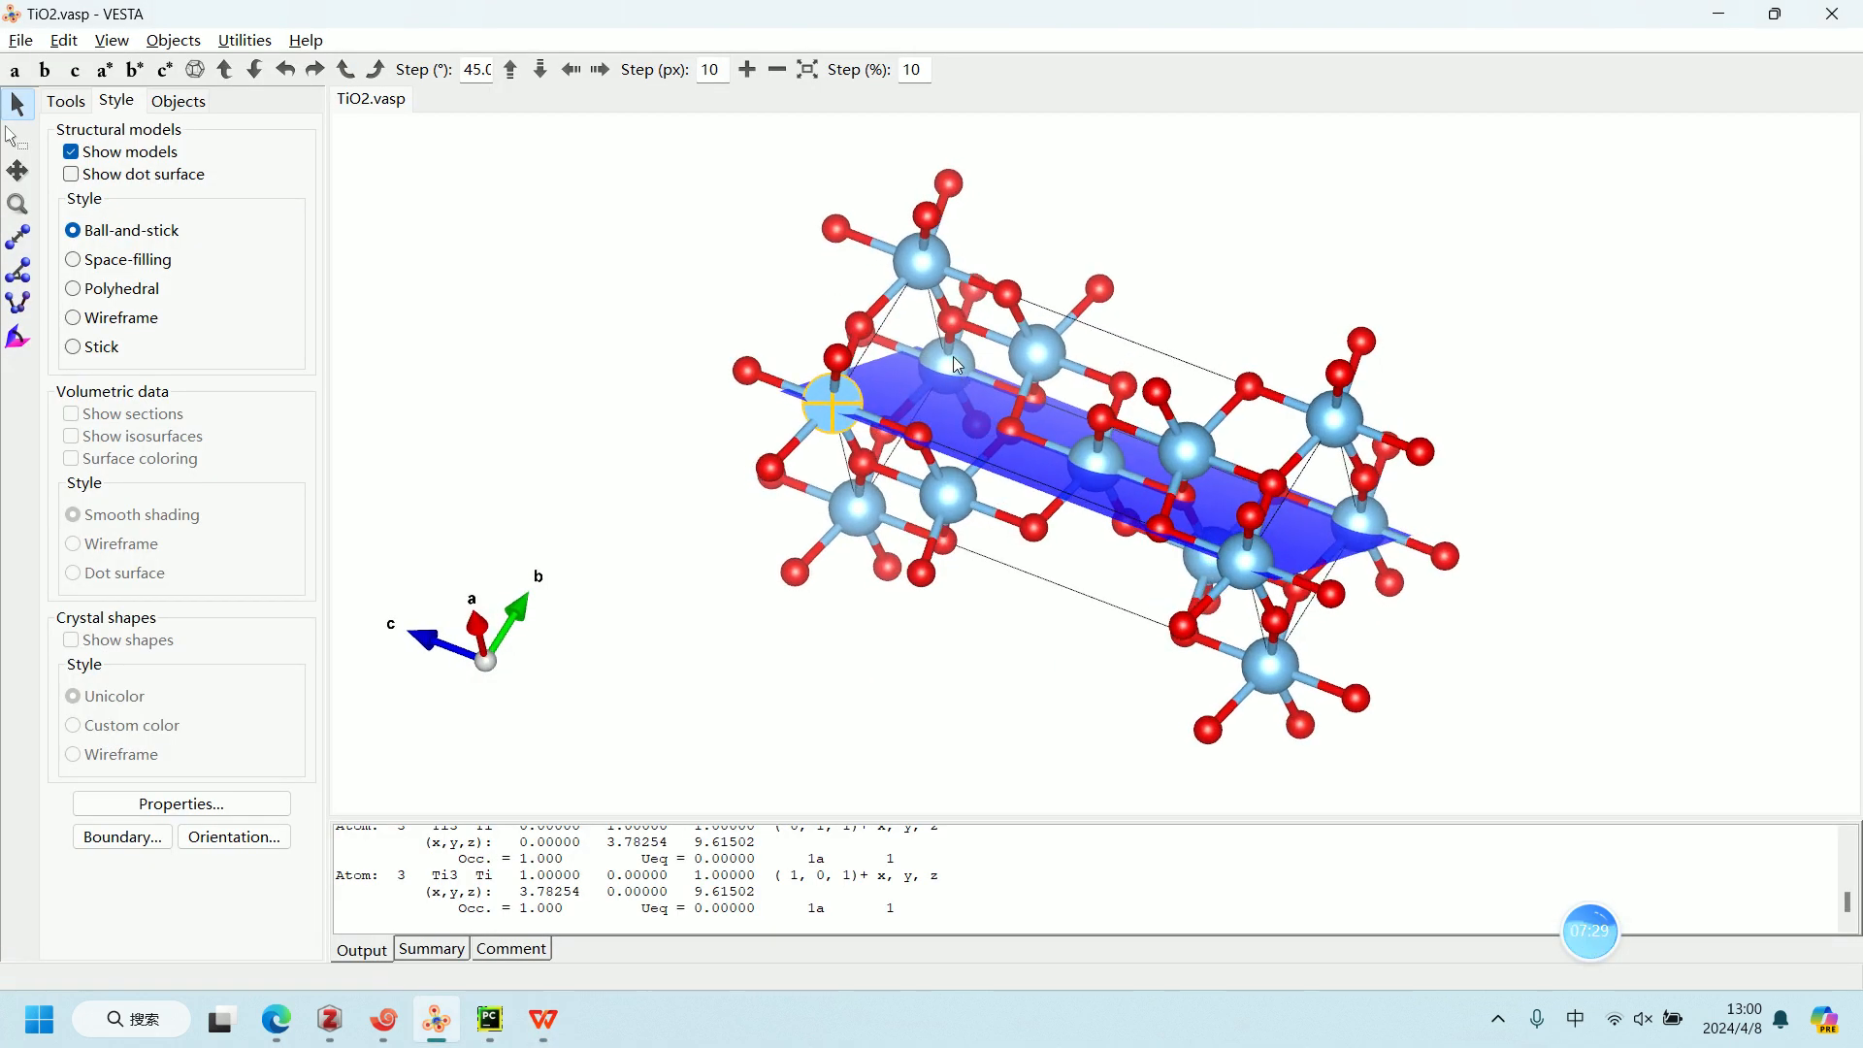
left_click_drag(937, 399, 968, 453)
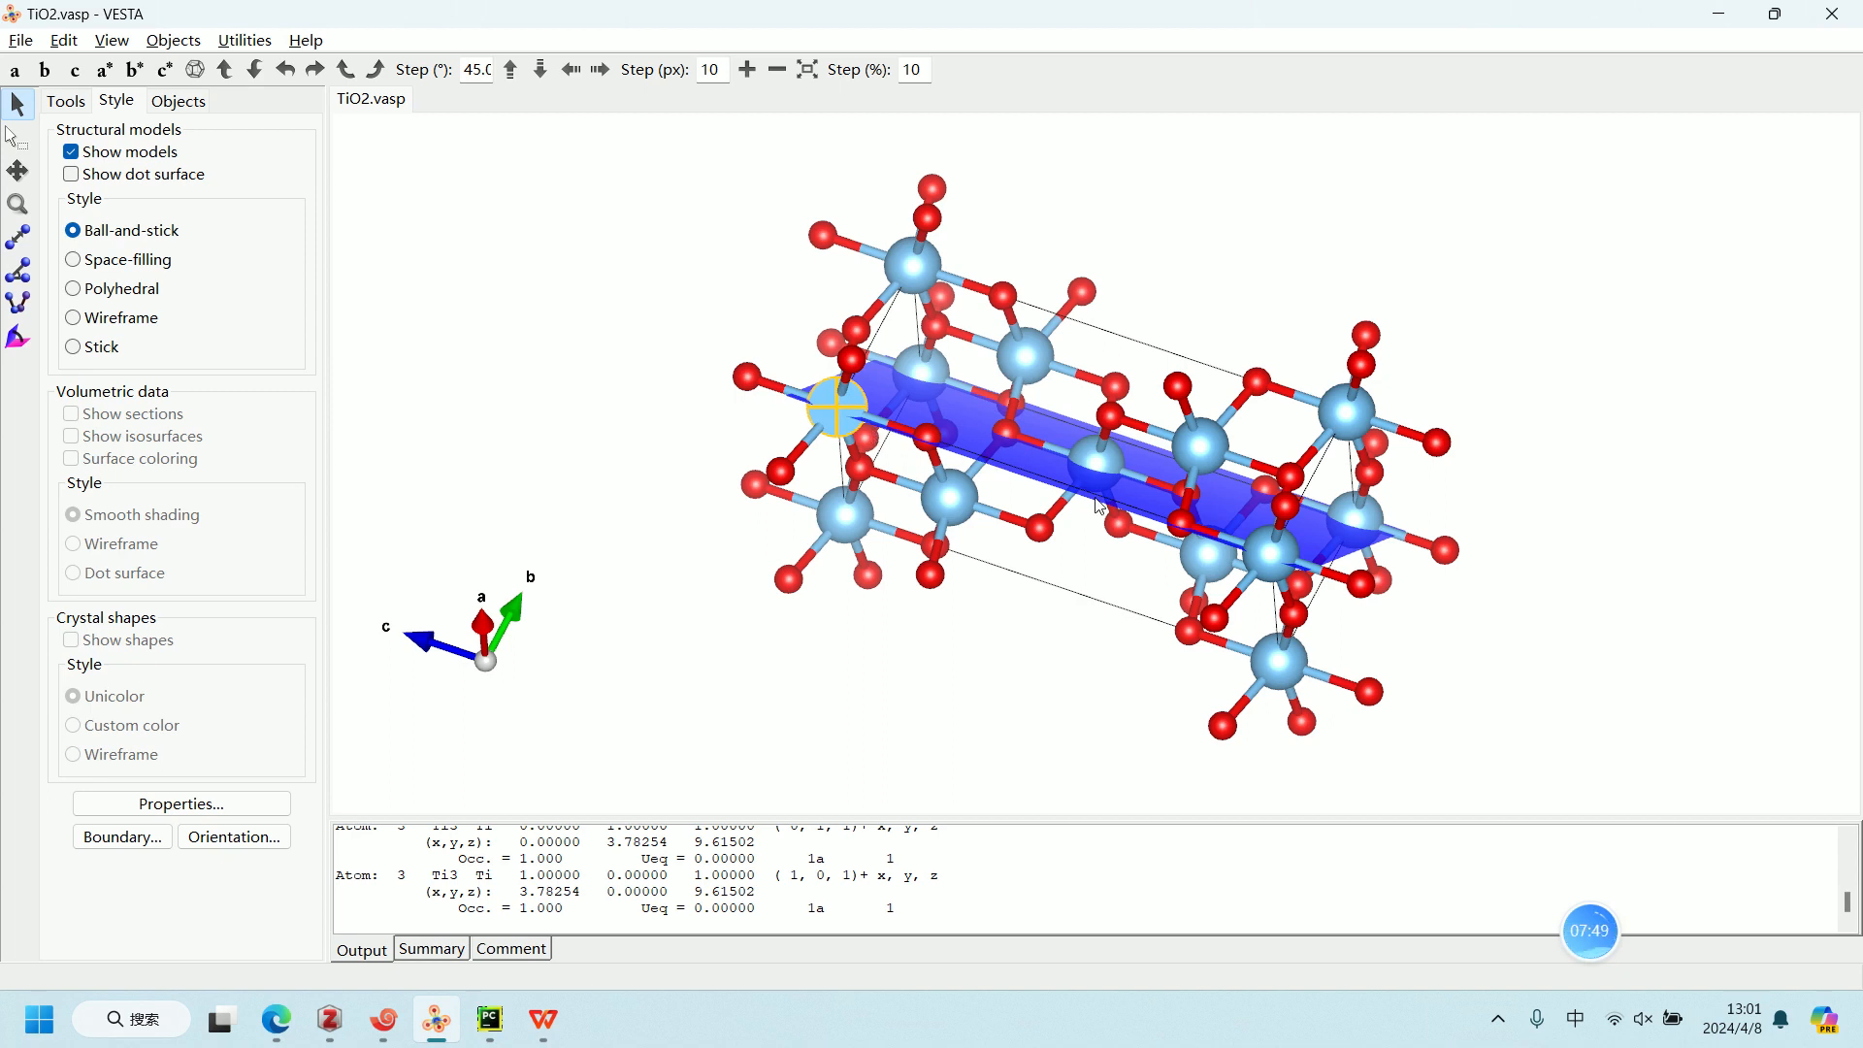
left_click_drag(1100, 460, 1109, 437)
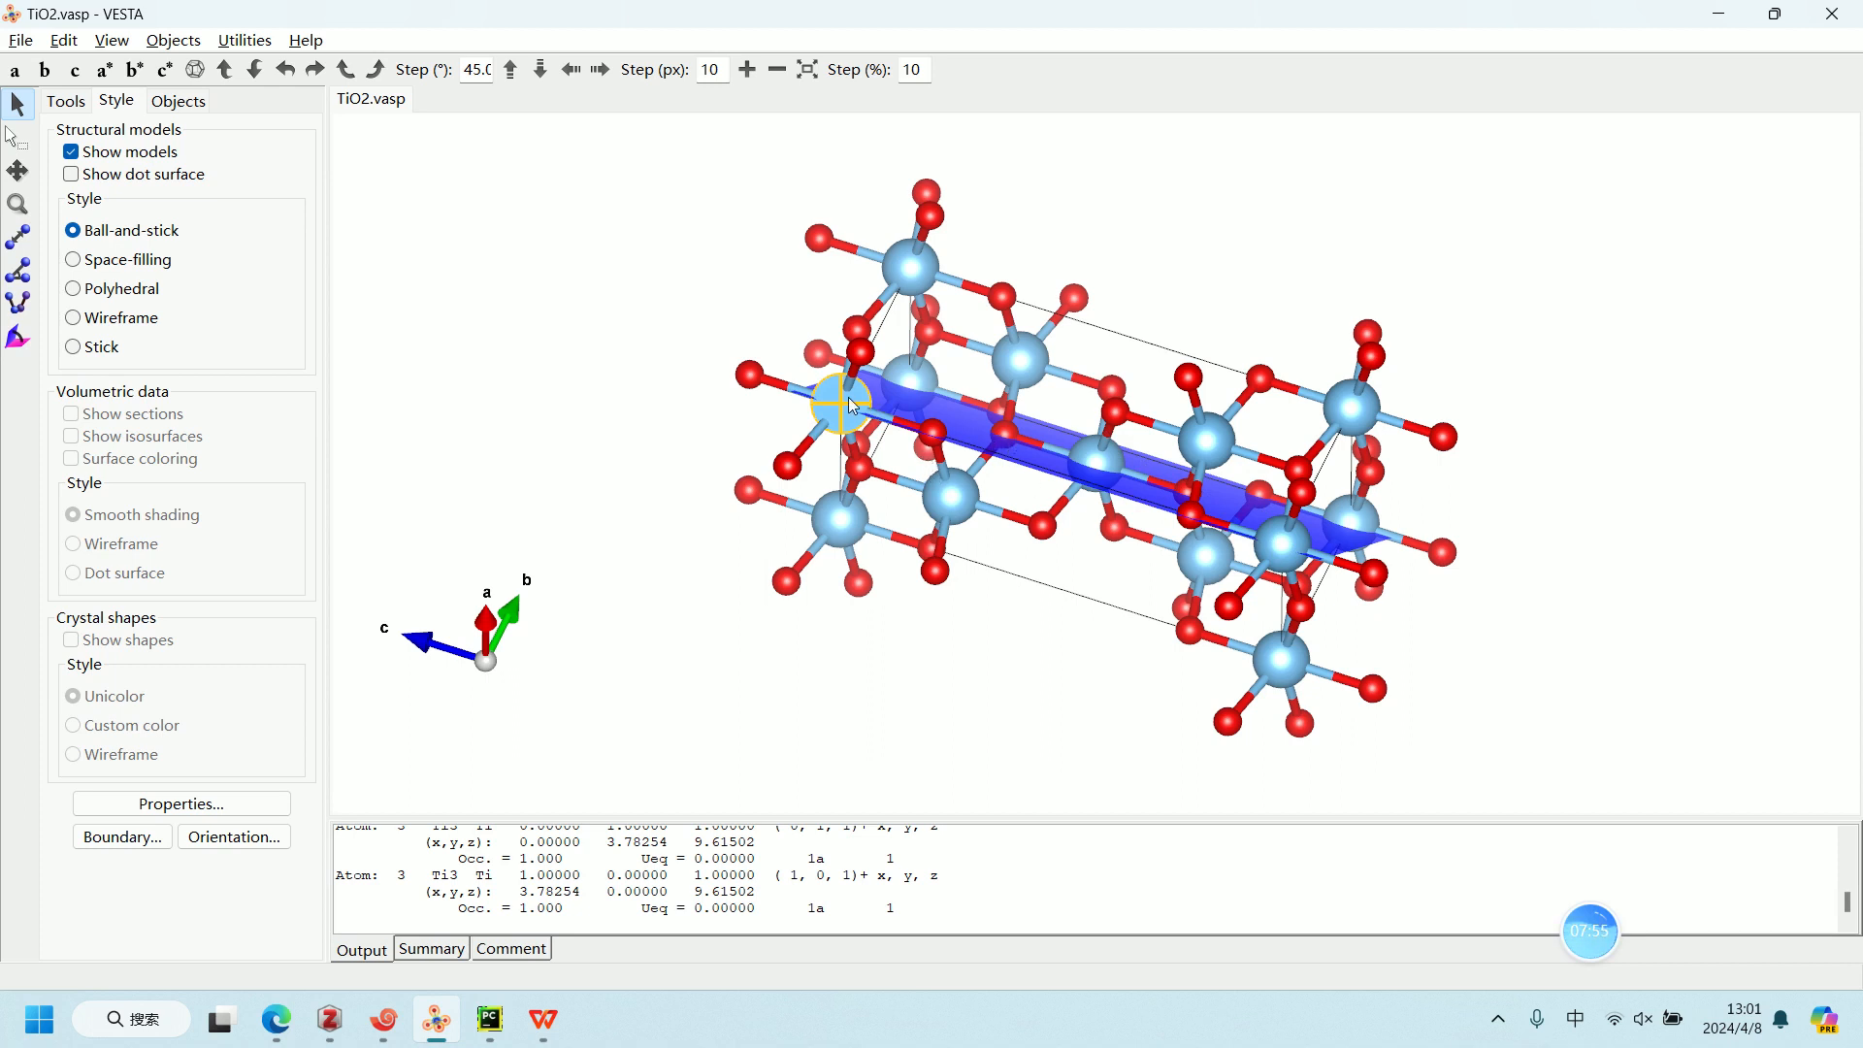
left_click(1288, 532)
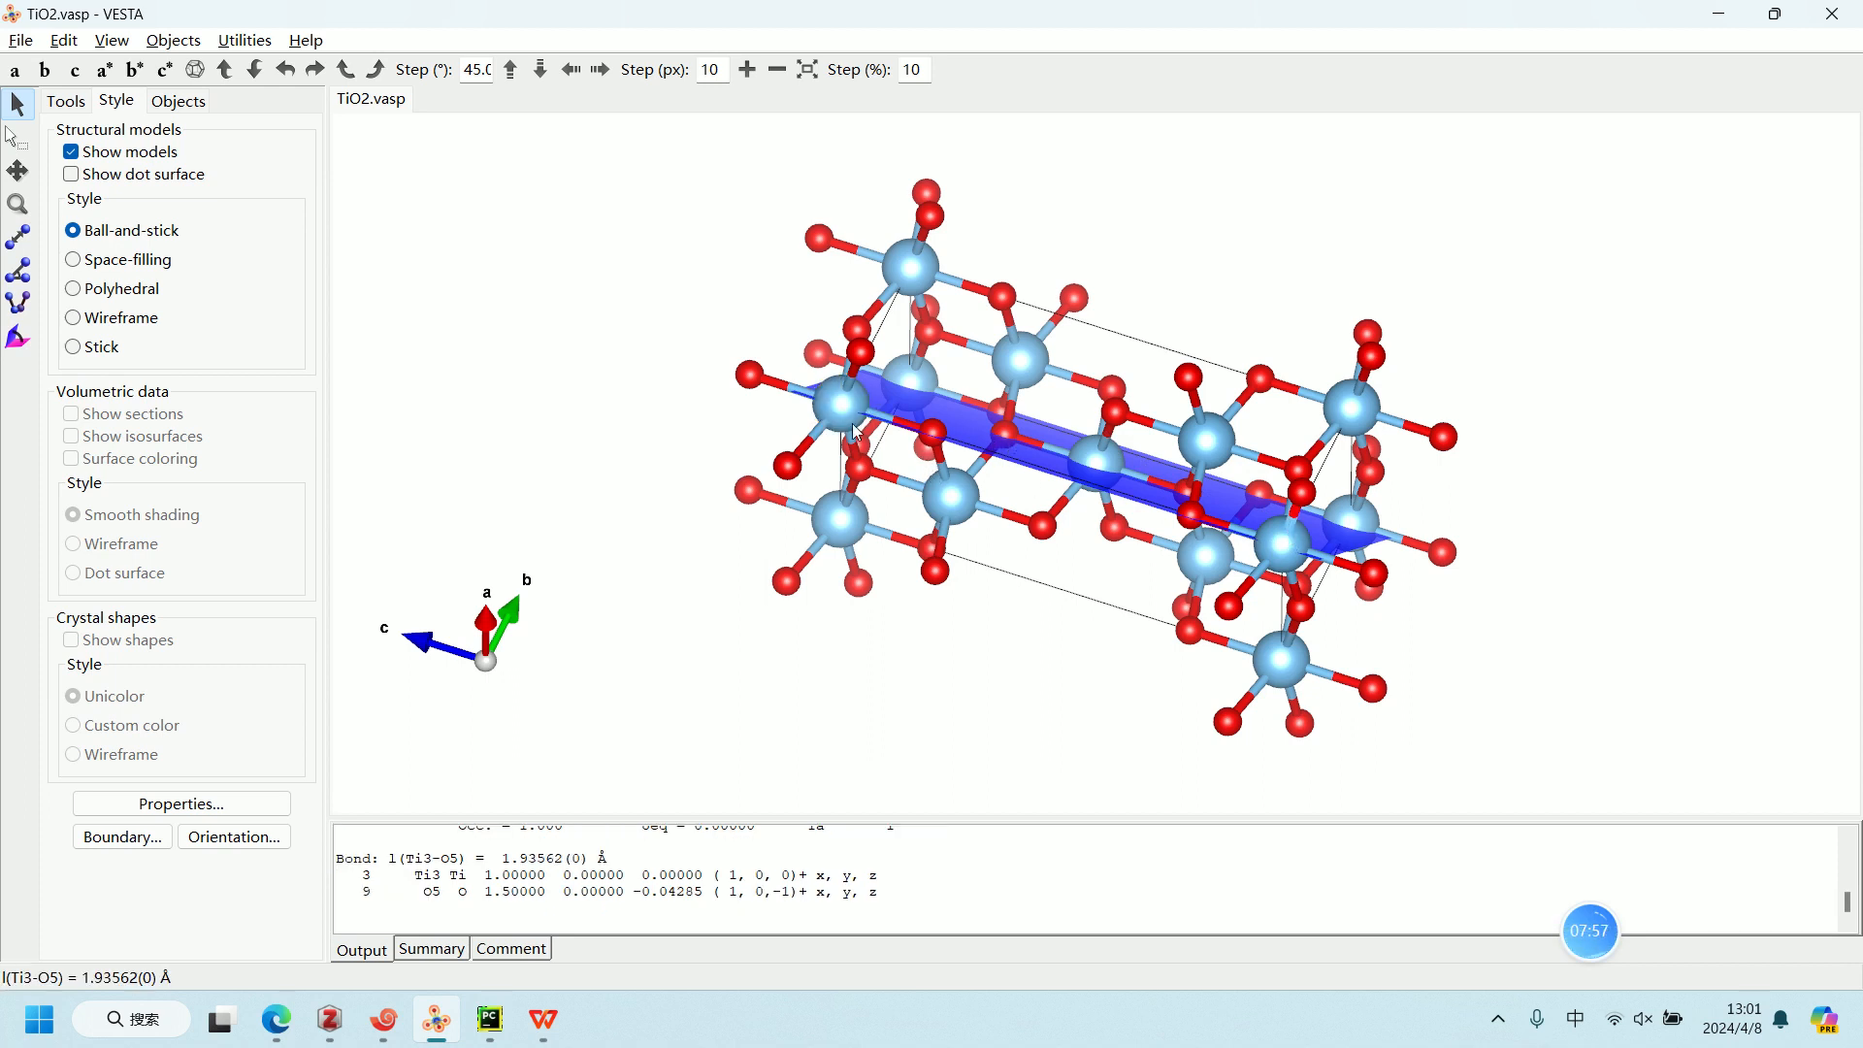
left_click(850, 420)
mouse_move(1250, 516)
left_mouse_down()
mouse_move(1252, 497)
mouse_move(1242, 524)
mouse_move(1244, 508)
mouse_move(1272, 537)
left_mouse_up()
left_click(1272, 538)
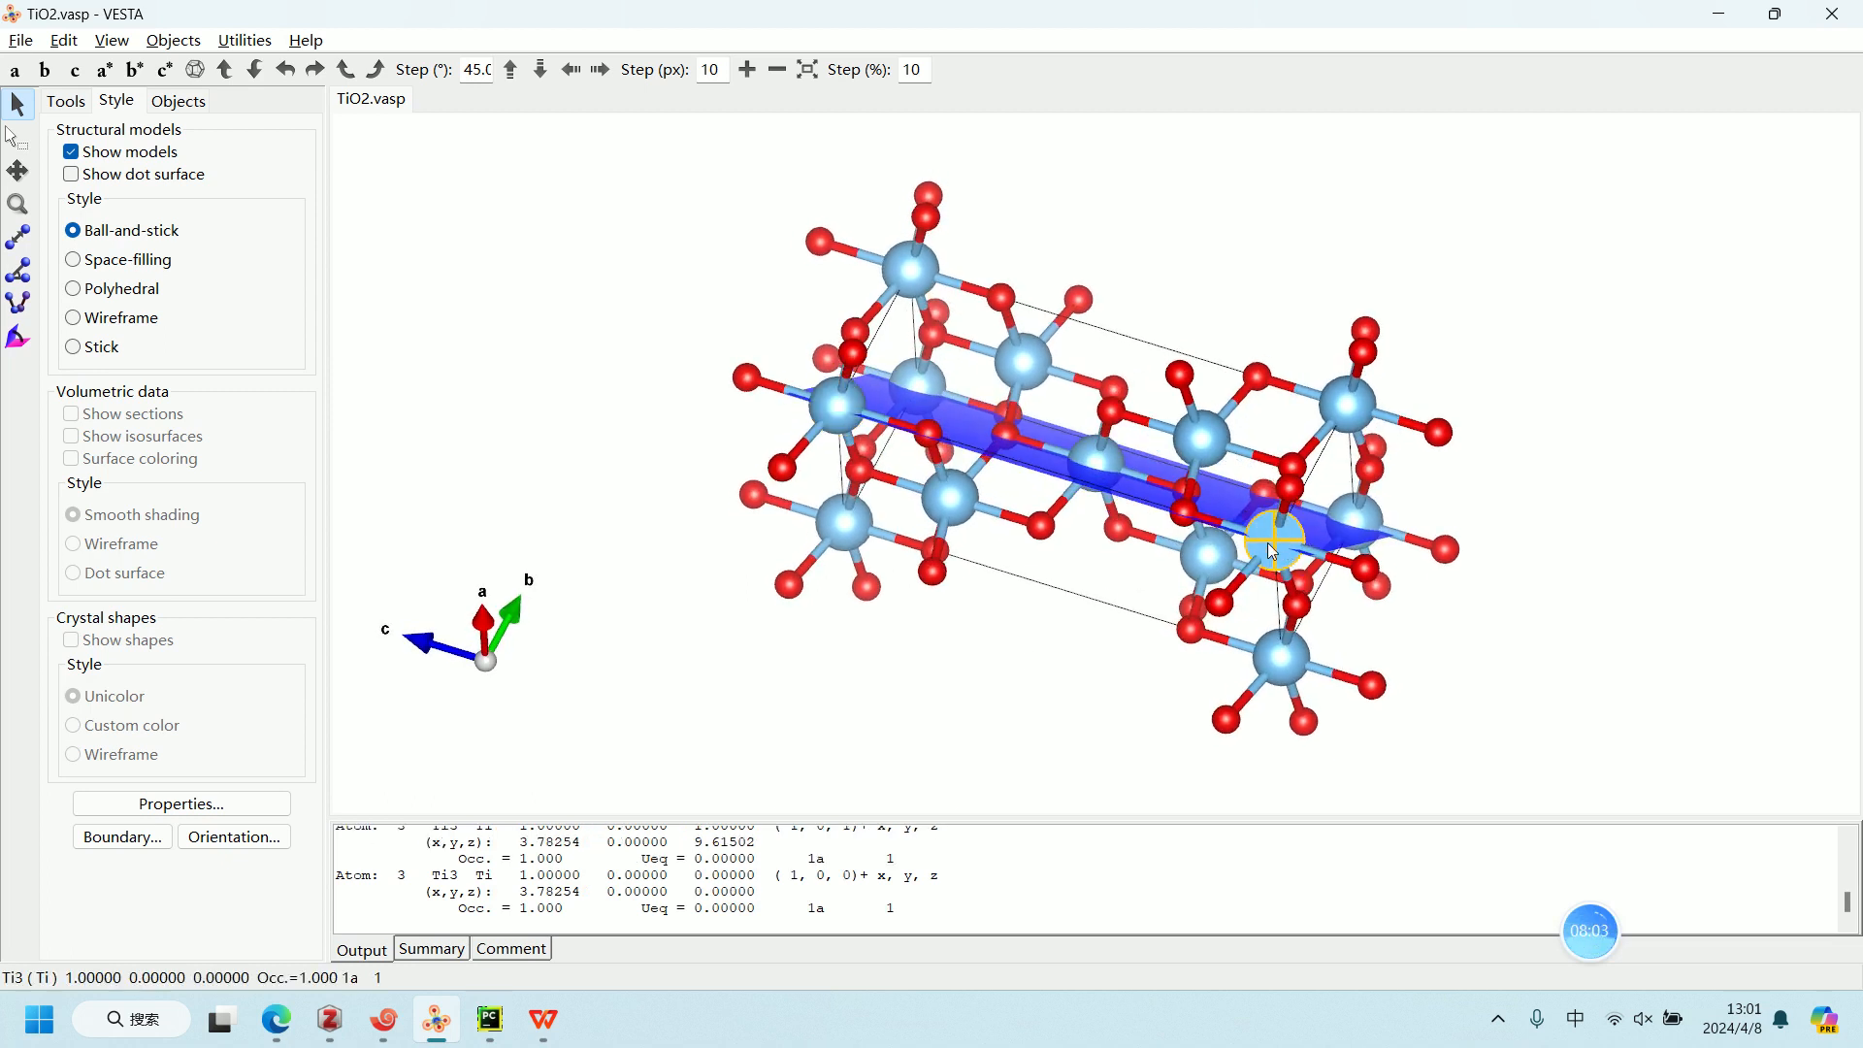
Step: Copy the Cartesian coordinates of the selected Ti atom from the text output
left_click_drag(516, 889, 750, 893)
right_click(750, 901)
left_click(806, 790)
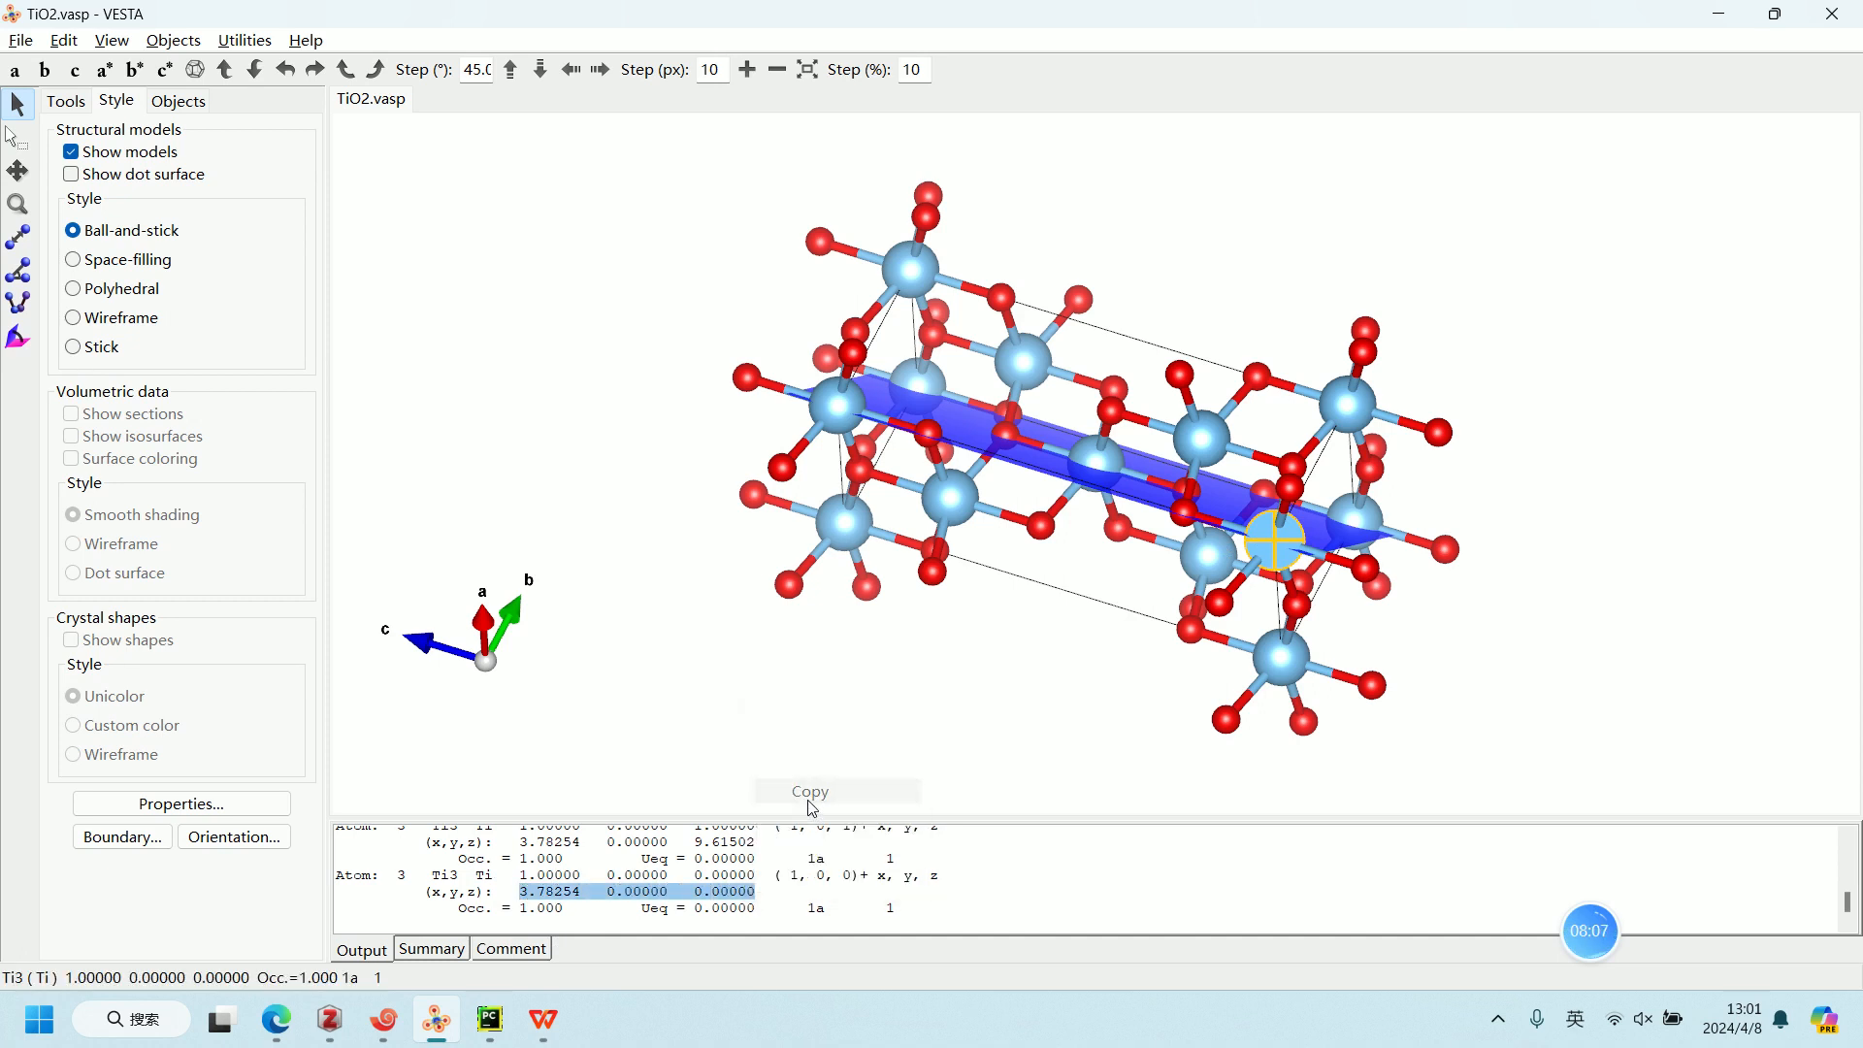
Step: Return to PyCharm and duplicate the a_prime statement on the line below, renaming the copy to b_prime
key("alt+Tab")
key("alt+Tab")
key("Tab")
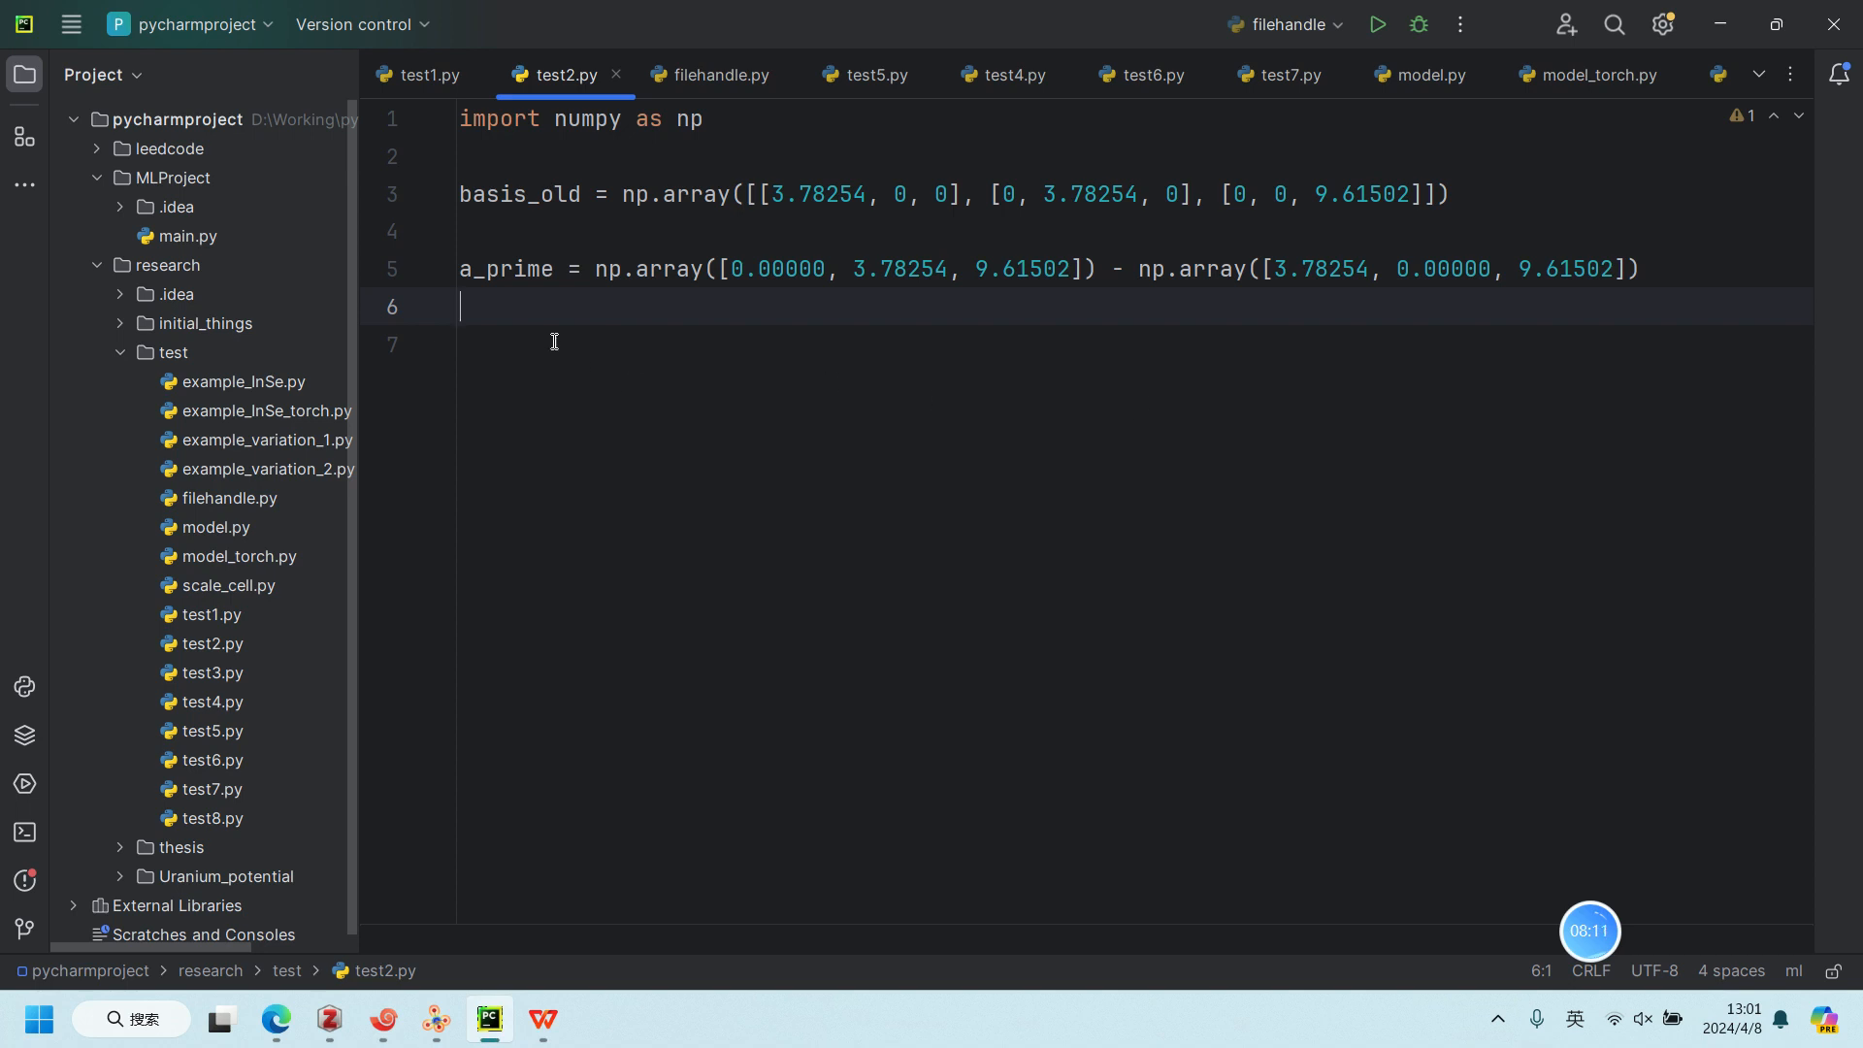
left_click_drag(438, 270, 1641, 270)
key("ctrl+c")
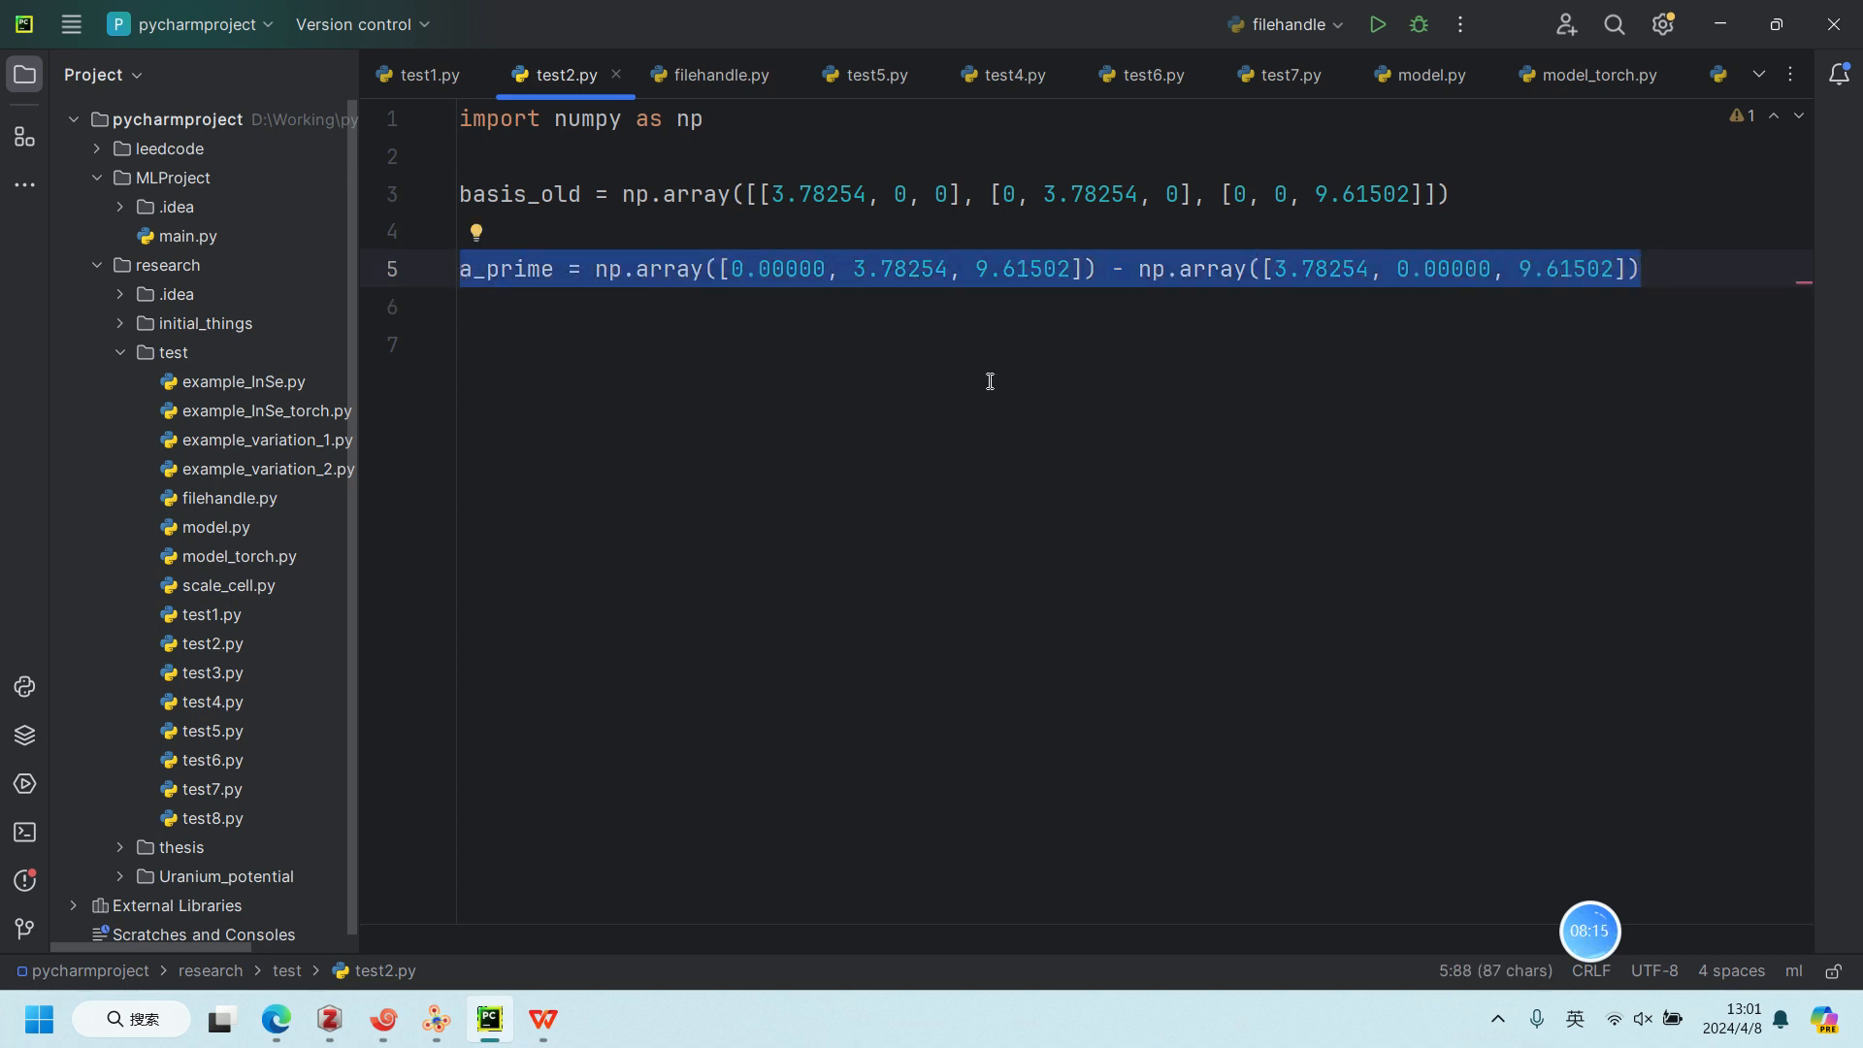
left_click(620, 309)
key("ctrl+v")
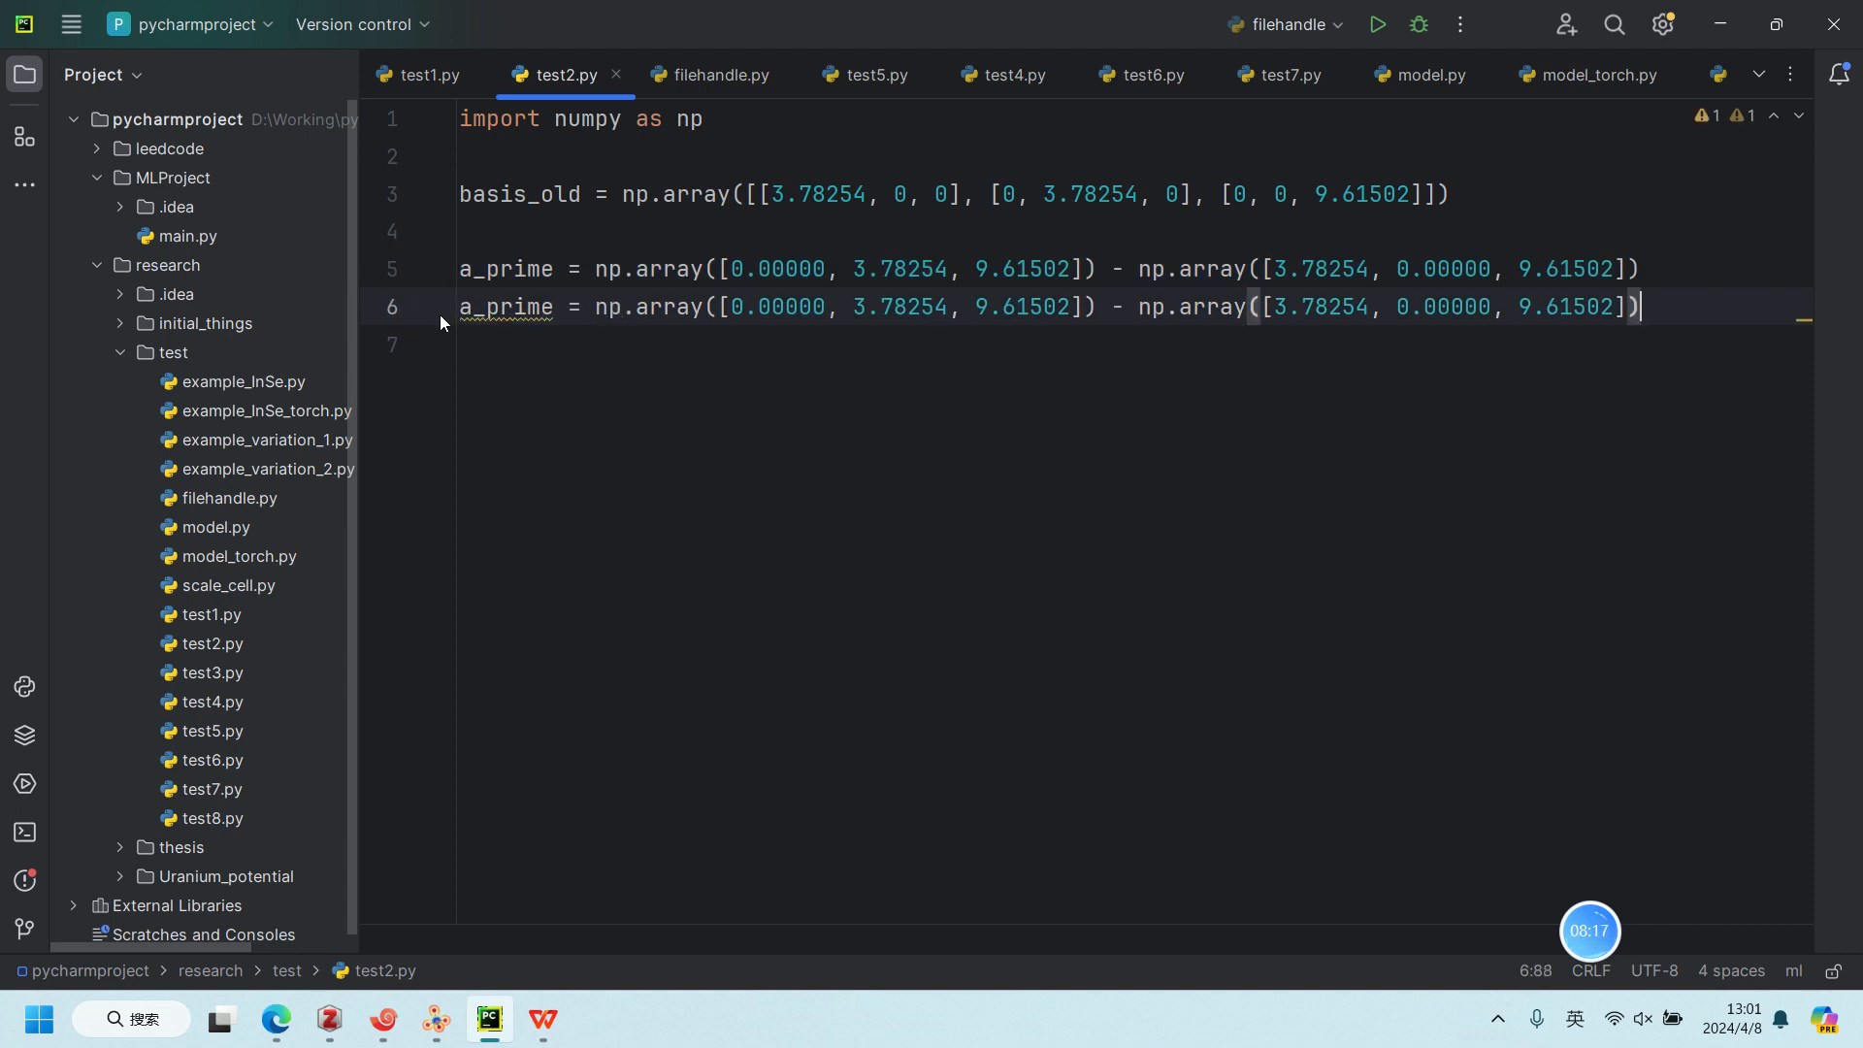
left_click(475, 306)
key("BackSpace")
type("b")
key("Escape")
Step: Switch to VESTA and copy the Cartesian coordinates of the Ti atom at fractional position (1, 0, 0)
key("alt+Tab")
key("alt+Tab")
key("alt+Tab")
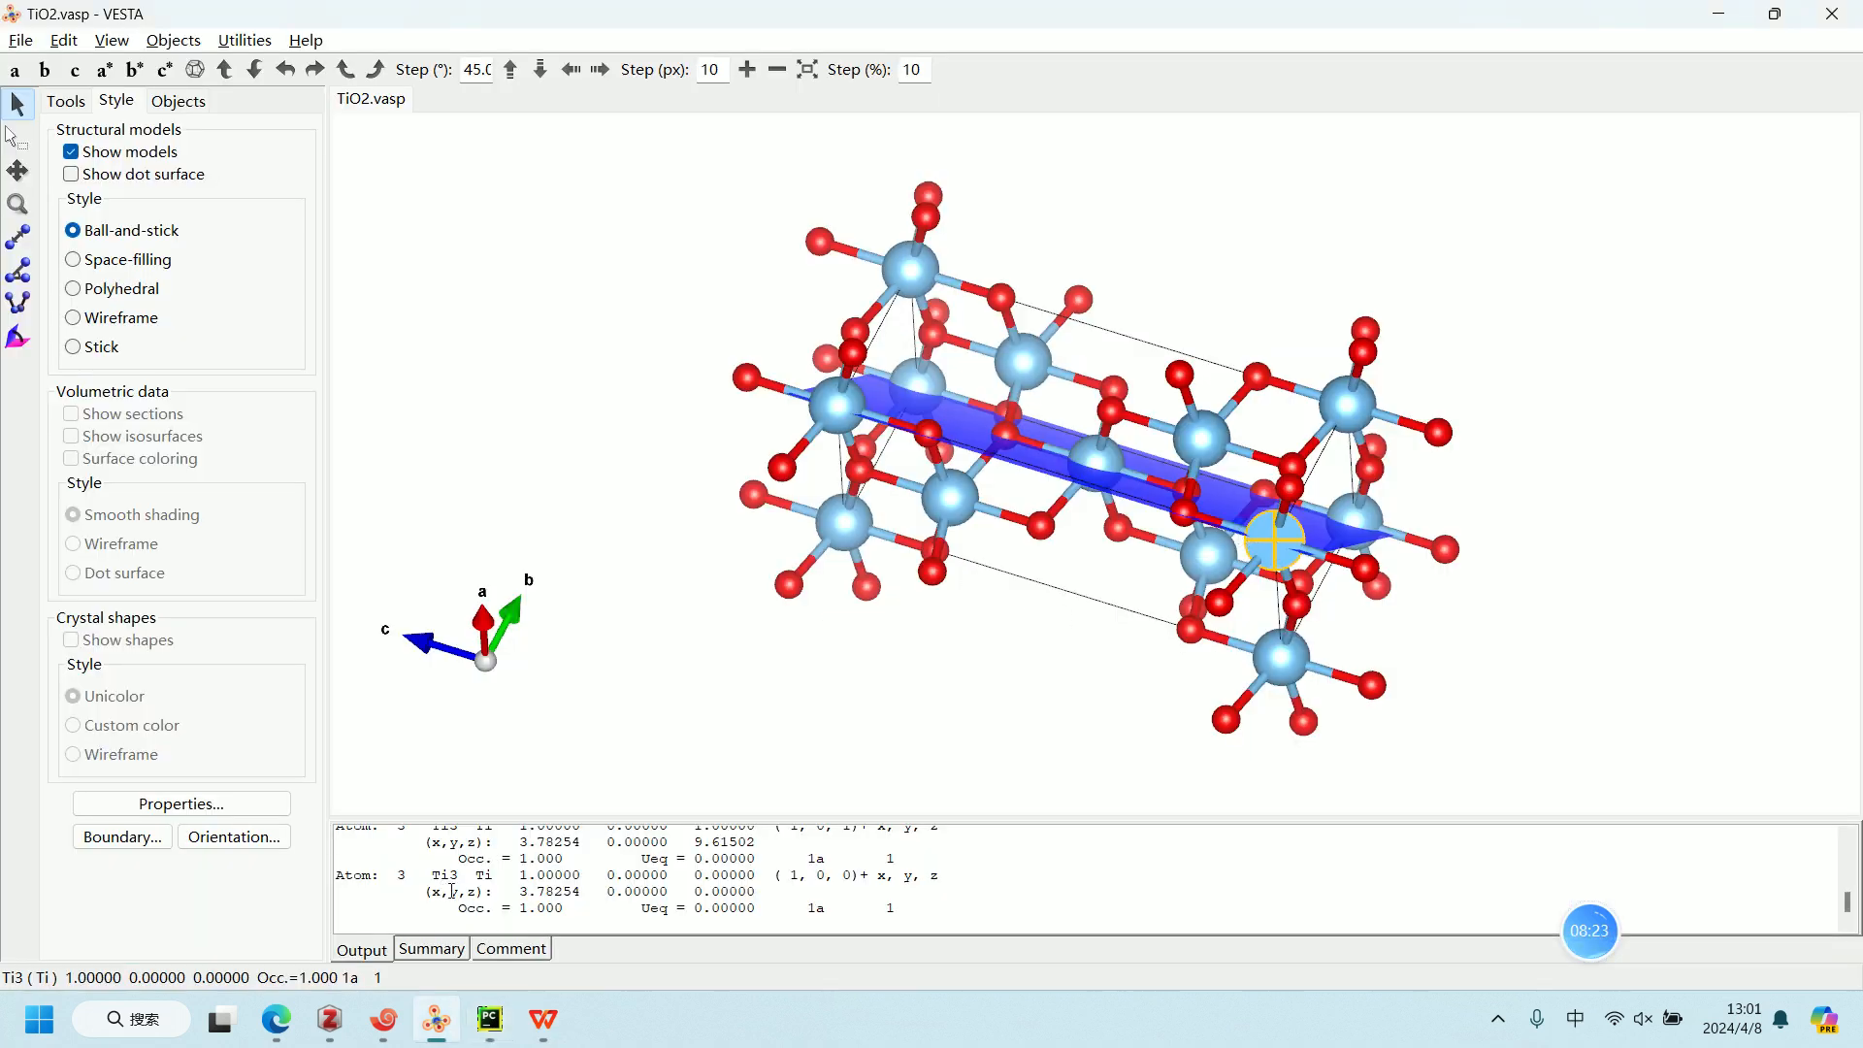
left_click_drag(518, 890, 753, 893)
right_click(753, 893)
left_click(798, 786)
Step: Return to PyCharm and replace the first b_prime array's values with 3.78254, 0.00000, 0.00000, separated by commas
key("alt+Tab")
left_click_drag(740, 307, 1073, 308)
key("ctrl+v")
left_click(843, 307)
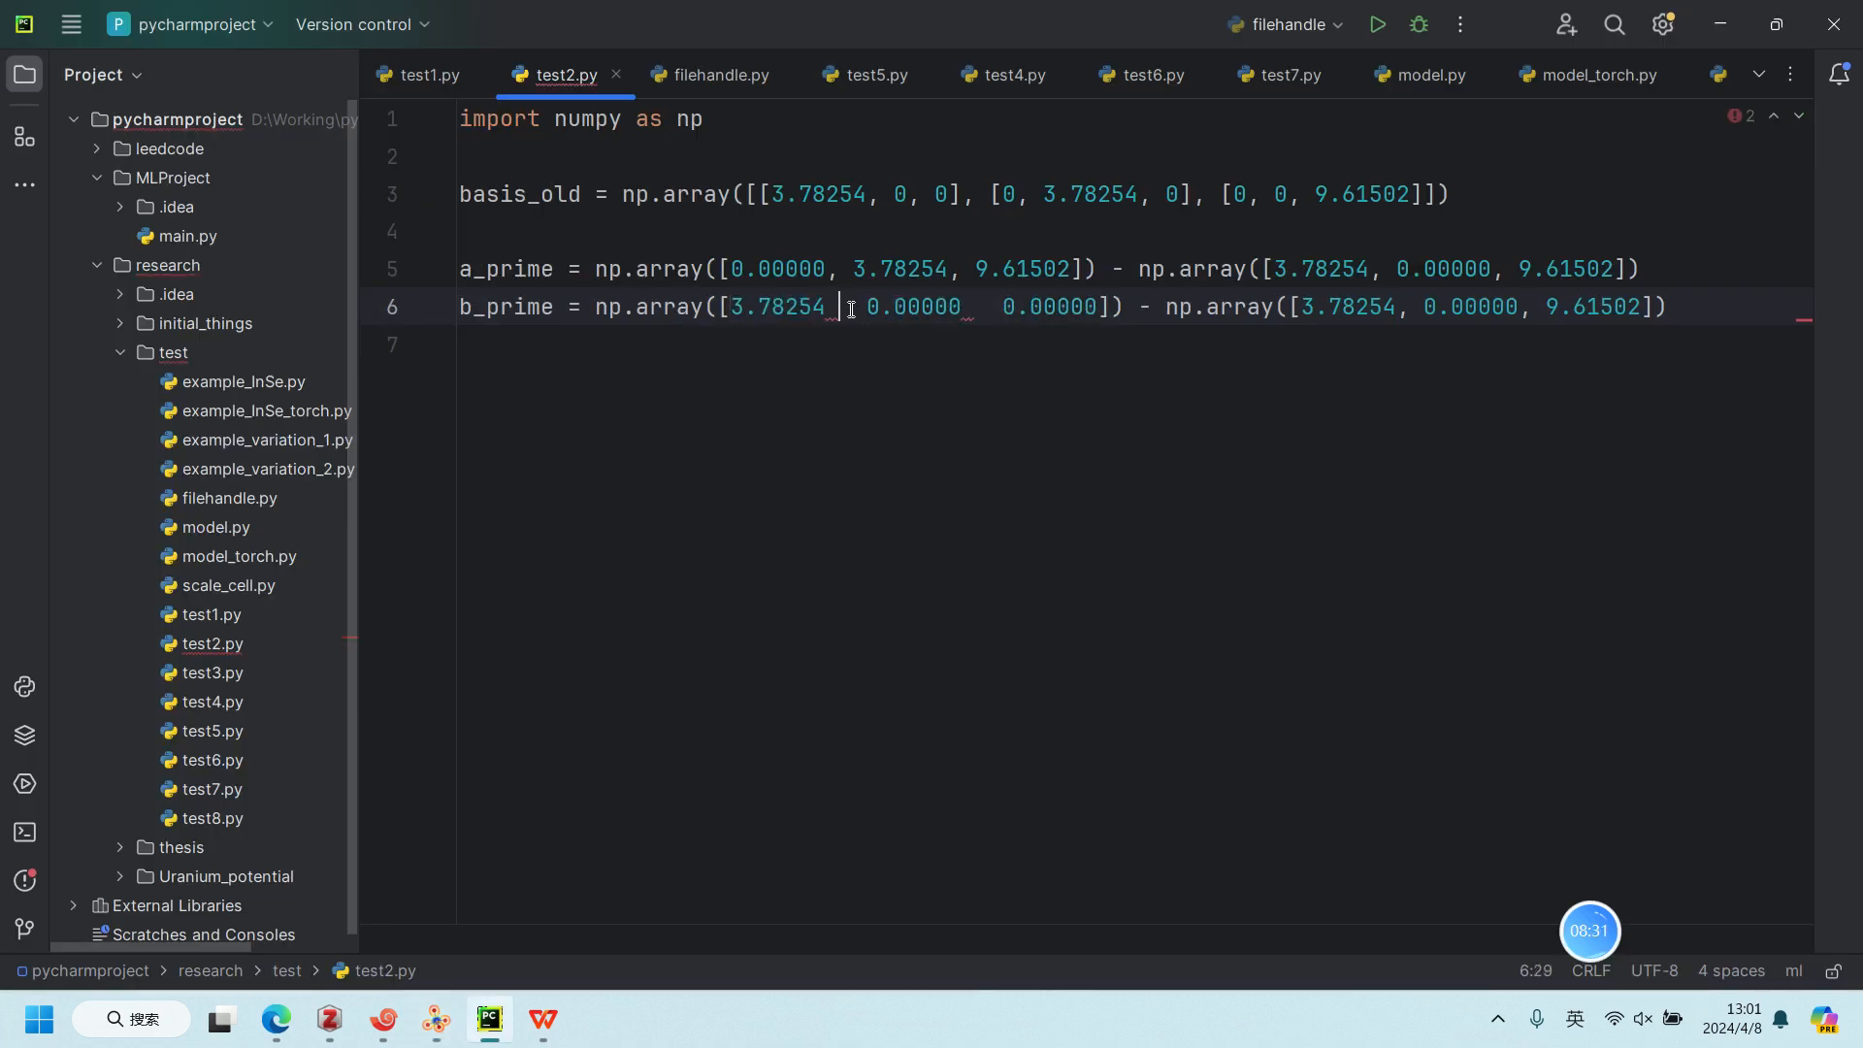
type(",")
left_click(1002, 306)
type(",")
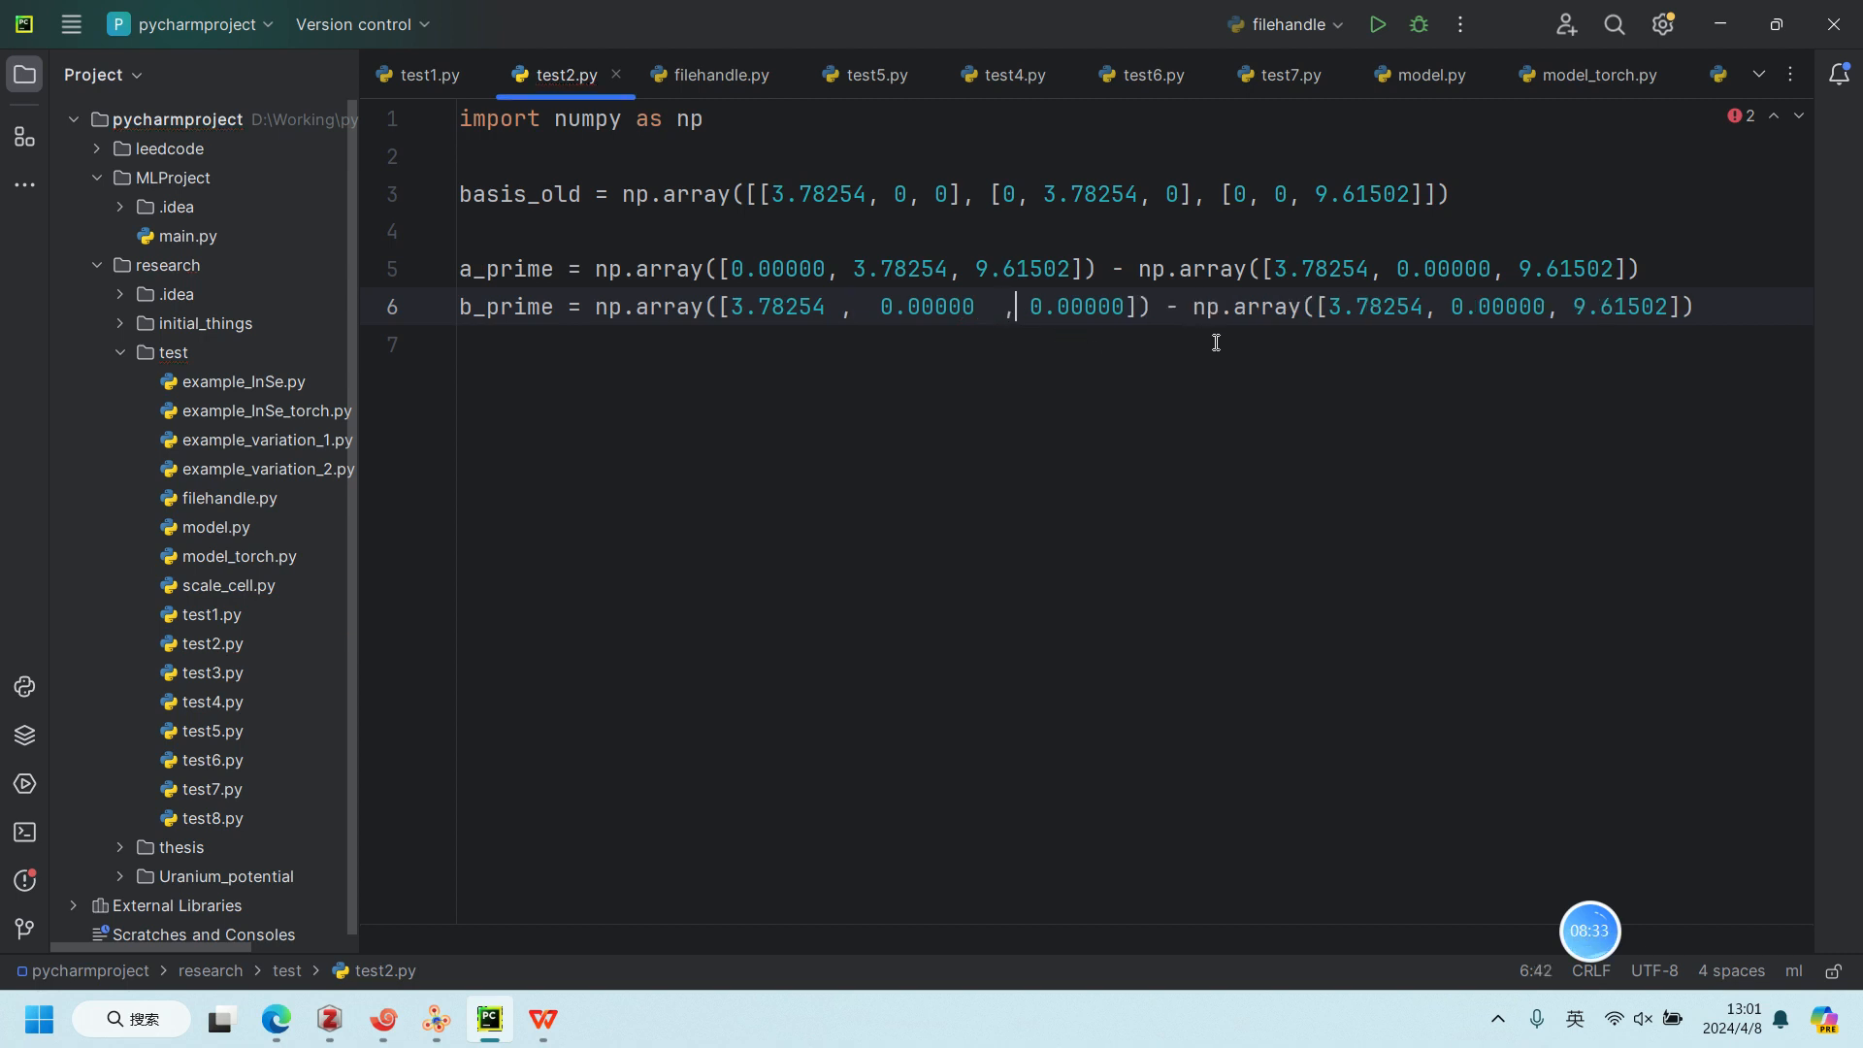
Step: Switch to VESTA and copy the Cartesian coordinates of the corner Ti atom at fractional position (1, 0, 1)
key("alt+Tab")
key("alt+Tab")
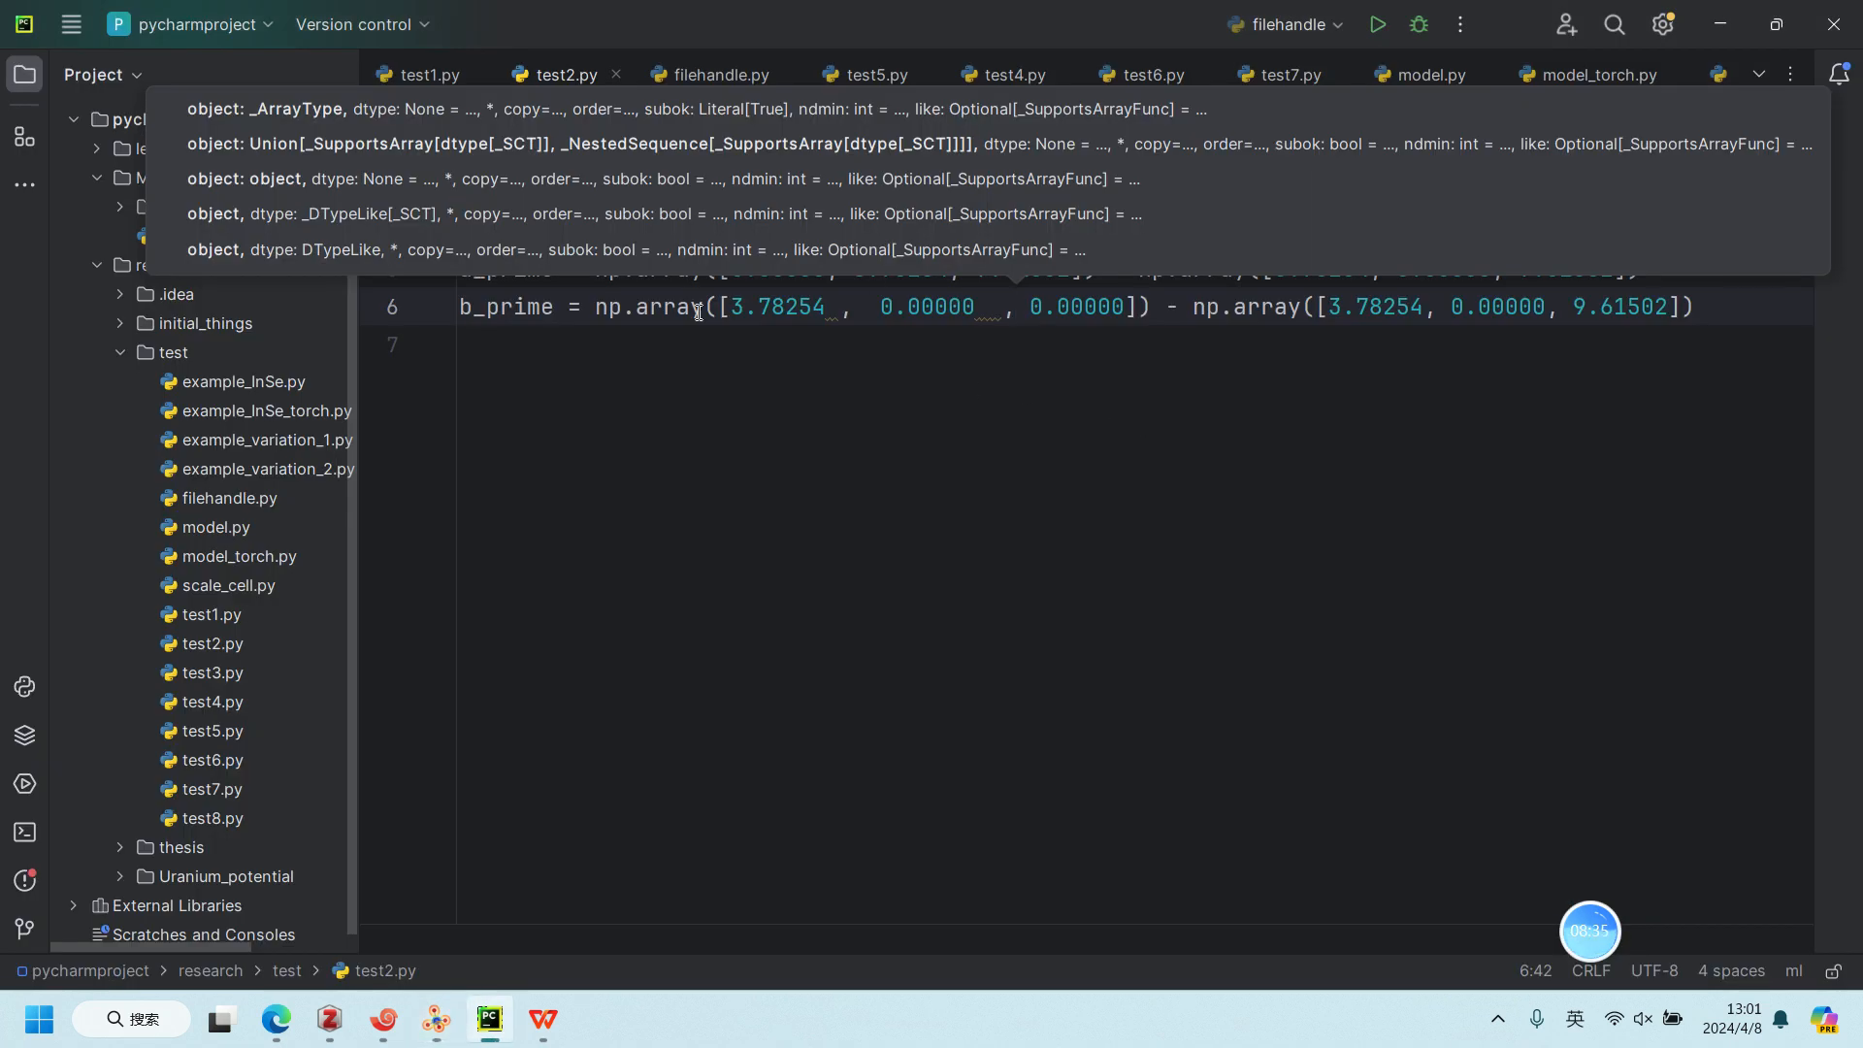
key("alt+Tab")
left_click_drag(1260, 531, 1174, 516)
left_click(853, 409)
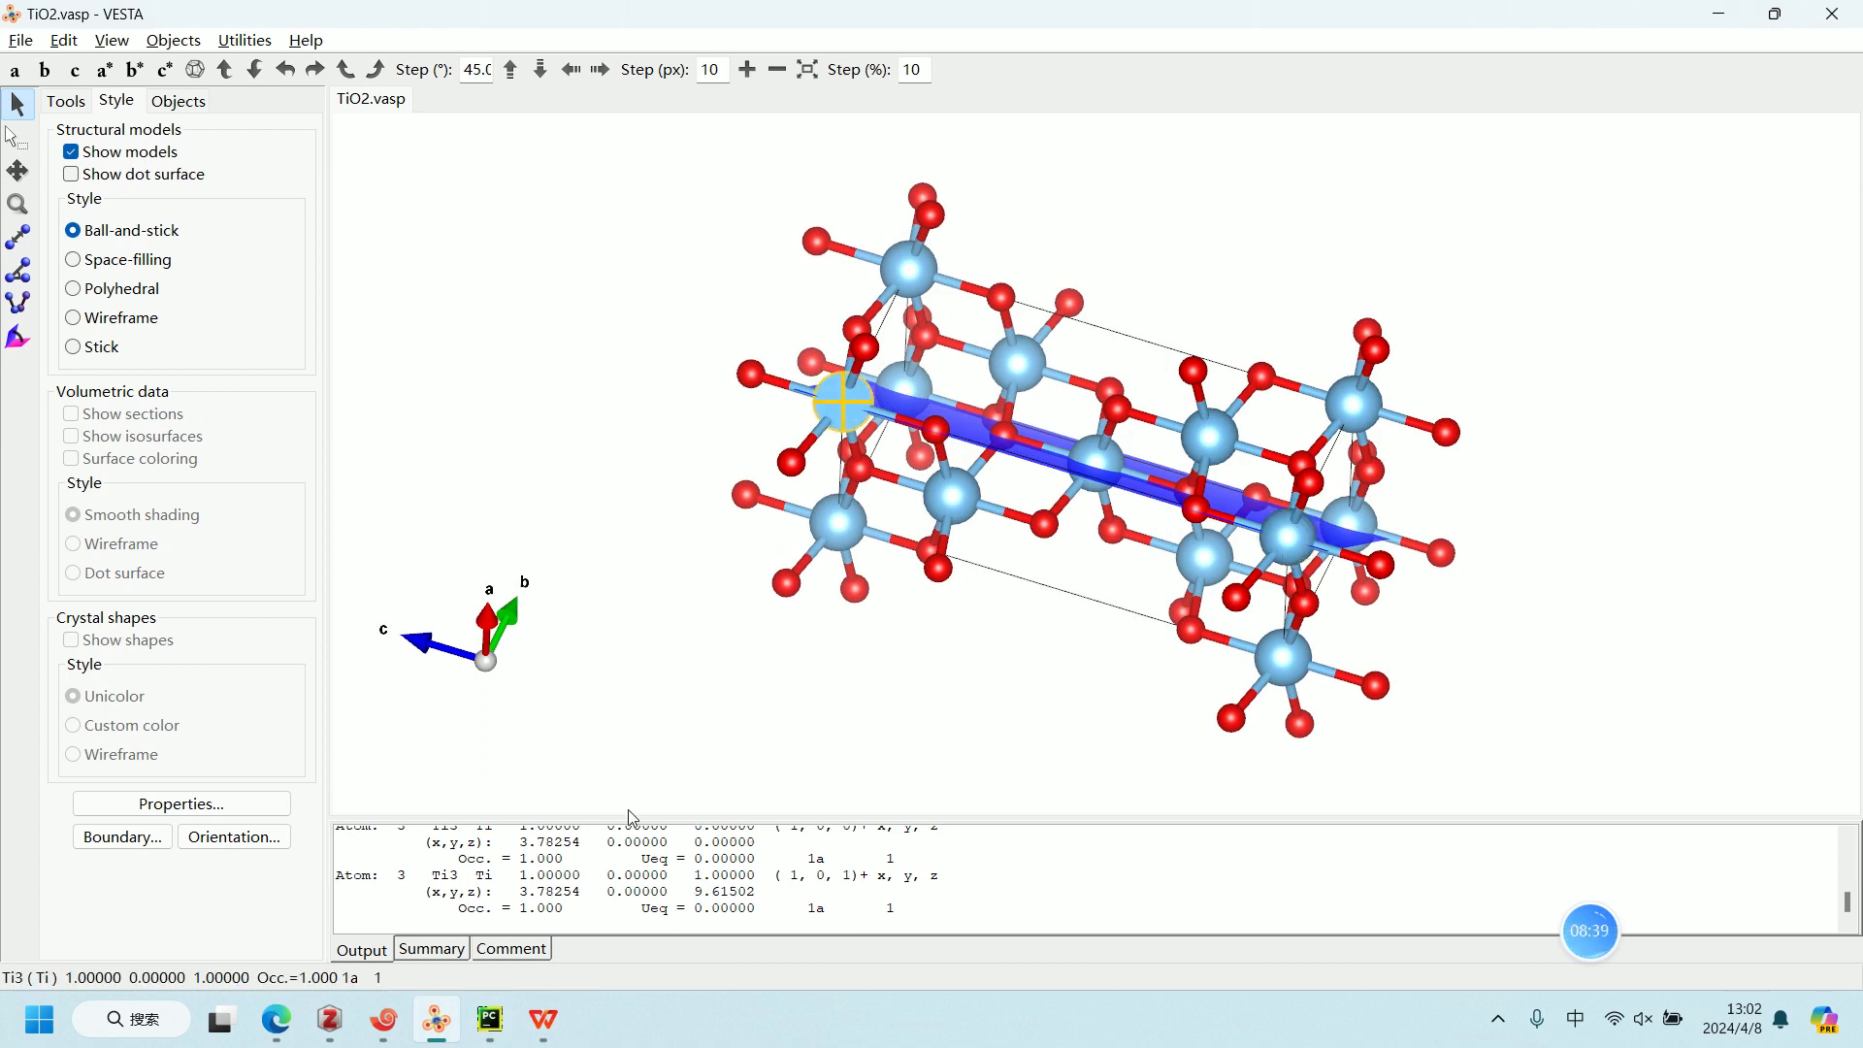
left_click_drag(513, 893, 730, 902)
right_click(729, 902)
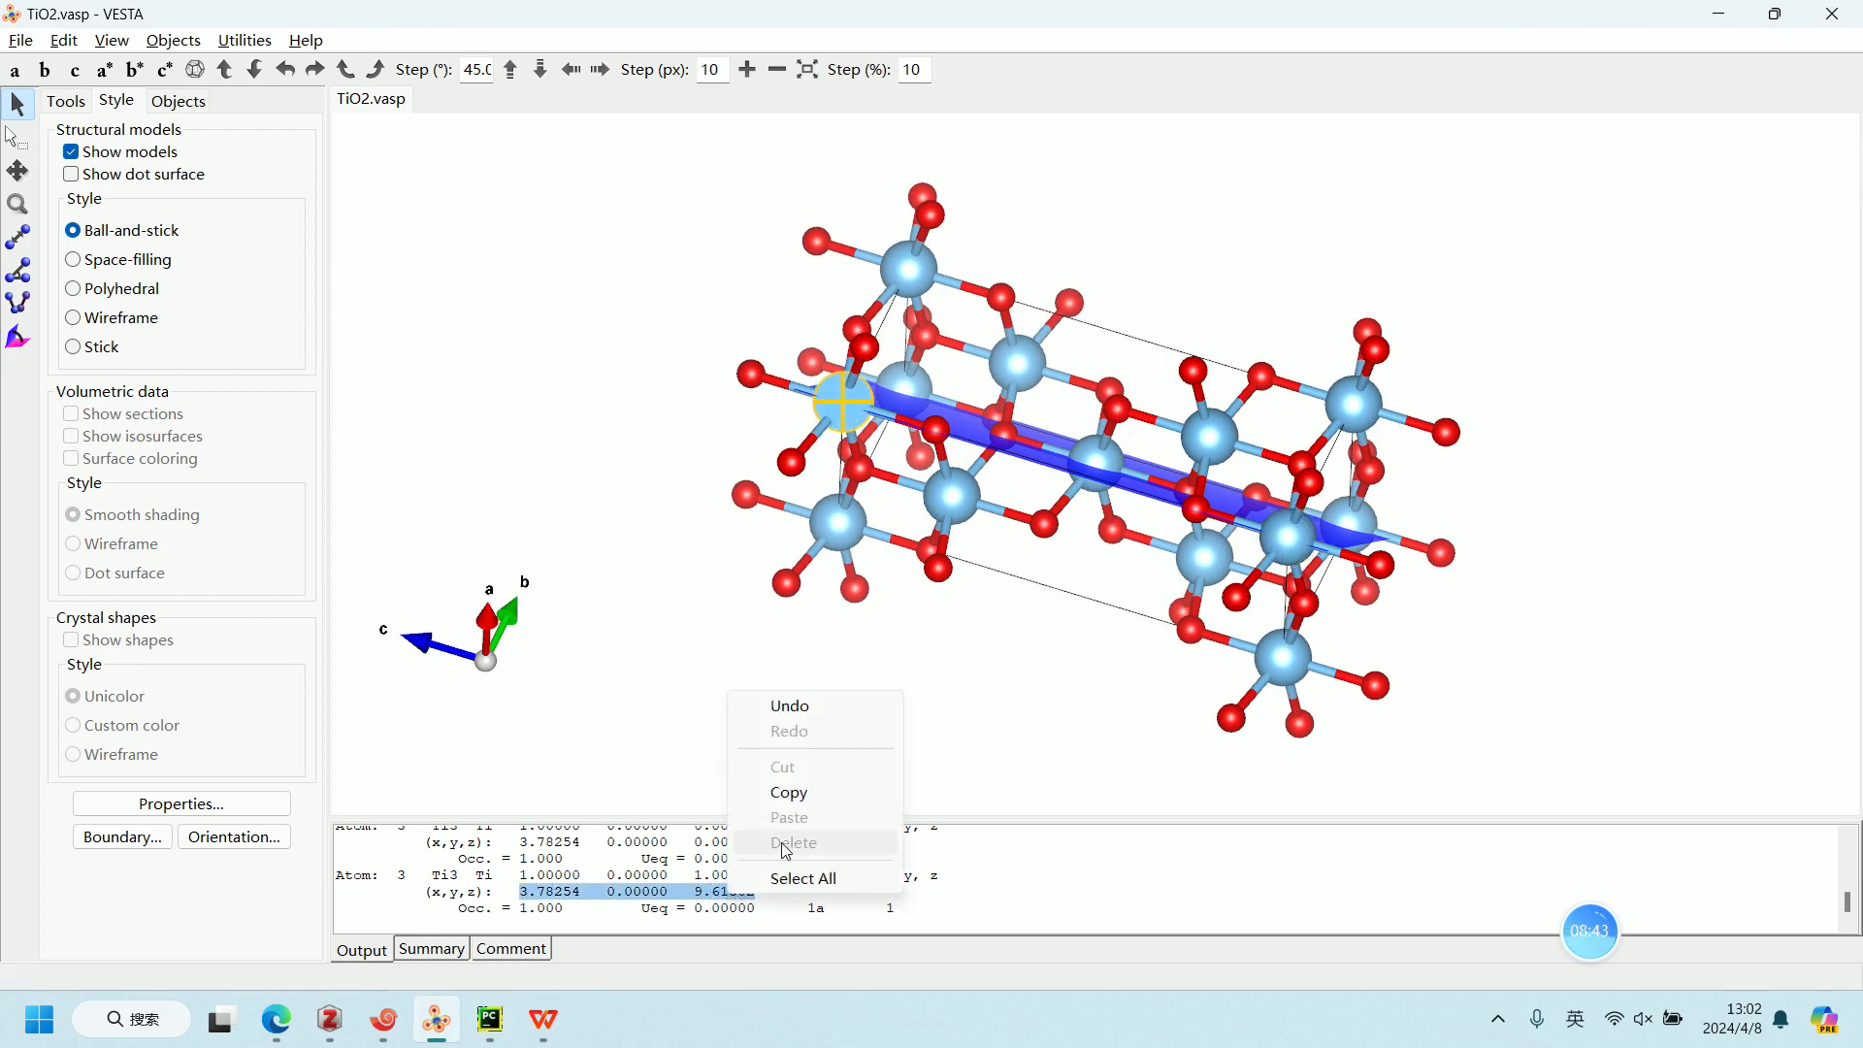
left_click(811, 790)
Step: Return to PyCharm and replace the second b_prime array's values with 3.78254, 0.00000, 9.61502, separated by commas
key("alt+Tab")
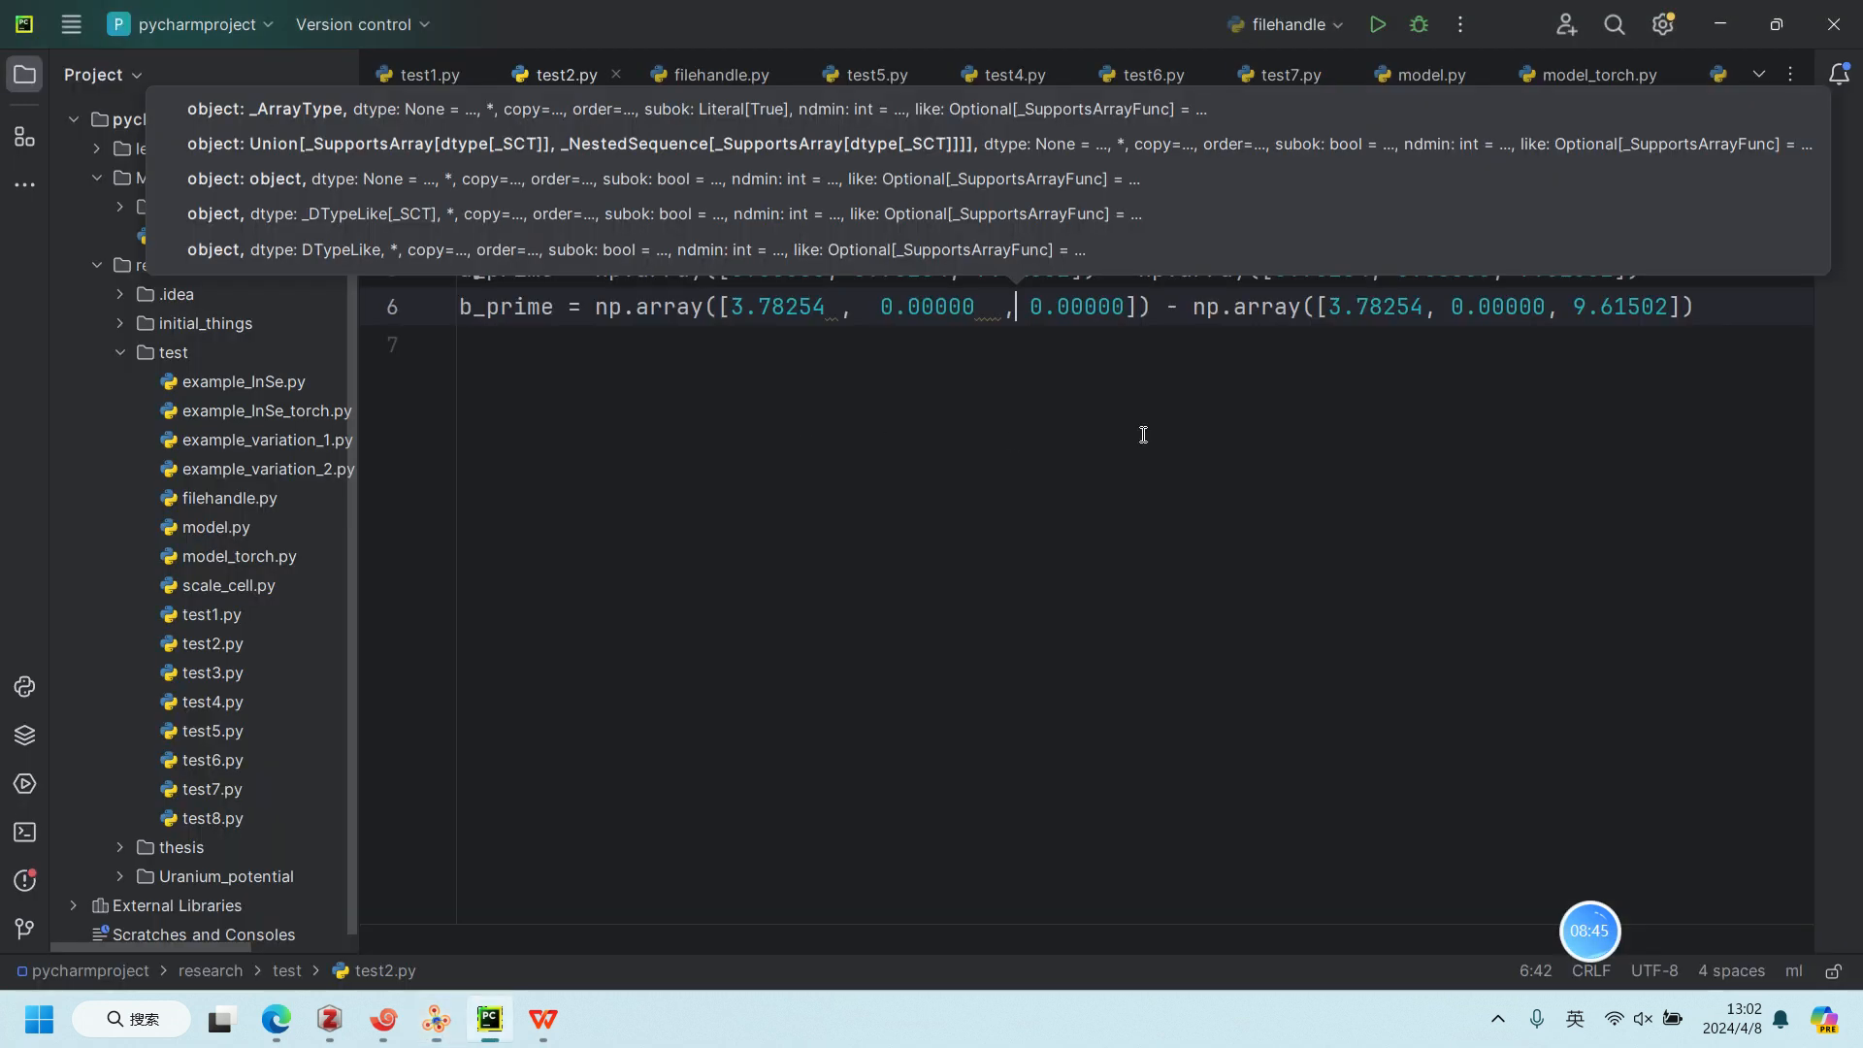
left_click_drag(1335, 304, 1674, 300)
key("ctrl+v")
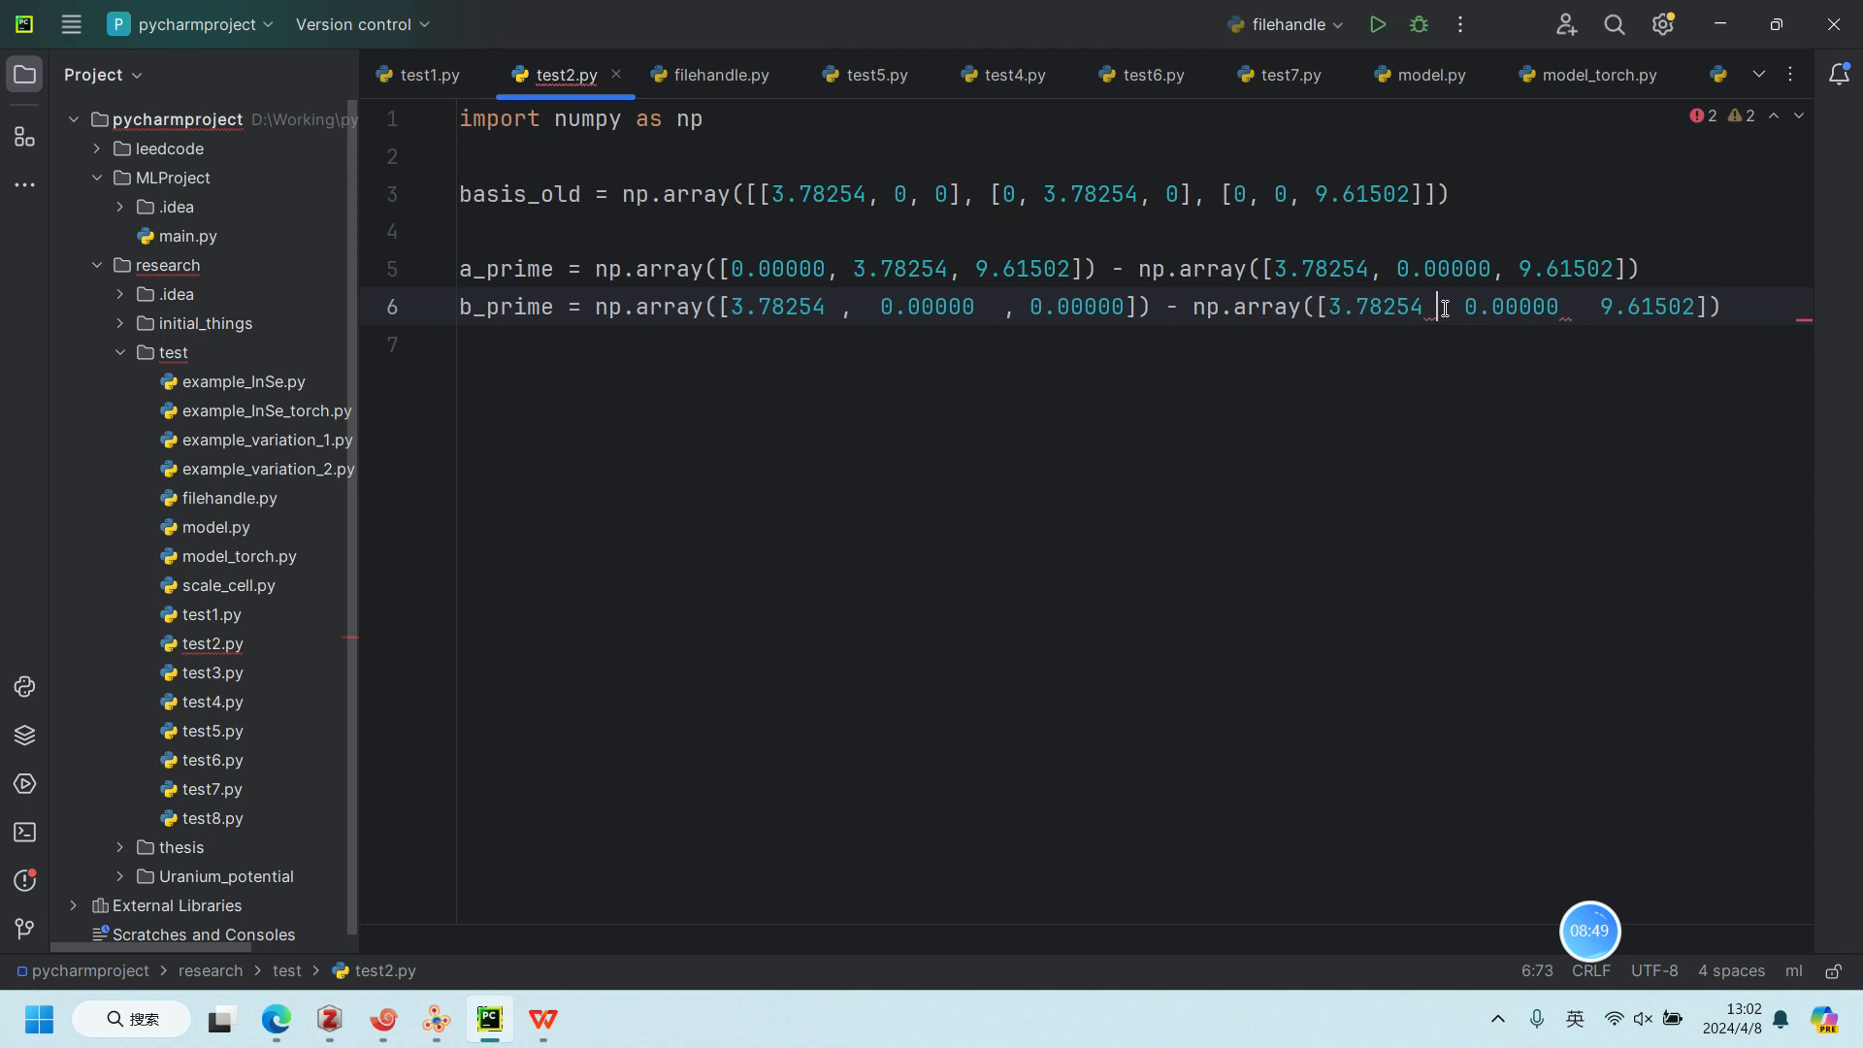
type(",")
left_click(1586, 310)
type(",")
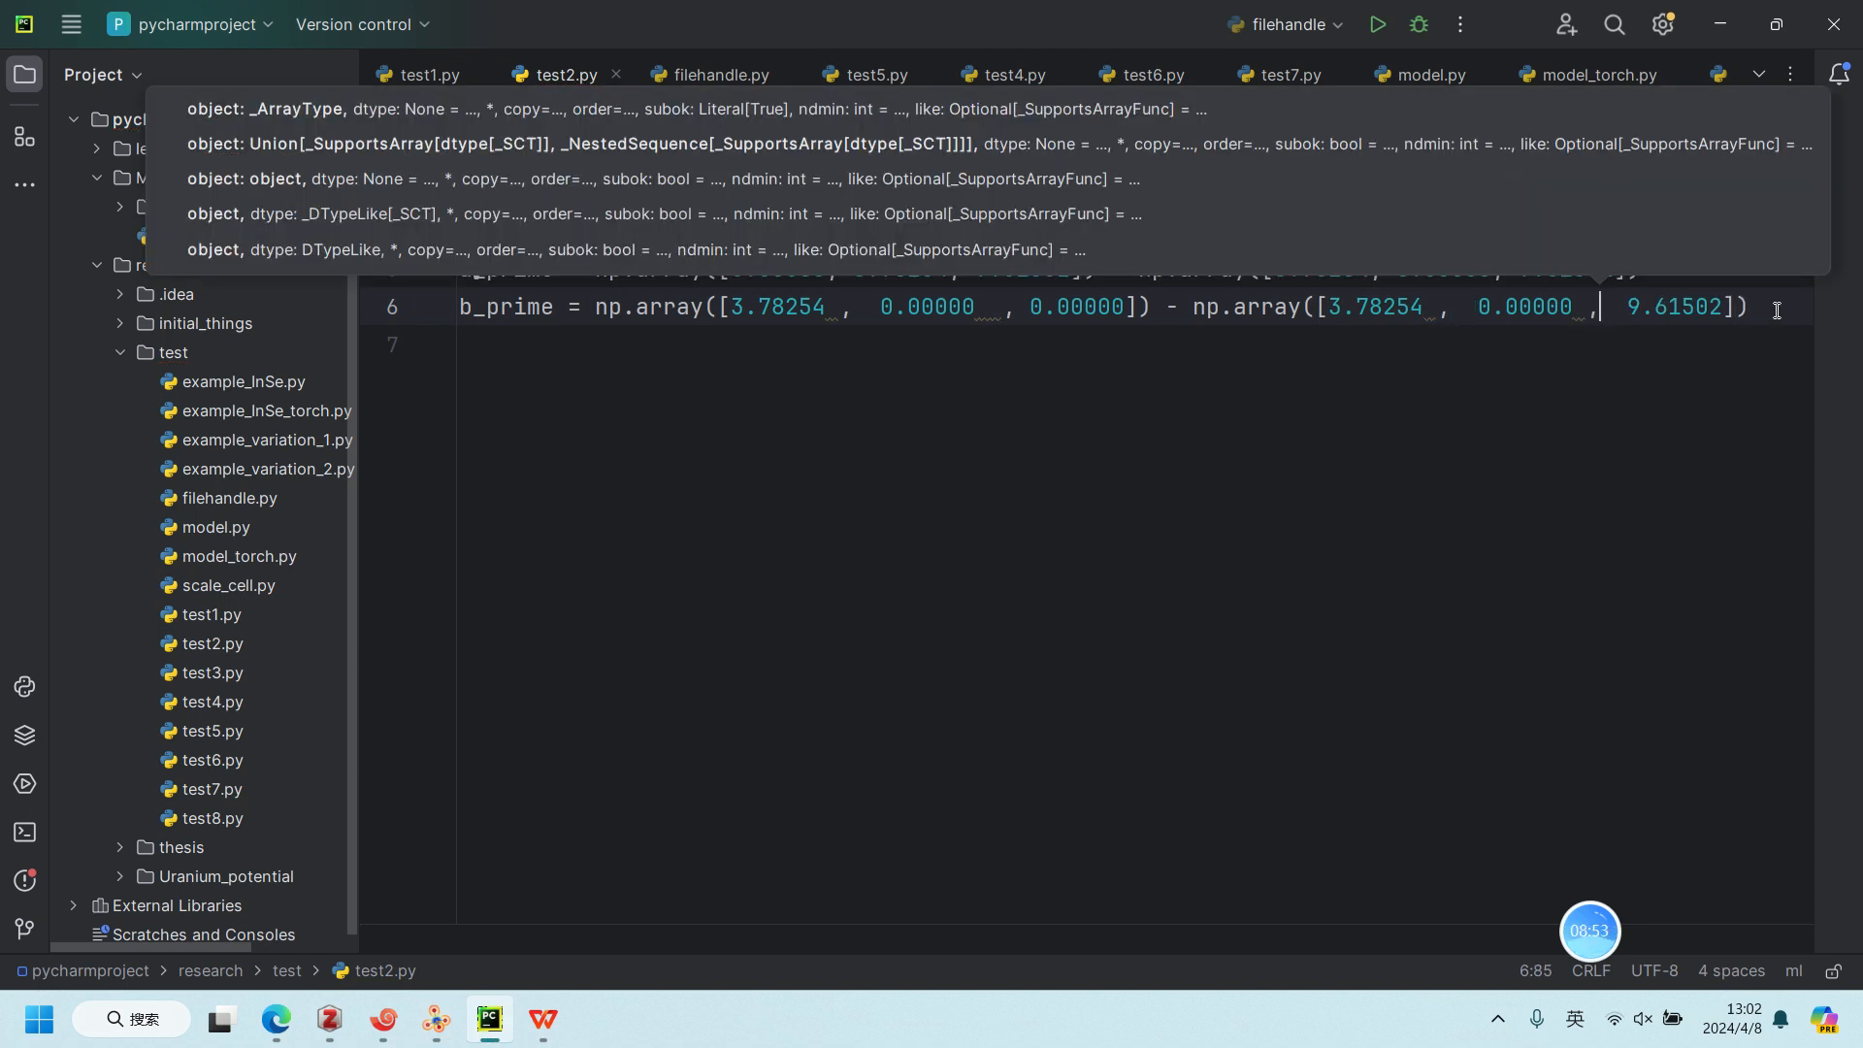
Step: Reformat the script's code and add a new line below the b_prime statement
key("ctrl+alt+l")
left_click(1755, 310)
key("Return")
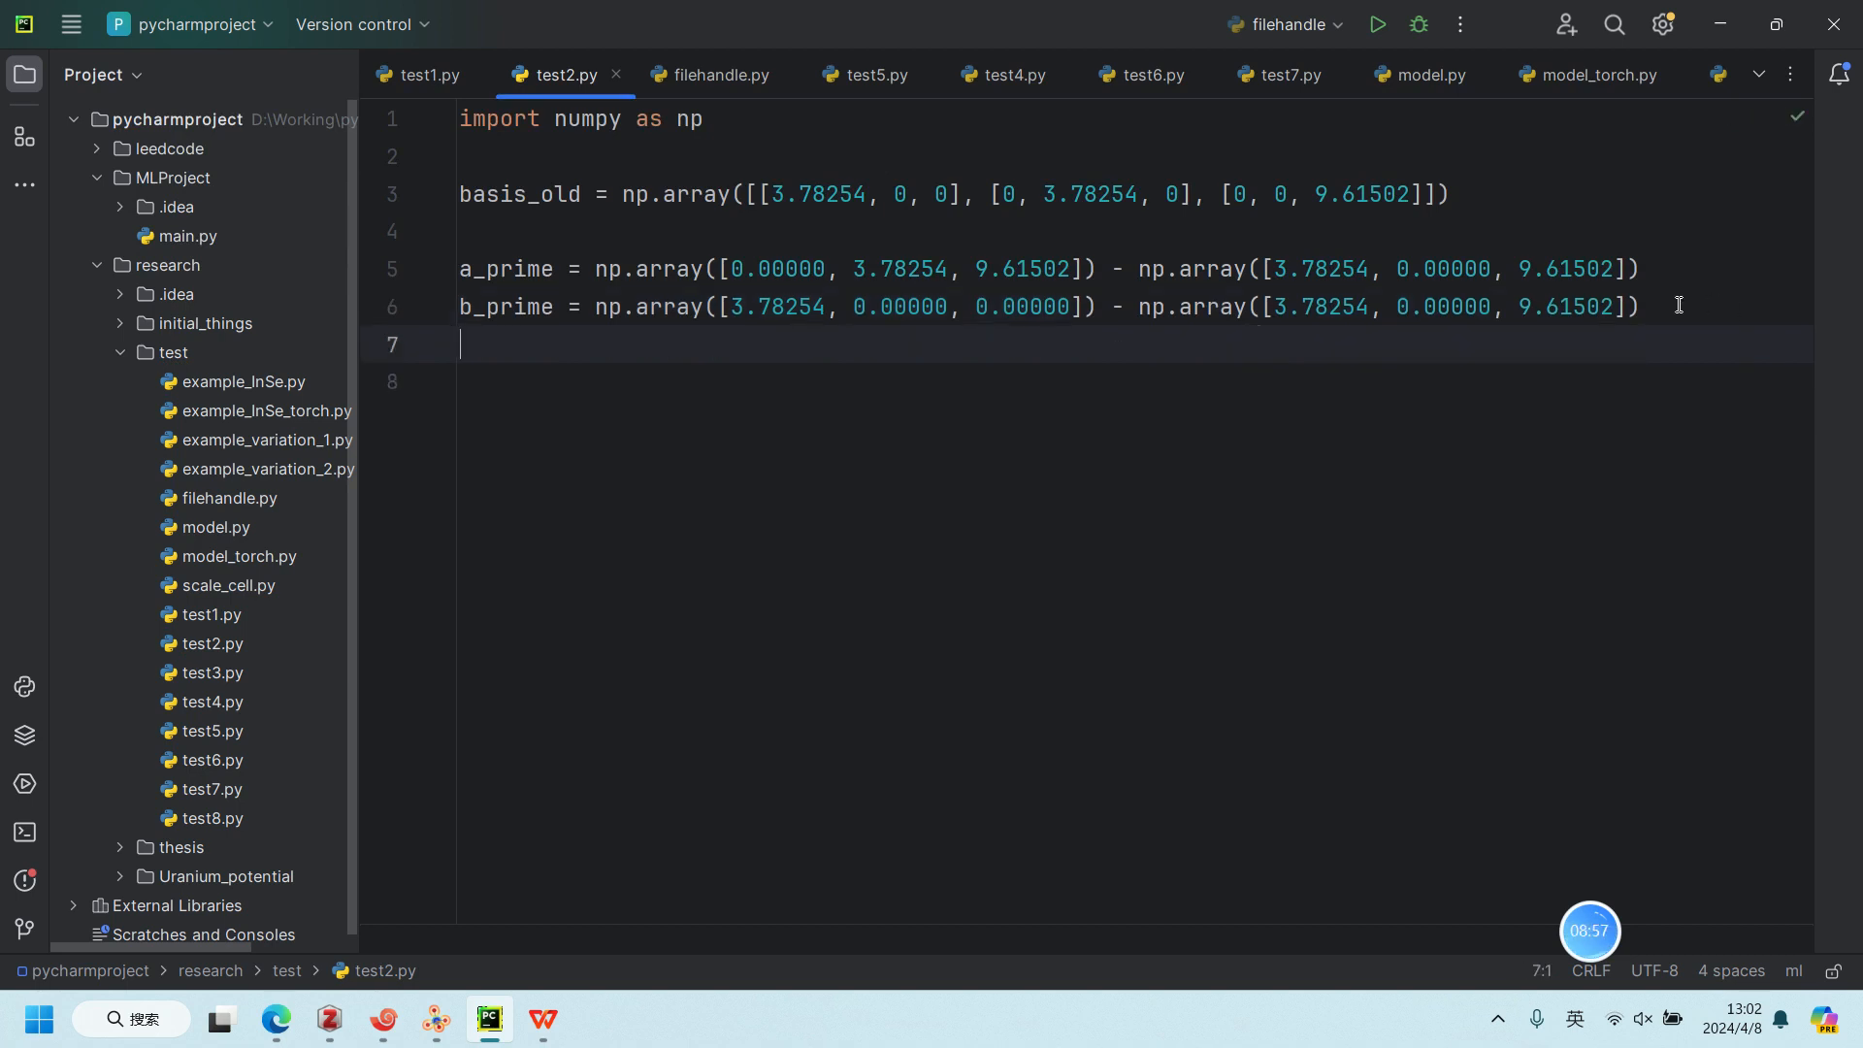
Step: Switch to VESTA, compare the corner Ti atoms at (1, 1, 1) and (0, 0, 1) beside the plane, and select the one at (1, 1, 1)
key("alt+Tab")
mouse_move(1134, 472)
left_mouse_down()
mouse_move(1121, 530)
mouse_move(1189, 506)
mouse_move(1102, 491)
mouse_move(1150, 495)
mouse_move(1068, 453)
mouse_move(1113, 479)
left_mouse_up()
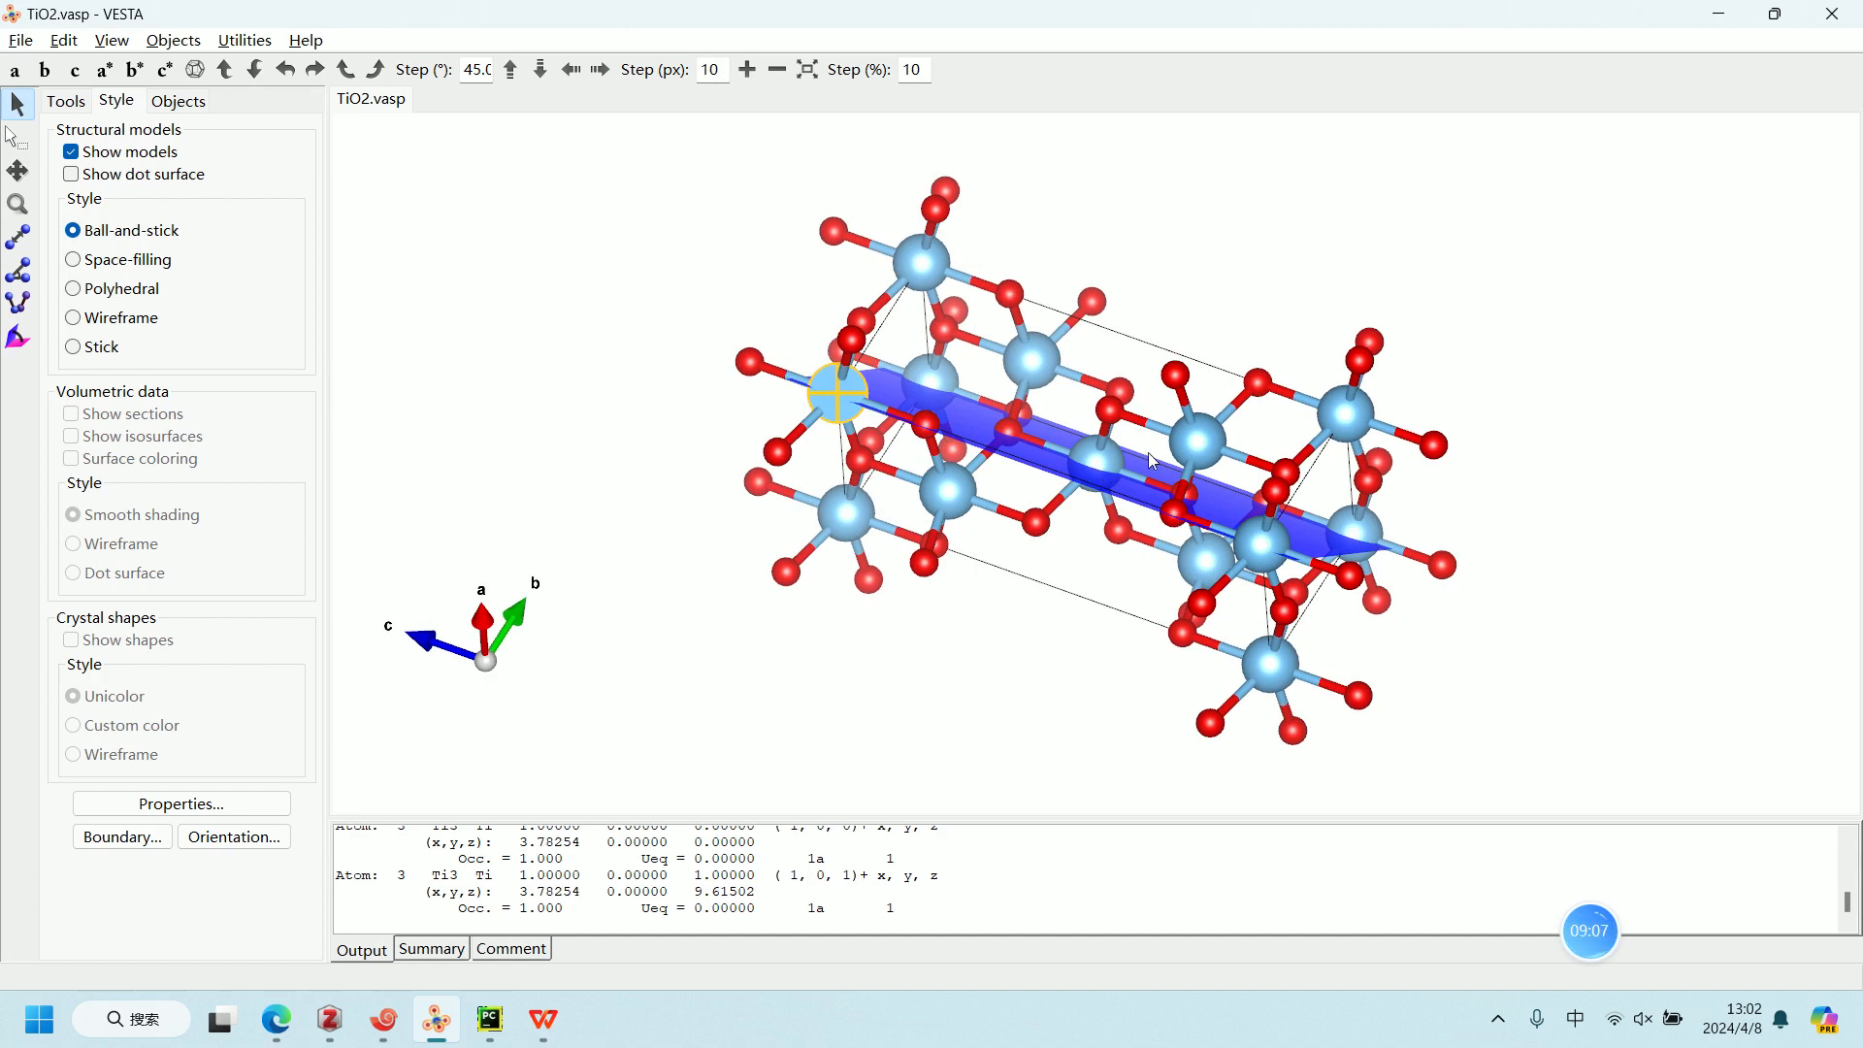
mouse_move(1020, 427)
left_mouse_down()
mouse_move(1045, 435)
mouse_move(1026, 434)
left_mouse_up()
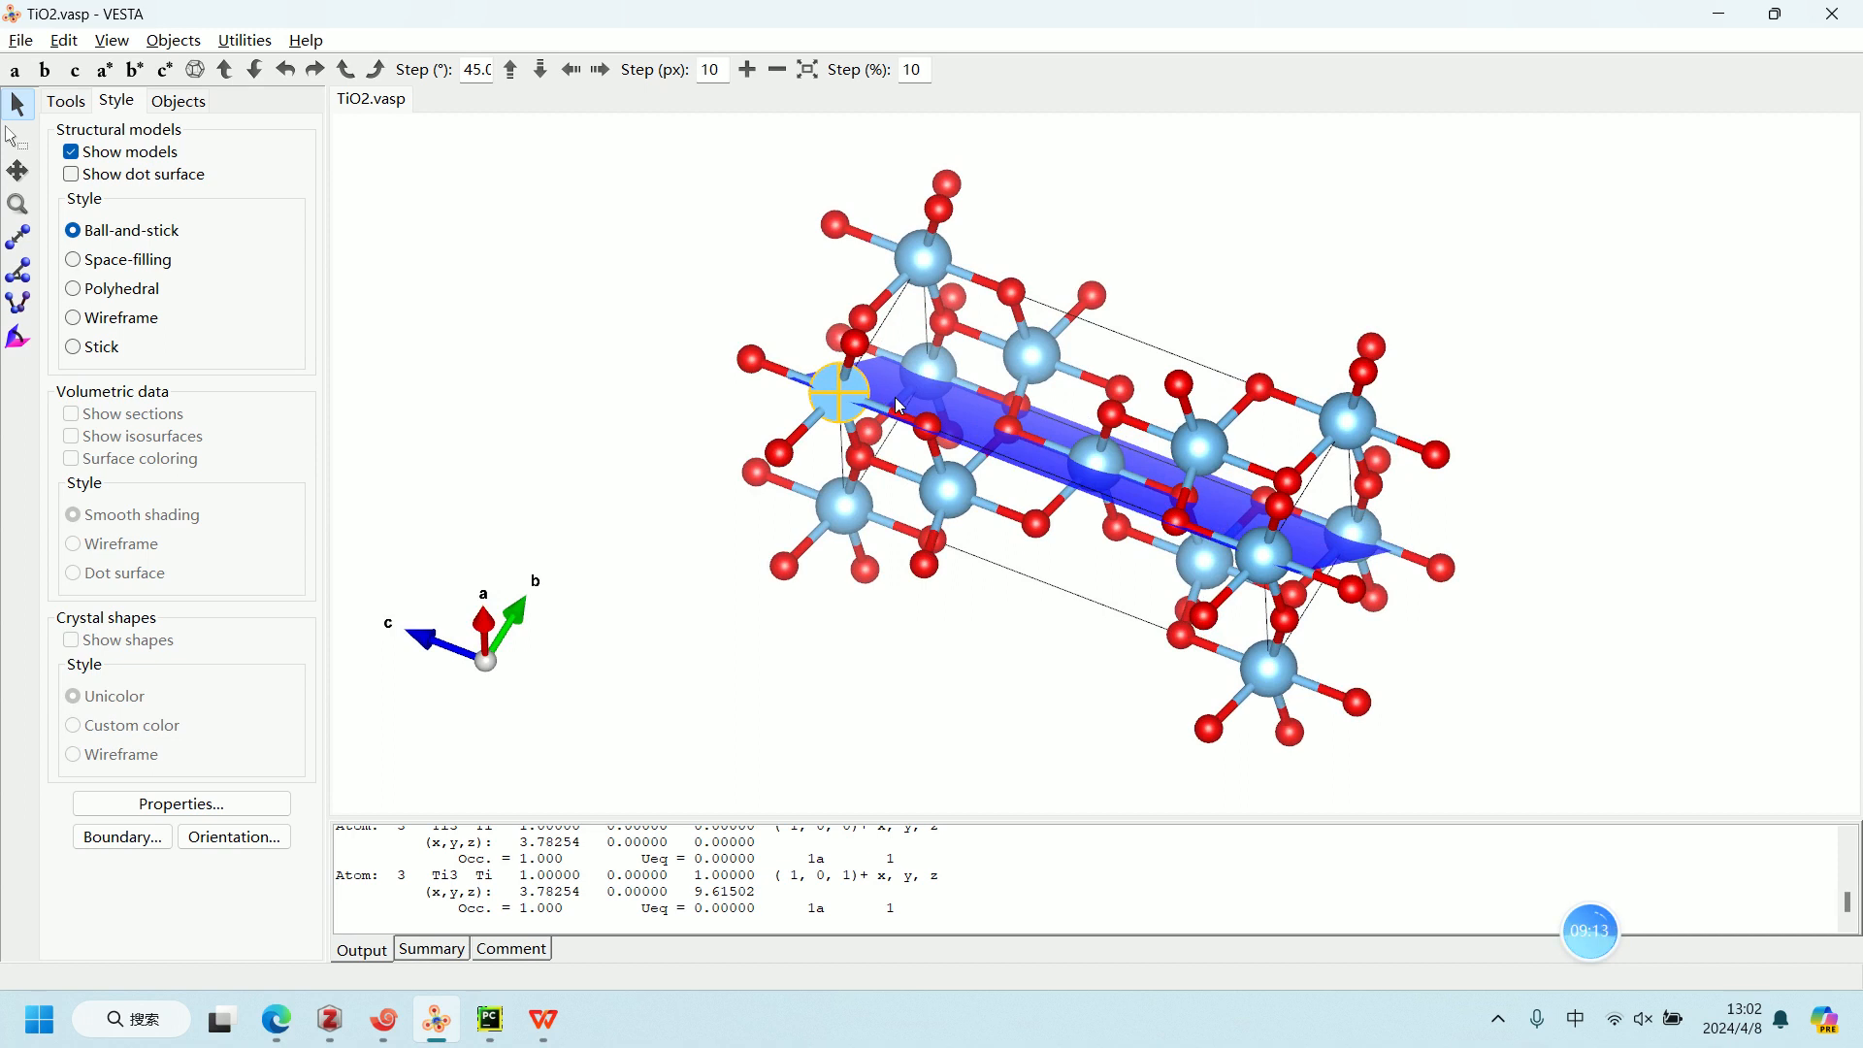
left_click_drag(912, 417, 978, 390)
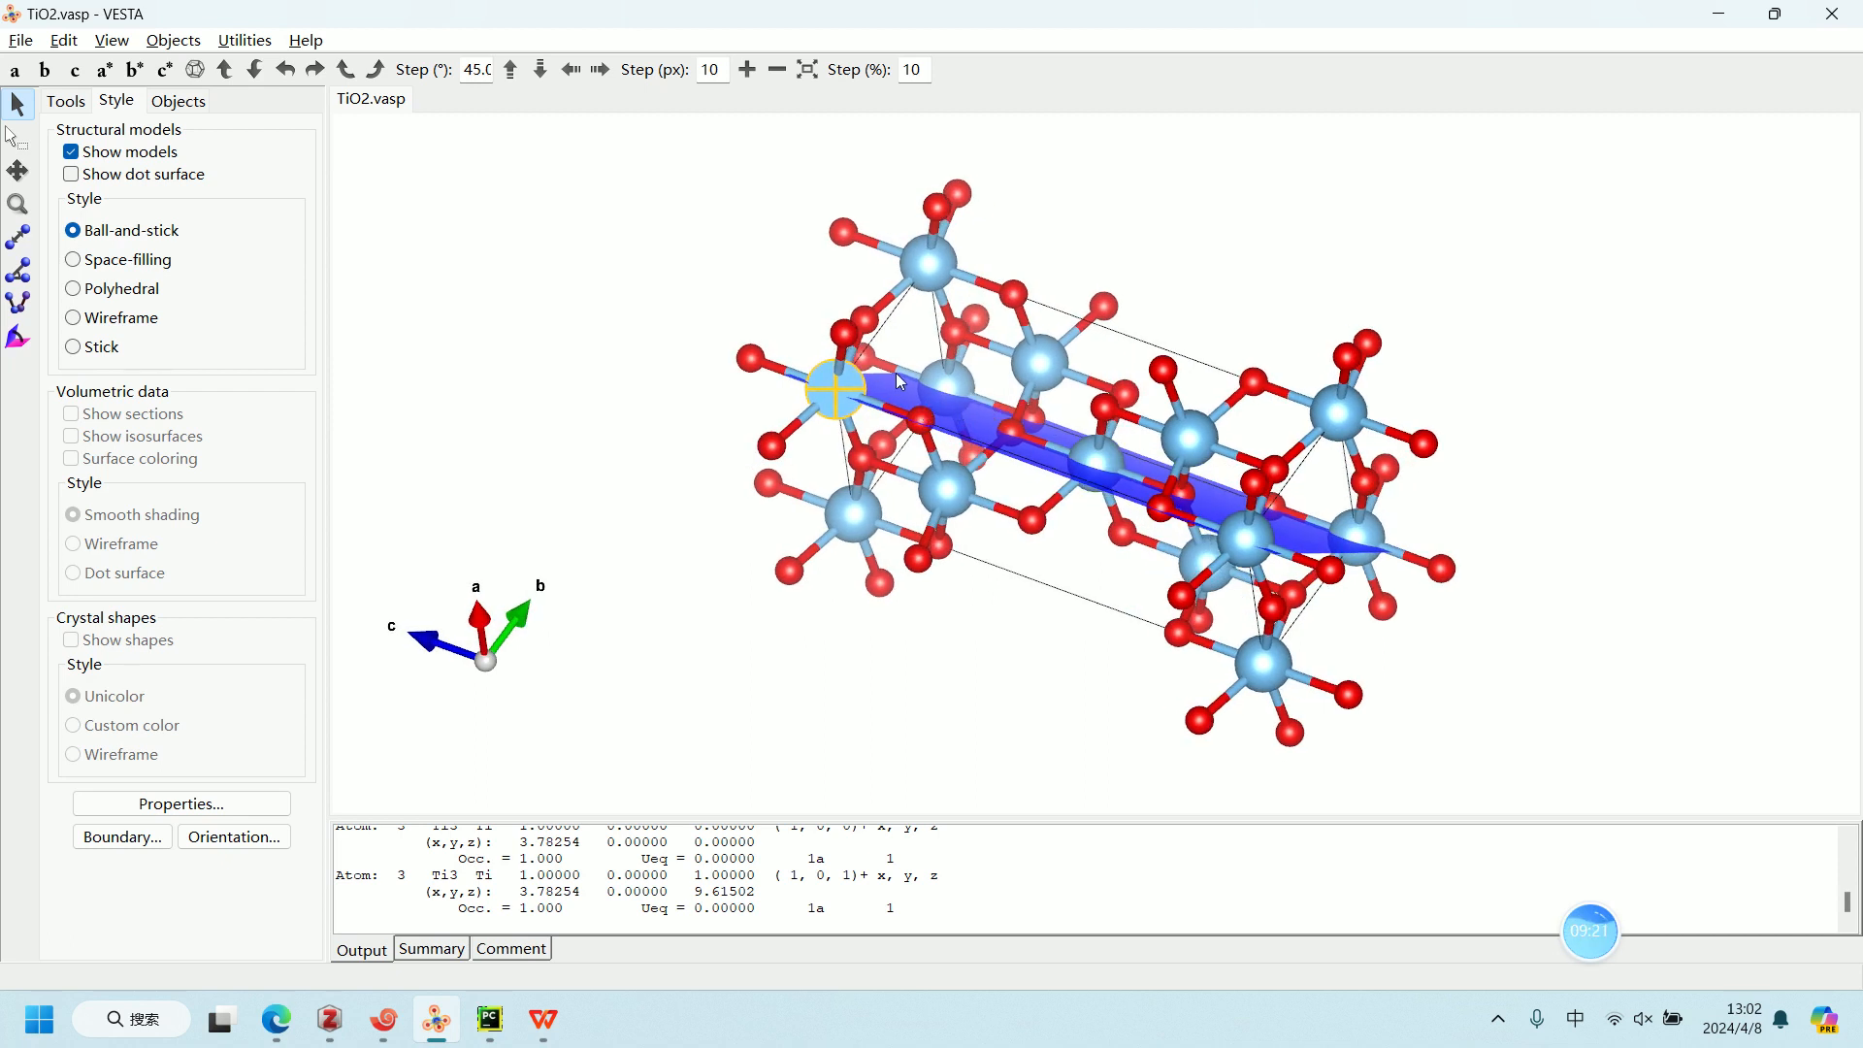
left_click_drag(855, 519, 867, 509)
left_click(933, 260)
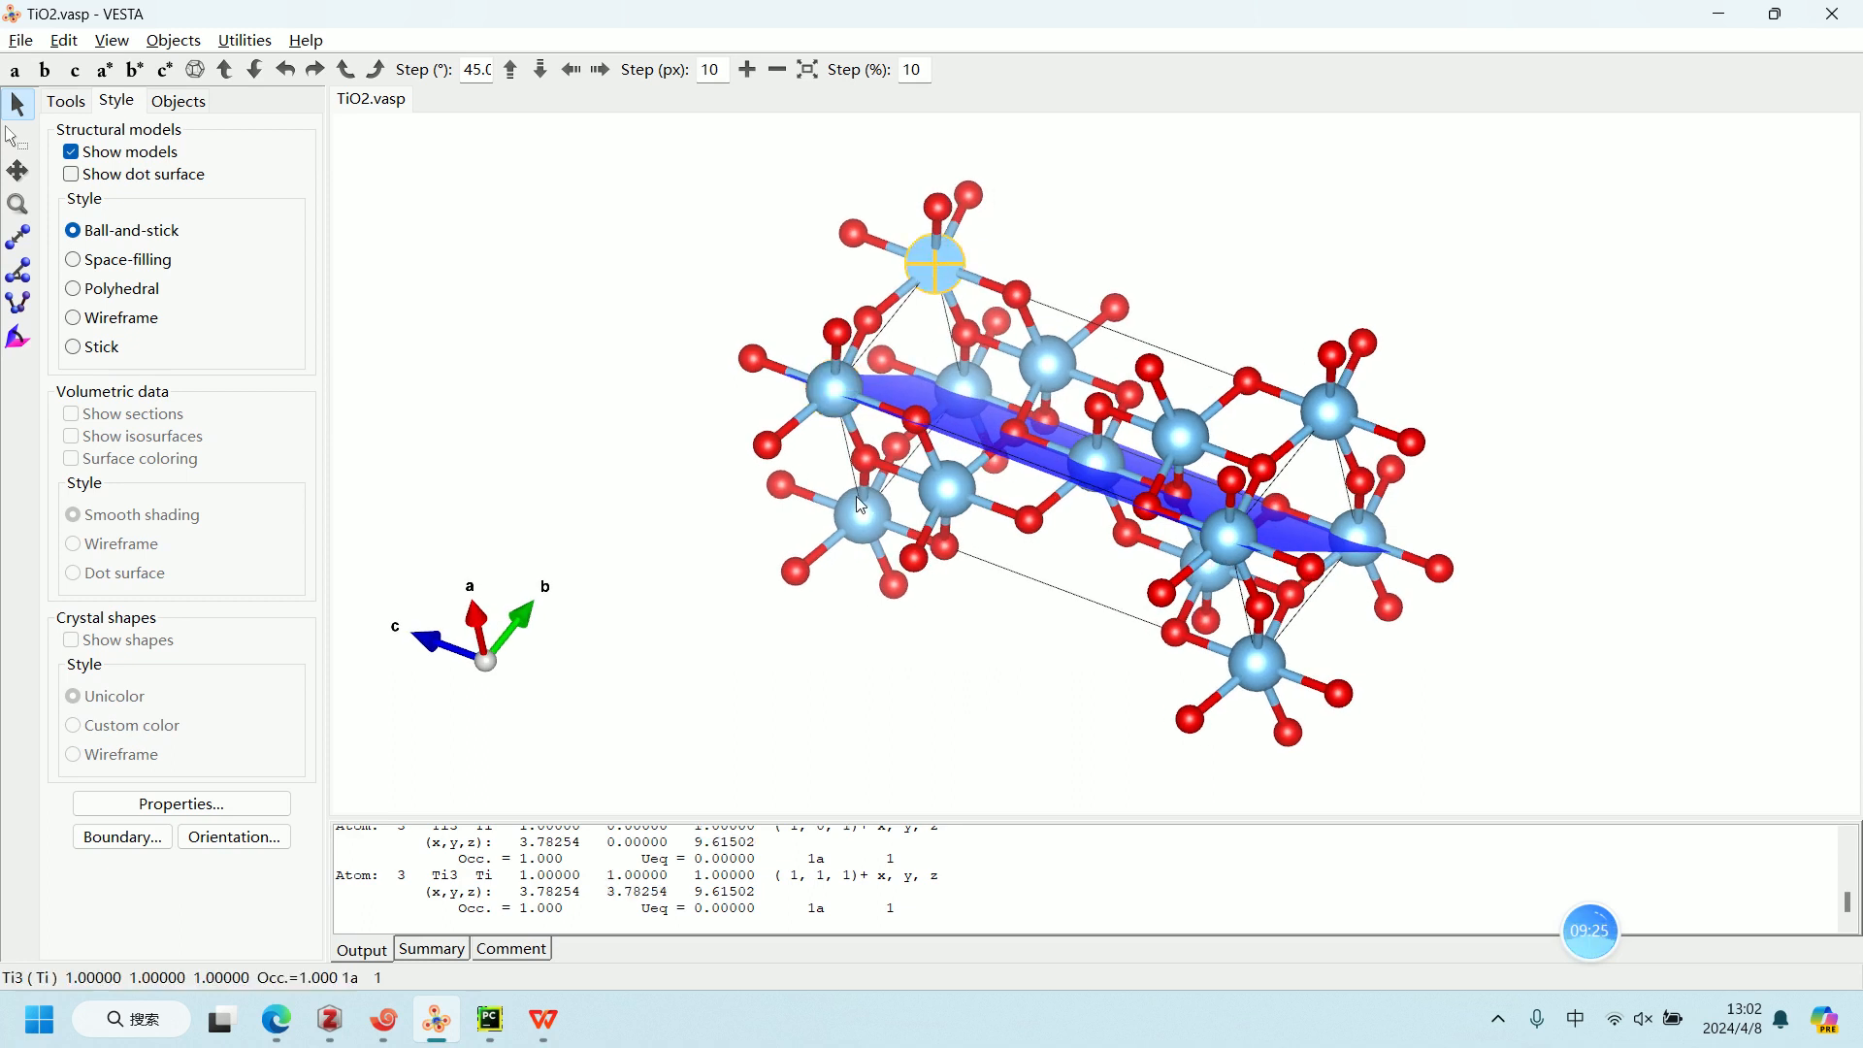
left_click_drag(968, 371, 943, 307)
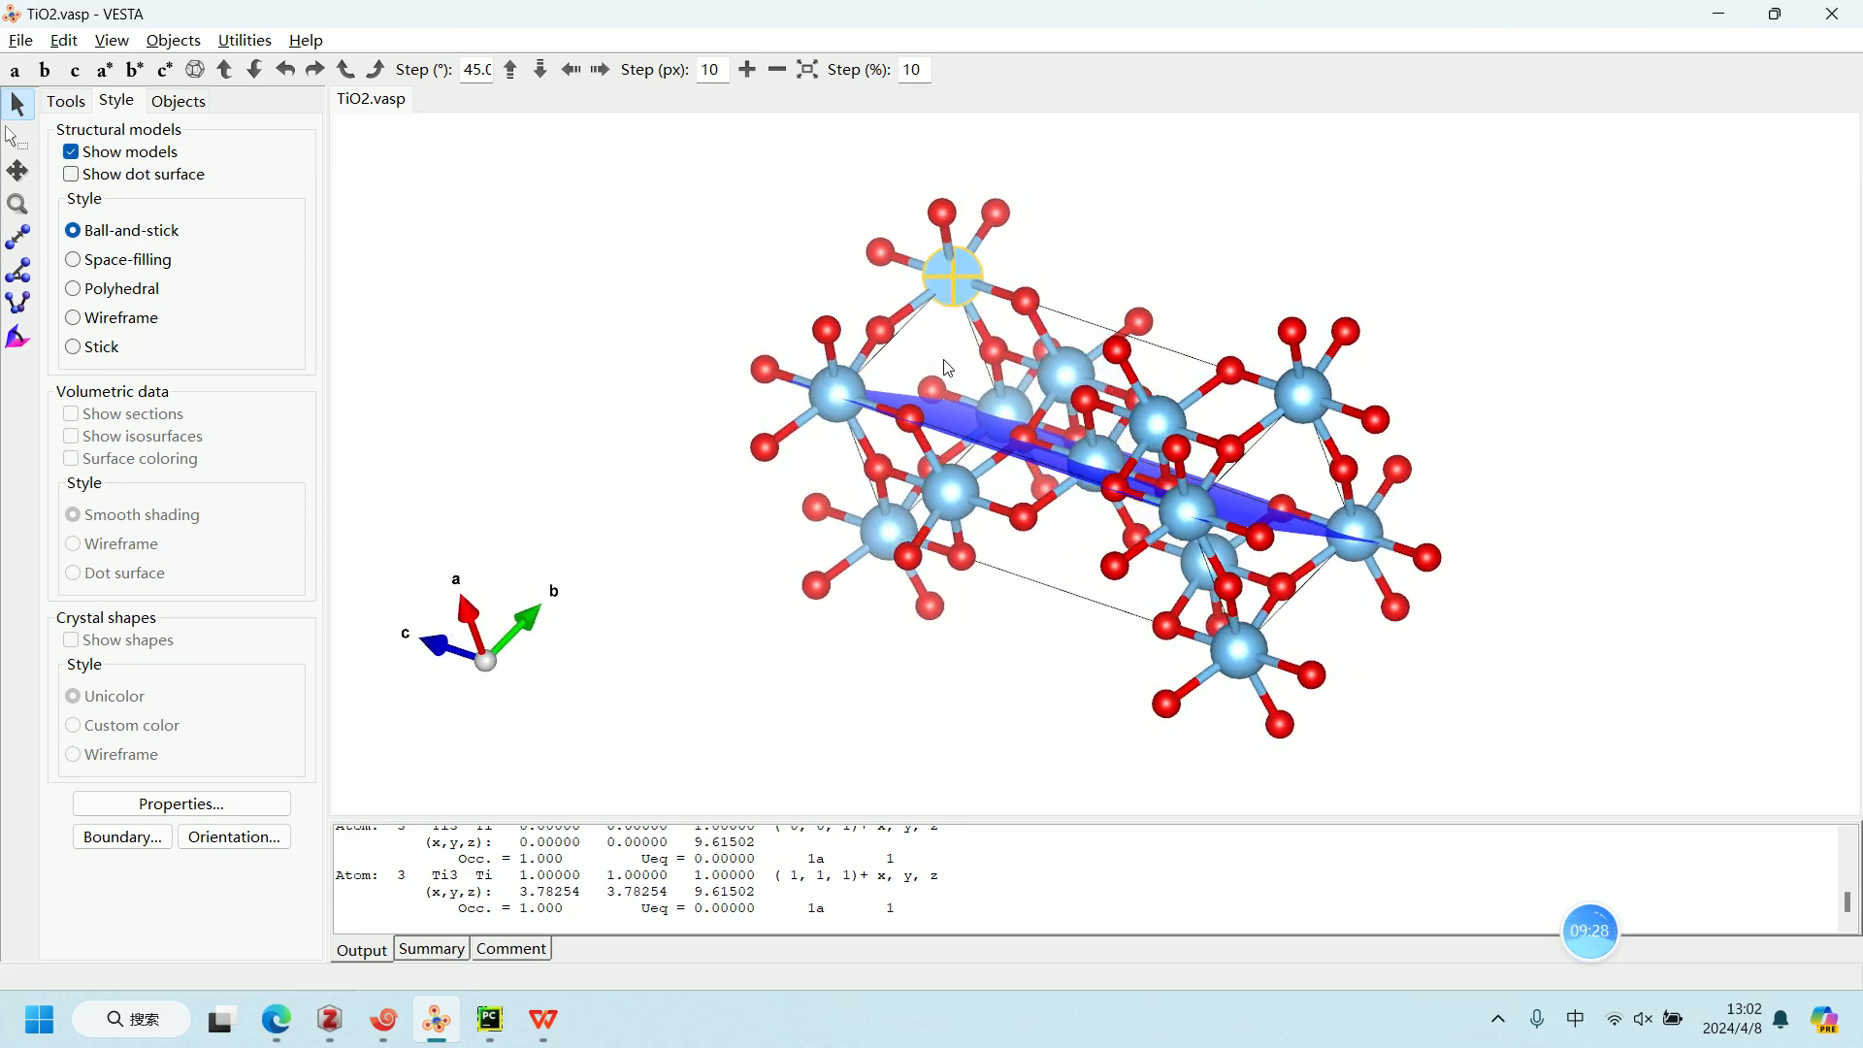
left_click(892, 519)
mouse_move(893, 519)
left_mouse_down()
mouse_move(912, 367)
mouse_move(1377, 446)
mouse_move(995, 374)
left_mouse_up()
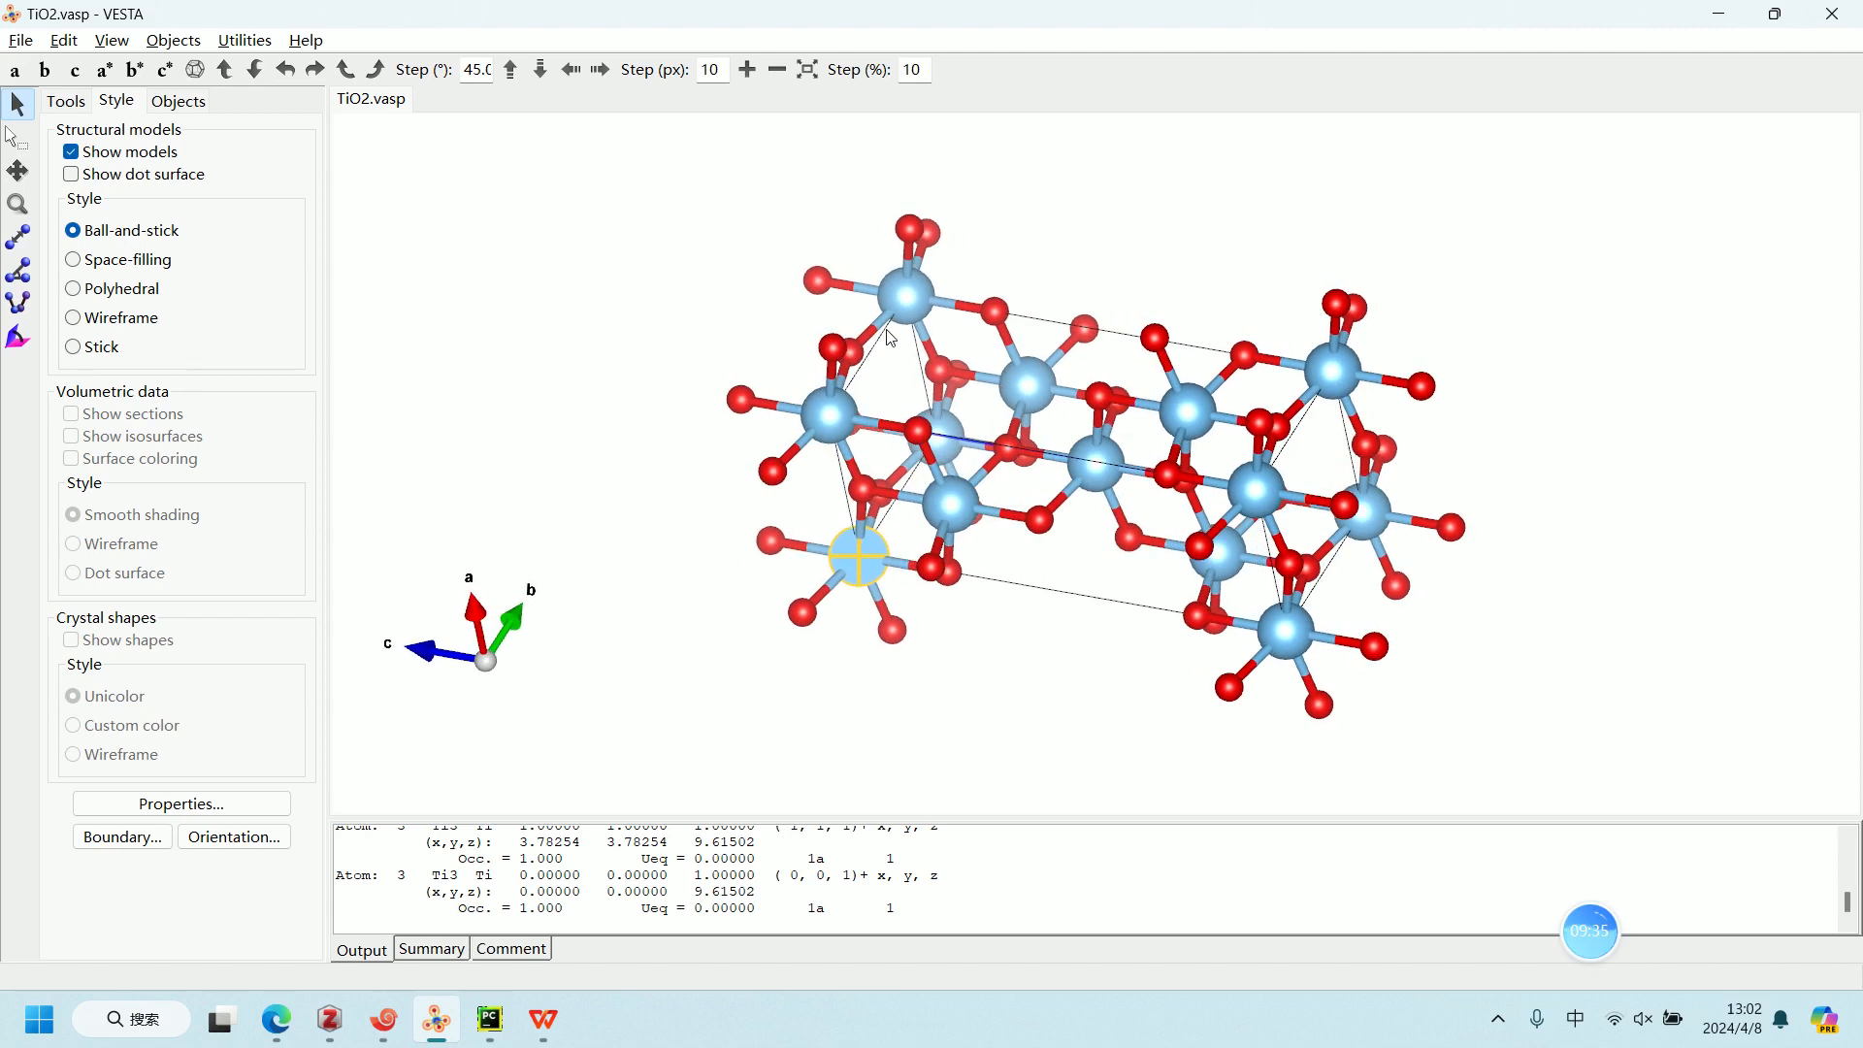
left_click(906, 296)
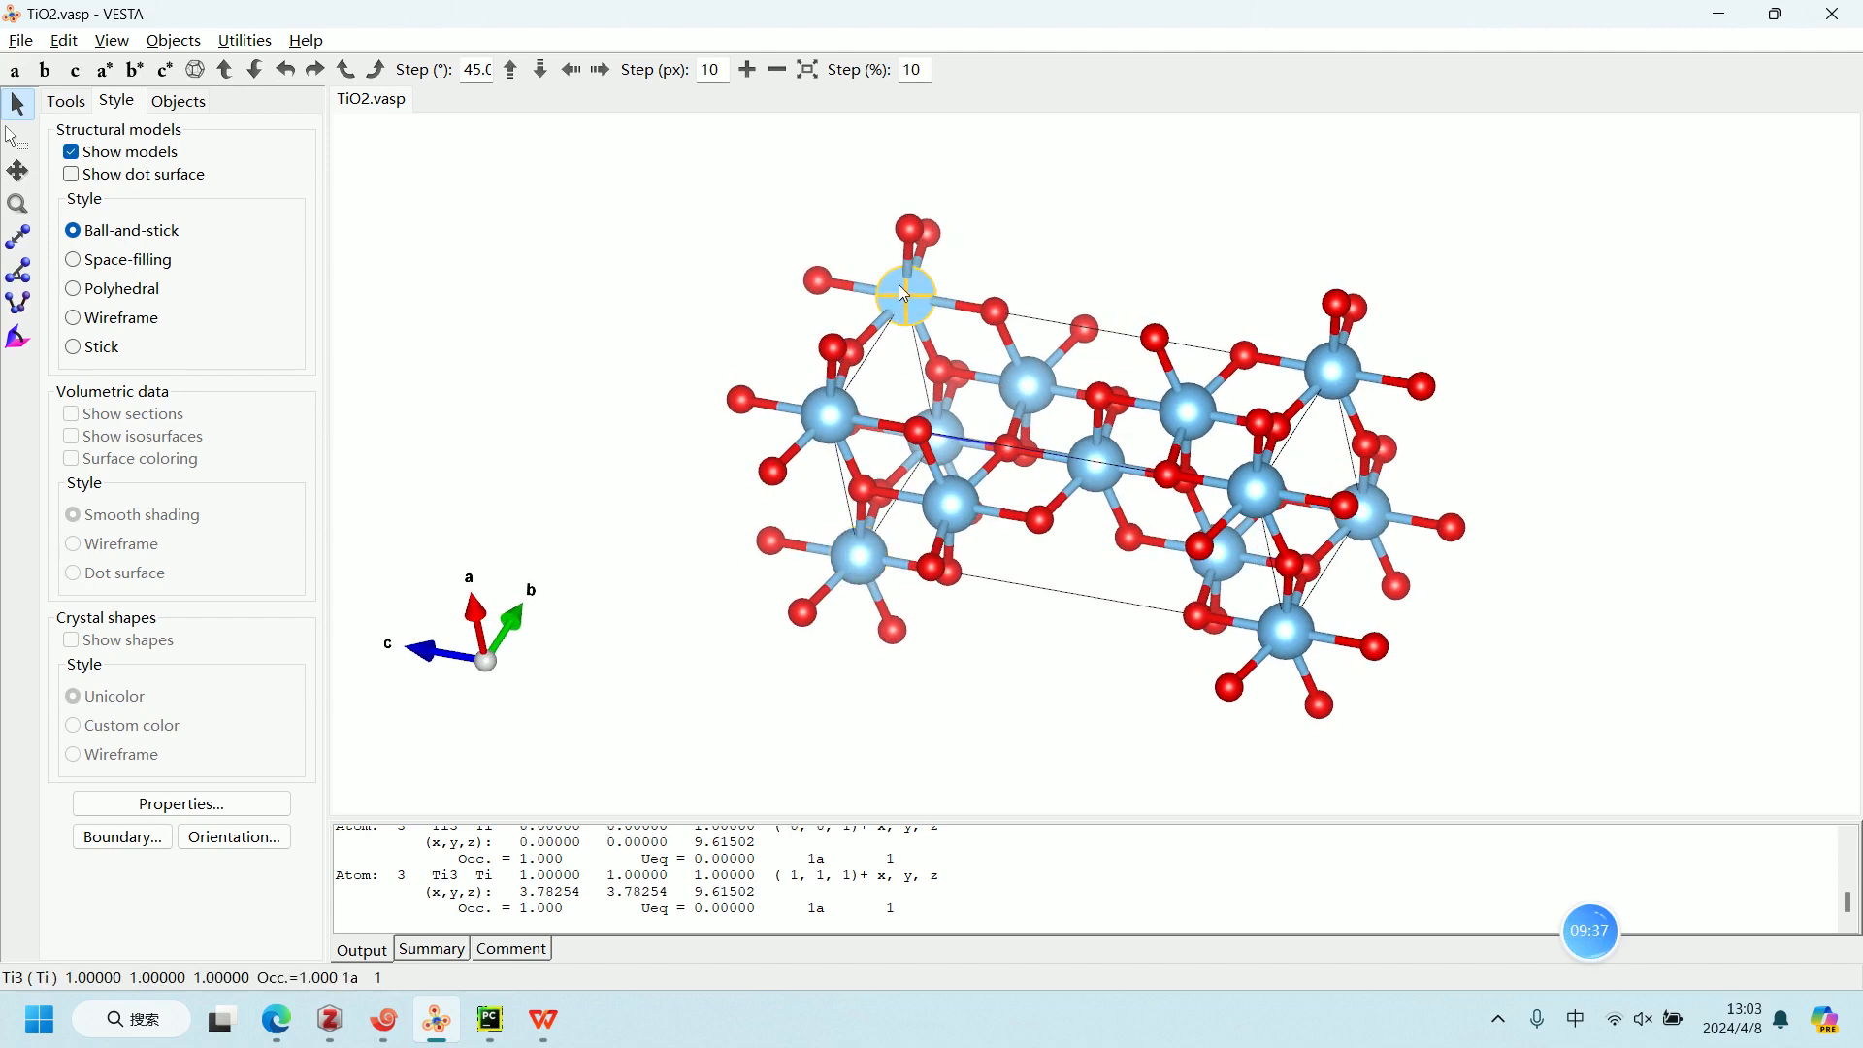
left_click(905, 303)
Step: Copy the Cartesian coordinates of the selected (1, 1, 1) Ti atom from the text output
left_click_drag(530, 890, 749, 890)
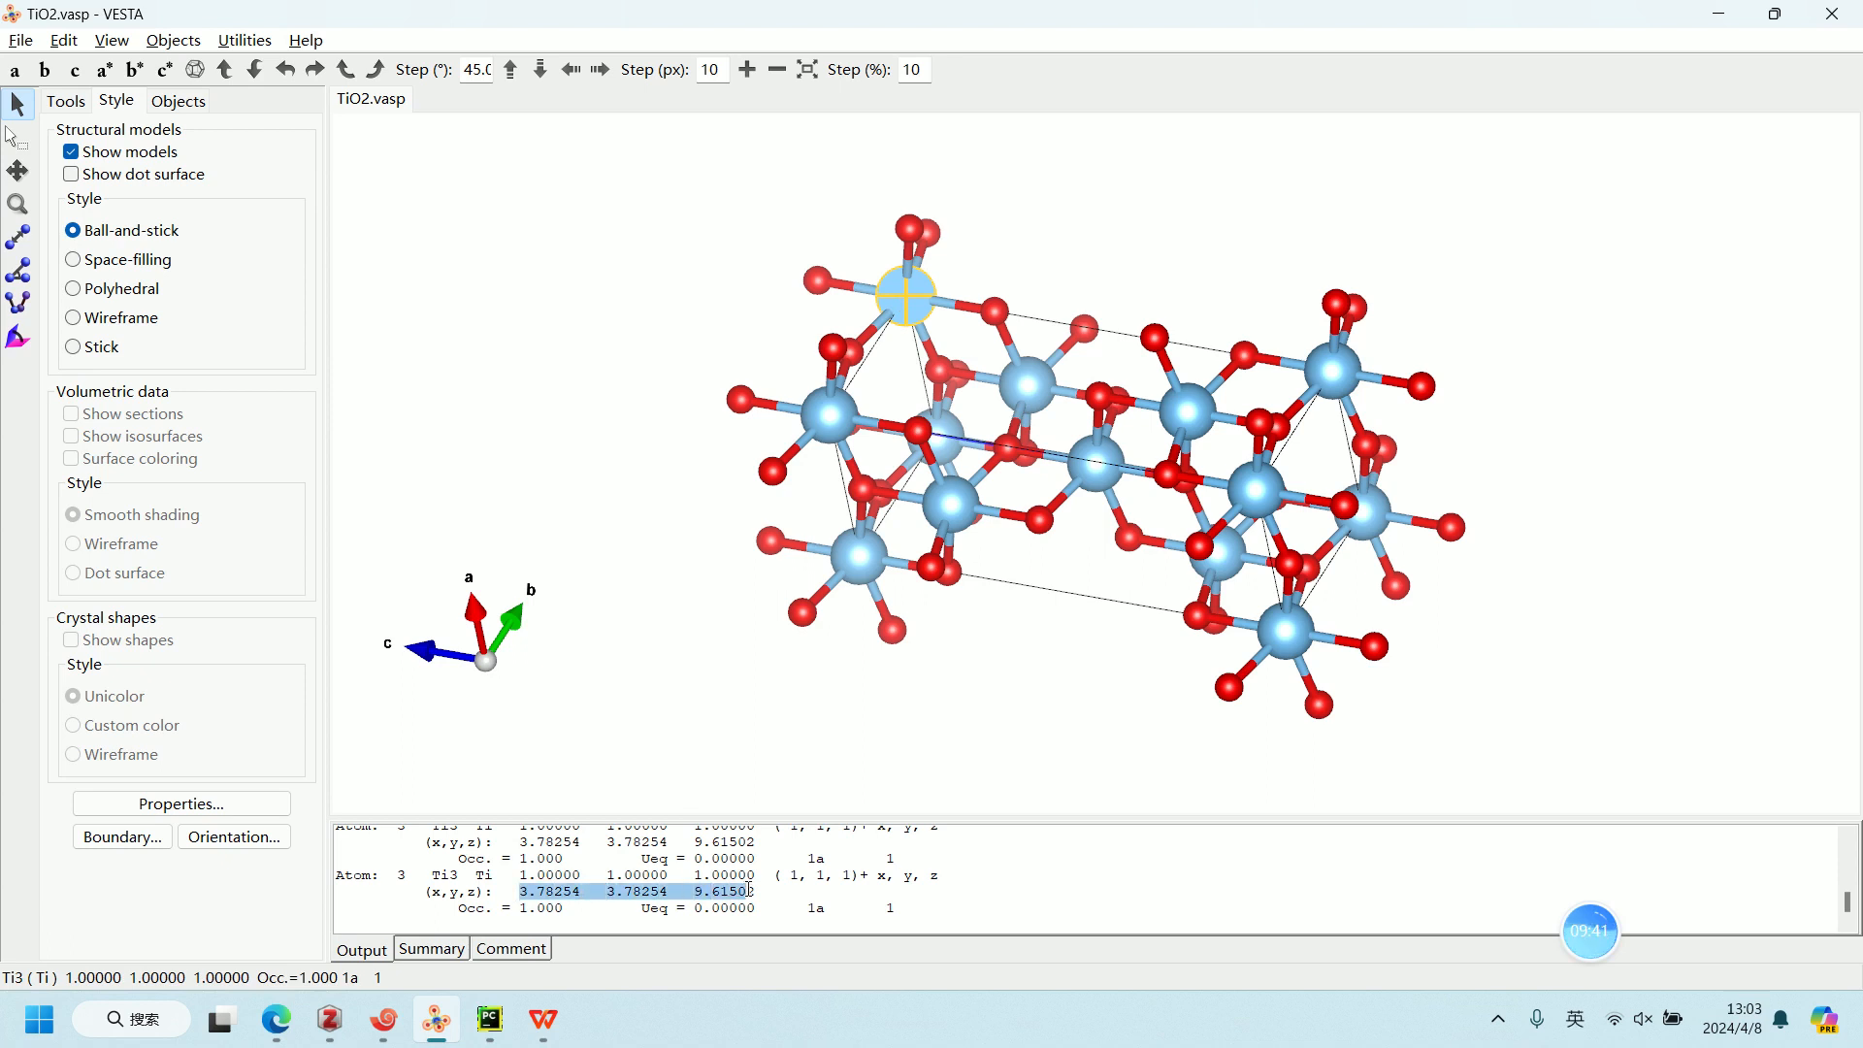
right_click(756, 891)
left_click(809, 786)
Step: Return to PyCharm, duplicate the b_prime statement on the line below as c_prime, and place the cursor in its first array's values
key("alt+Tab")
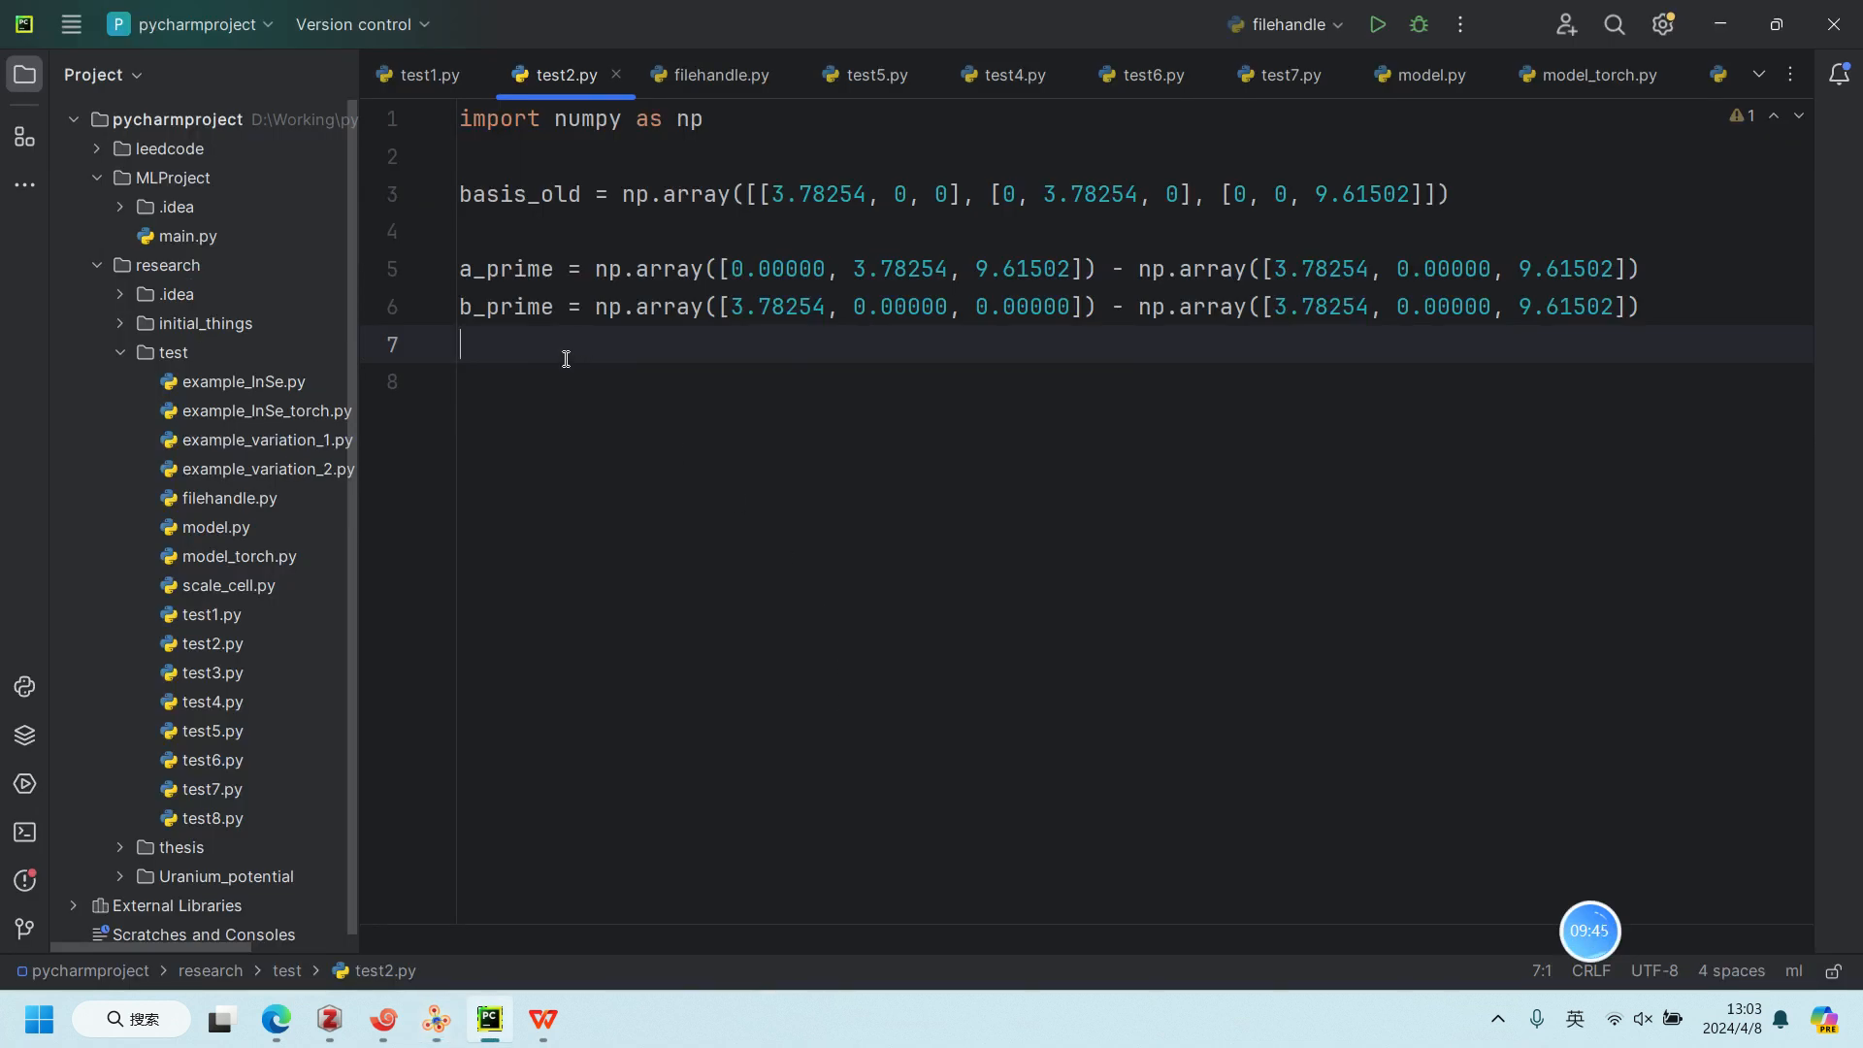
triple_click(640, 312)
key("ctrl+c")
left_click(623, 333)
key("ctrl+v")
key("Up")
key("Delete")
type("c")
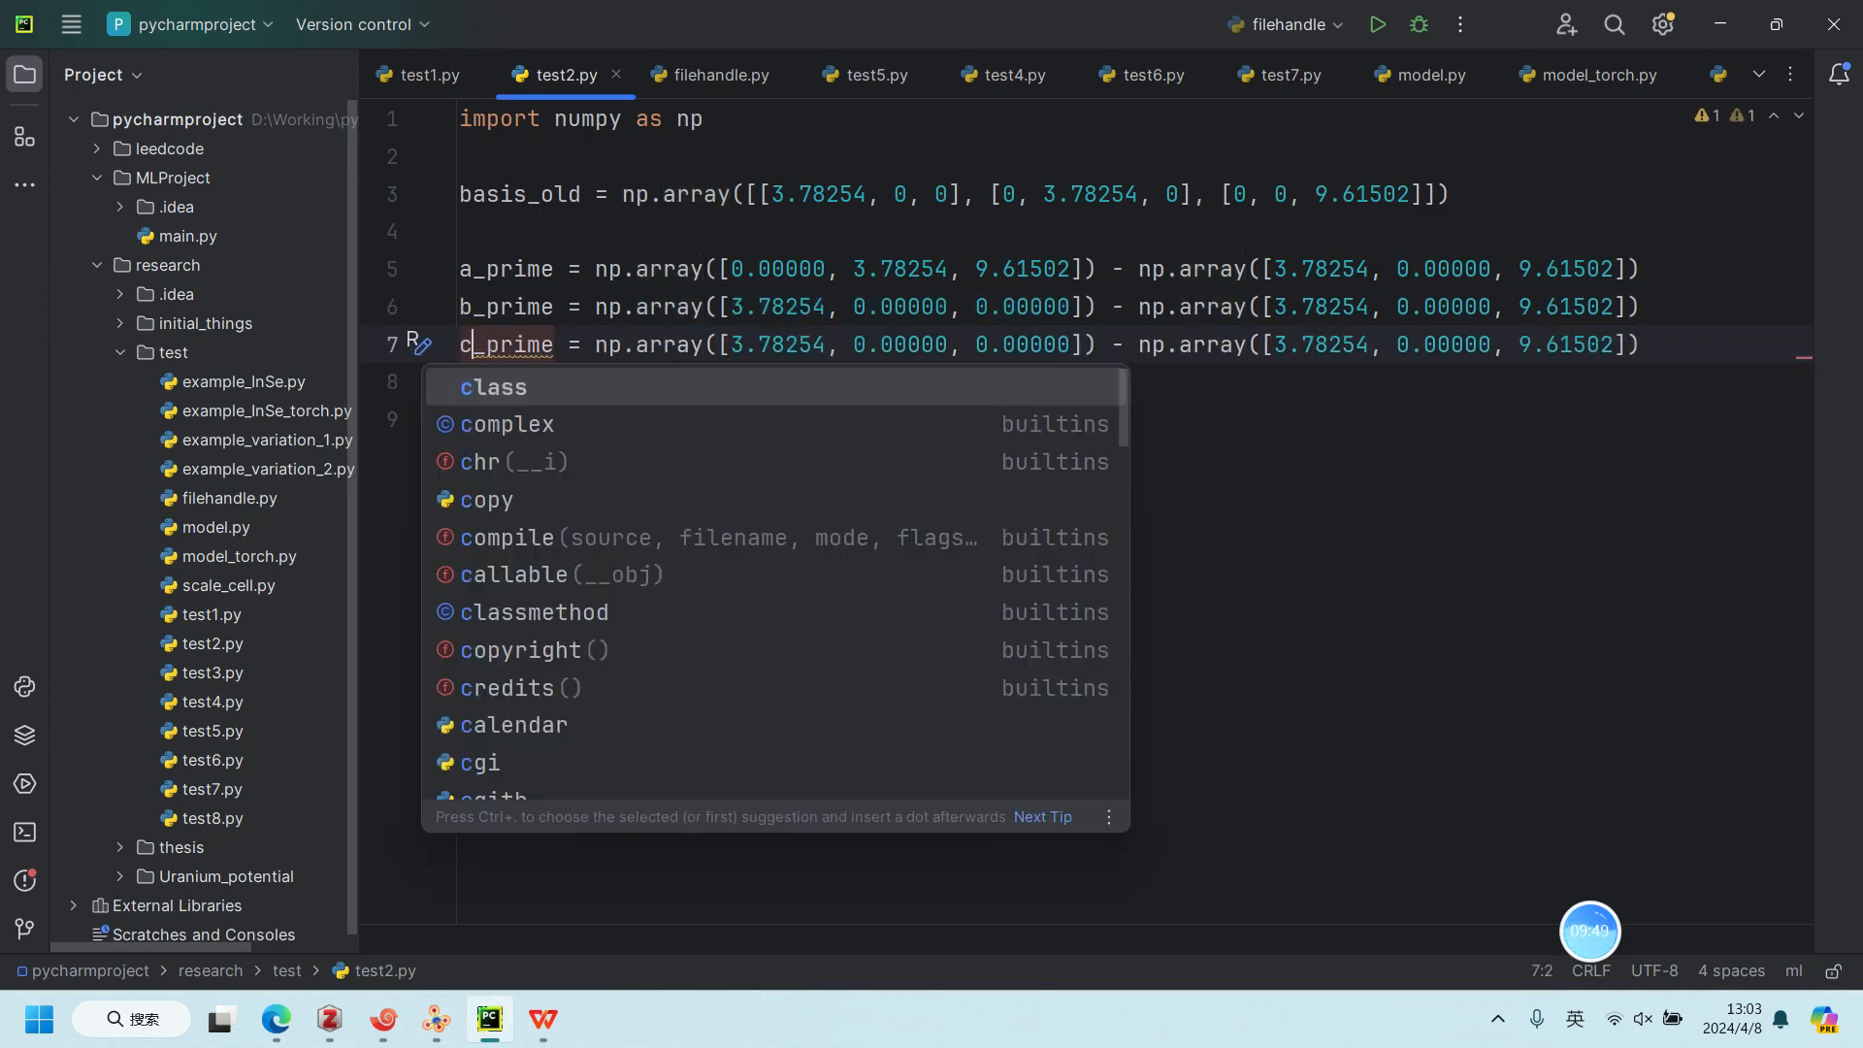
key("Right")
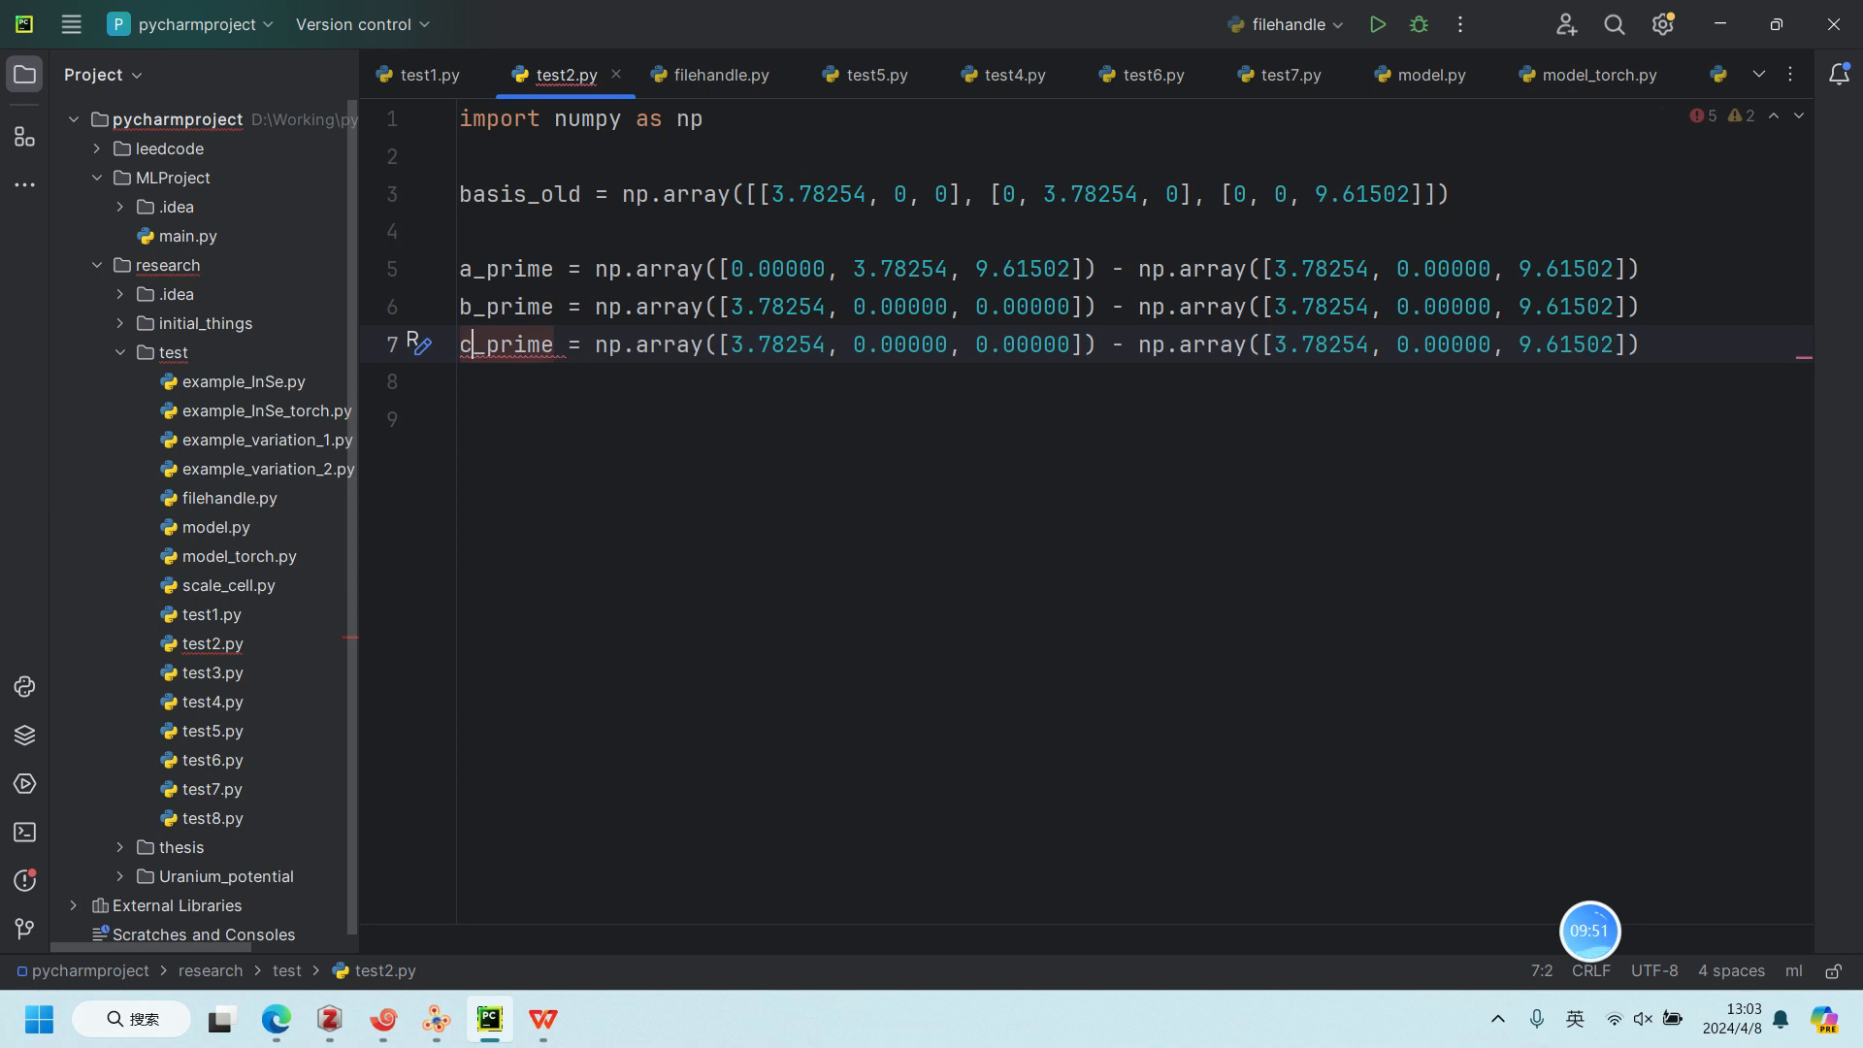
key("Right")
key("Right")
key("Right")
key("Right")
key("Right")
key("Right")
key("Right")
key("Right")
key("Right")
key("Right")
key("Right")
key("Right")
key("Right")
key("Right")
key("Right")
key("Right")
key("Right")
key("Right")
key("Right")
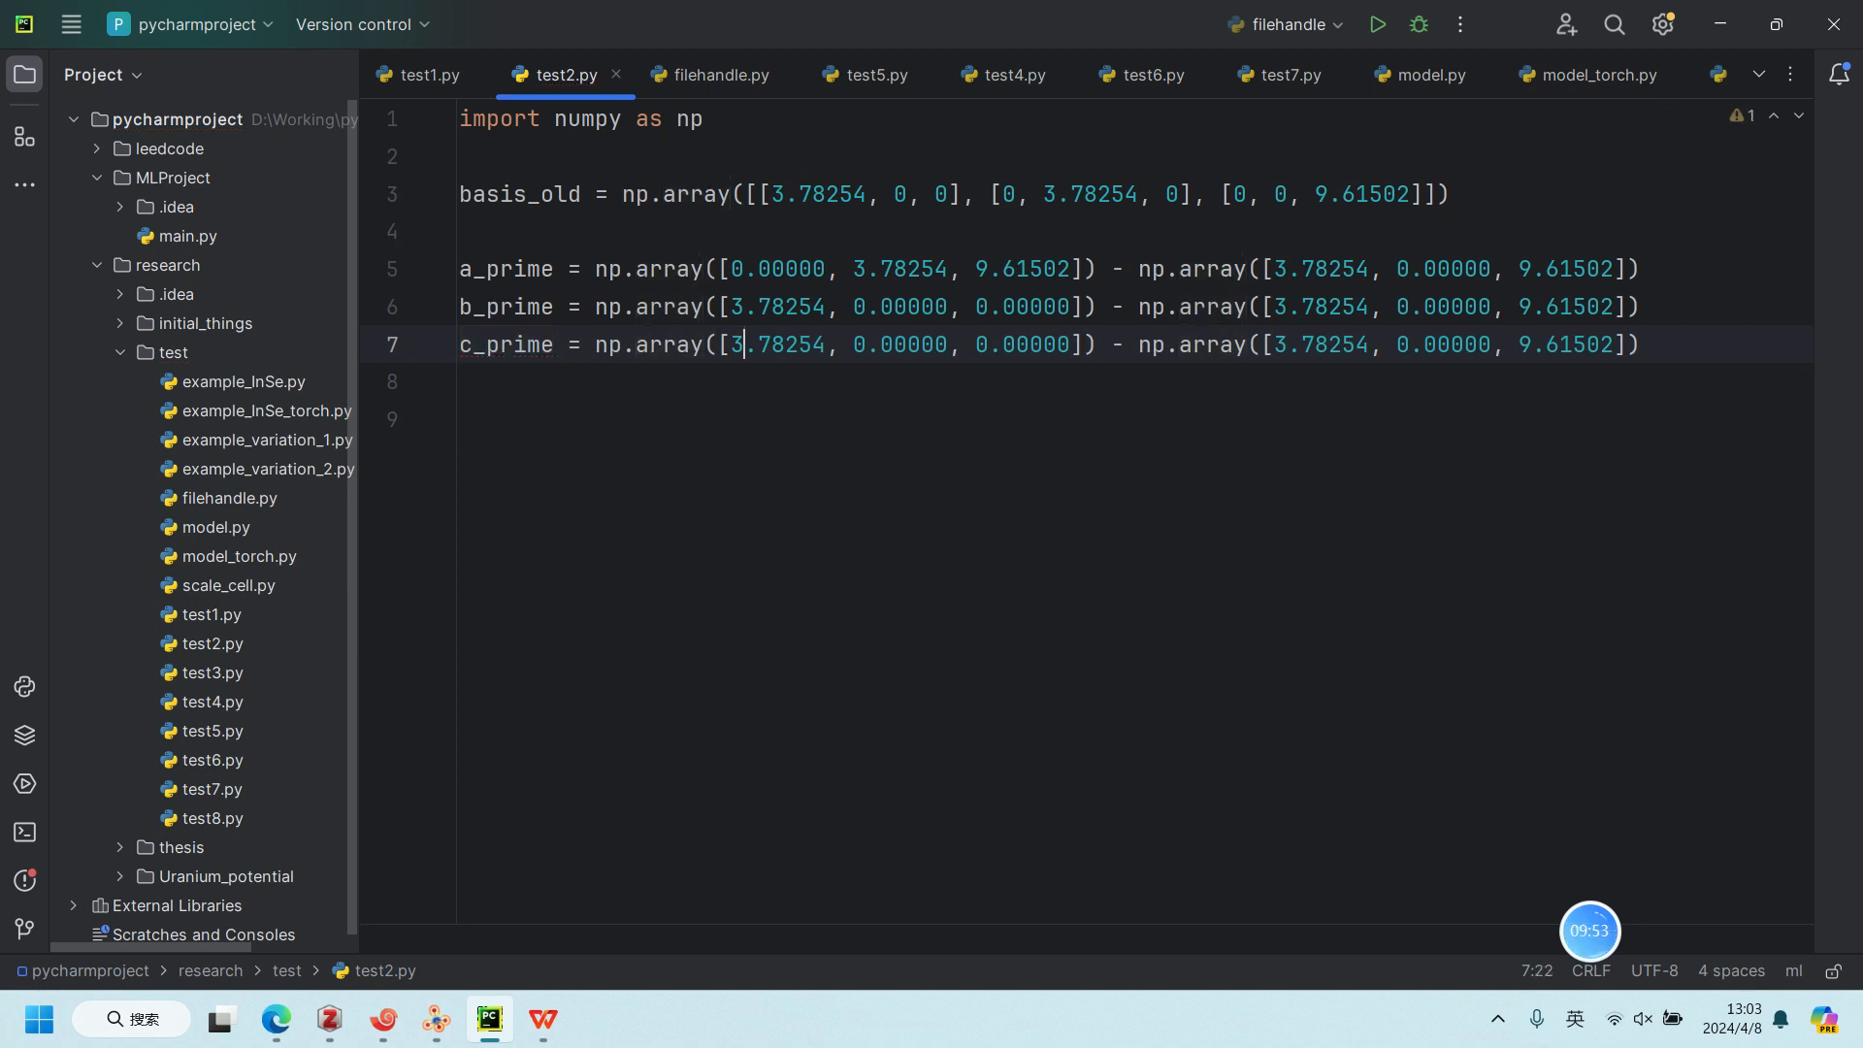
Step: Switch to VESTA, copy the Cartesian coordinates of the Ti atom at fractional position (1, 1, 1), and return to PyCharm
key("alt+Tab")
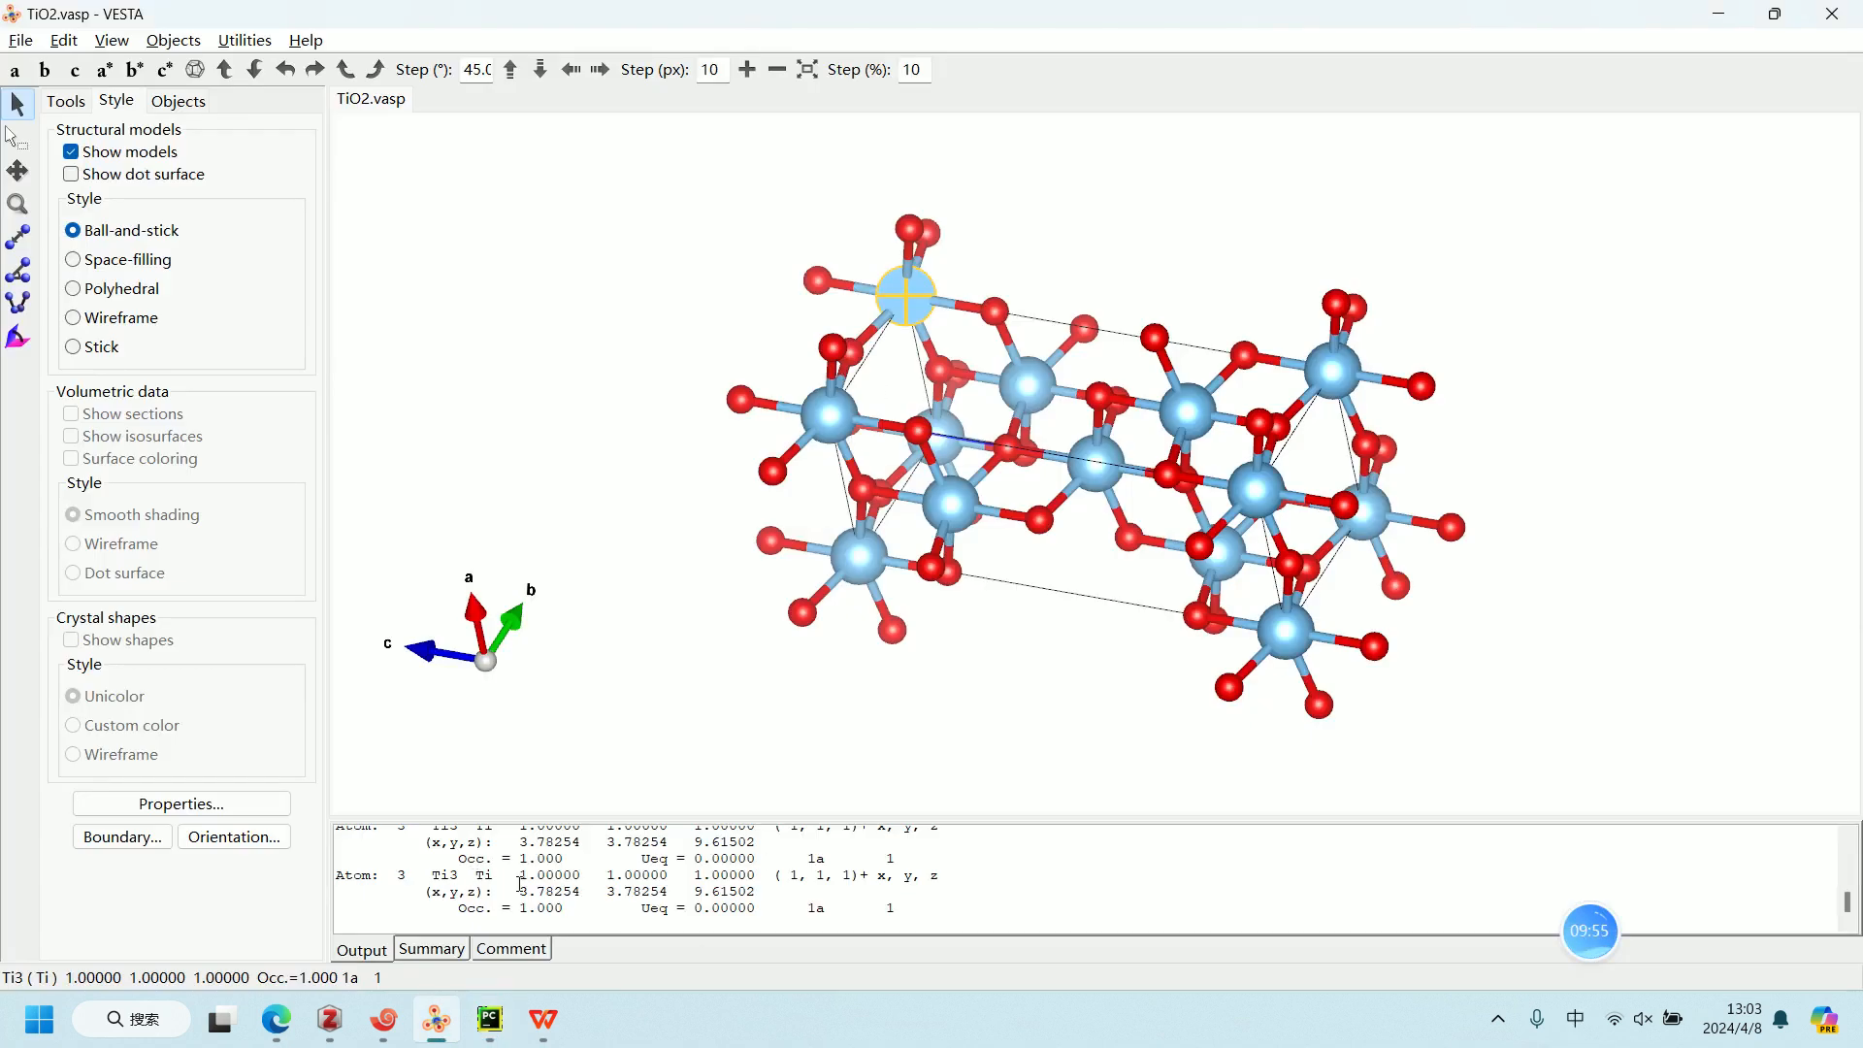
left_click_drag(521, 891, 756, 891)
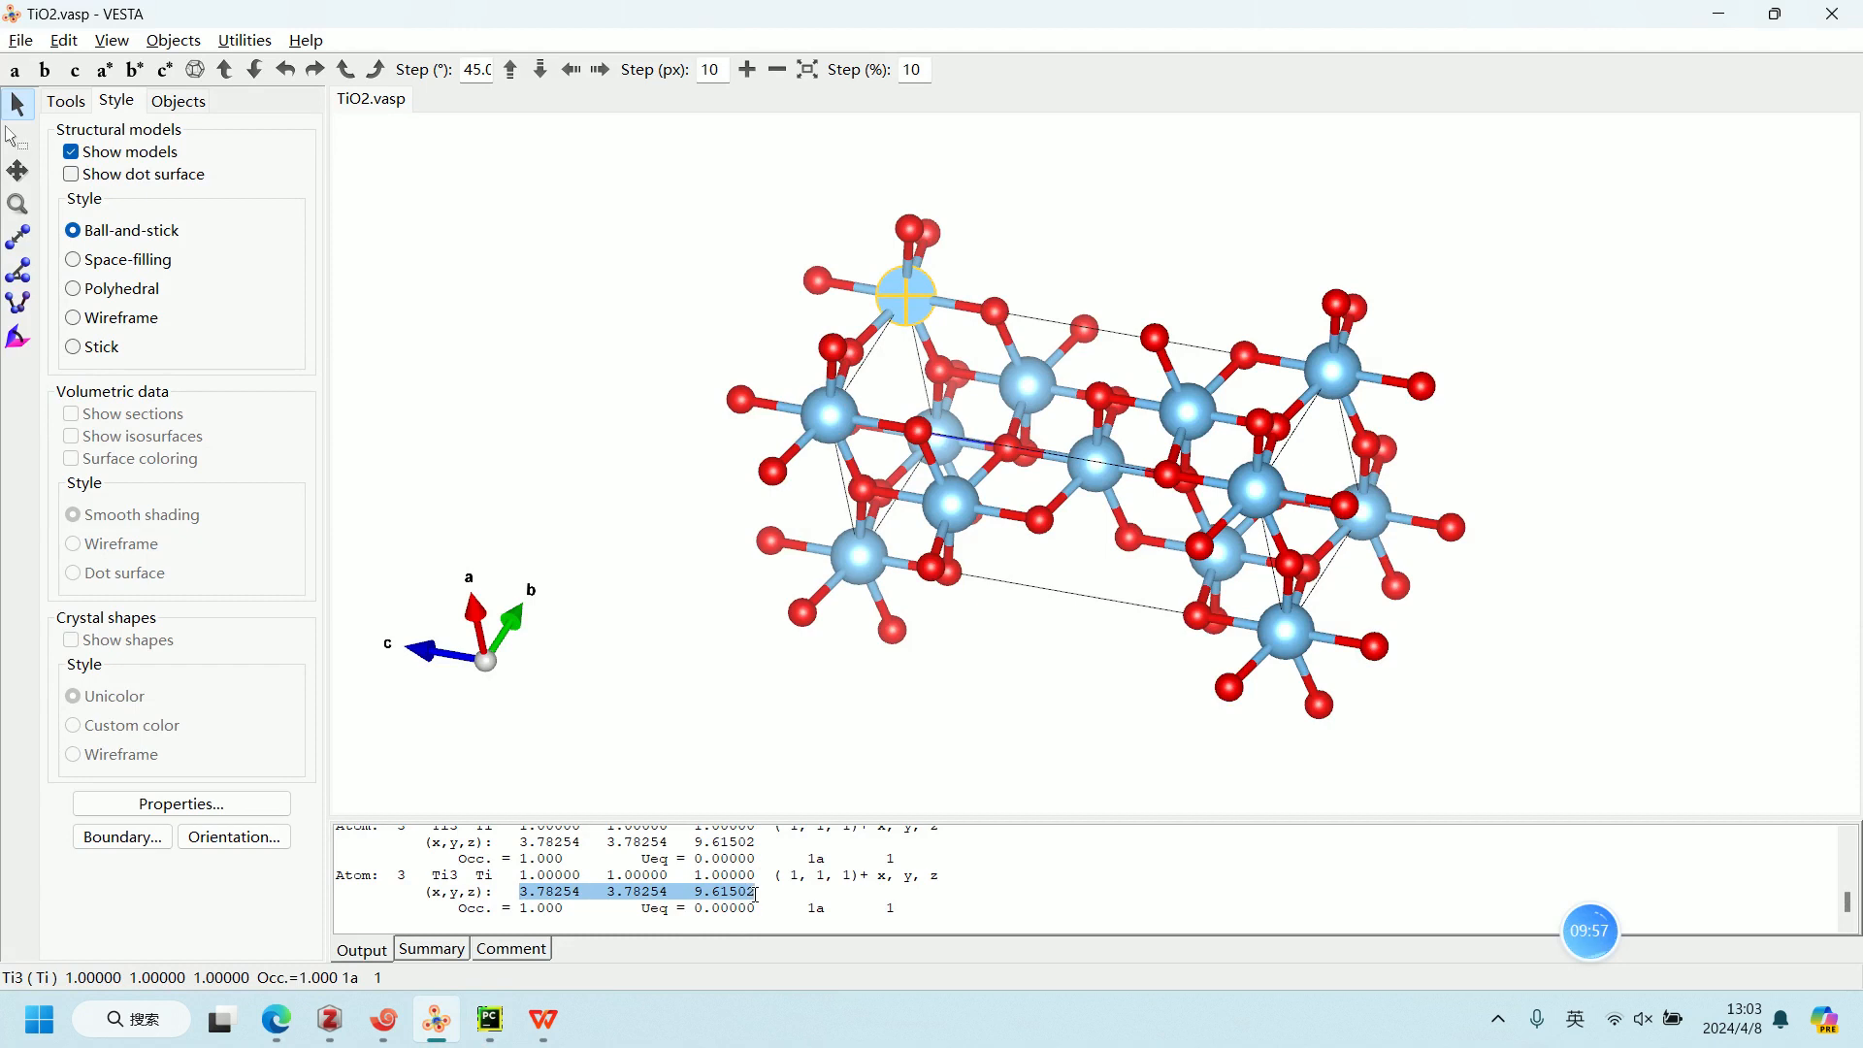
right_click(756, 890)
left_click(808, 792)
key("alt+Tab")
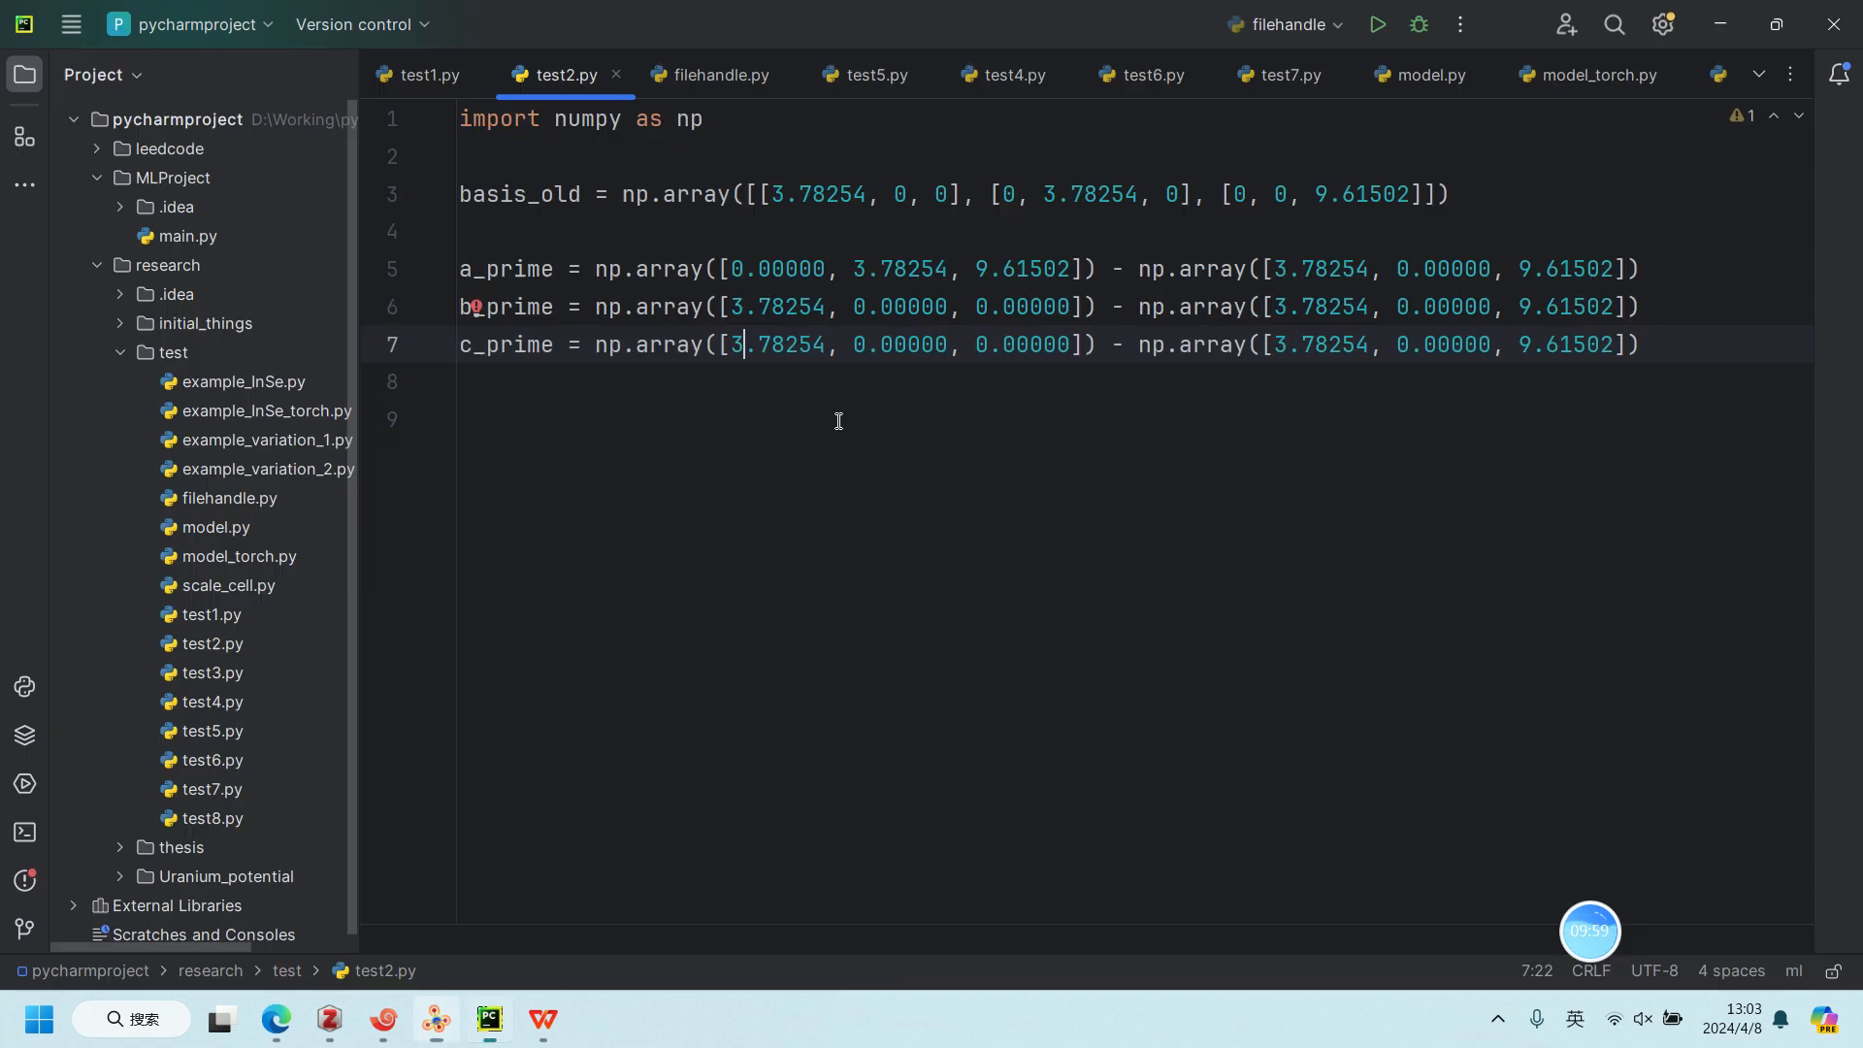
Step: Replace the first array's values in c_prime with the copied coordinates 3.78254, 3.78254, 9.61502, separated by commas
left_click_drag(730, 346, 1074, 348)
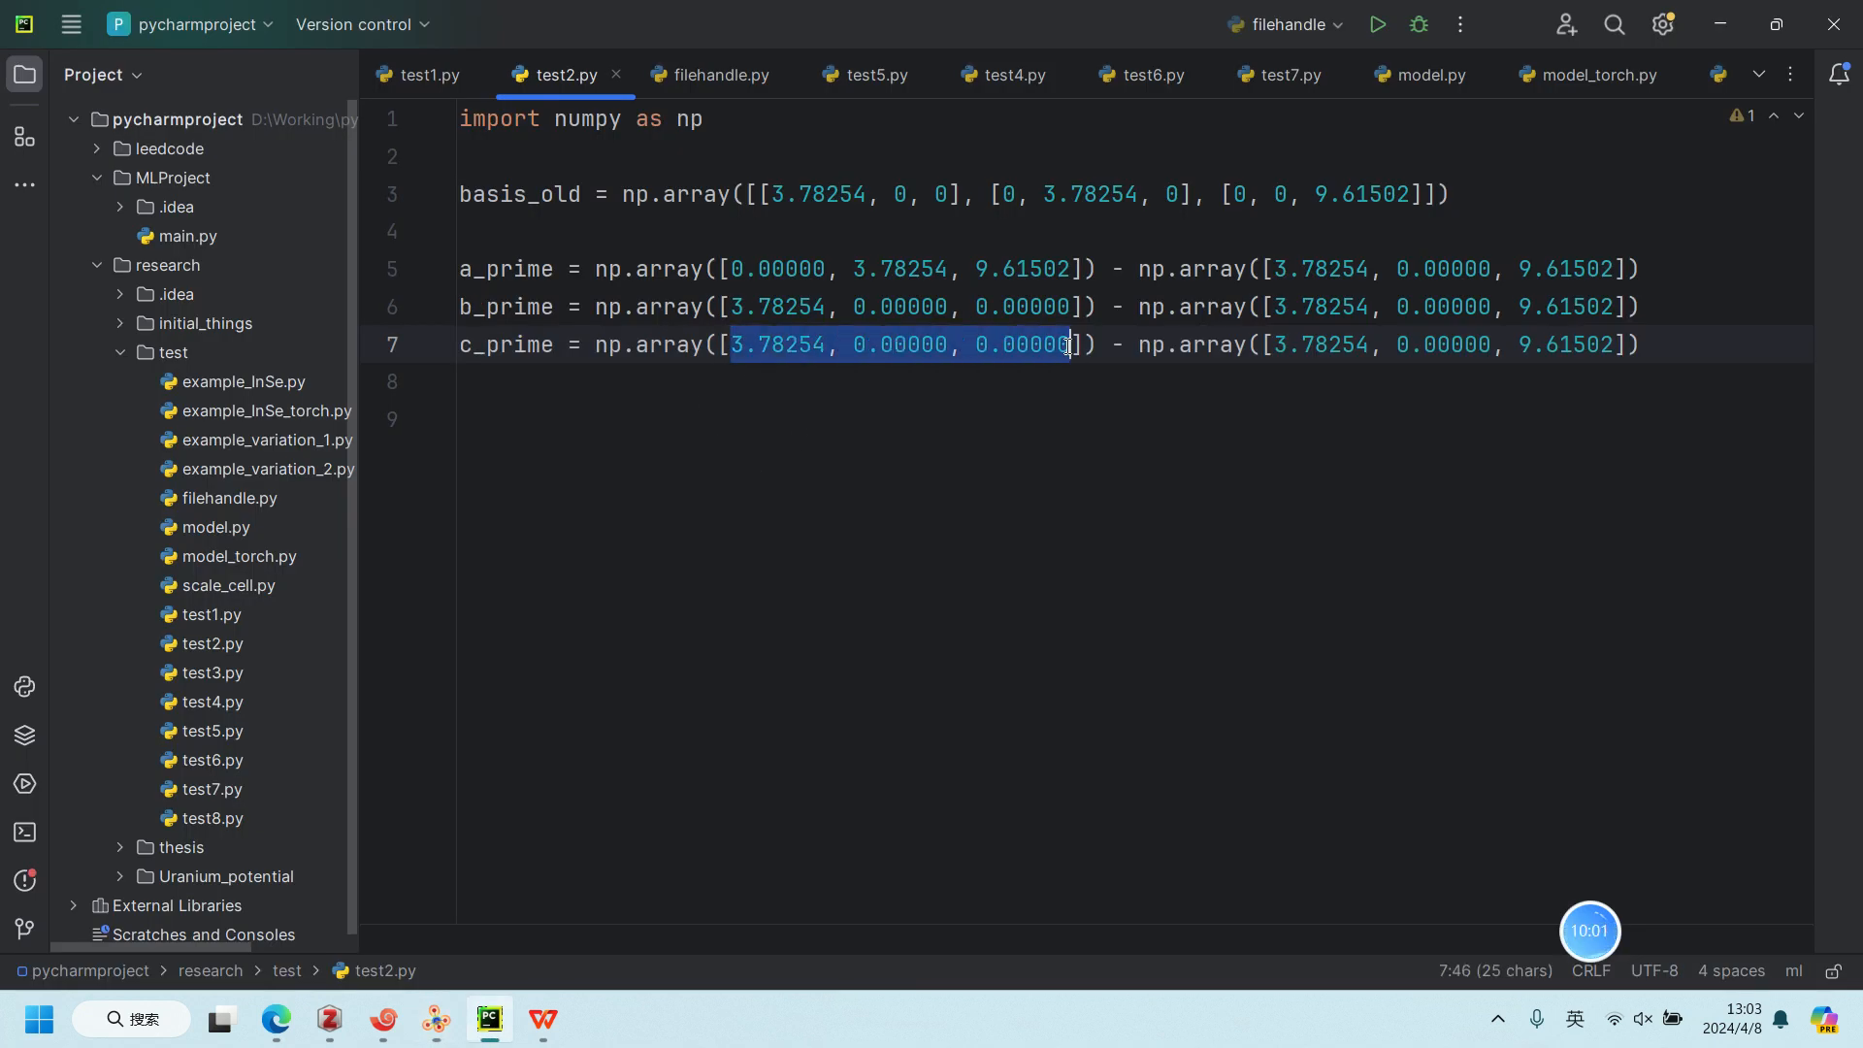
key("ctrl+v")
left_click(828, 346)
key("Left")
key("Left")
key("Left")
type(",")
left_click(986, 345)
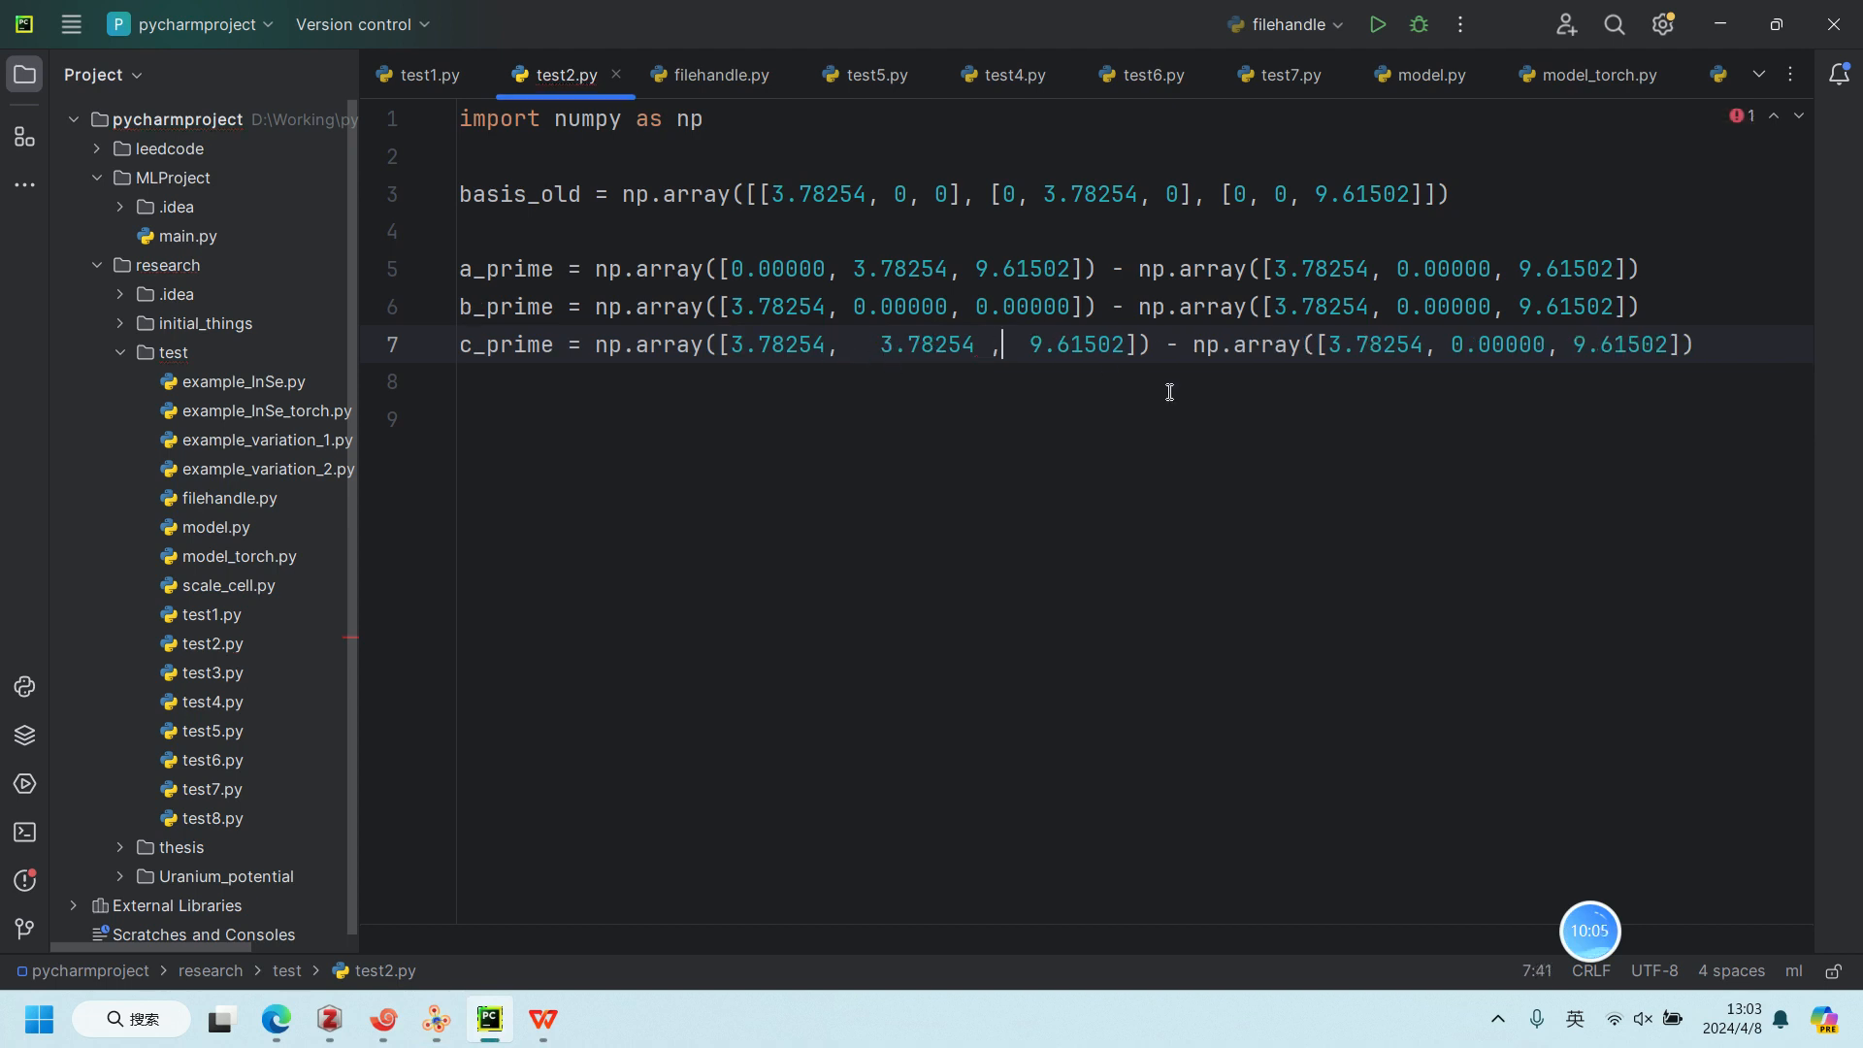
Step: Switch to VESTA, copy the Cartesian coordinates of the Ti atom at fractional position (0, 0, 1), and return to PyCharm
key("alt+Tab")
left_click(845, 567)
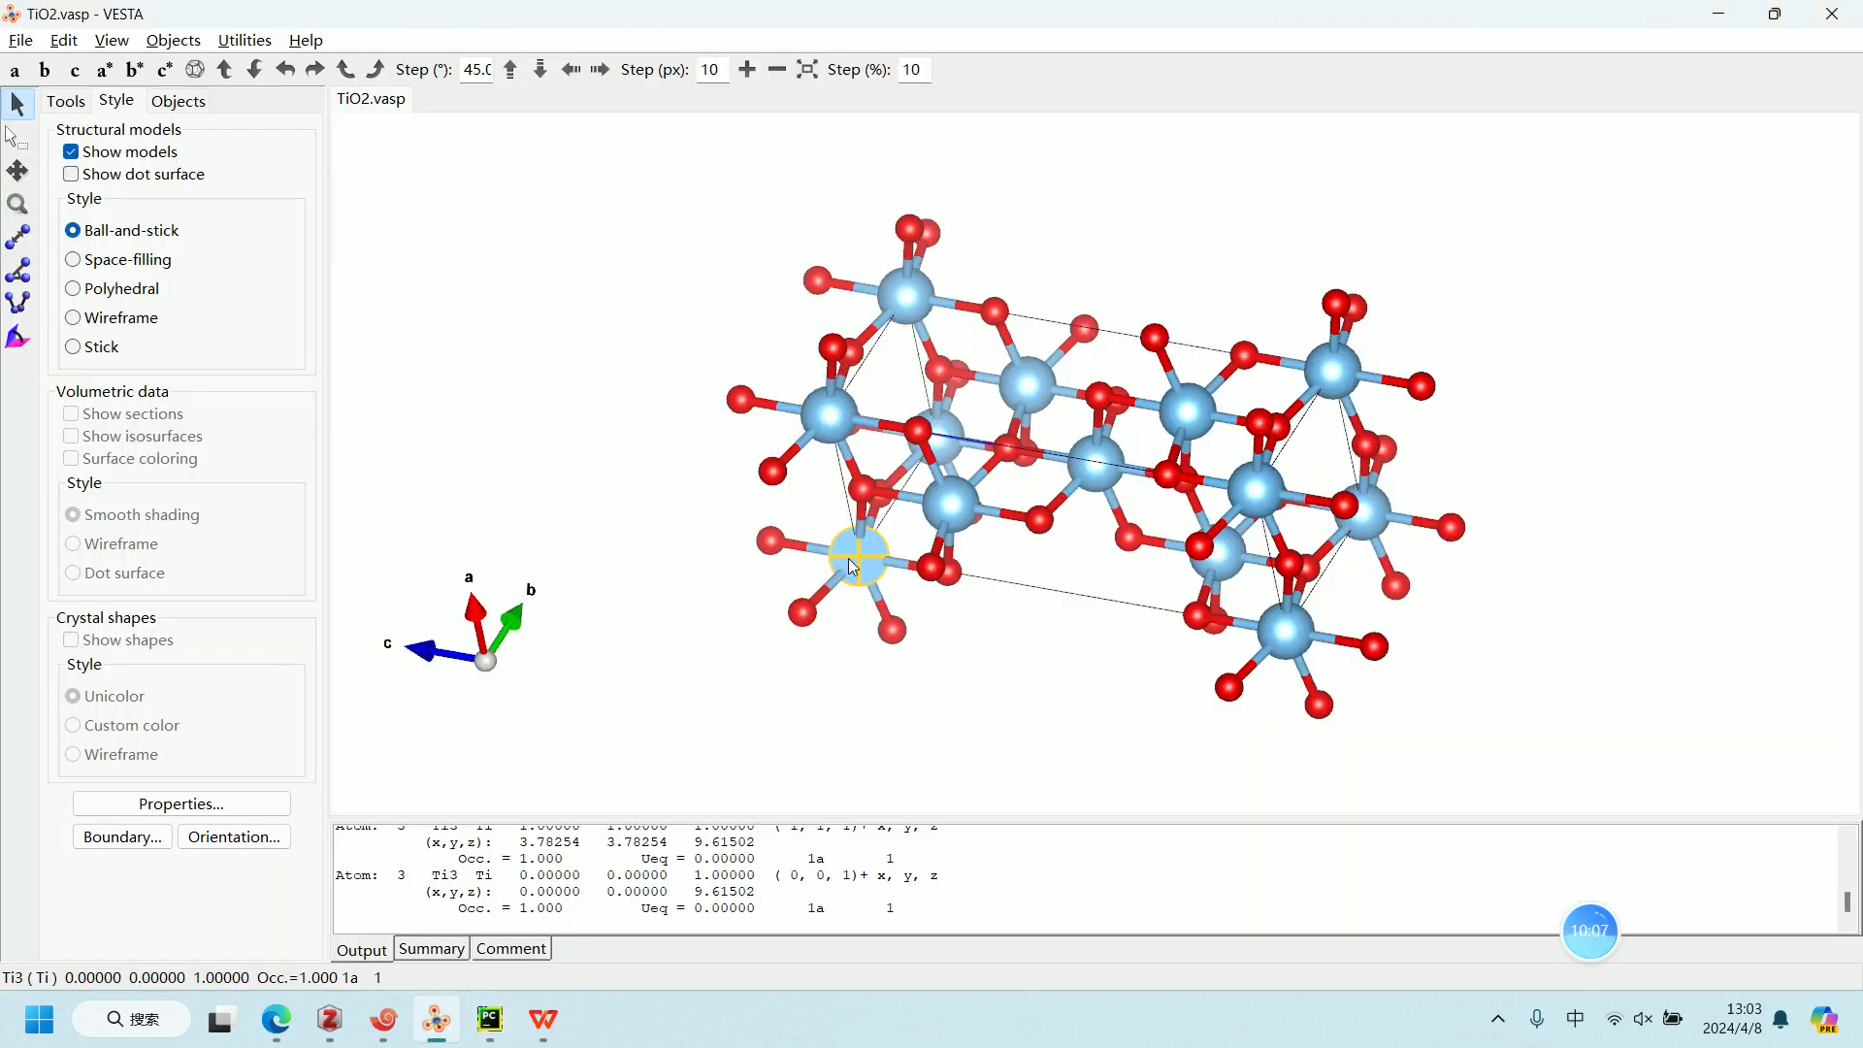
left_click_drag(520, 892, 756, 892)
right_click(756, 891)
left_click(820, 786)
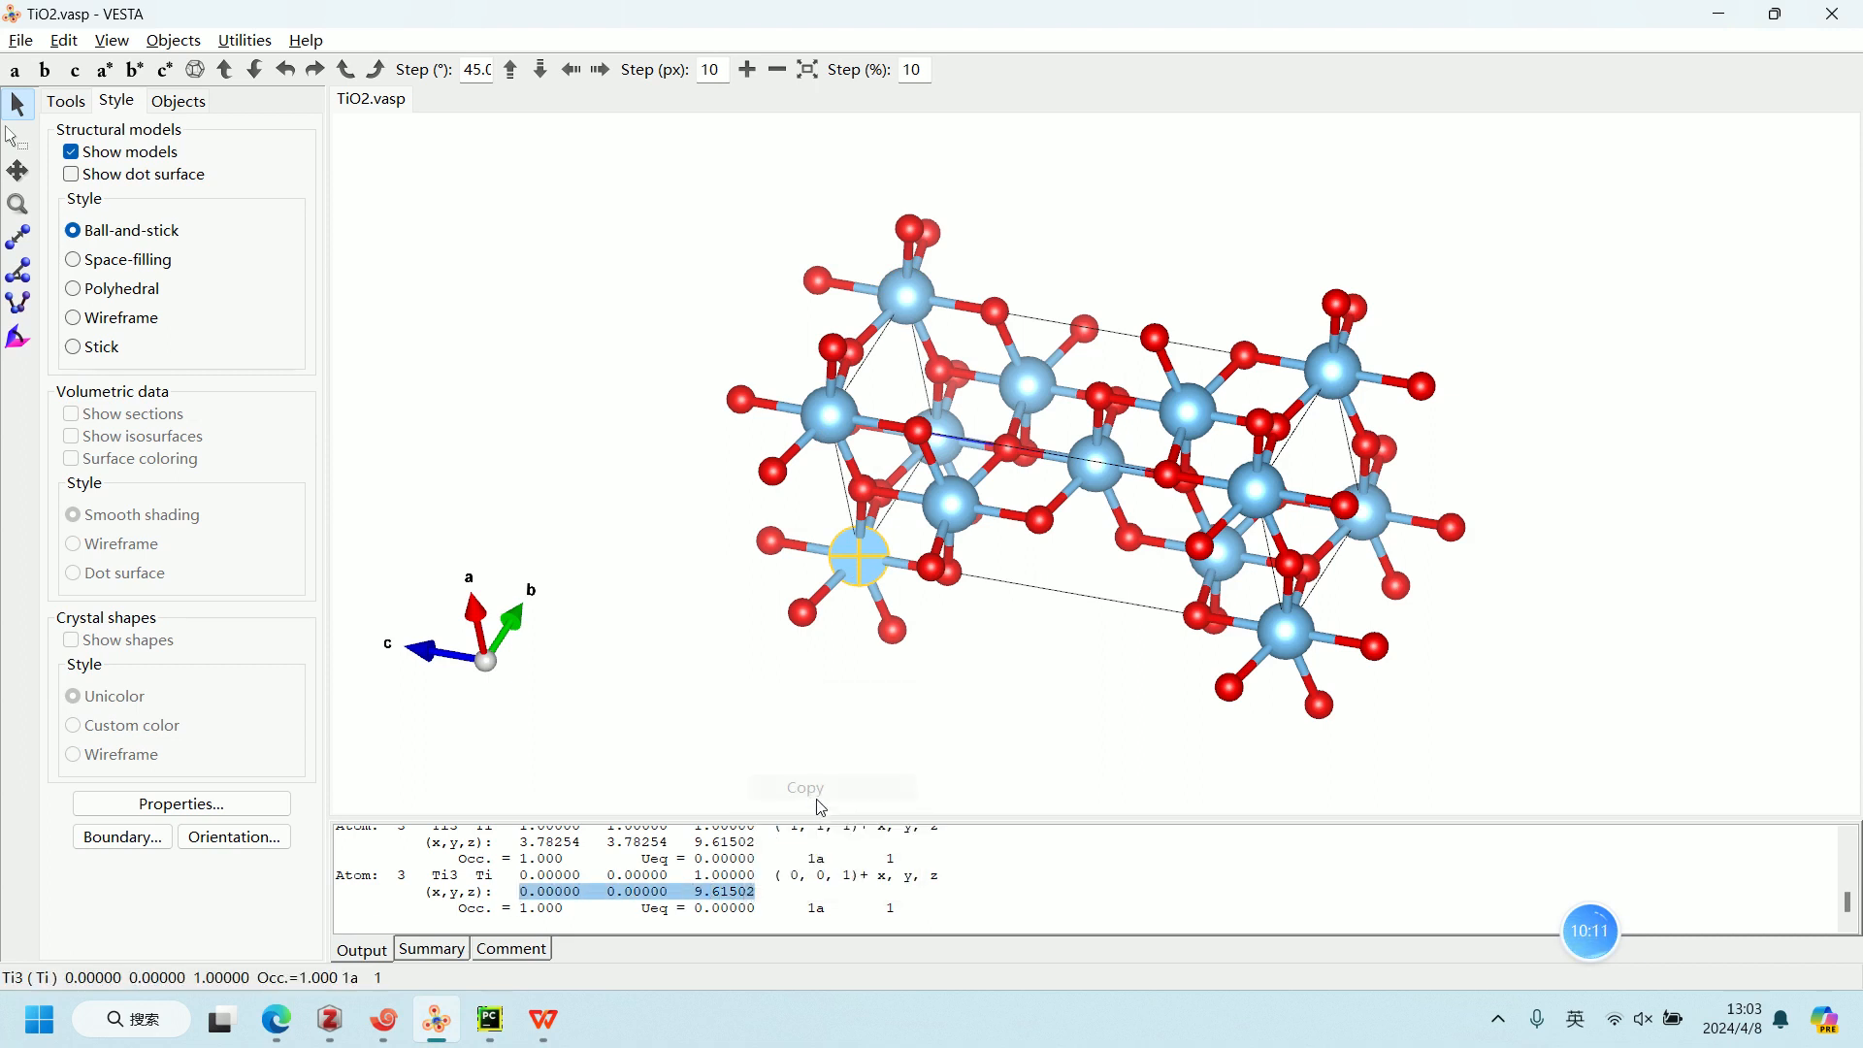
key("alt+Tab")
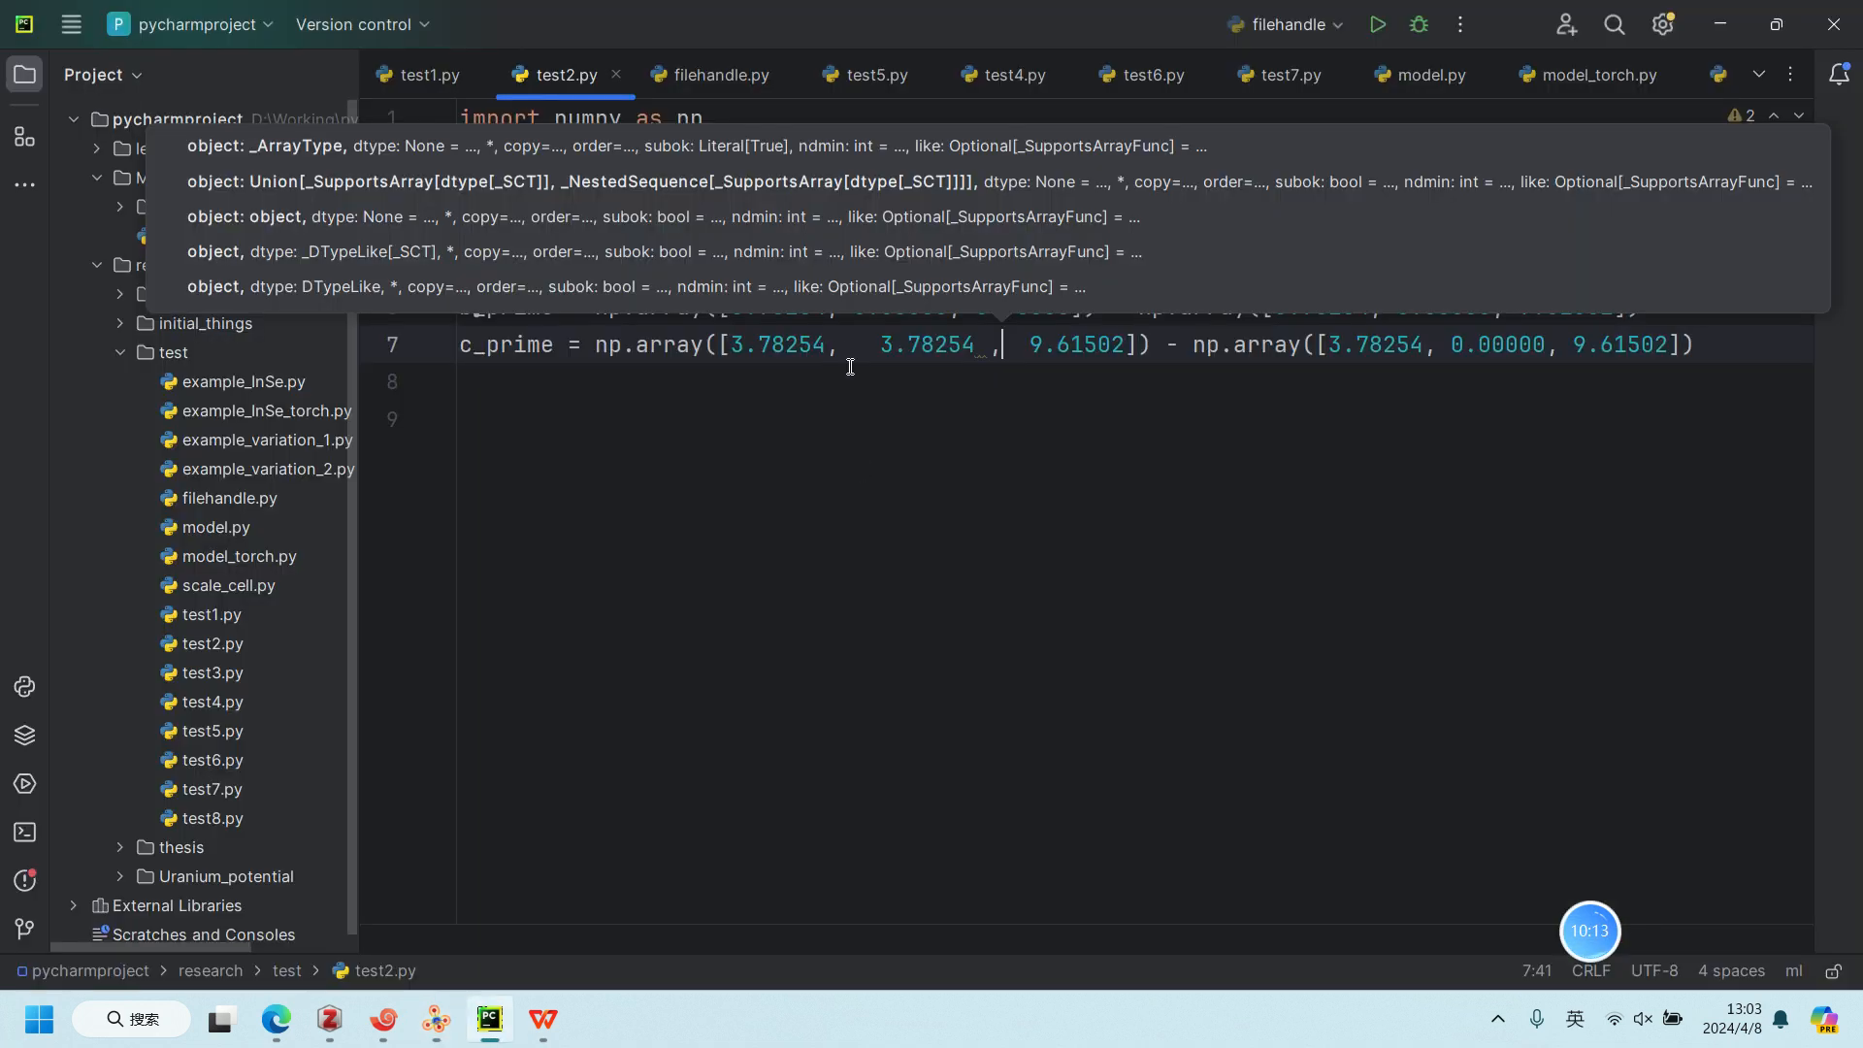
Step: Replace the second array's values in c_prime with 0.00000, 0.00000, 9.61502, separated by commas, and reformat the code
left_click_drag(1333, 342, 1679, 344)
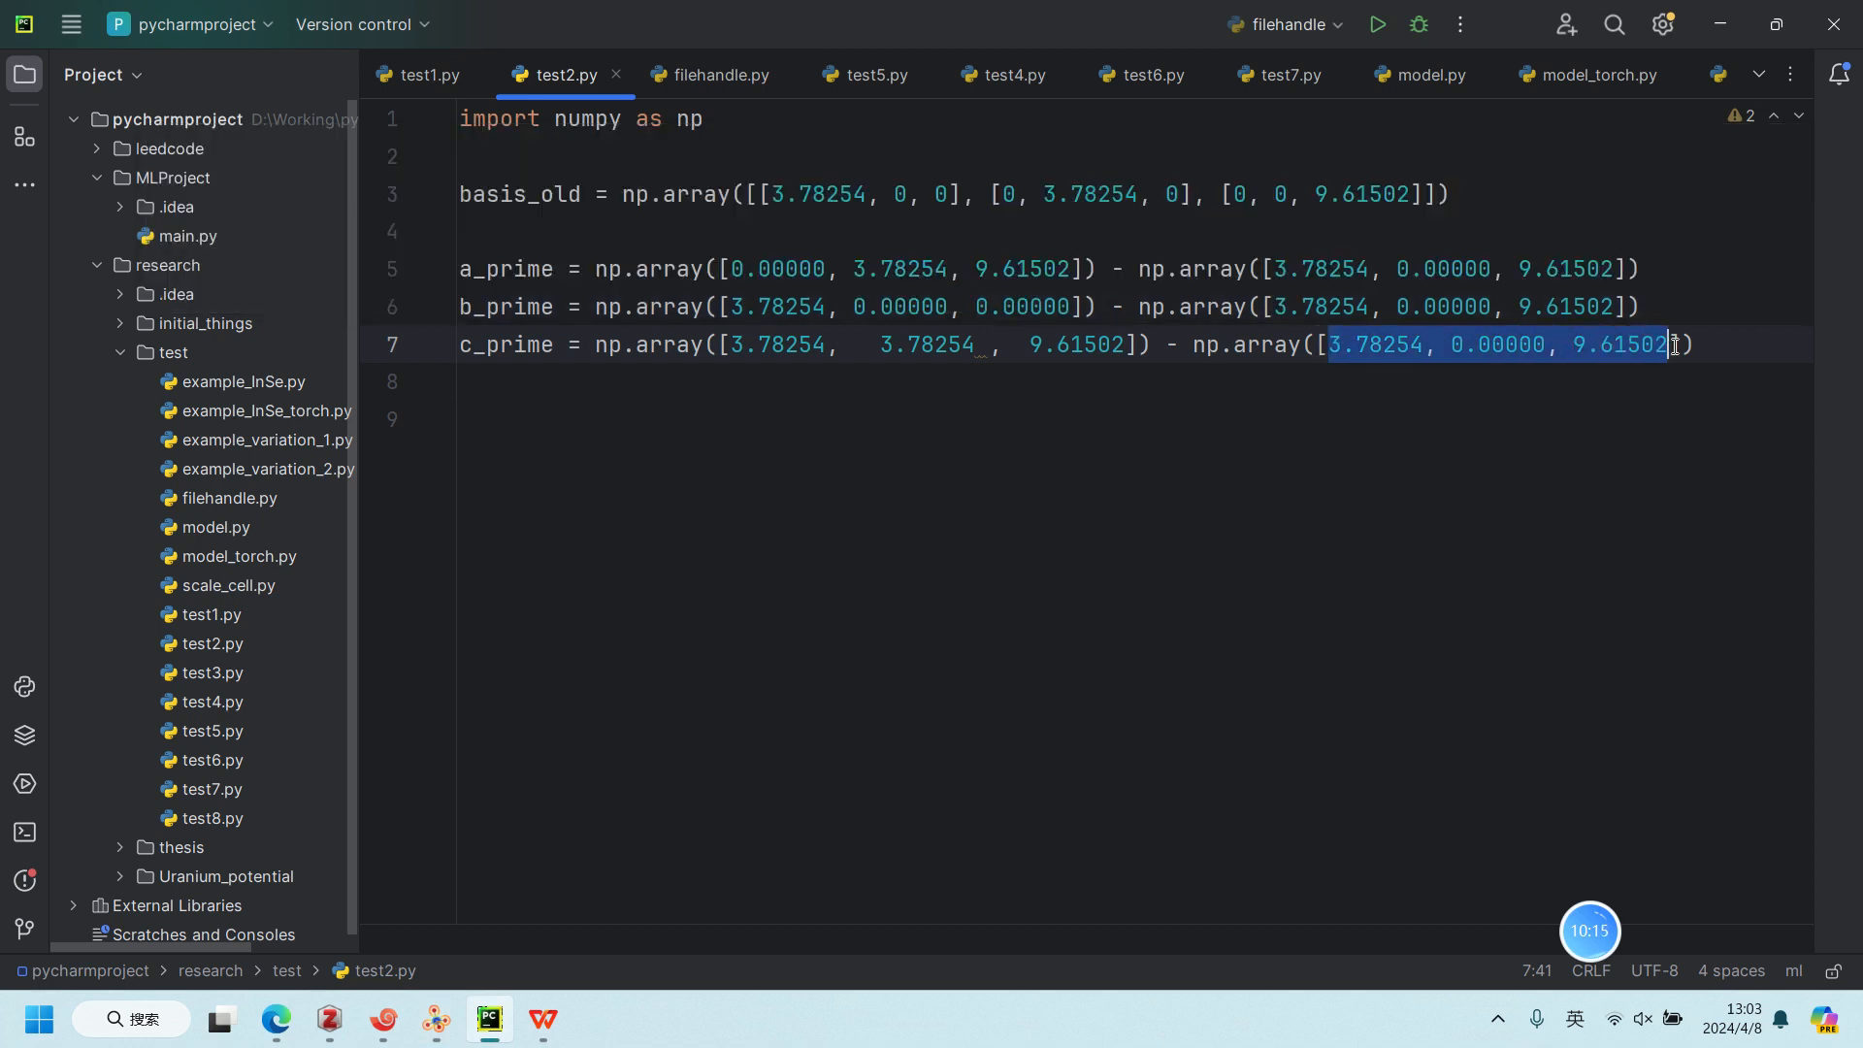
key("ctrl+v")
left_click(1439, 361)
type(",")
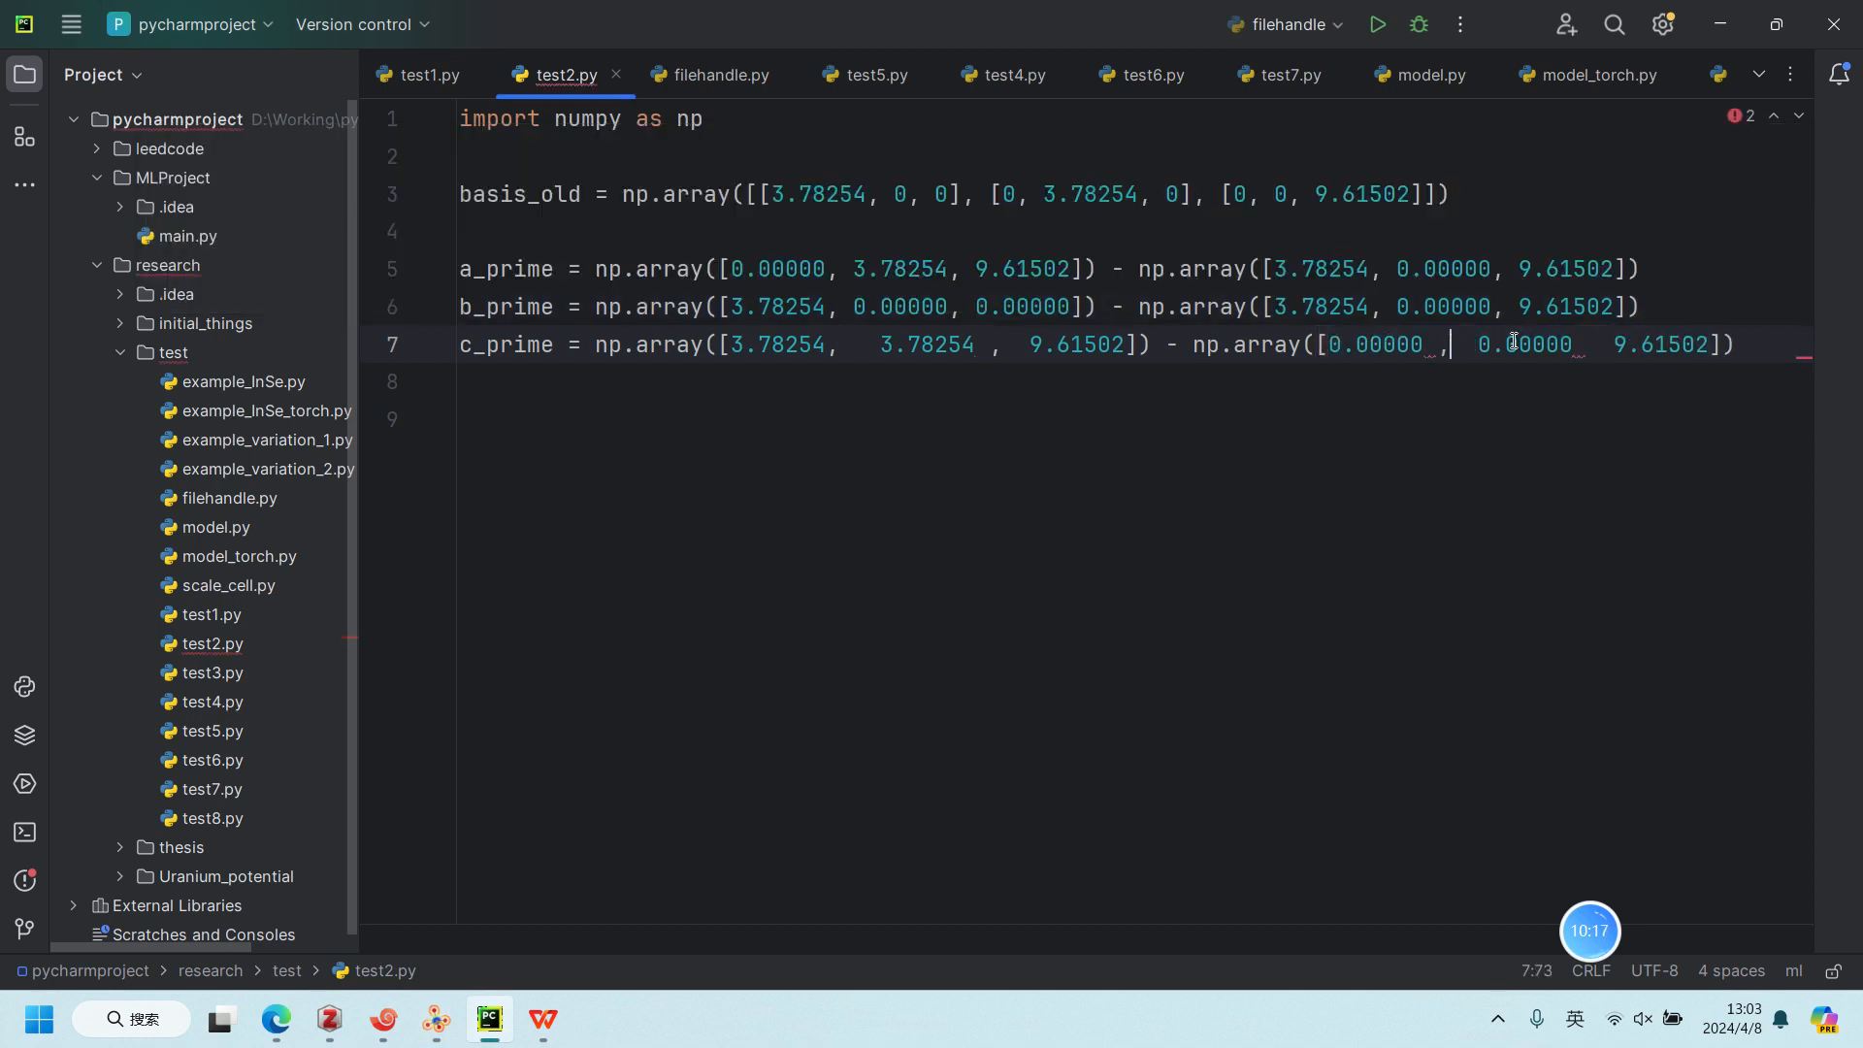
left_click(1582, 344)
type(",")
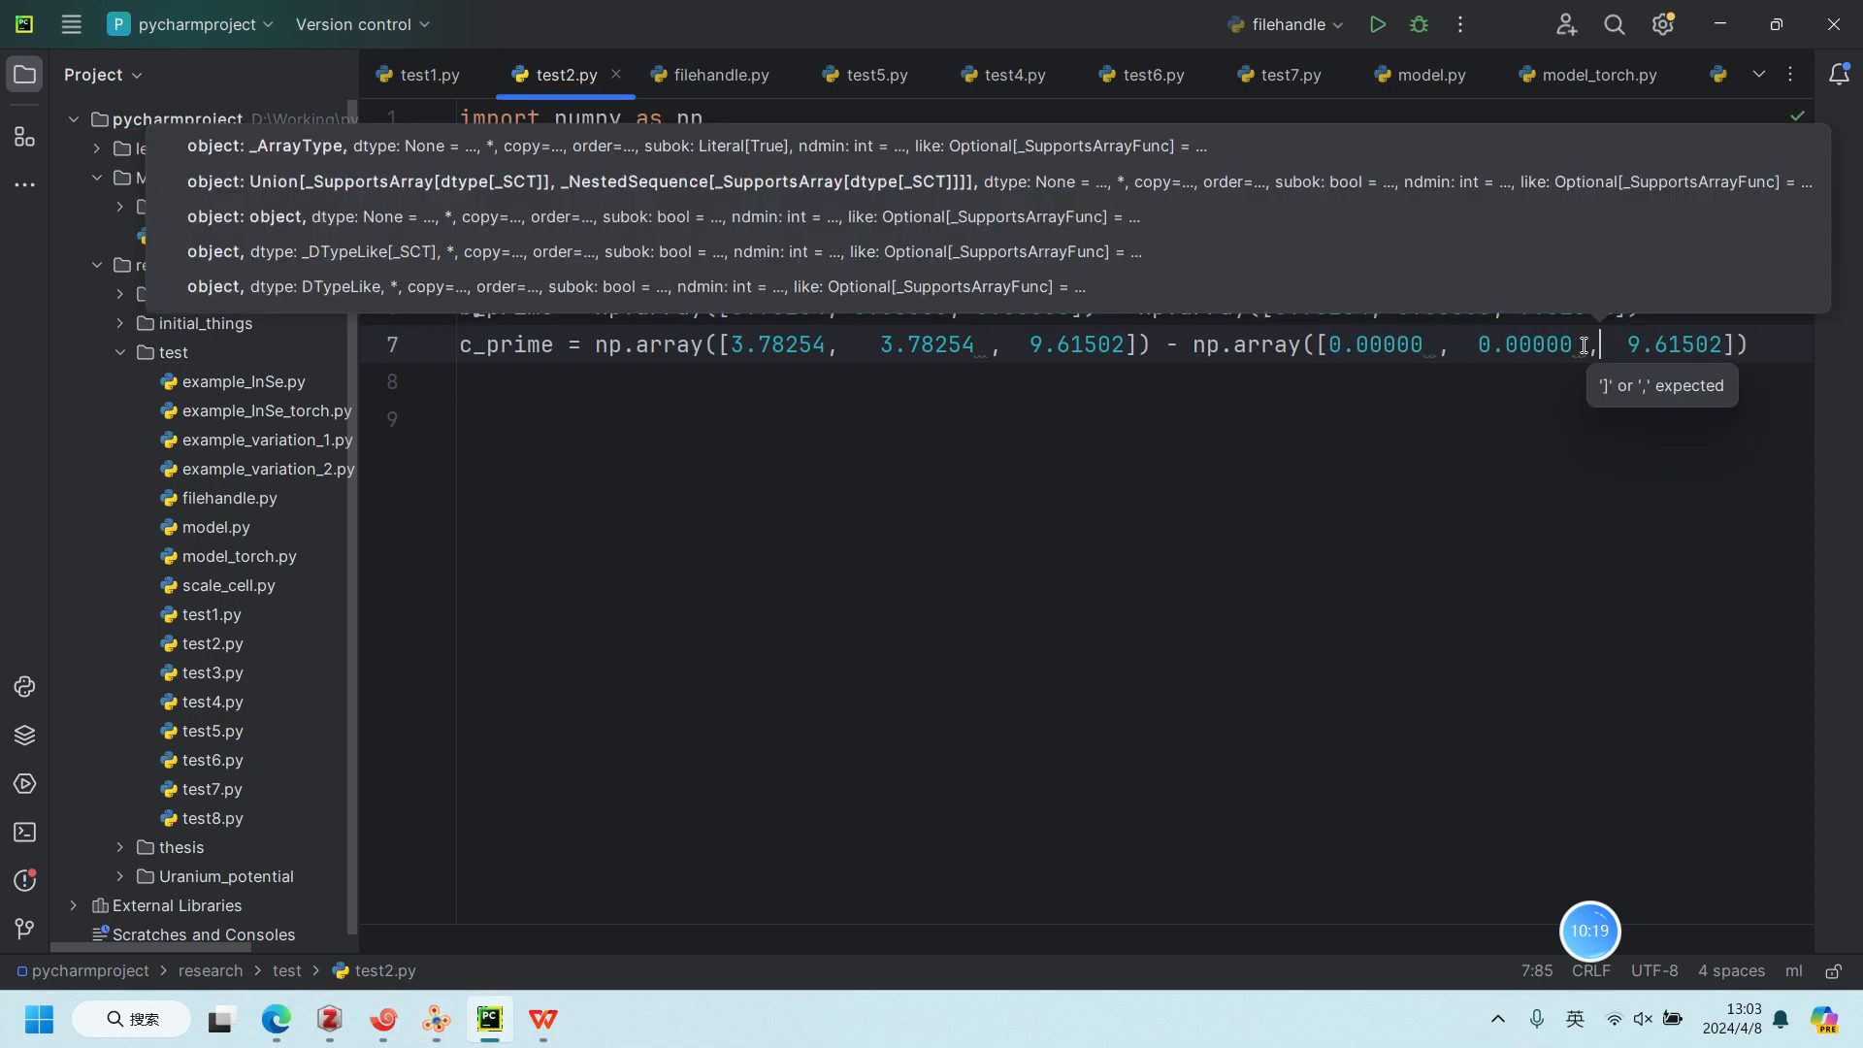
key("ctrl+alt+l")
Step: Start a basis_new assignment with an empty np.array call, one blank line below c_prime
left_click(1731, 355)
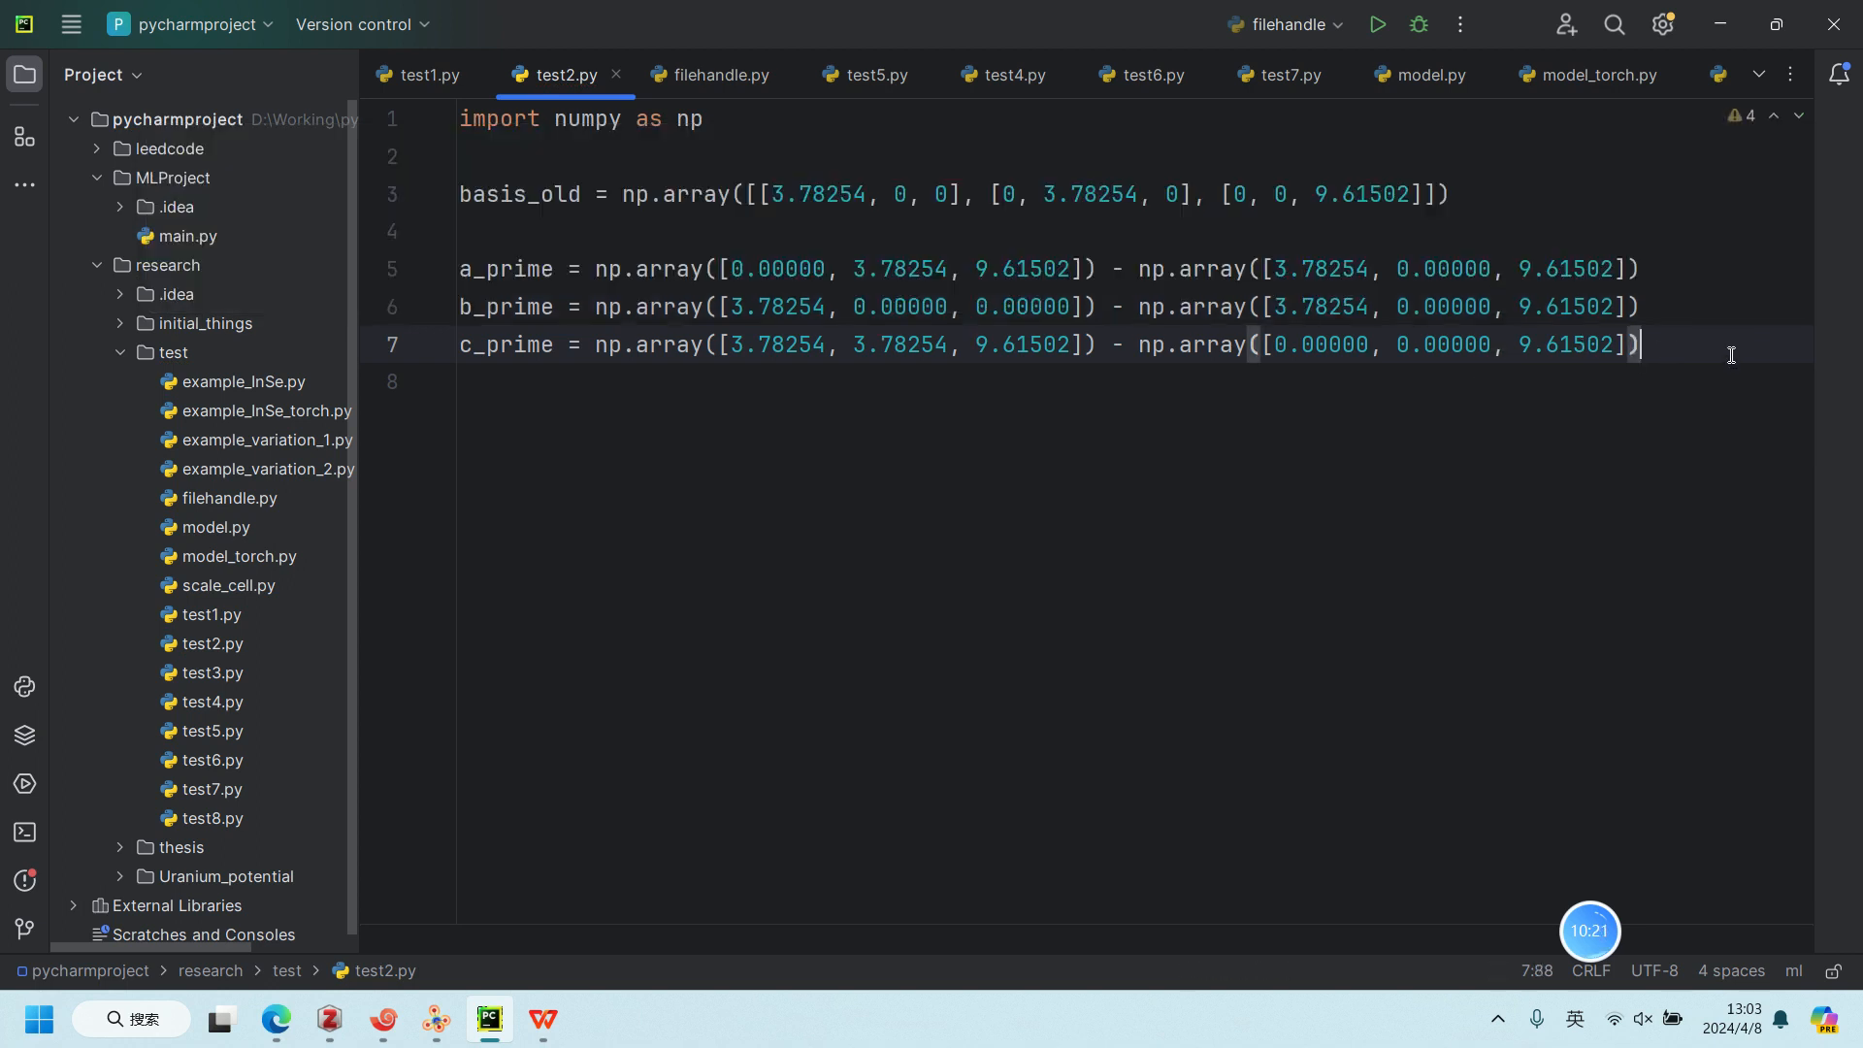
key("Return")
key("Return")
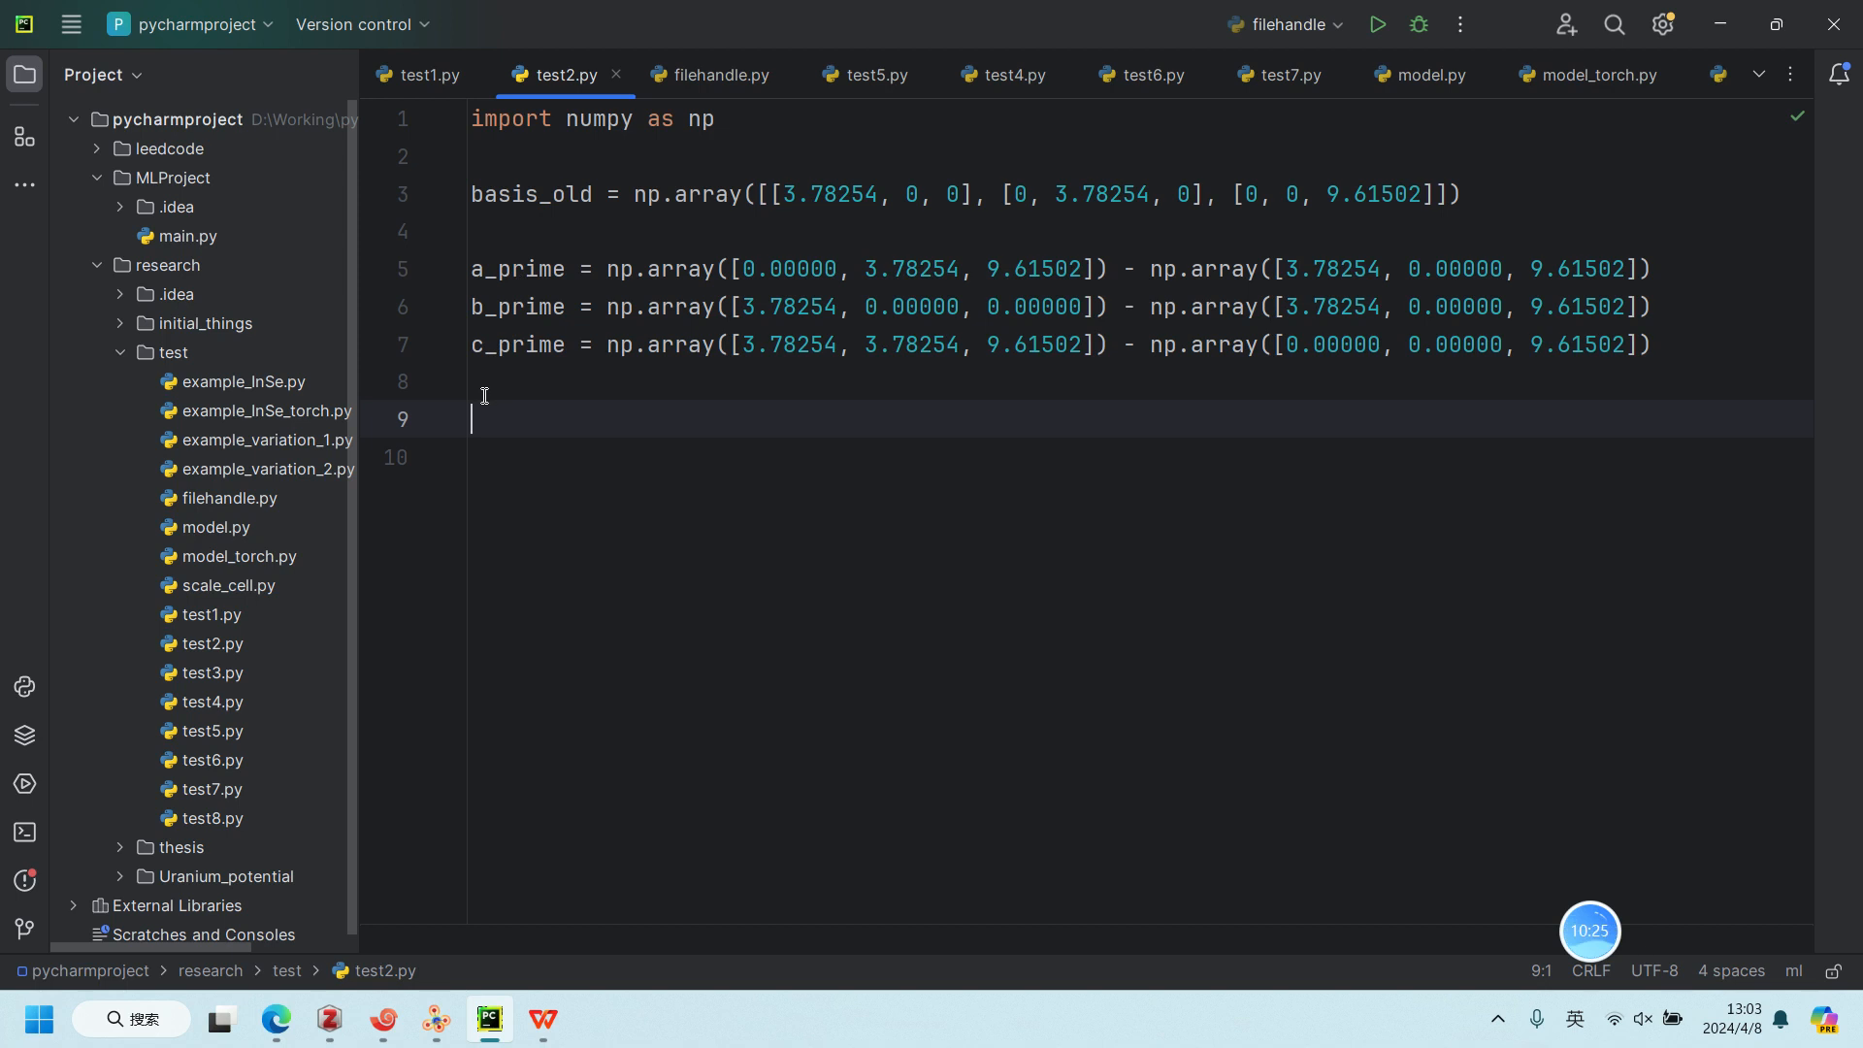
type("basis_new = ")
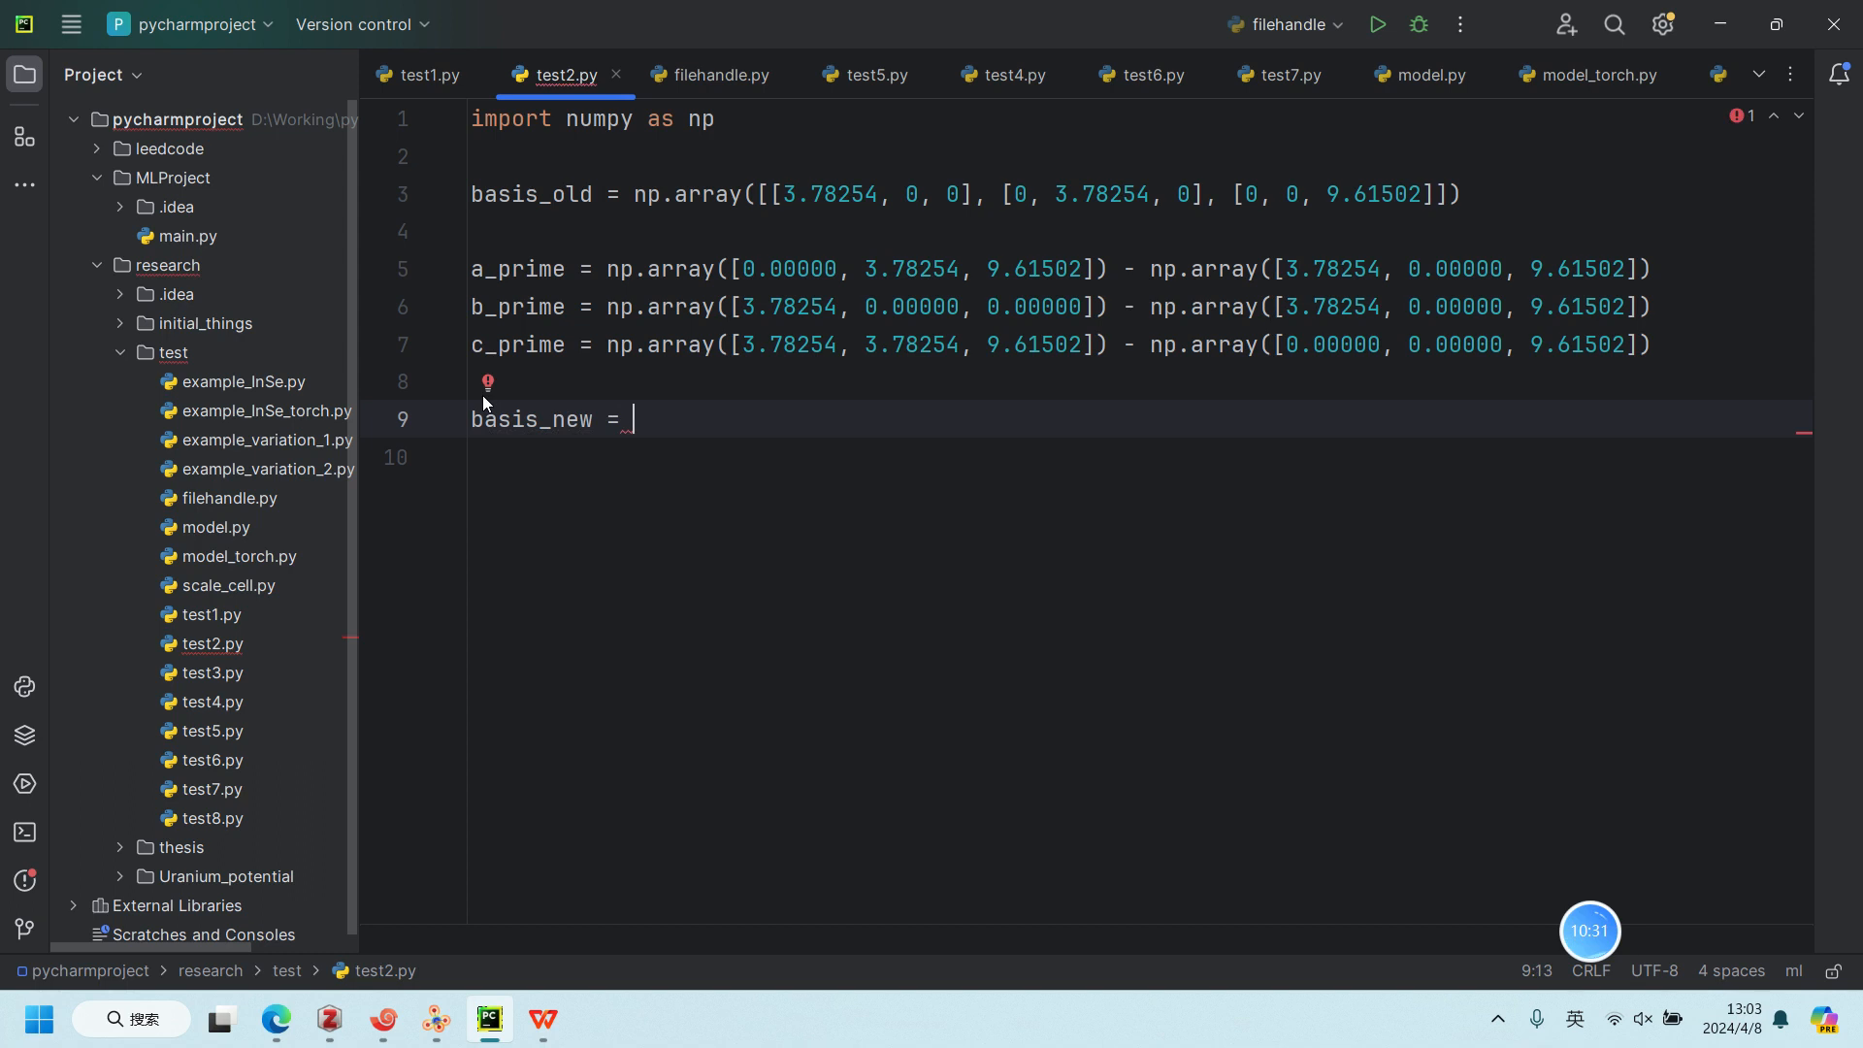
type("np.a")
key("Return")
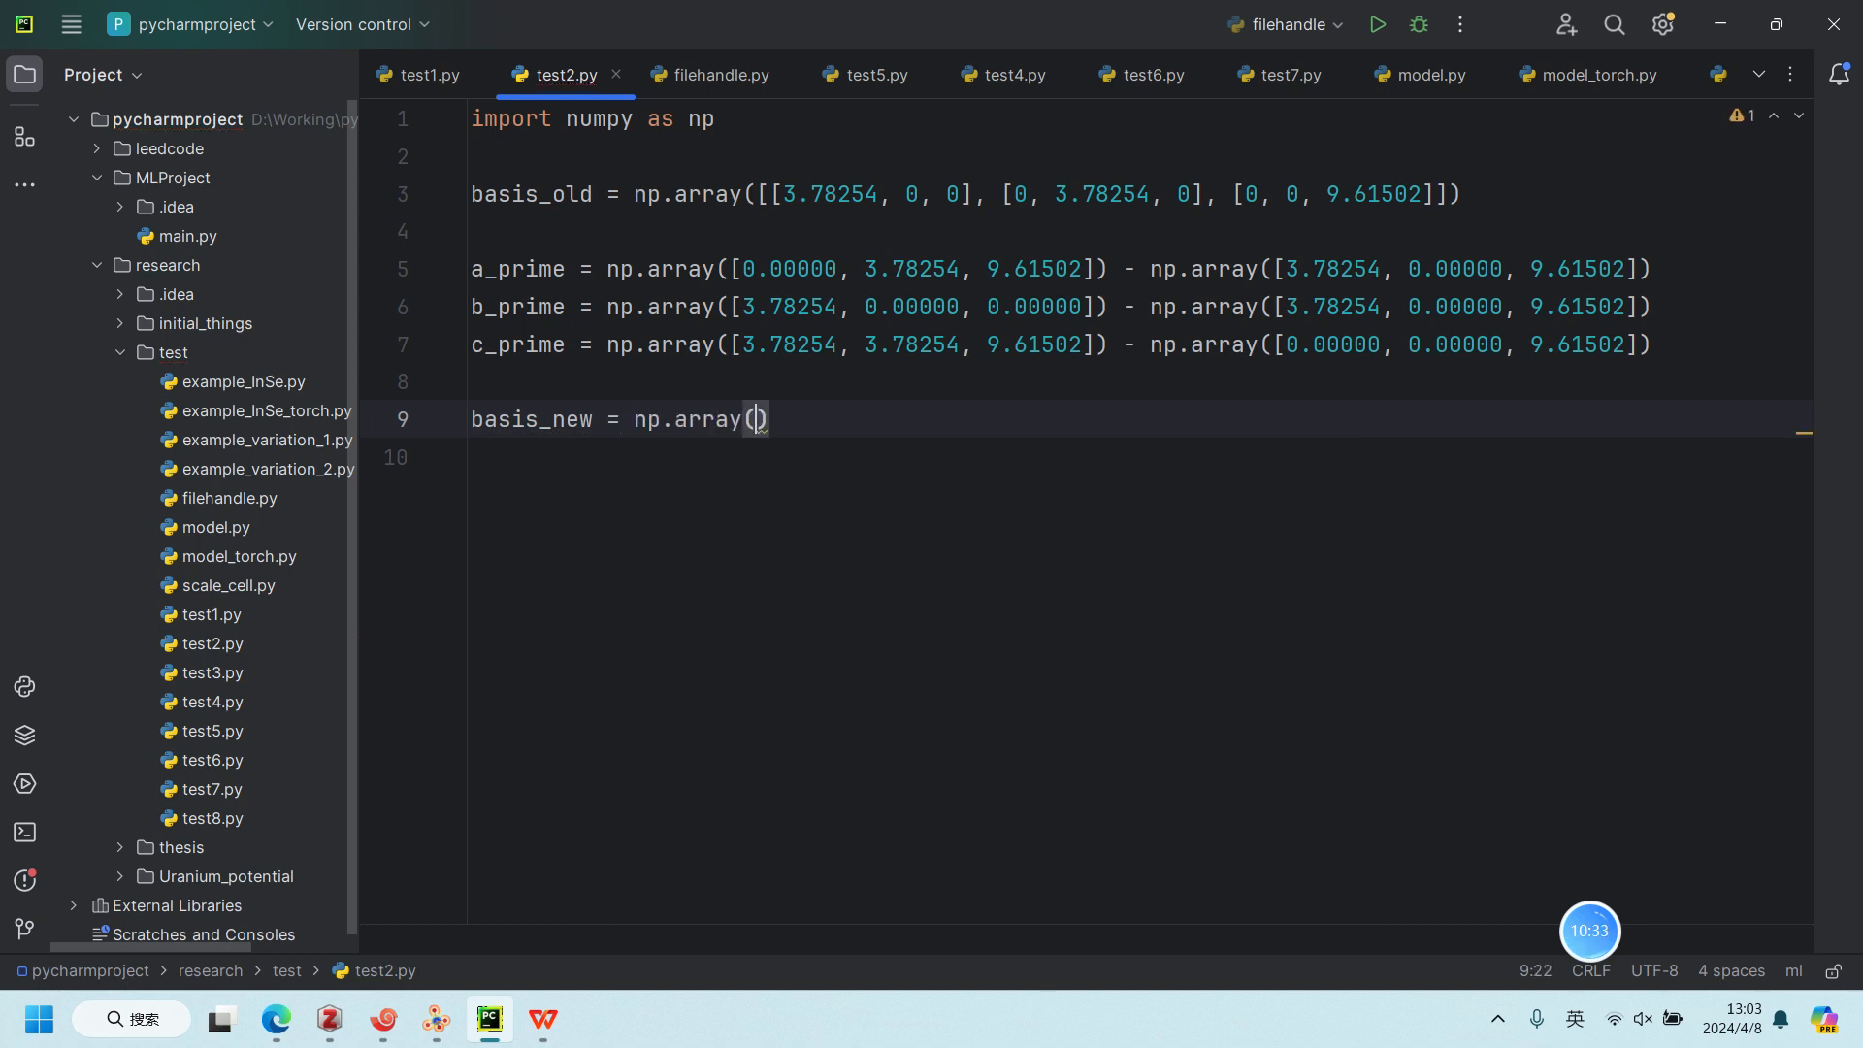
Step: Fill the basis_new array with the list a_prime, b_prime, c_prime and reformat the code
type("[]")
type("a")
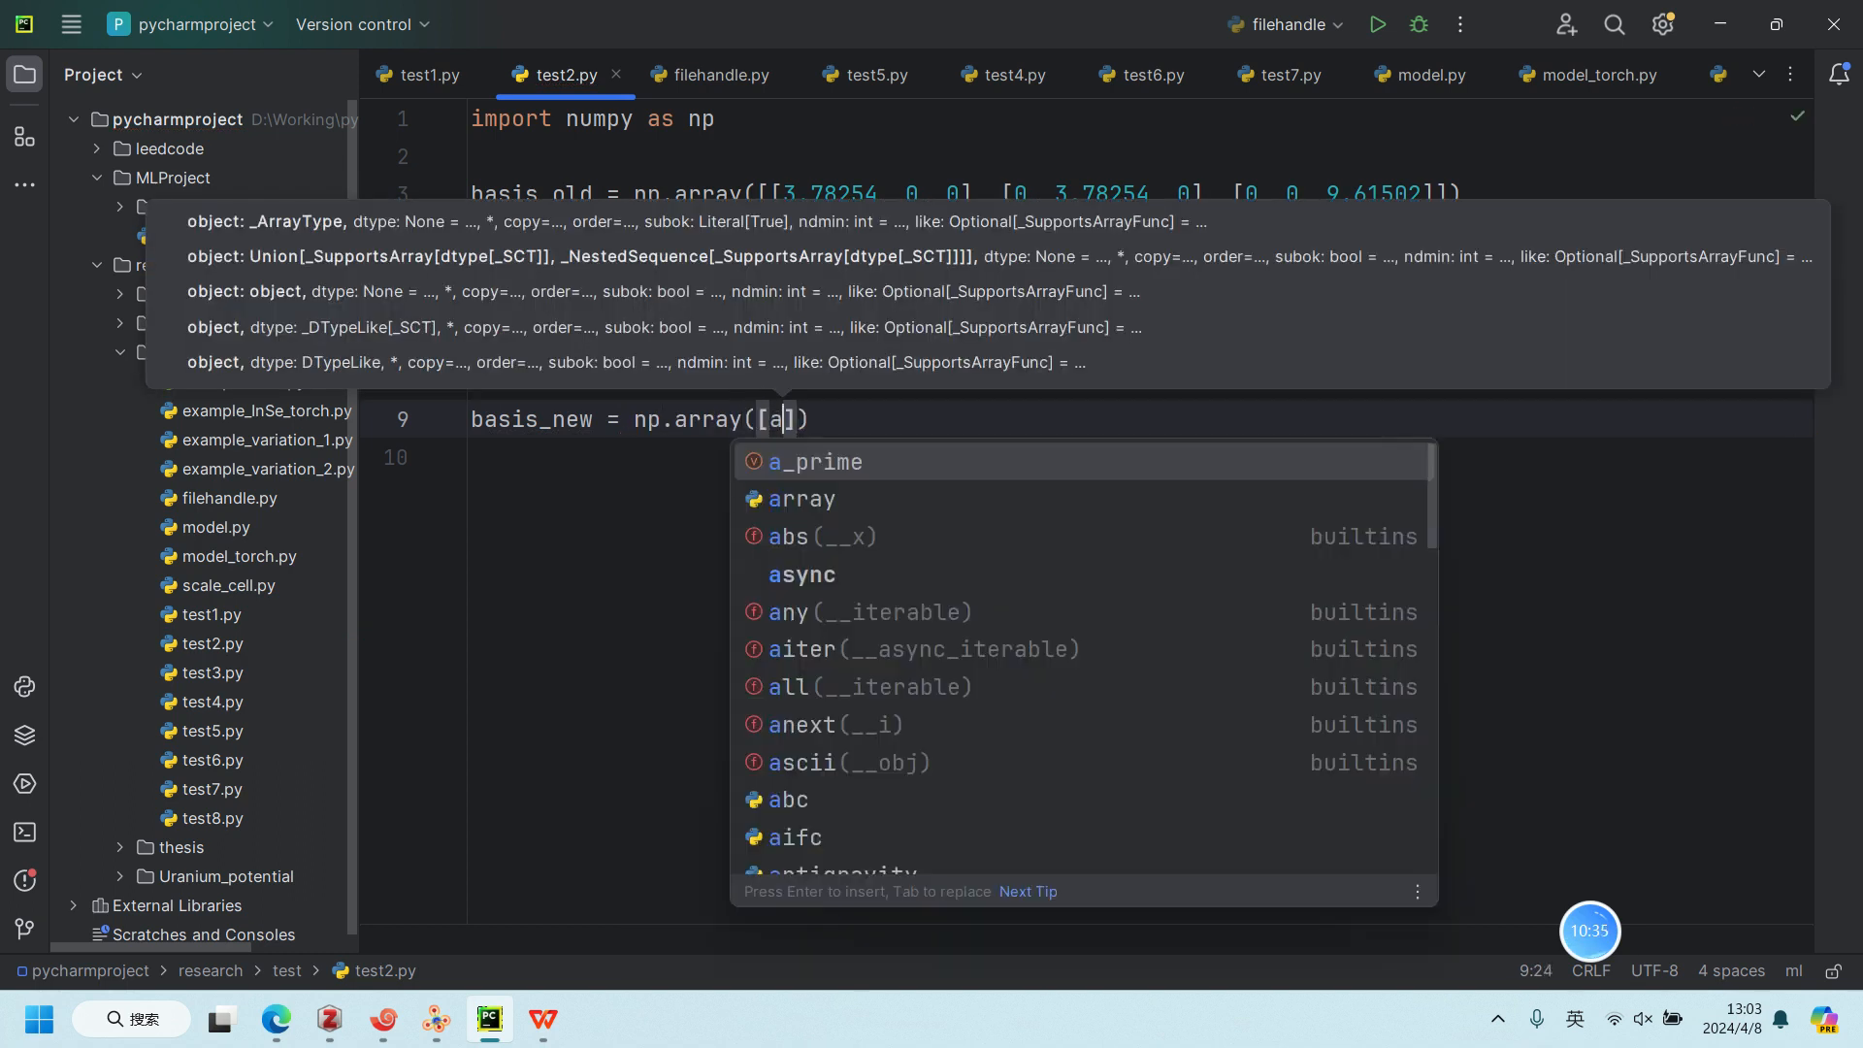
key("Return")
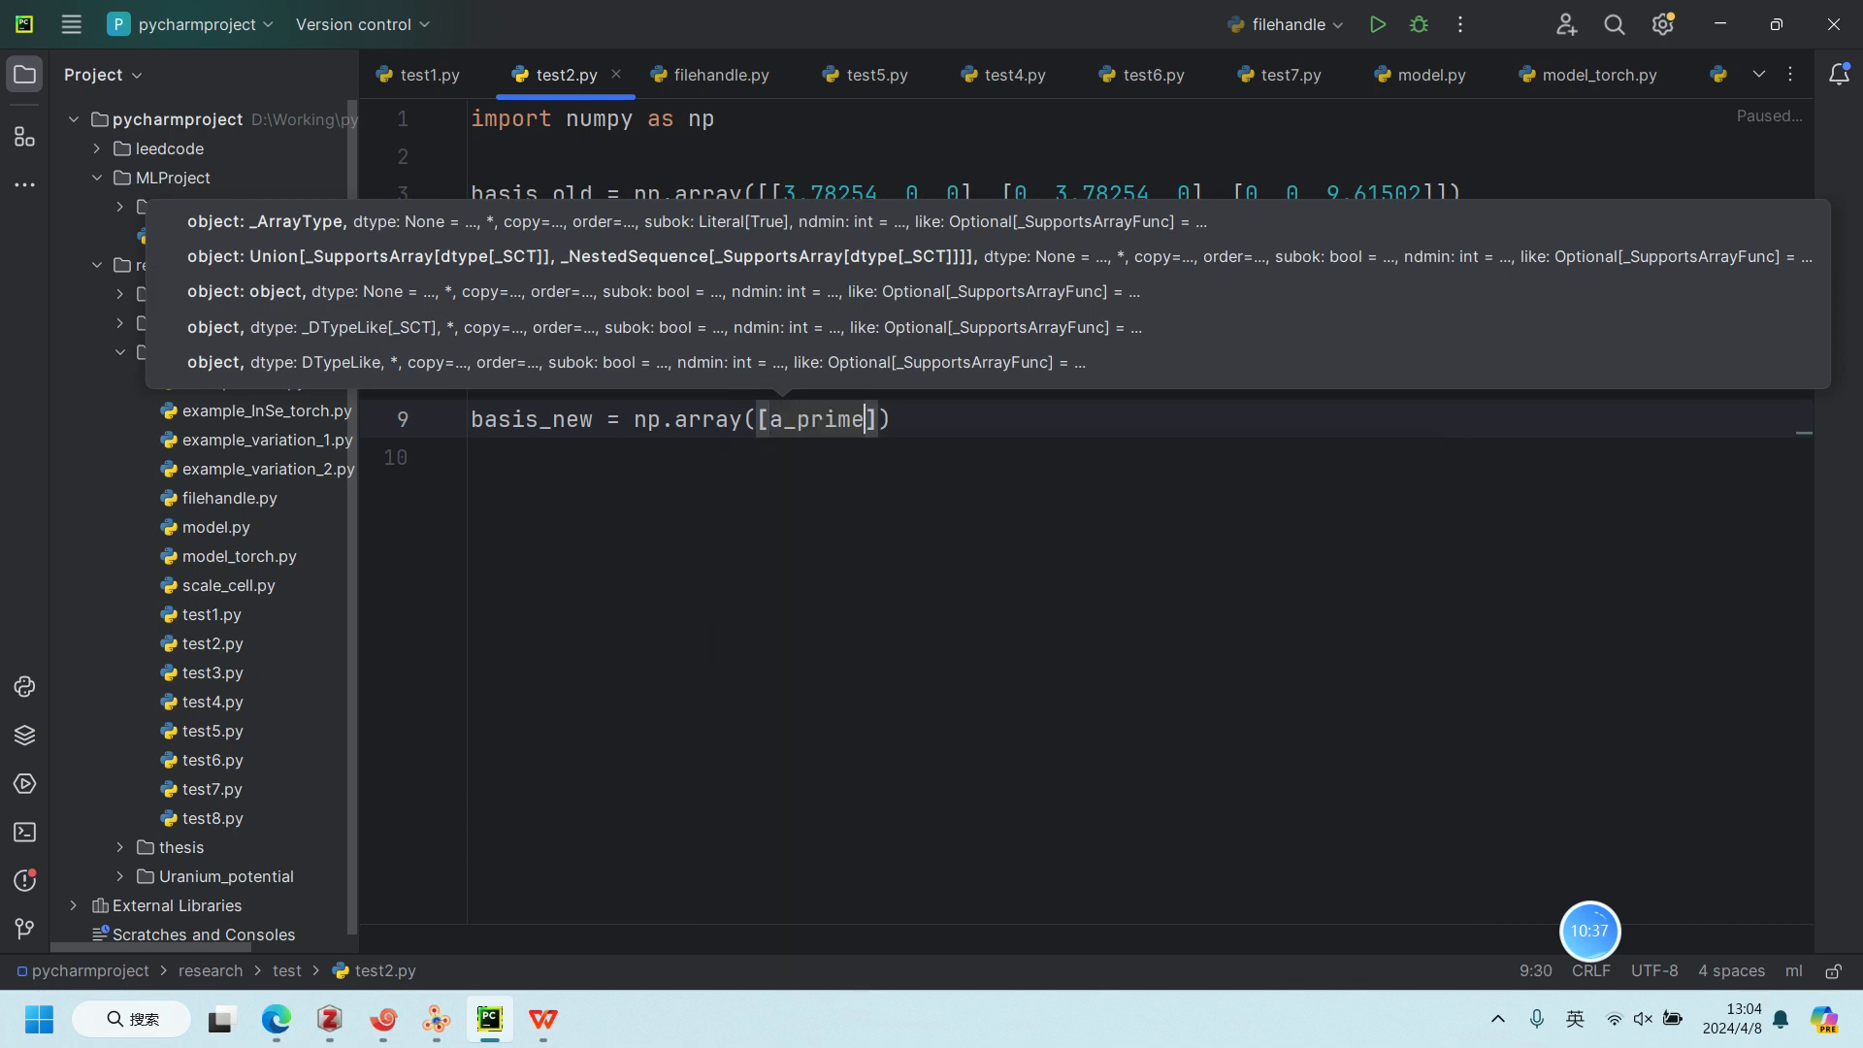
type(",b")
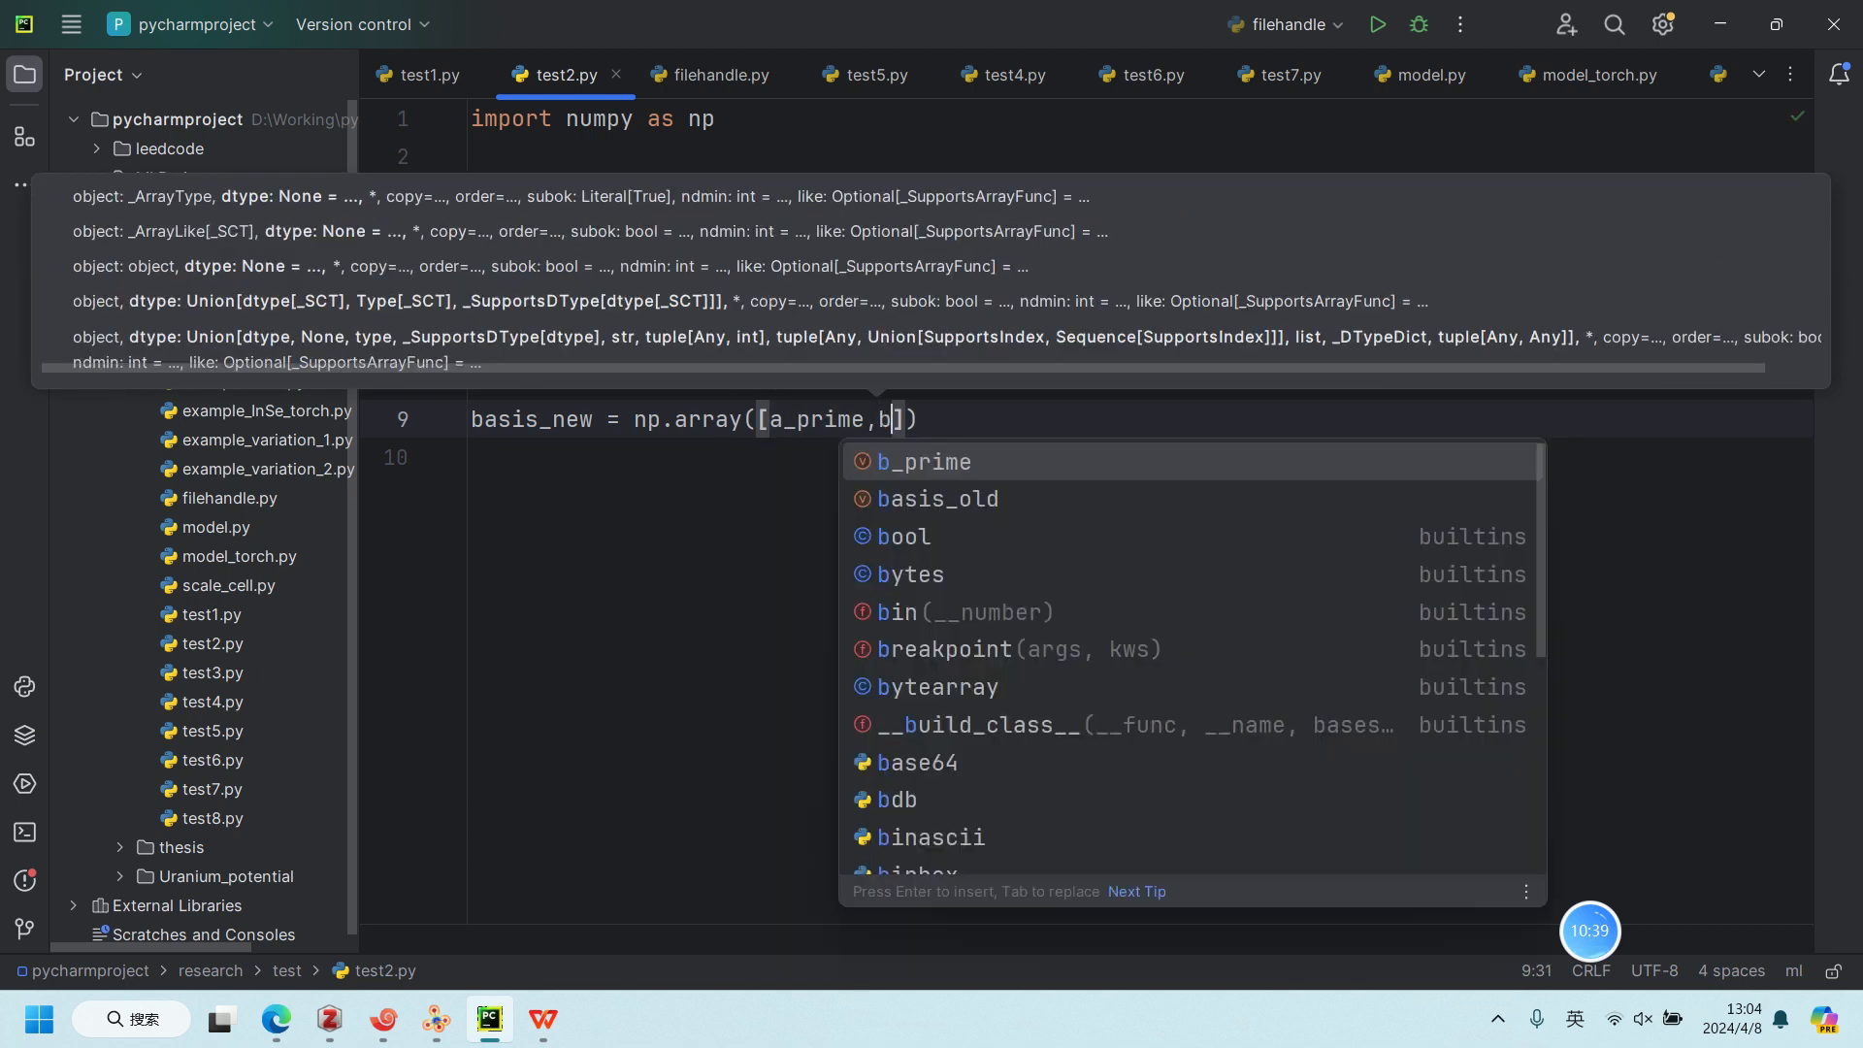
key("Return")
type(",c")
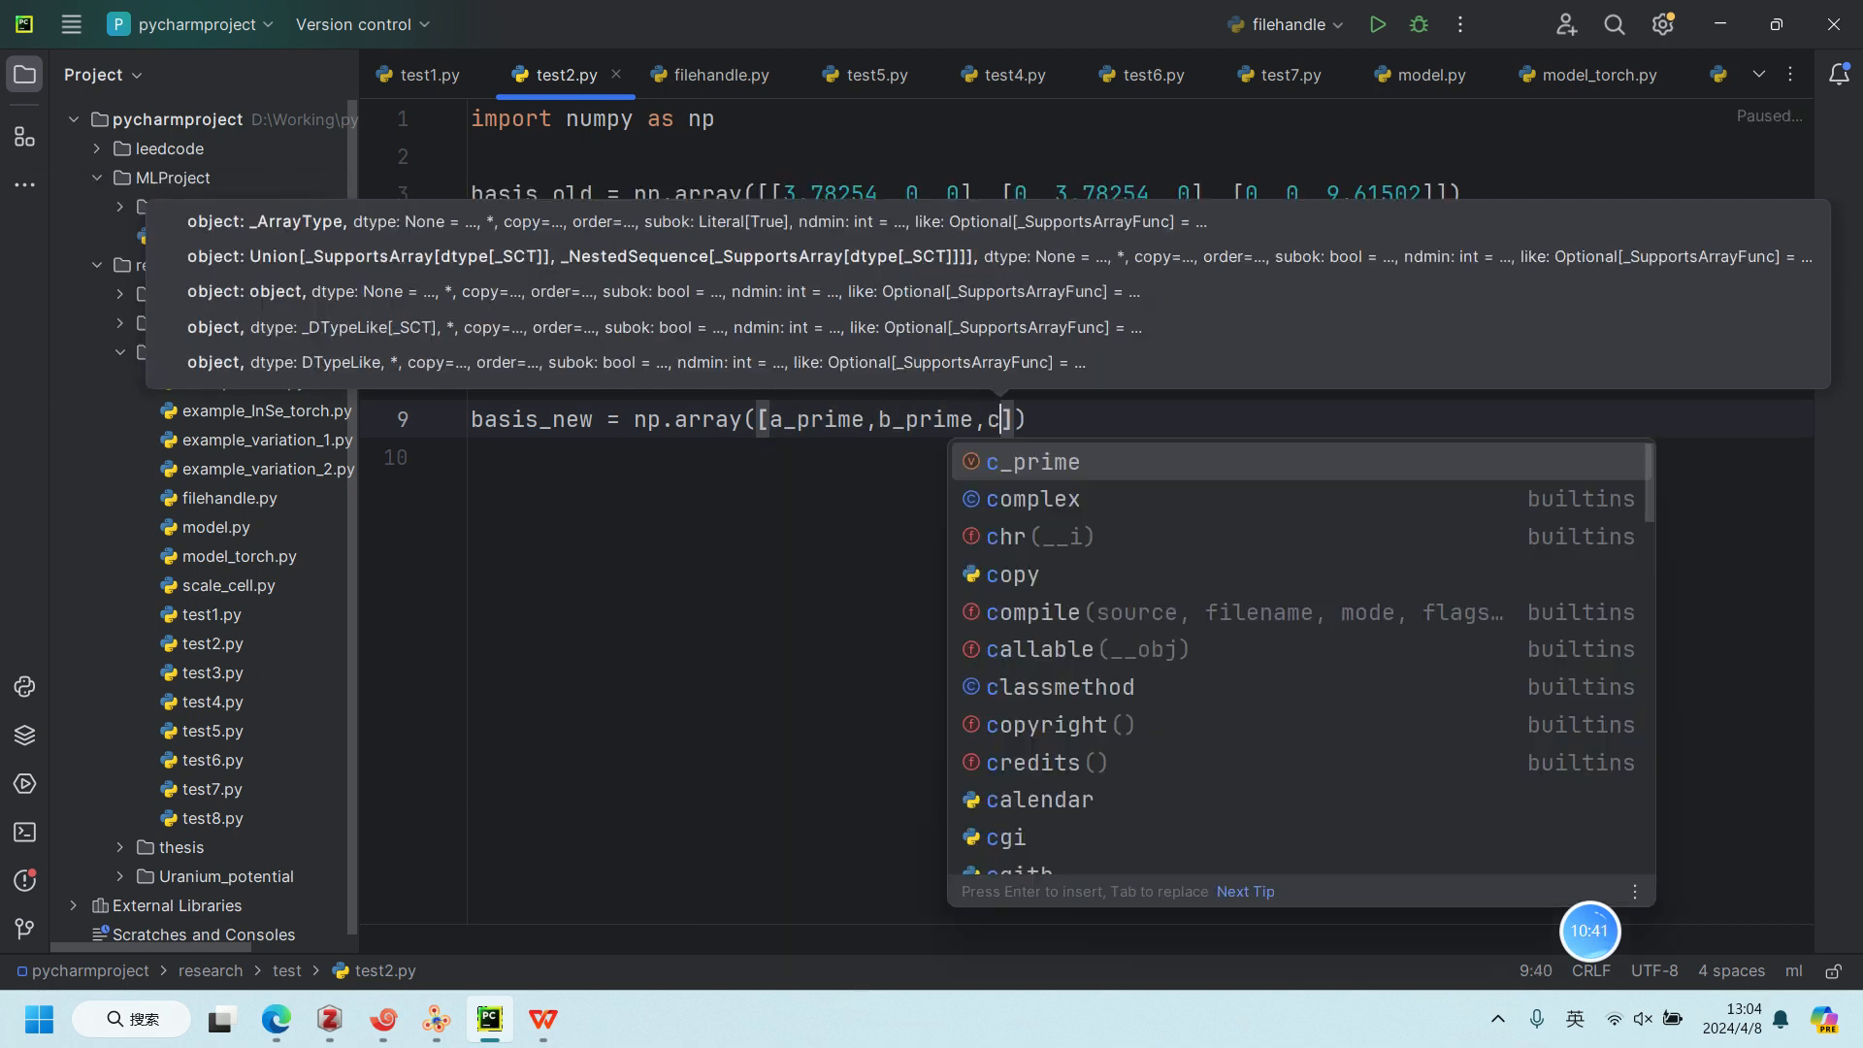
key("Return")
left_click(1183, 484)
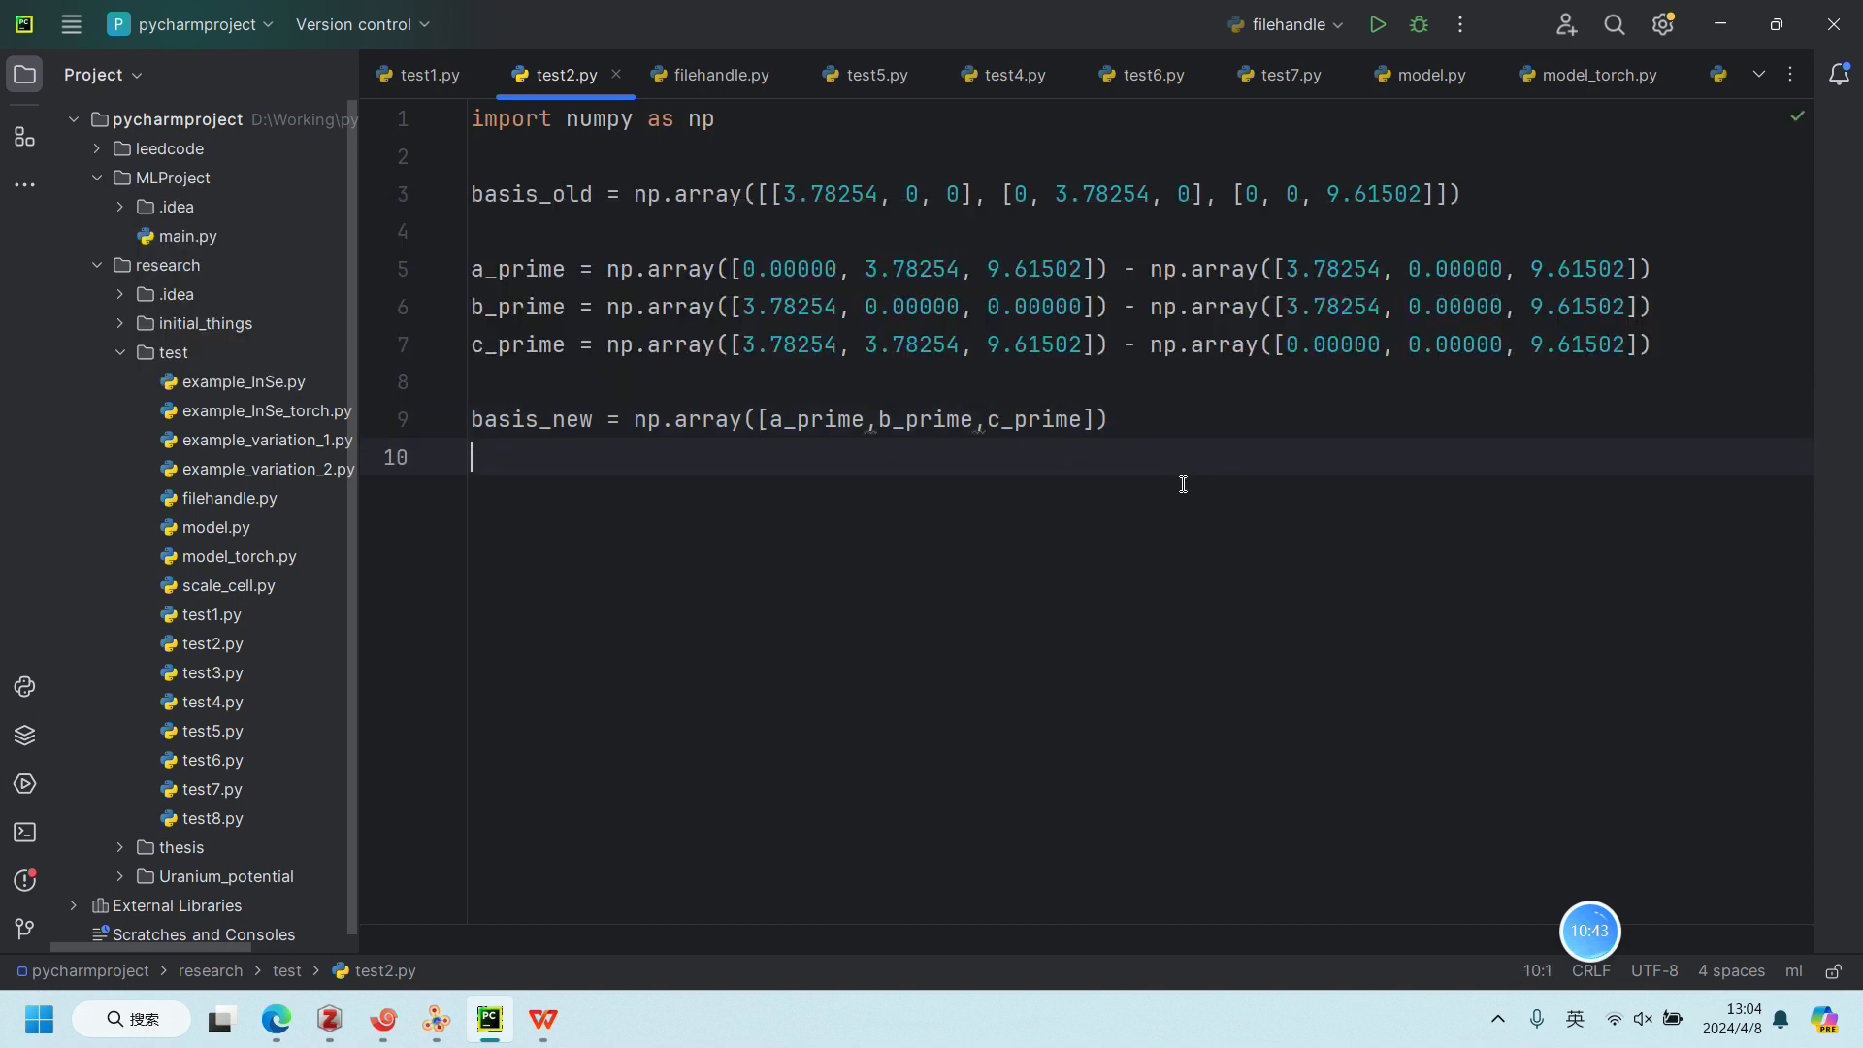
key("ctrl+alt+l")
left_click(1206, 417)
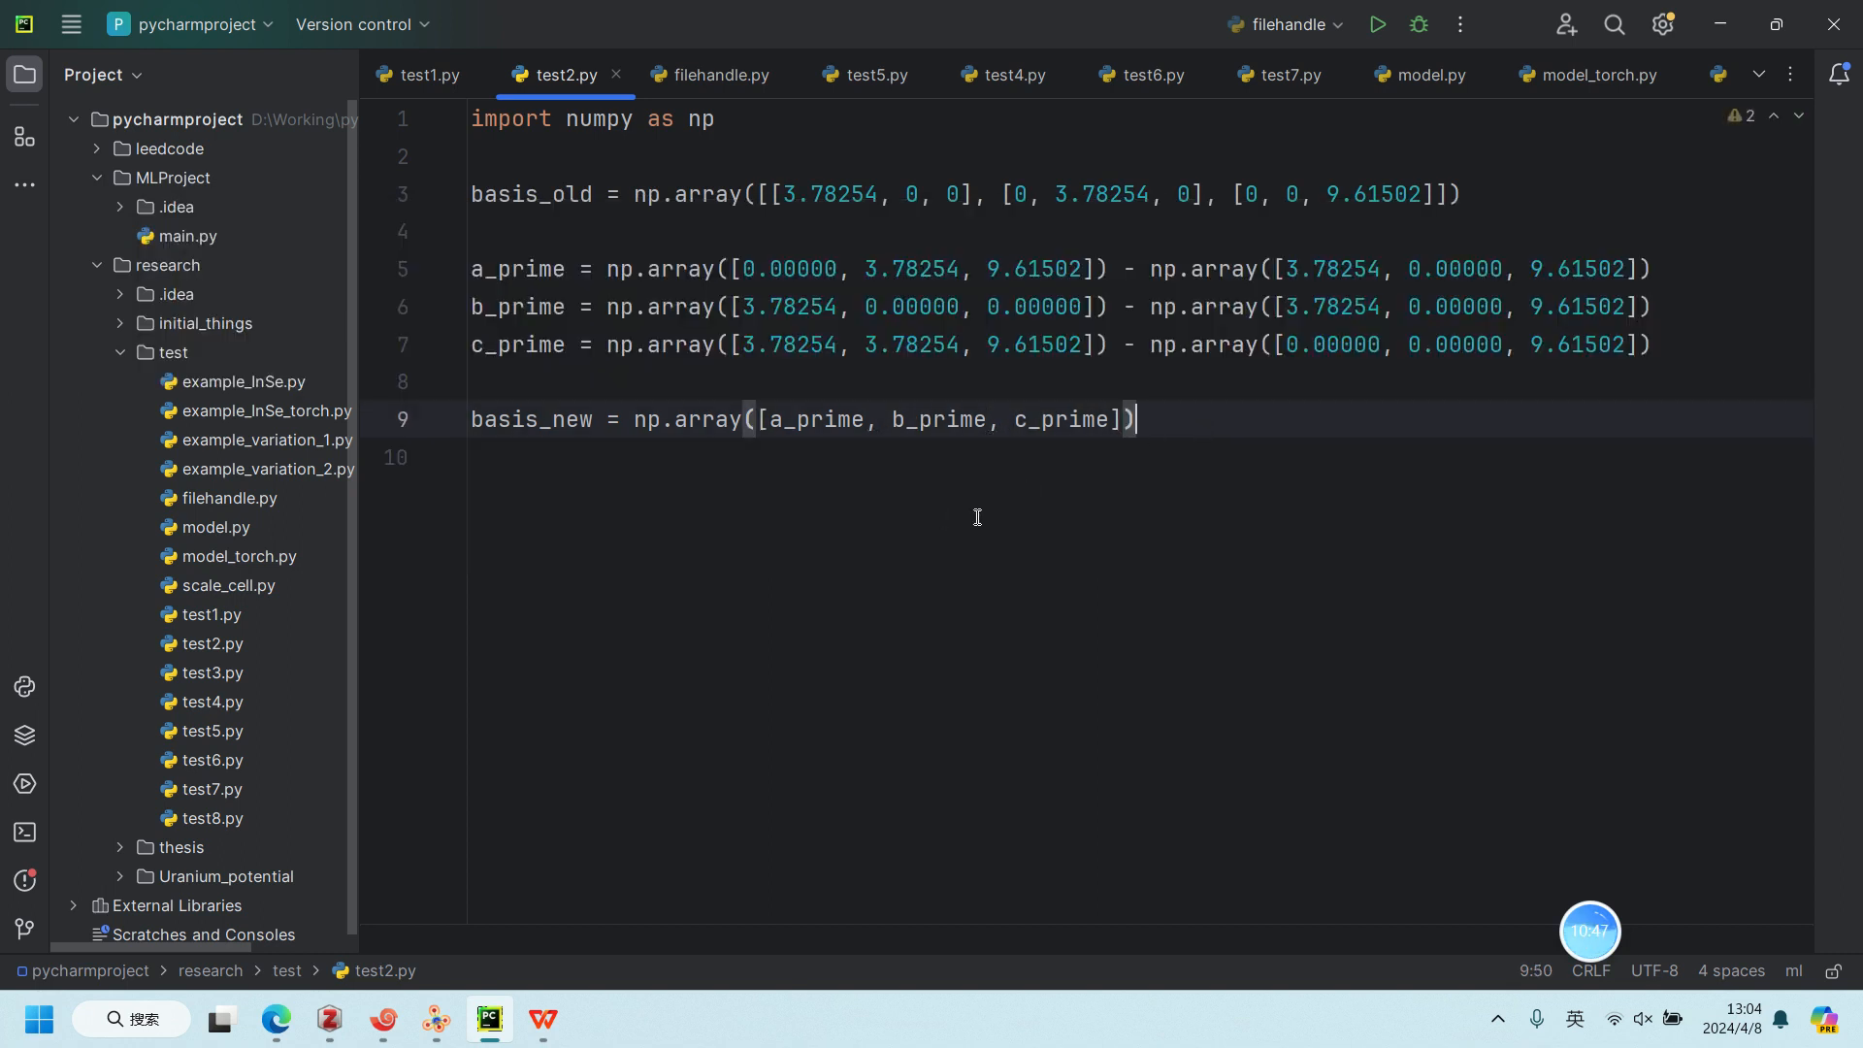
left_click_drag(1168, 420, 470, 181)
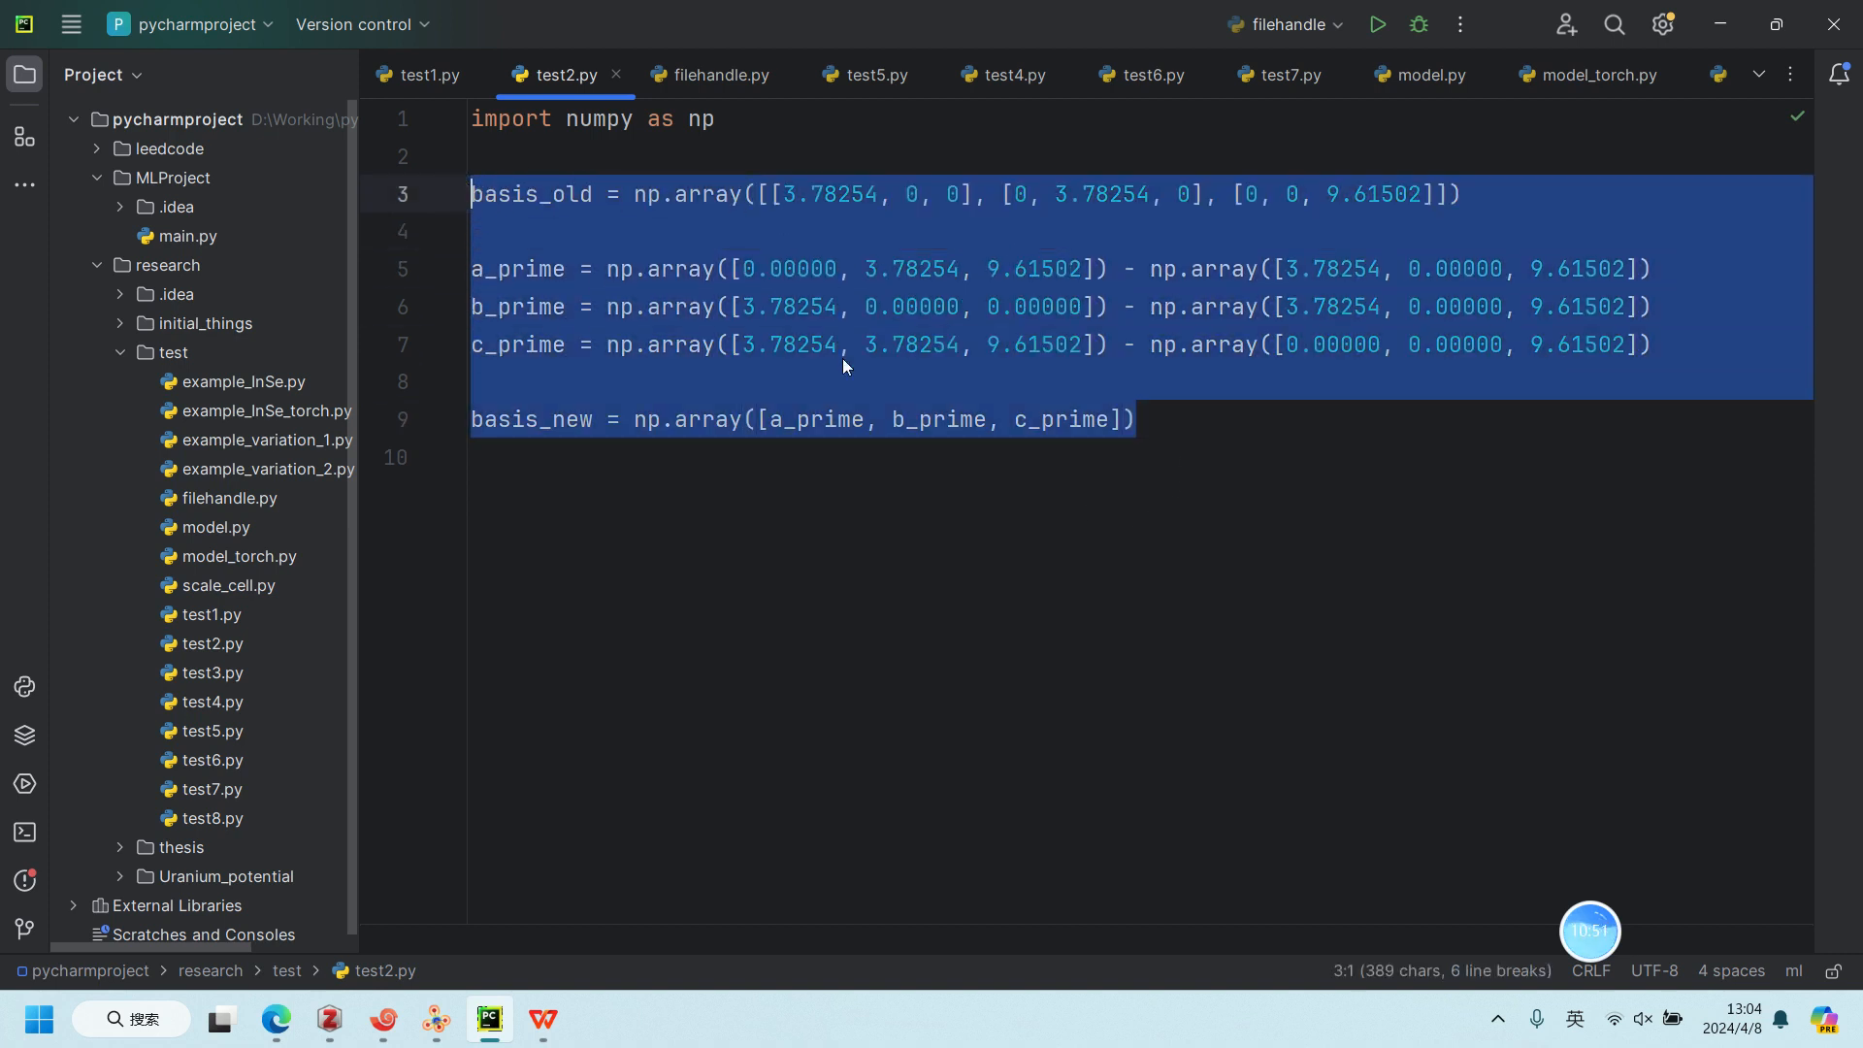
left_click(1225, 421)
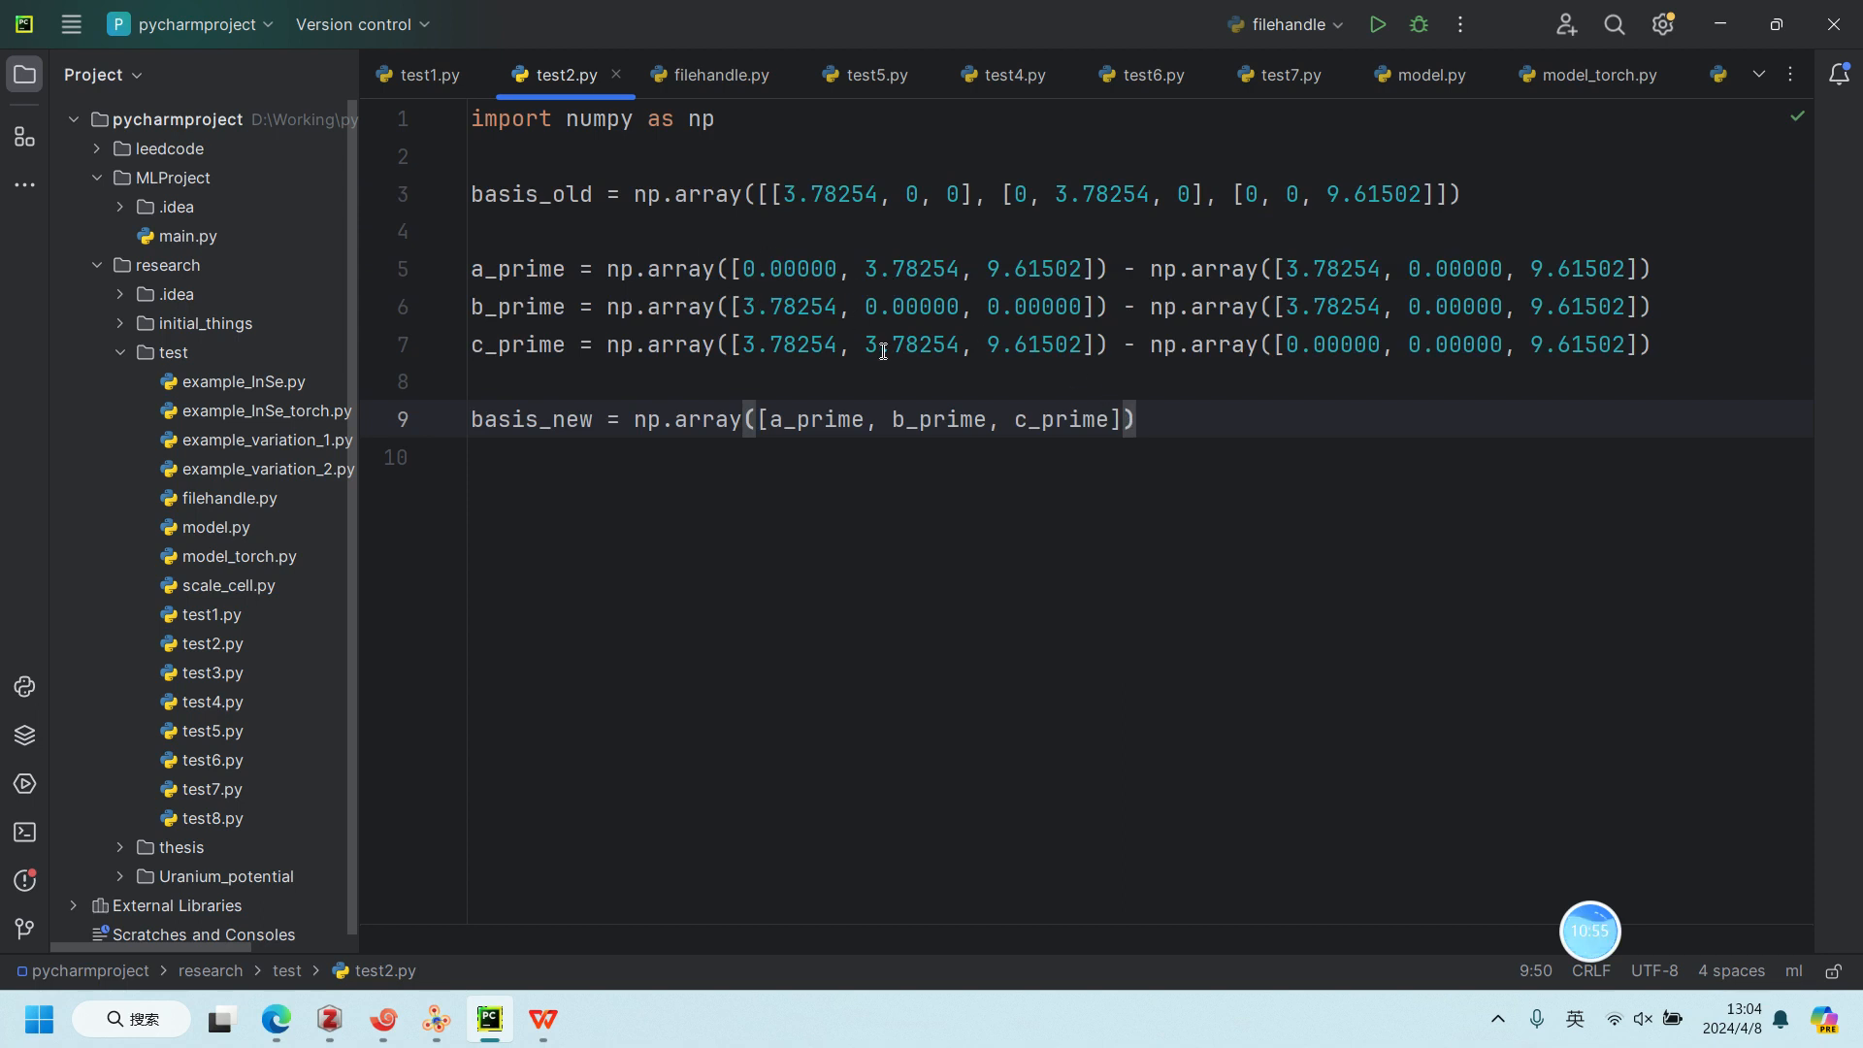
Step: Switch to VESTA, open the unit cell transformation settings for TiO2, and examine how the new basis vectors relate to the old ones
key("alt+Tab")
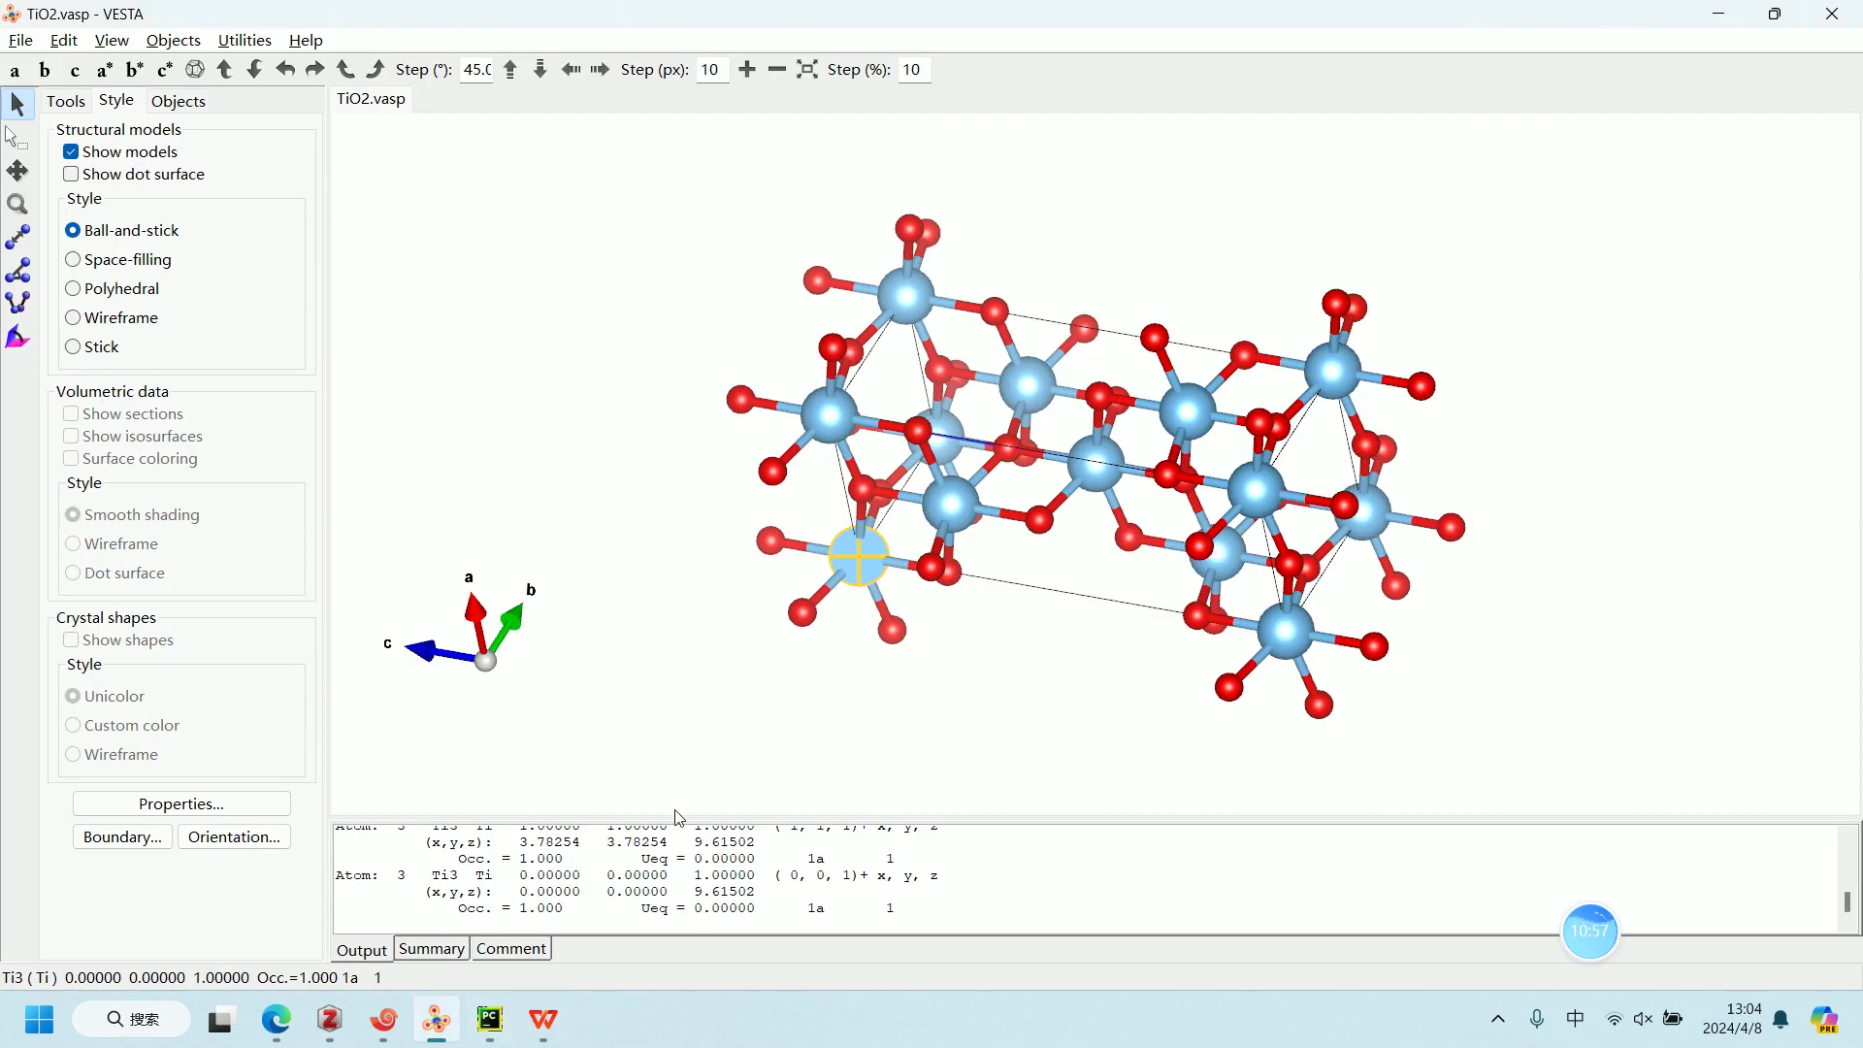
left_click(63, 40)
mouse_move(218, 145)
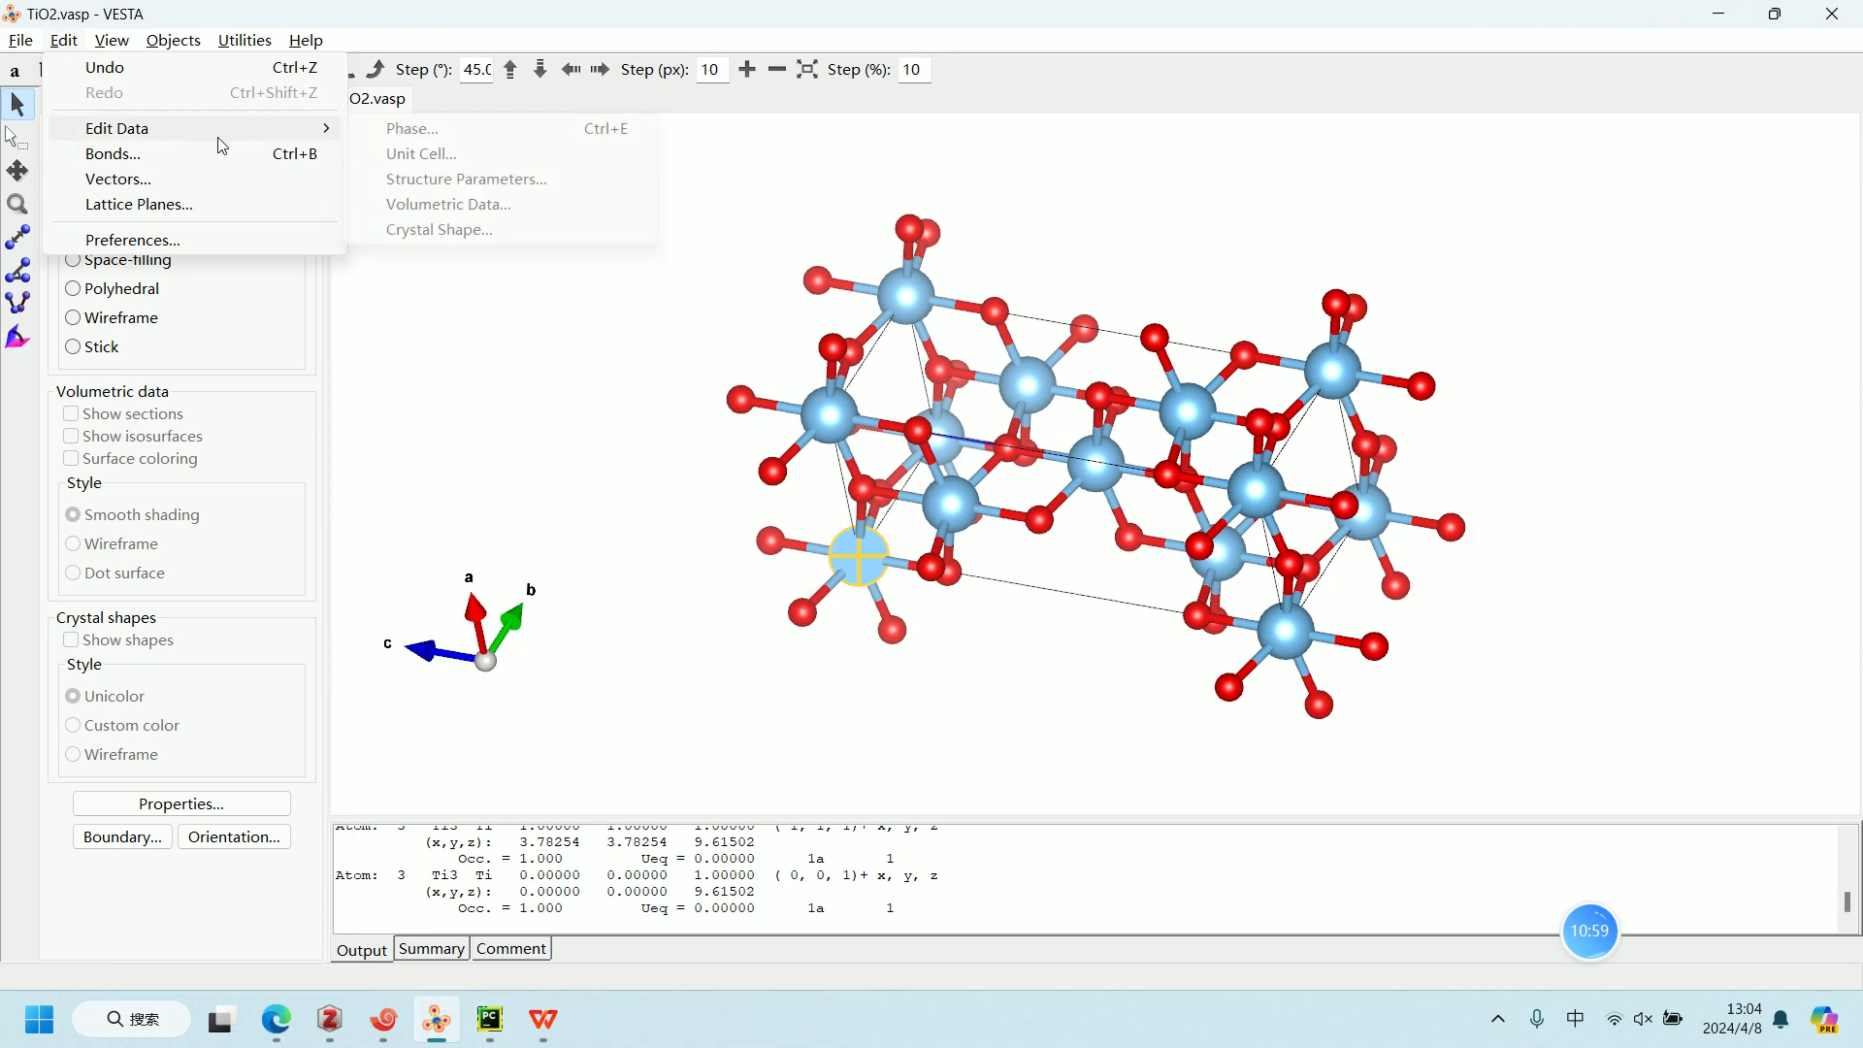
left_click(427, 154)
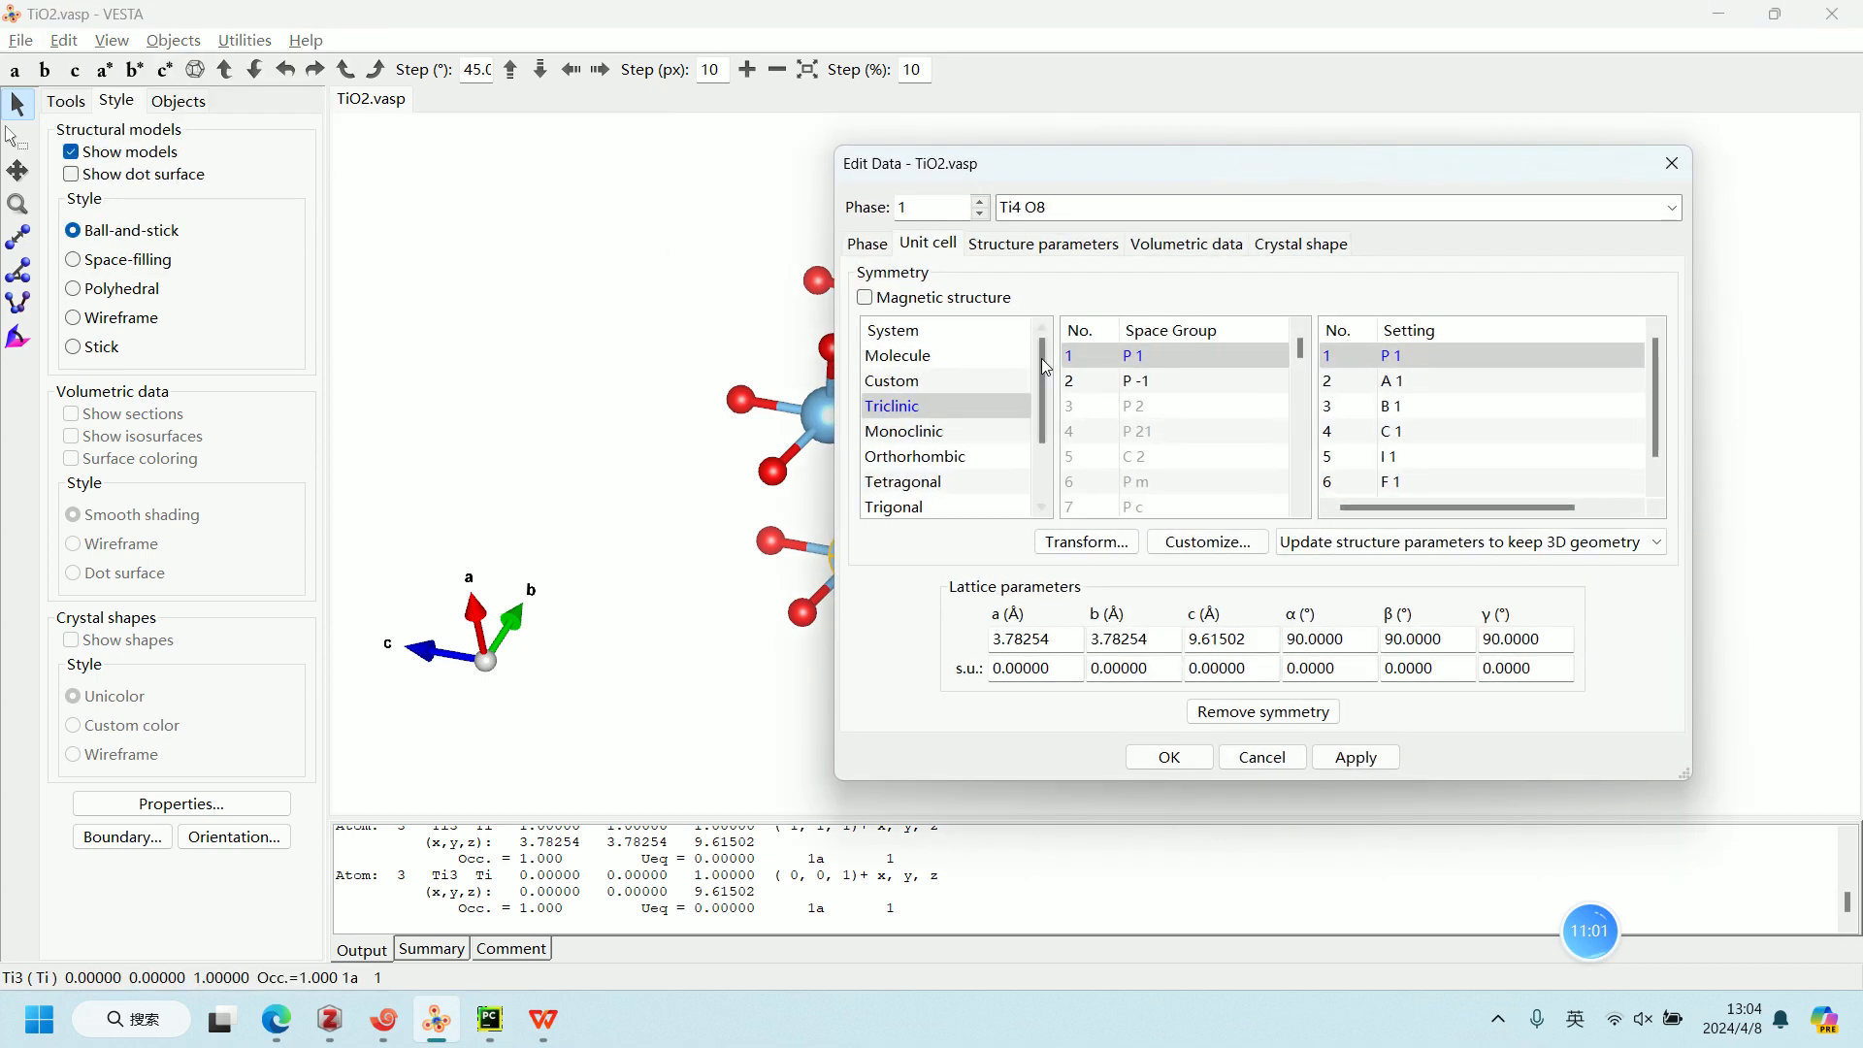
left_click(1079, 542)
left_click_drag(1325, 268, 681, 195)
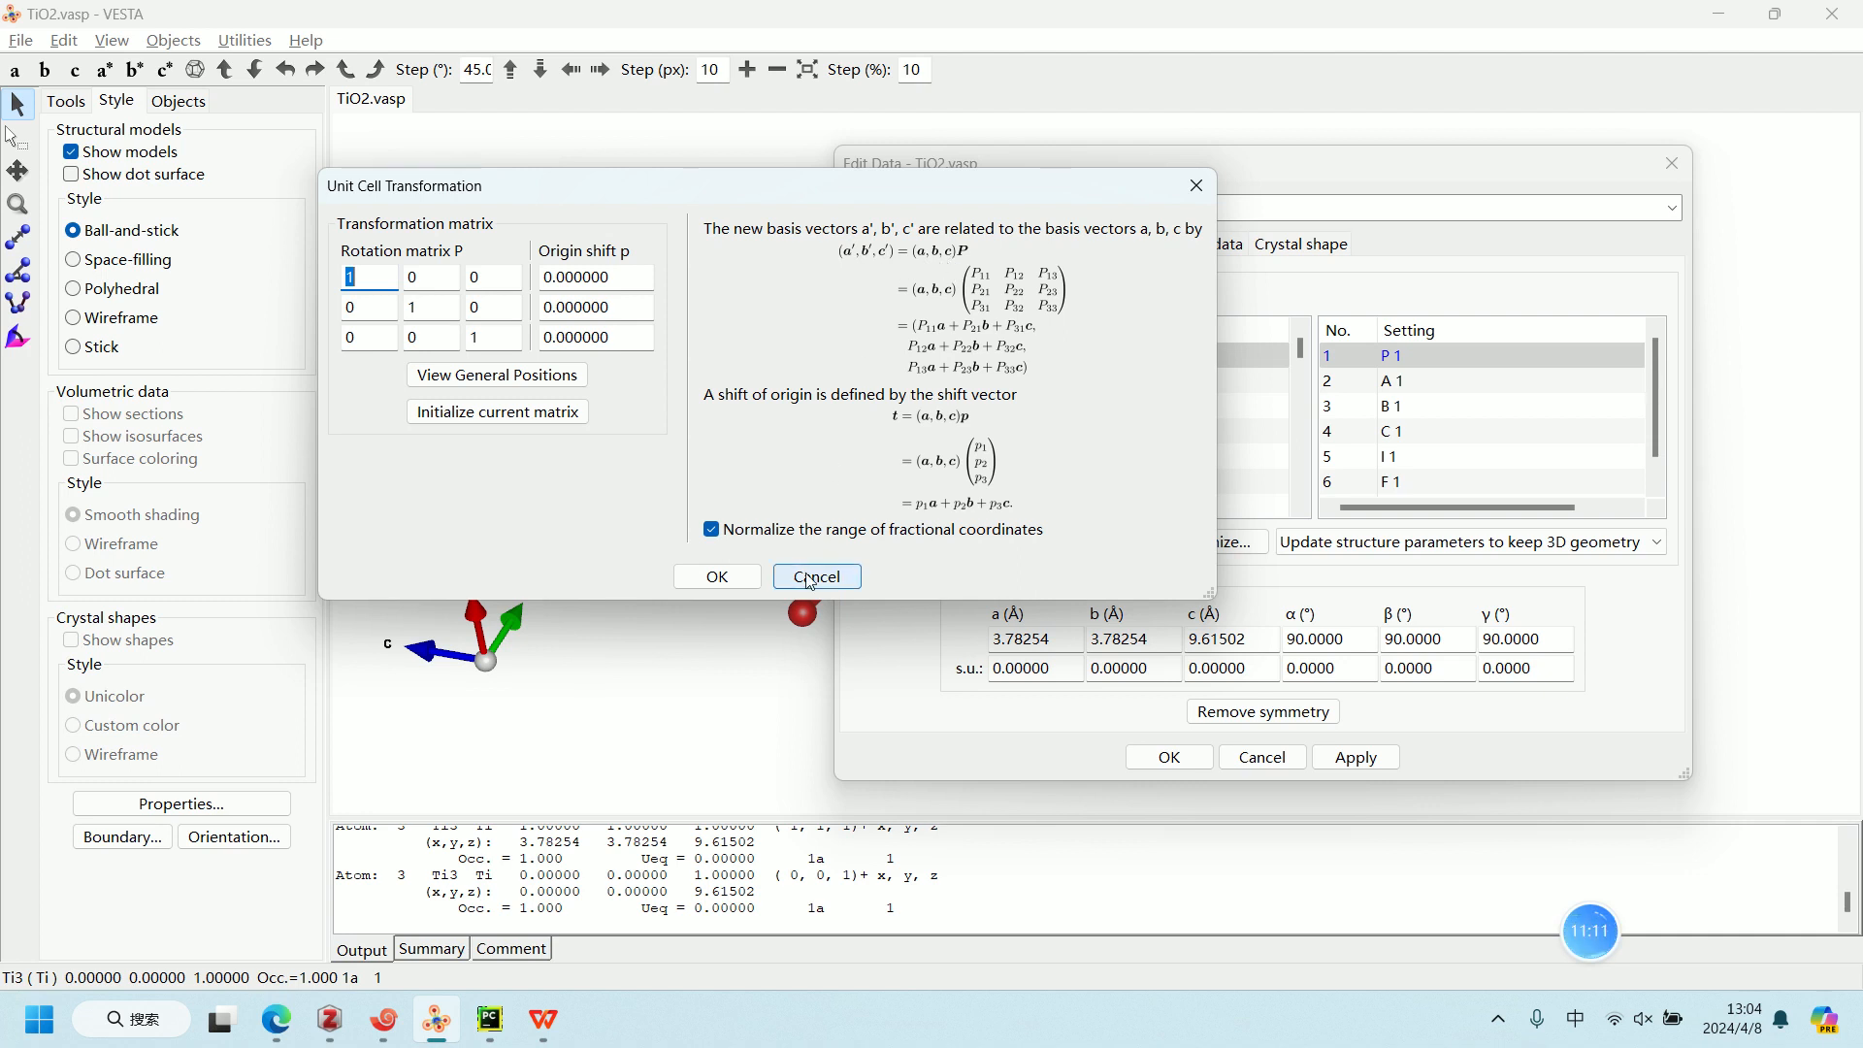
Step: Return to PyCharm and examine the row vectors in the basis_old array
left_click(489, 1018)
left_click_drag(773, 194, 1257, 194)
left_click(1052, 238)
left_click_drag(779, 199, 978, 195)
left_click(947, 231)
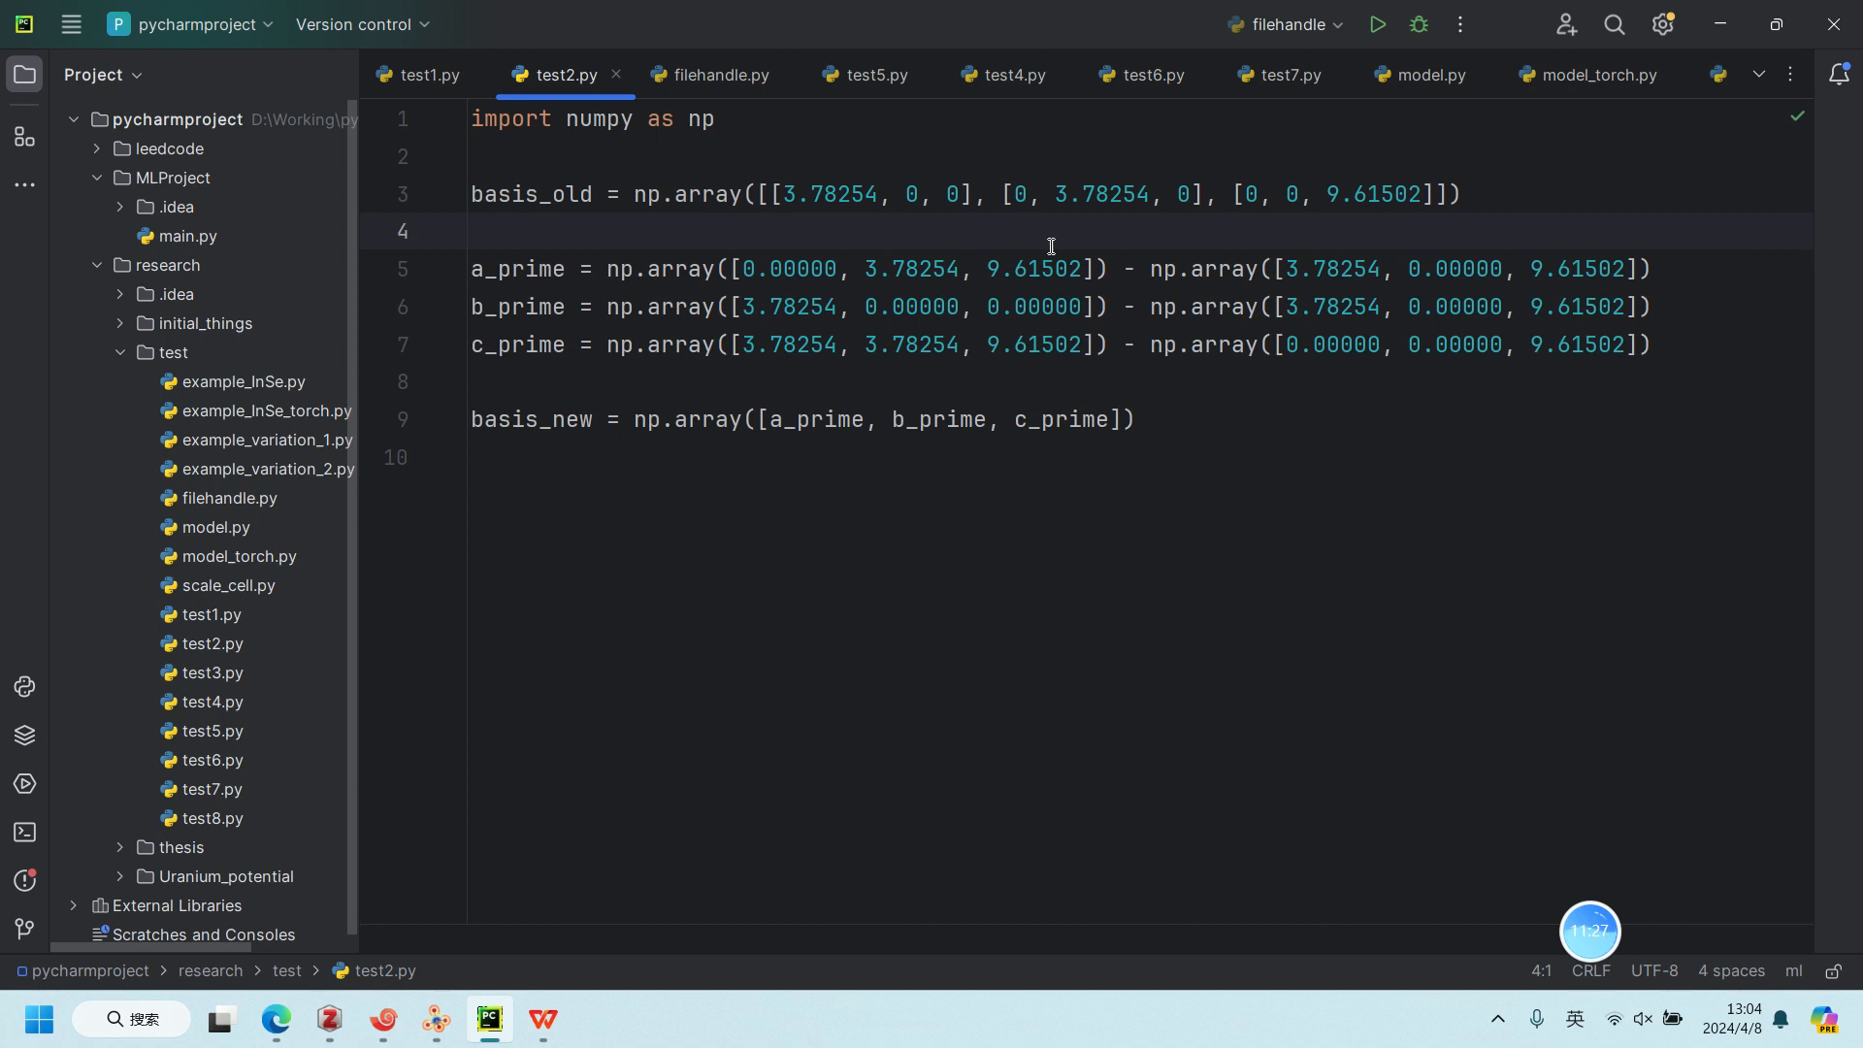
Step: Insert an opening np.transpose call before np.array in the basis_old assignment
left_click(638, 192)
type("np.")
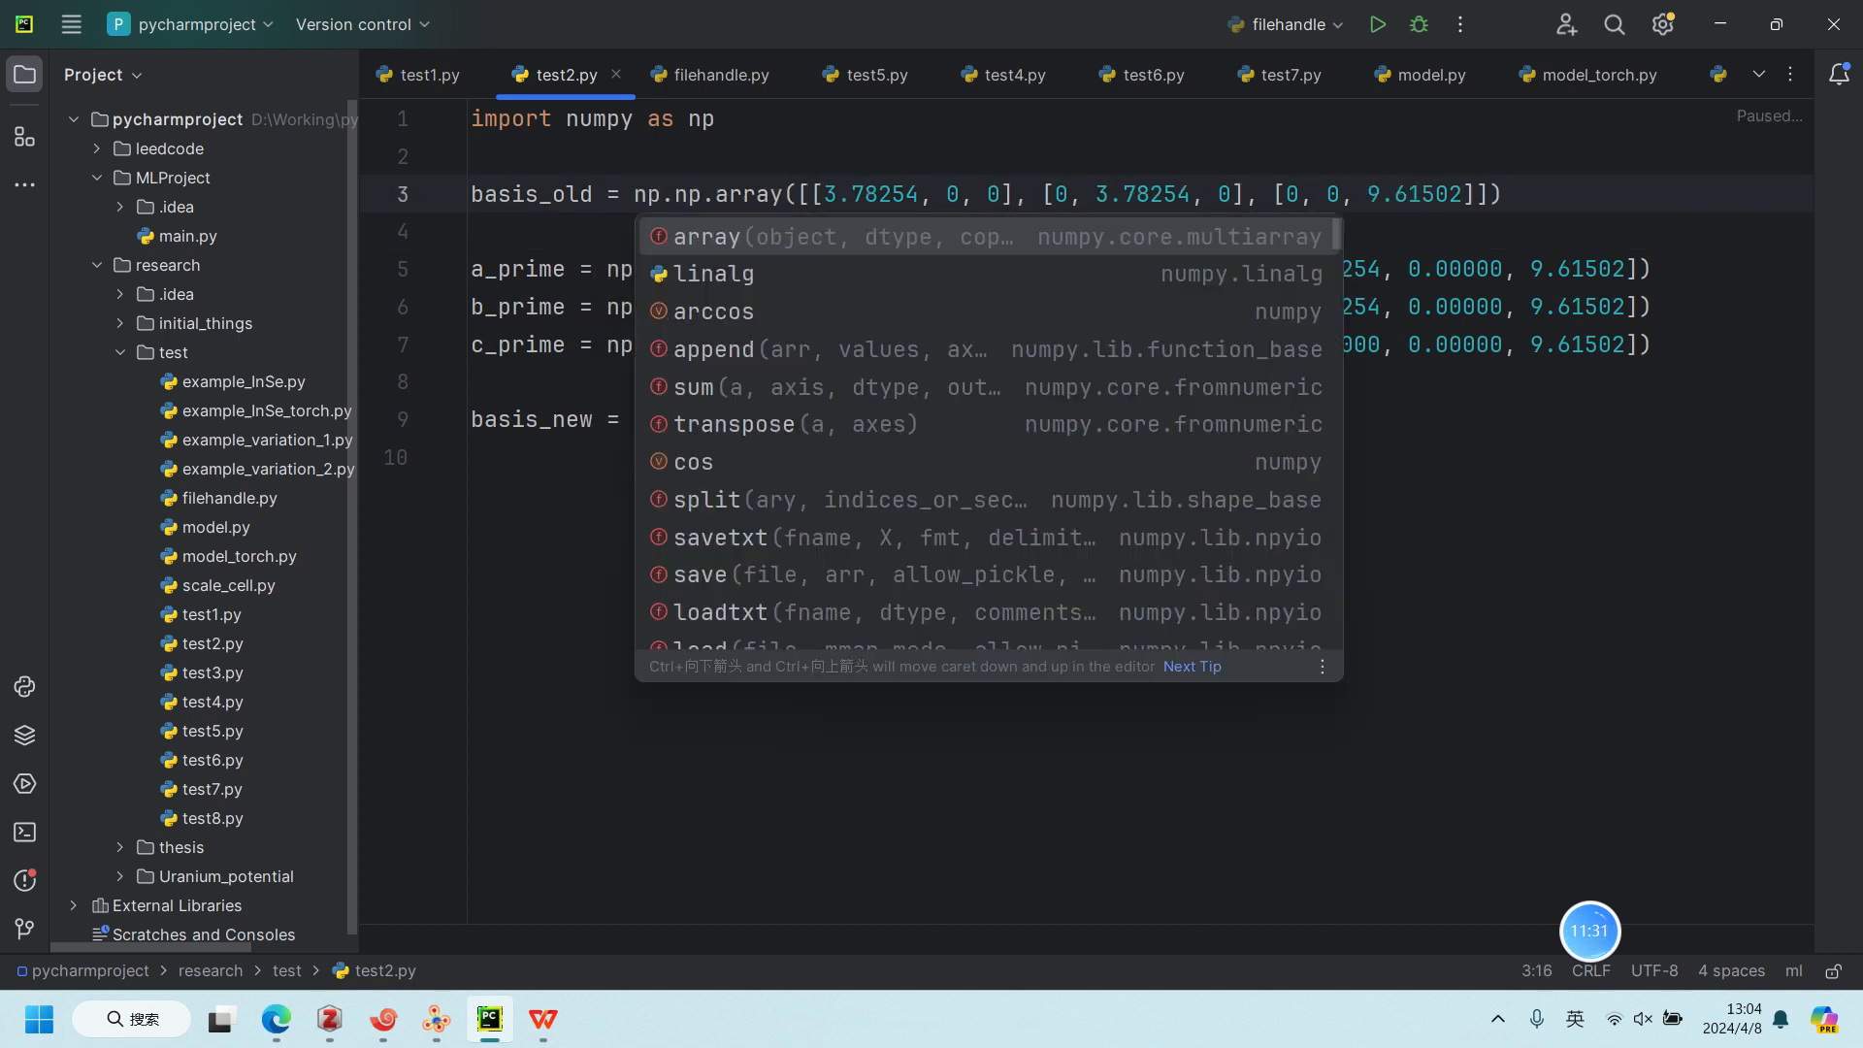
type("tr")
key("Return")
key("Delete")
type("(")
Step: Add a closing parenthesis at the end of the basis_old line
key("Right")
key("Right")
key("Right")
key("Right")
key("Right")
key("Right")
key("Right")
key("Right")
key("Right")
key("Right")
key("Right")
key("Right")
key("Right")
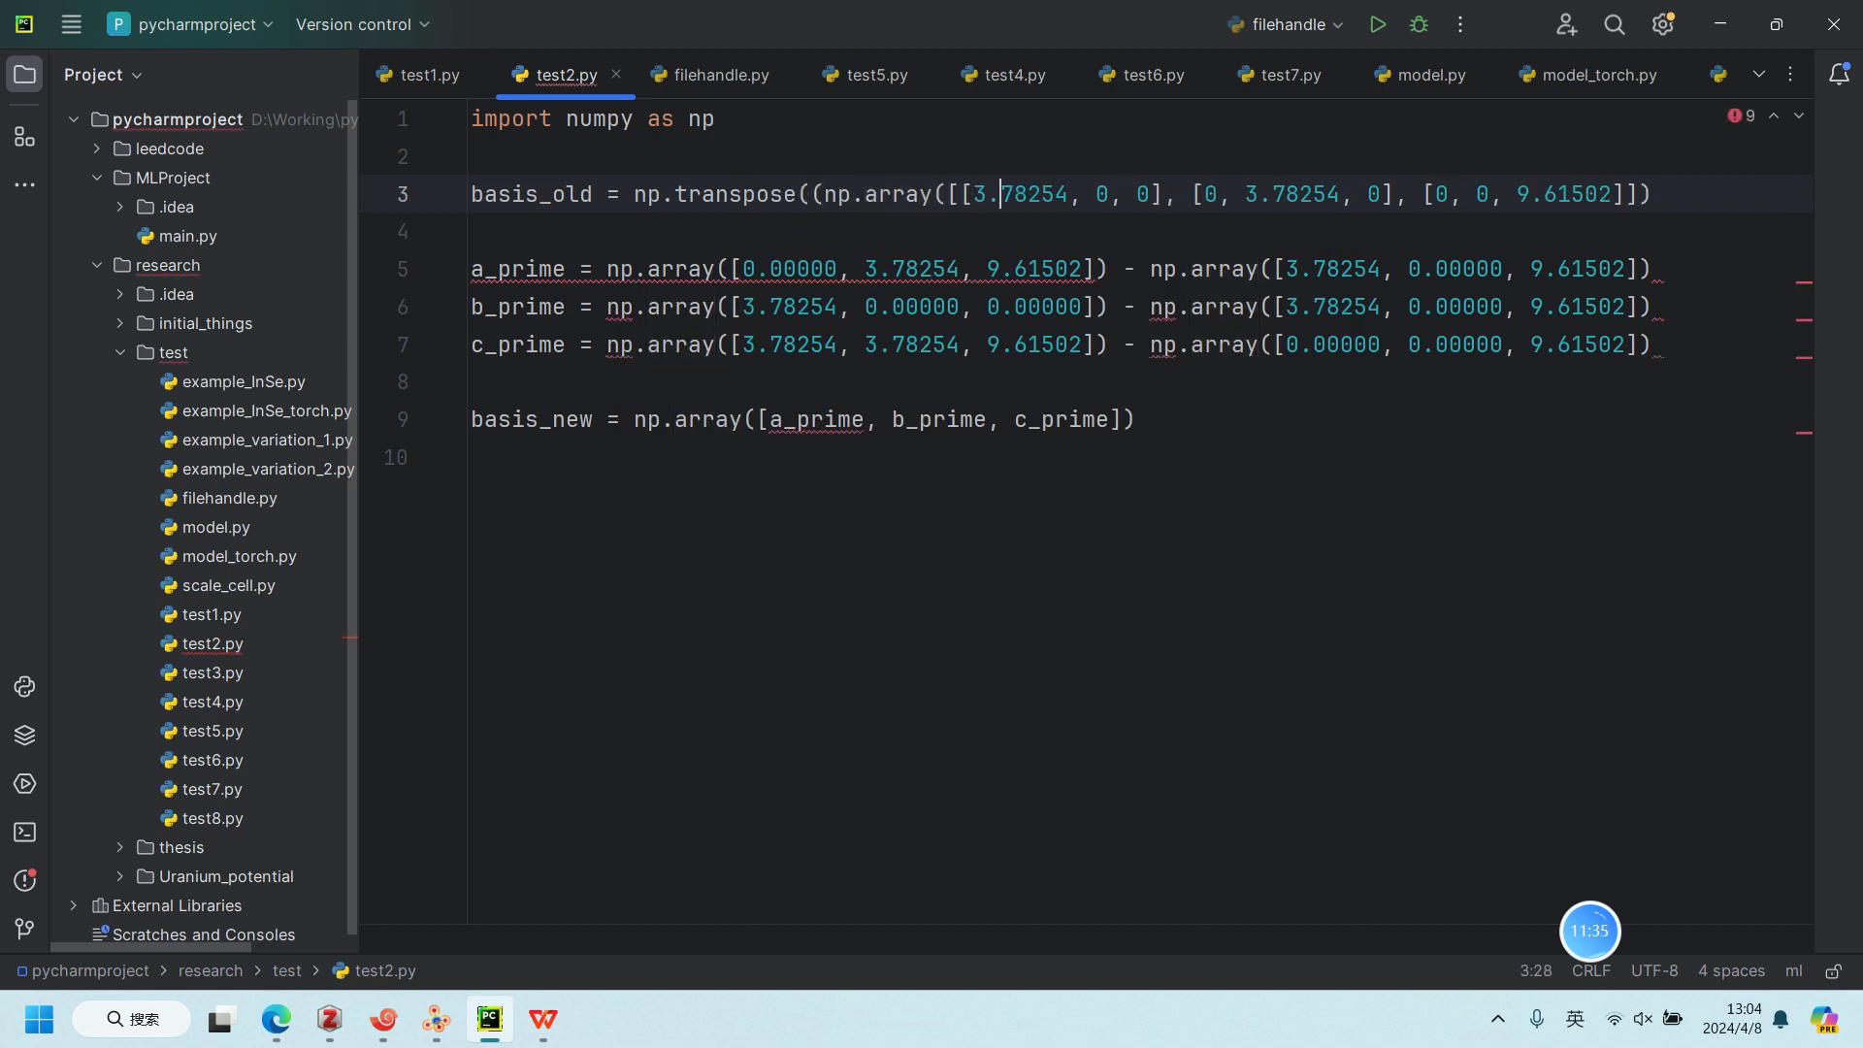
key("Right")
key("Right")
key("Right")
key("Right")
key("Right")
key("Right")
key("Right")
key("Right")
key("Right")
key("Right")
key("Right")
key("Right")
key("Right")
key("Right")
key("Right")
key("Right")
key("Right")
key("Right")
key("Right")
key("Right")
type(")")
Step: Insert an opening np.transpose call before np.array in the basis_new assignment
key("Down")
key("Down")
key("Down")
key("Down")
key("Down")
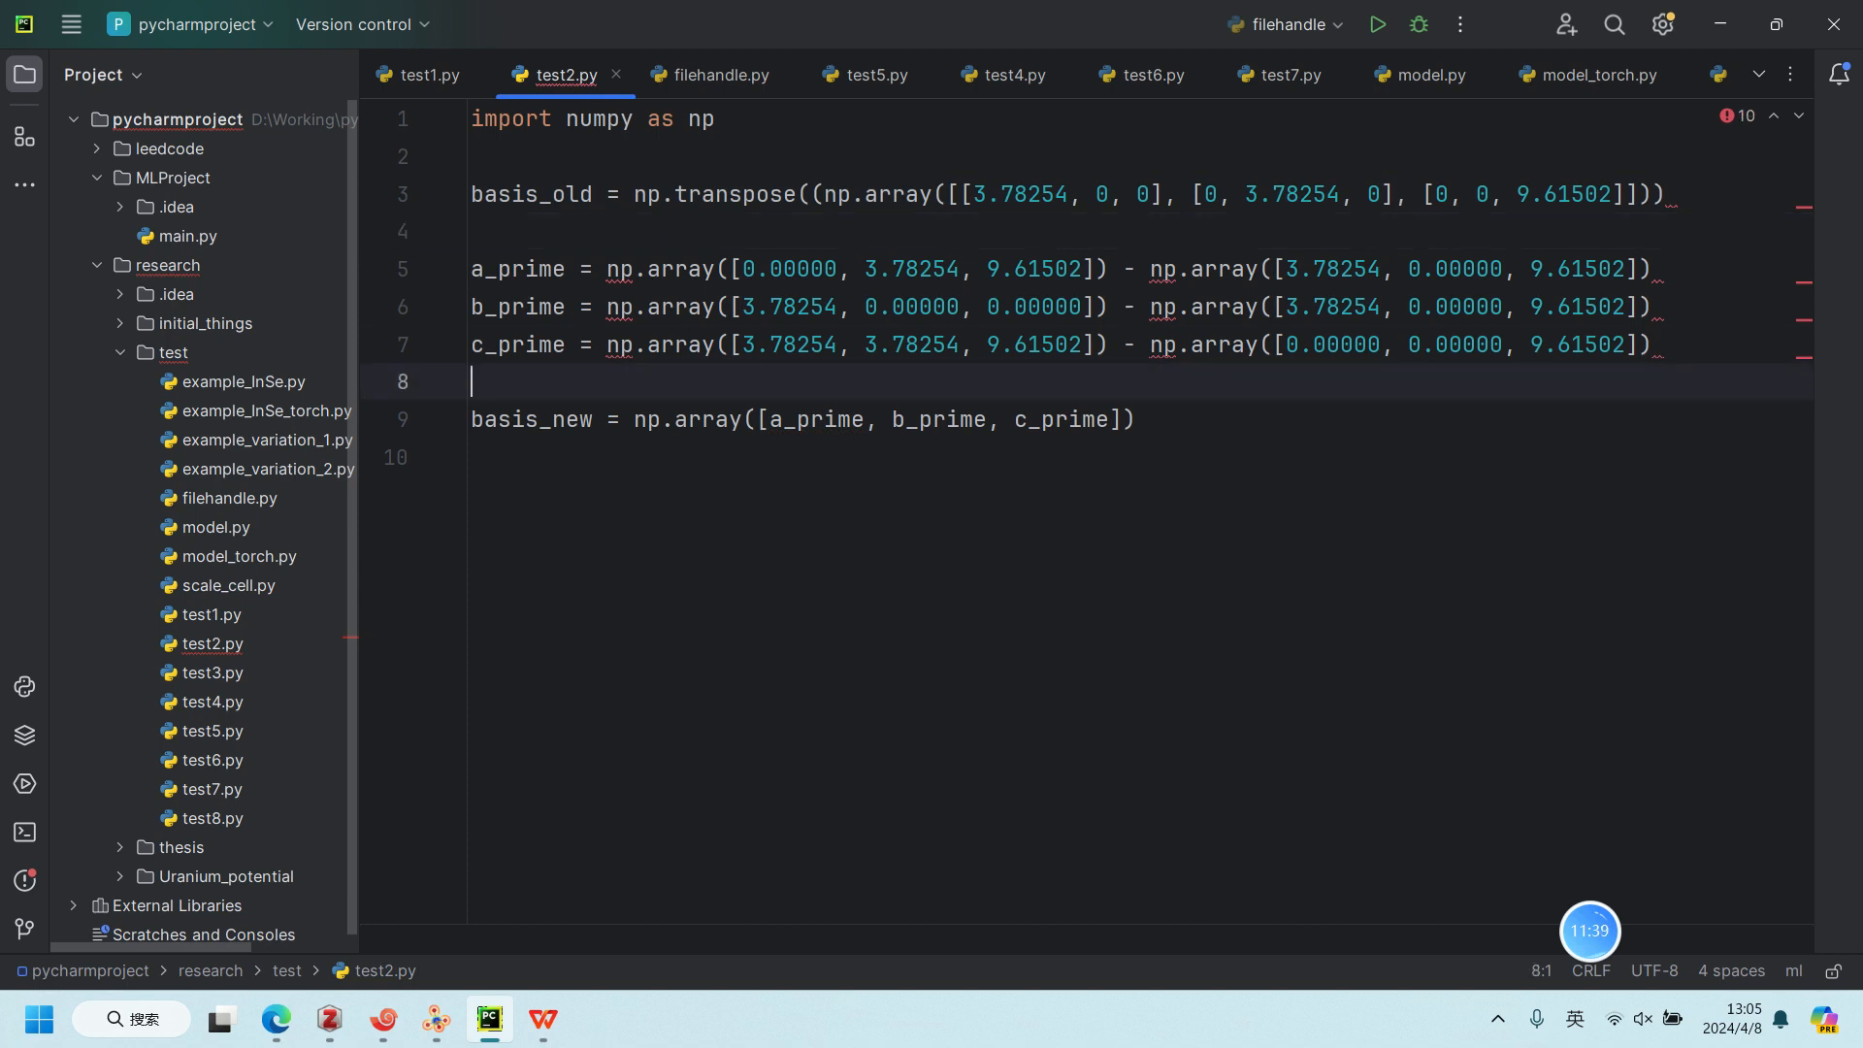
key("Down")
key("Left")
key("Left")
key("Left")
key("Left")
key("Left")
key("Left")
key("Left")
key("Left")
key("Left")
key("Left")
key("Left")
key("Left")
key("Left")
key("Left")
key("Left")
key("Left")
key("Left")
key("Left")
key("Left")
key("Left")
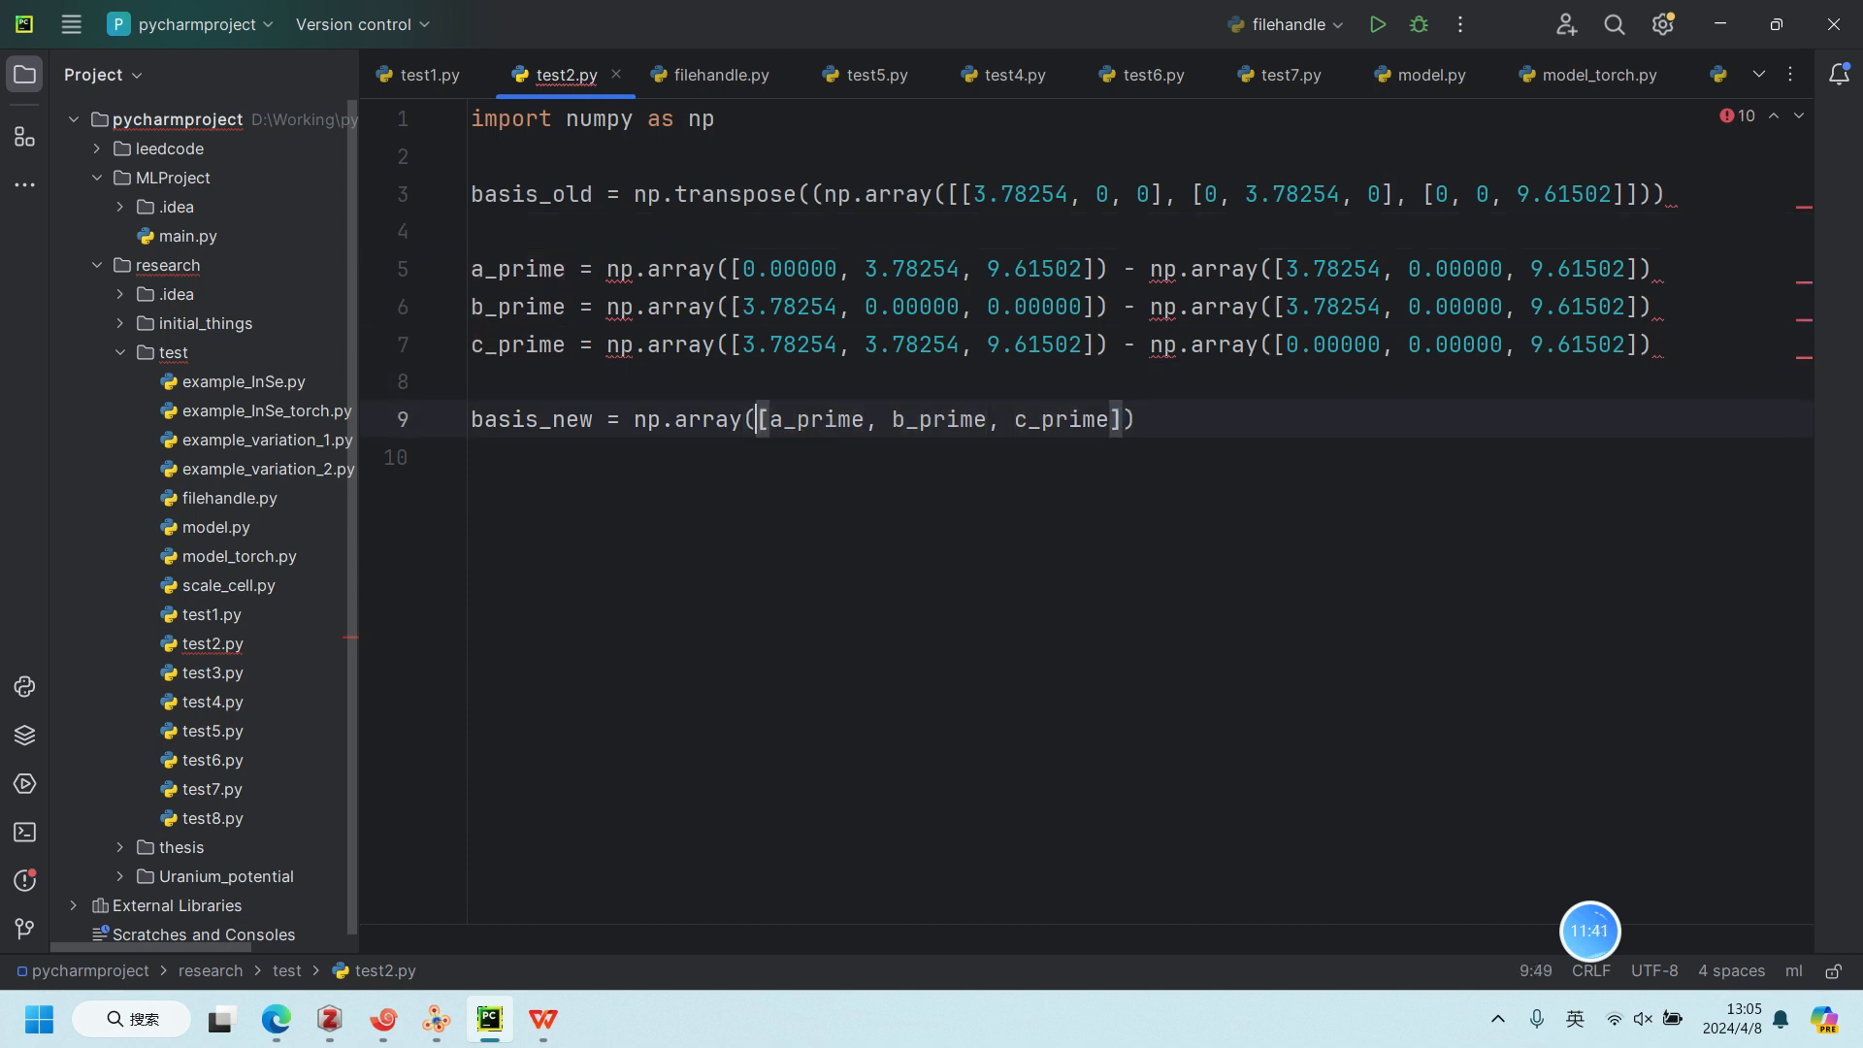
type("np.a")
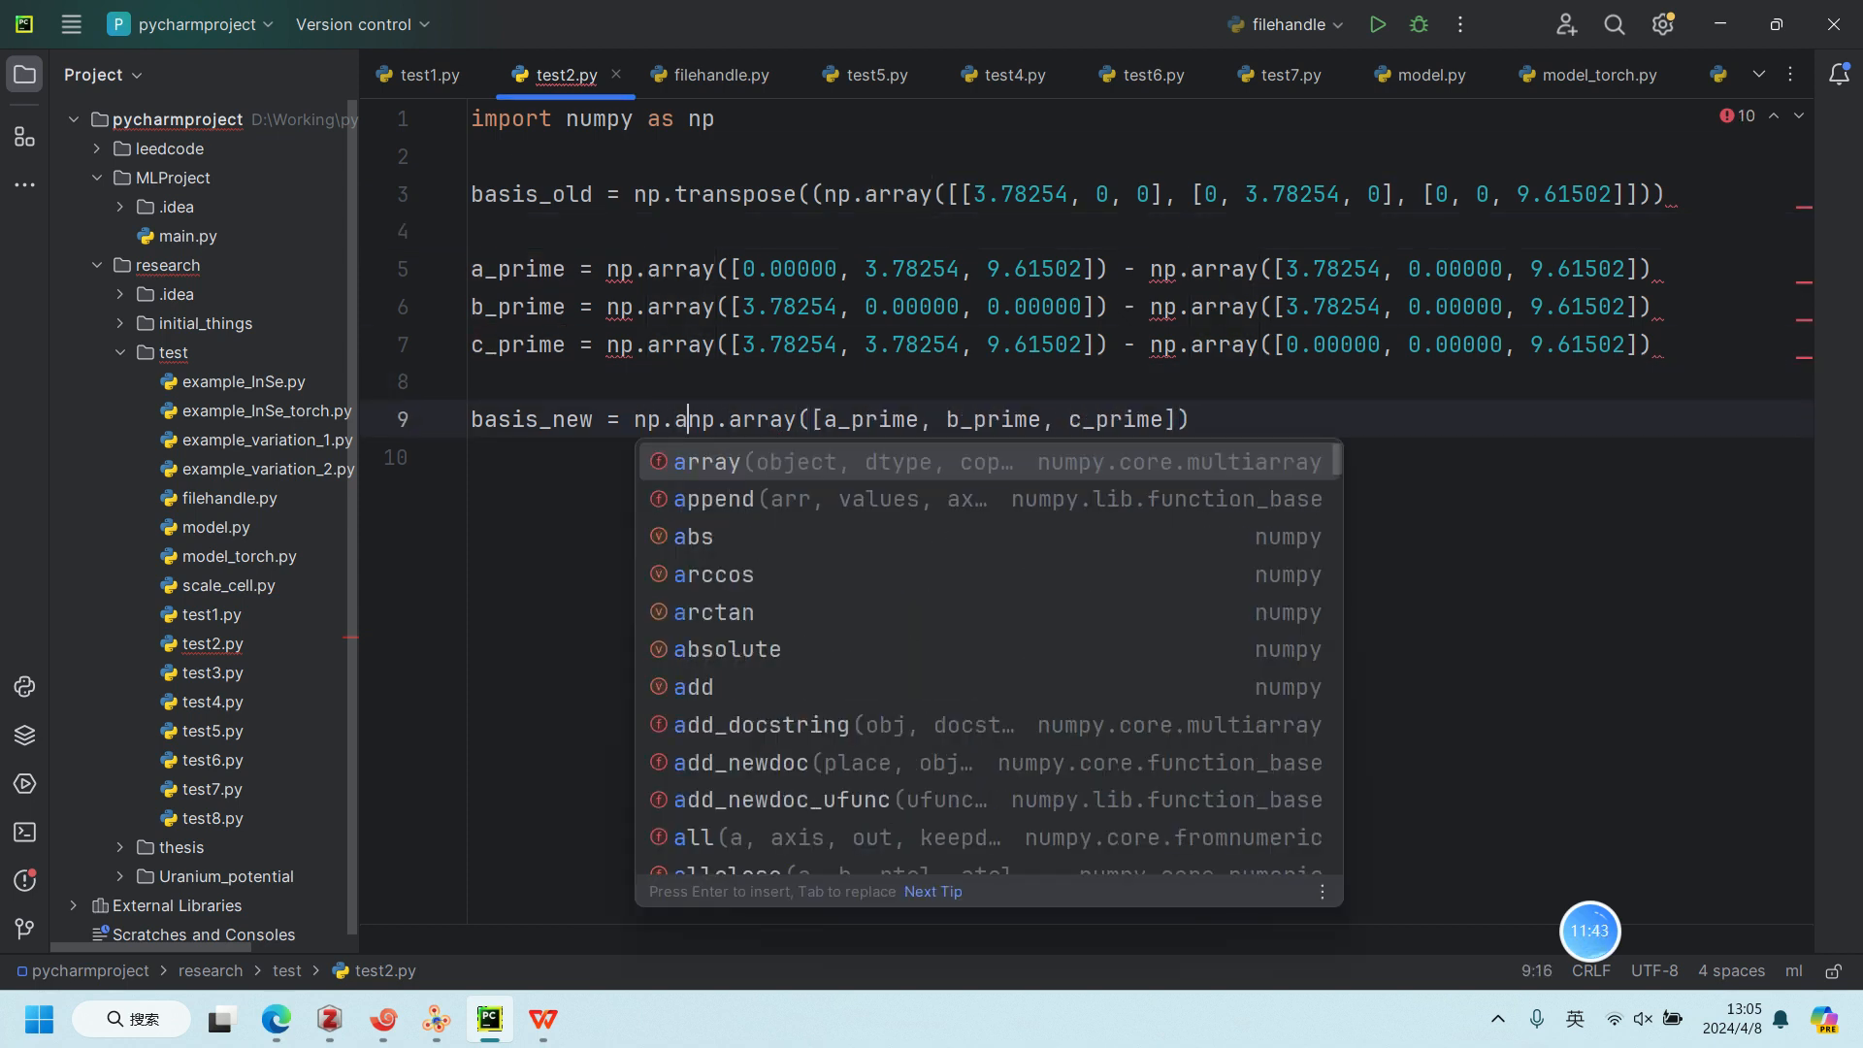
key("Return")
key("BackSpace")
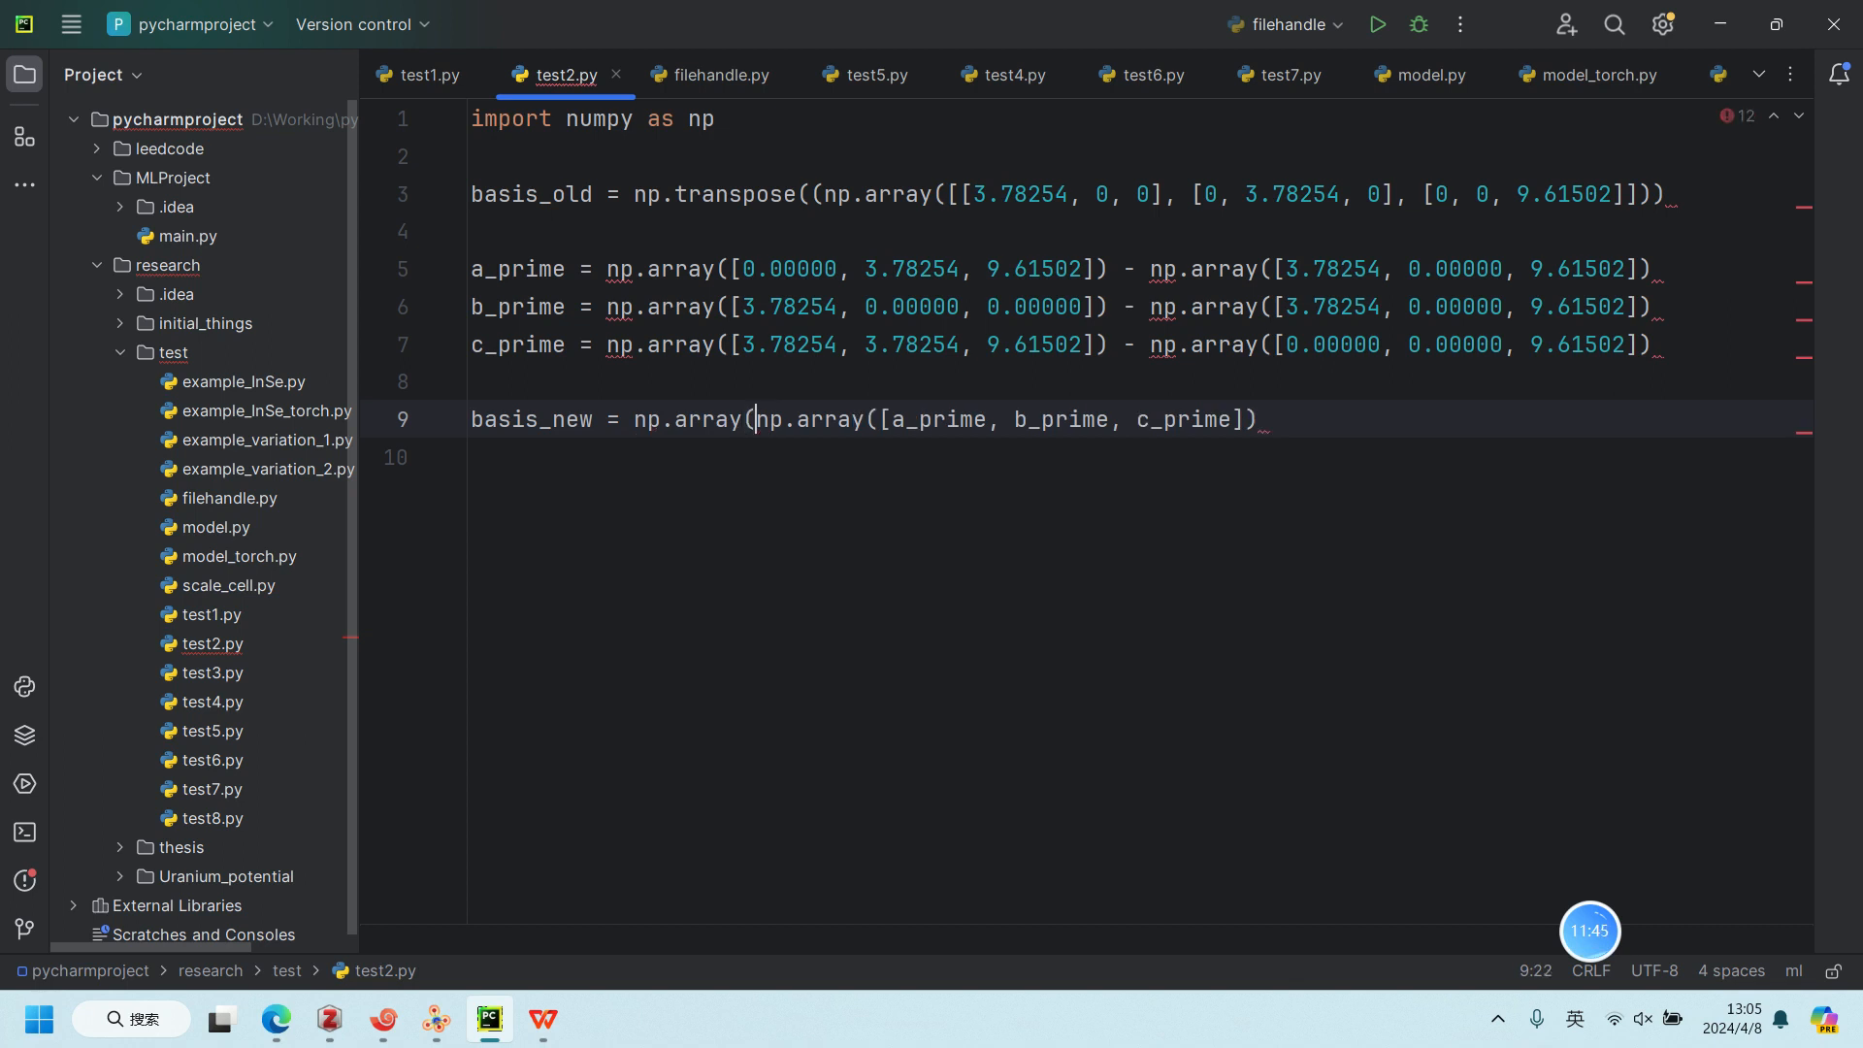
key("BackSpace")
key("BackSpace")
key("BackSpace")
key("BackSpace")
key("BackSpace")
key("BackSpace")
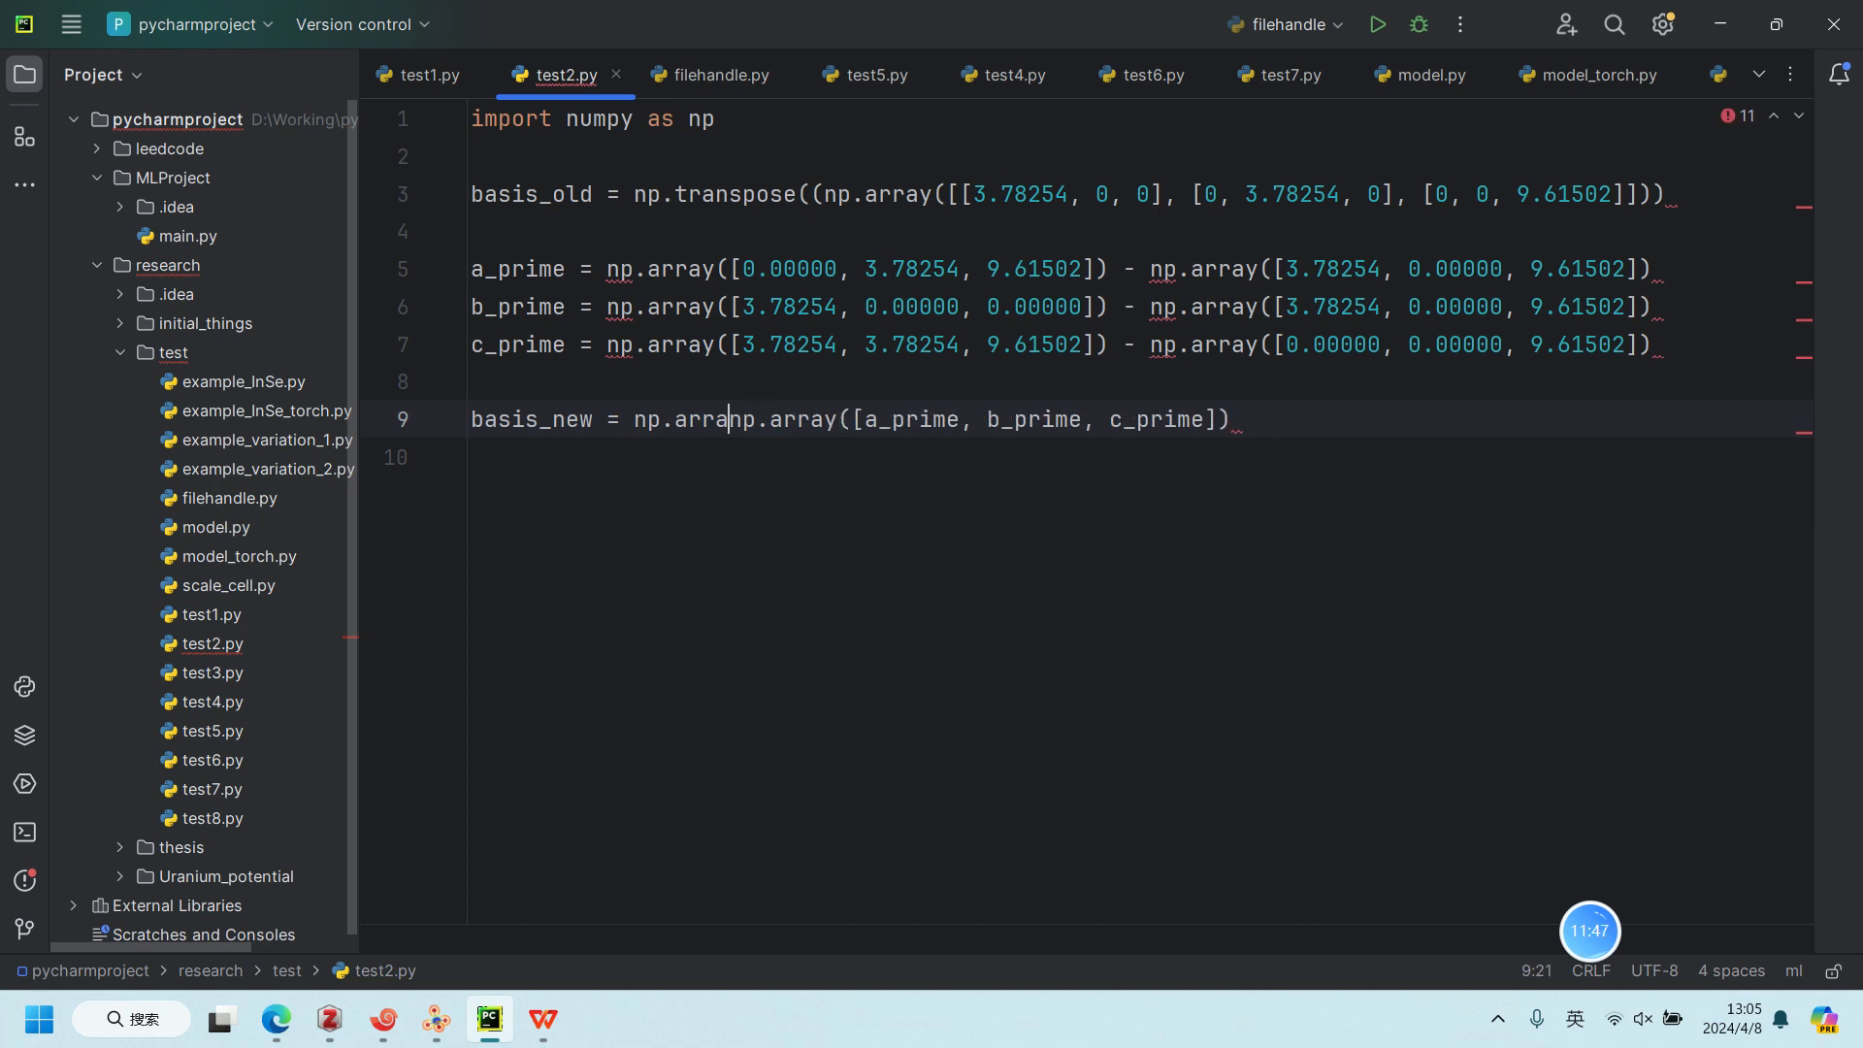
type("tra")
key("Return")
key("Right")
key("BackSpace")
Step: Close the np.transpose call at the end of the basis_new line and add a new line below it
key("Right")
key("Right")
key("Right")
key("Right")
key("Right")
key("Right")
key("Right")
key("Right")
key("Right")
key("Right")
key("Right")
key("Right")
key("Right")
key("Right")
key("Right")
key("Right")
key("Right")
key("Right")
key("Right")
key("Right")
key("Right")
key("Right")
key("Right")
key("Right")
key("Right")
key("Right")
key("Right")
key("Right")
key("Right")
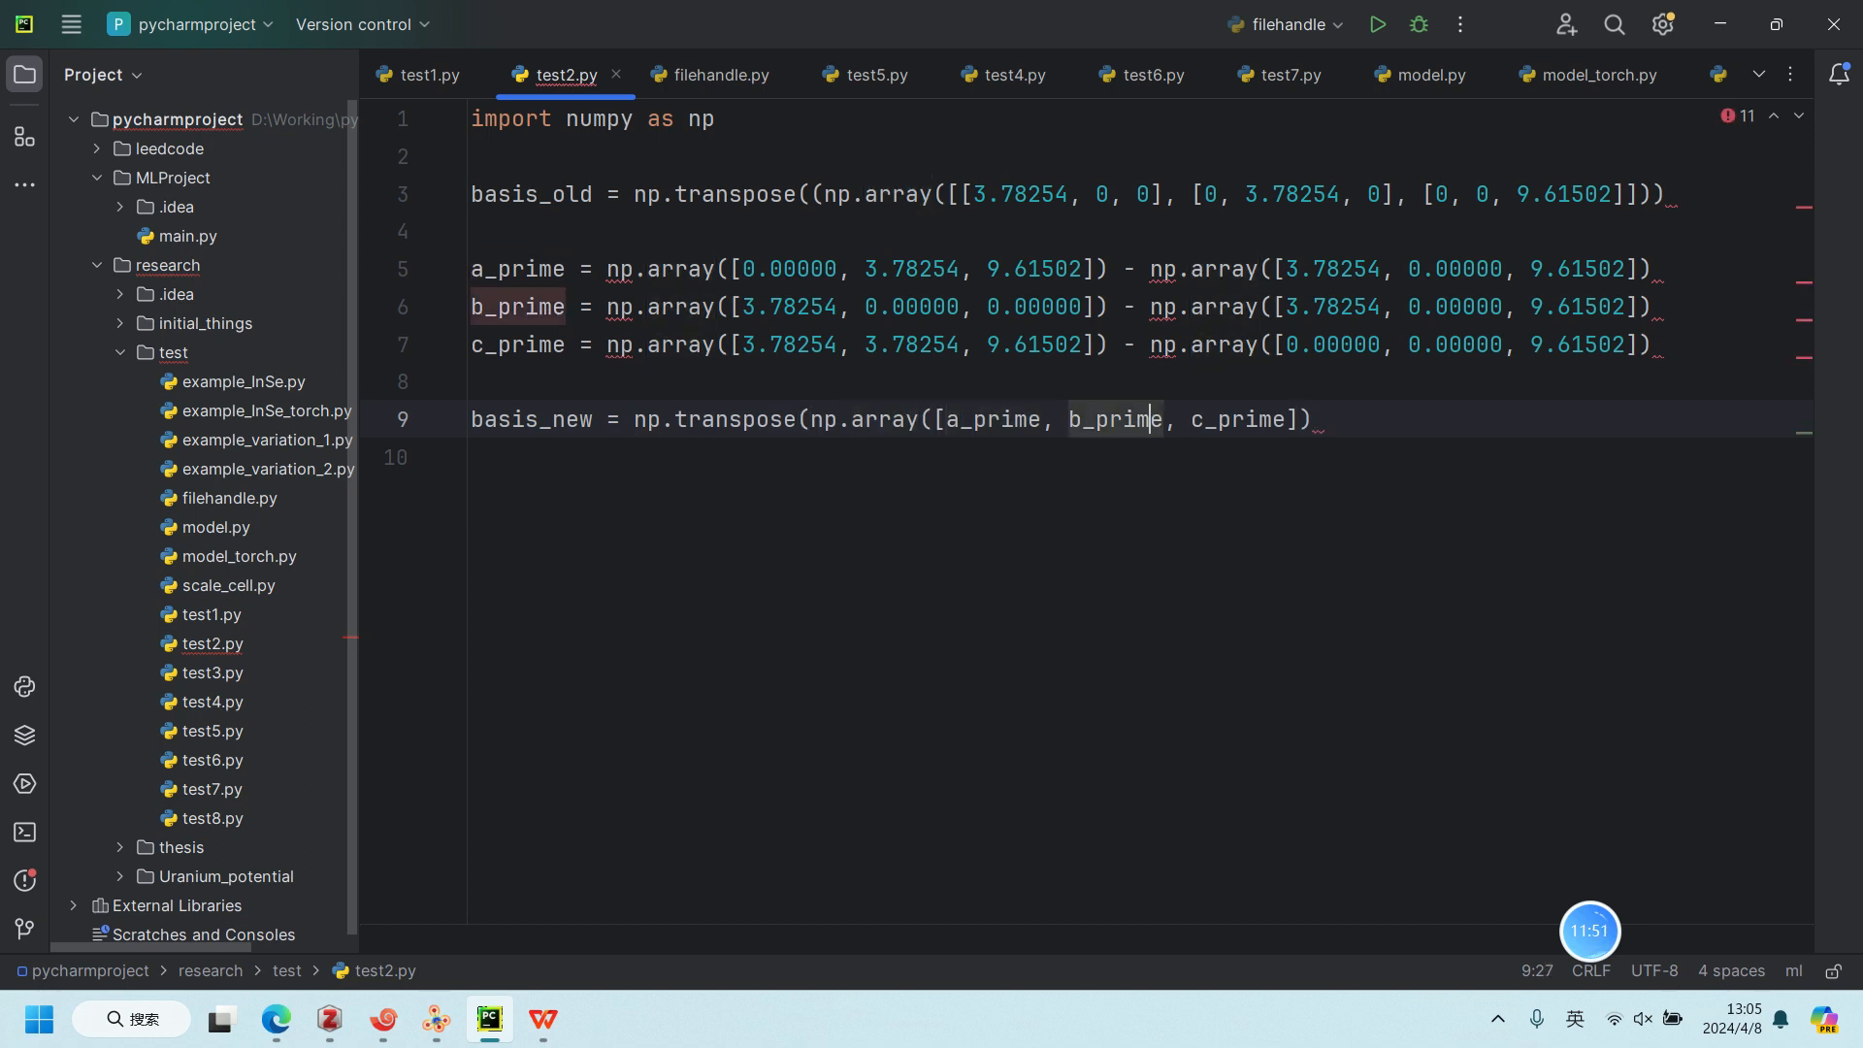
type(")")
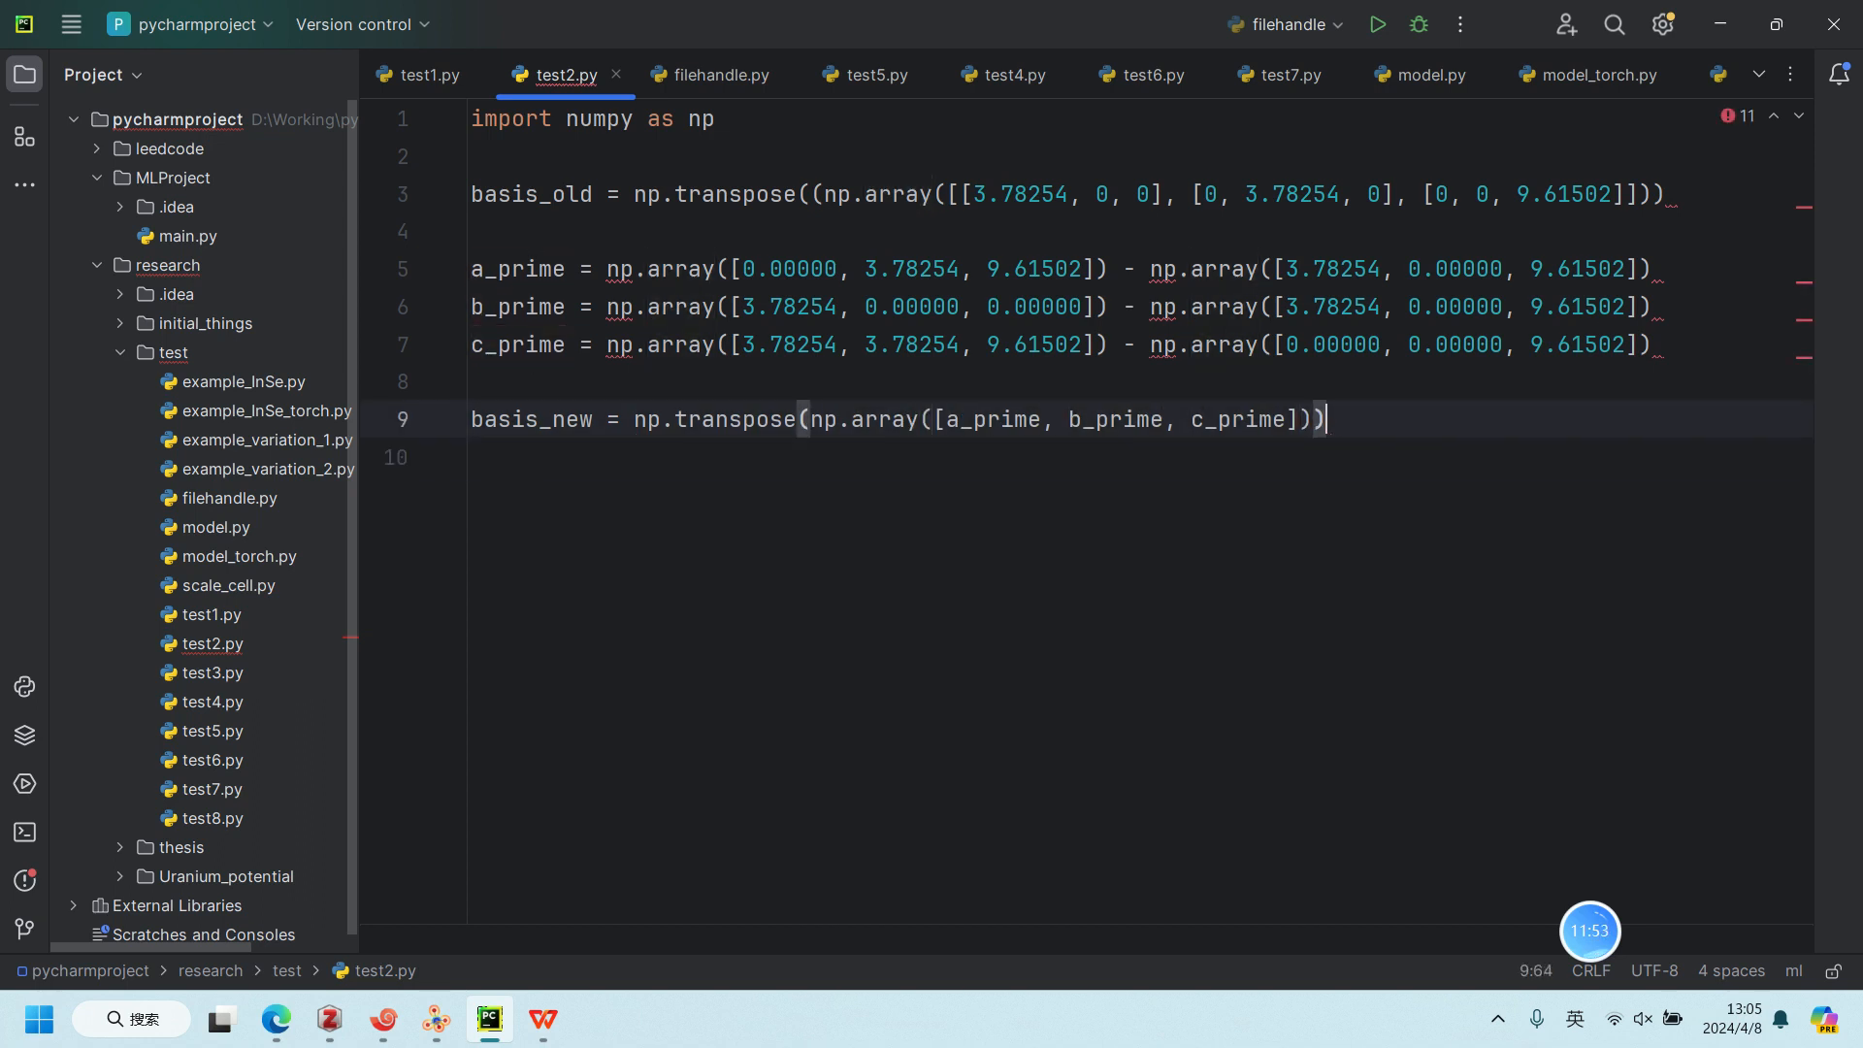
key("Return")
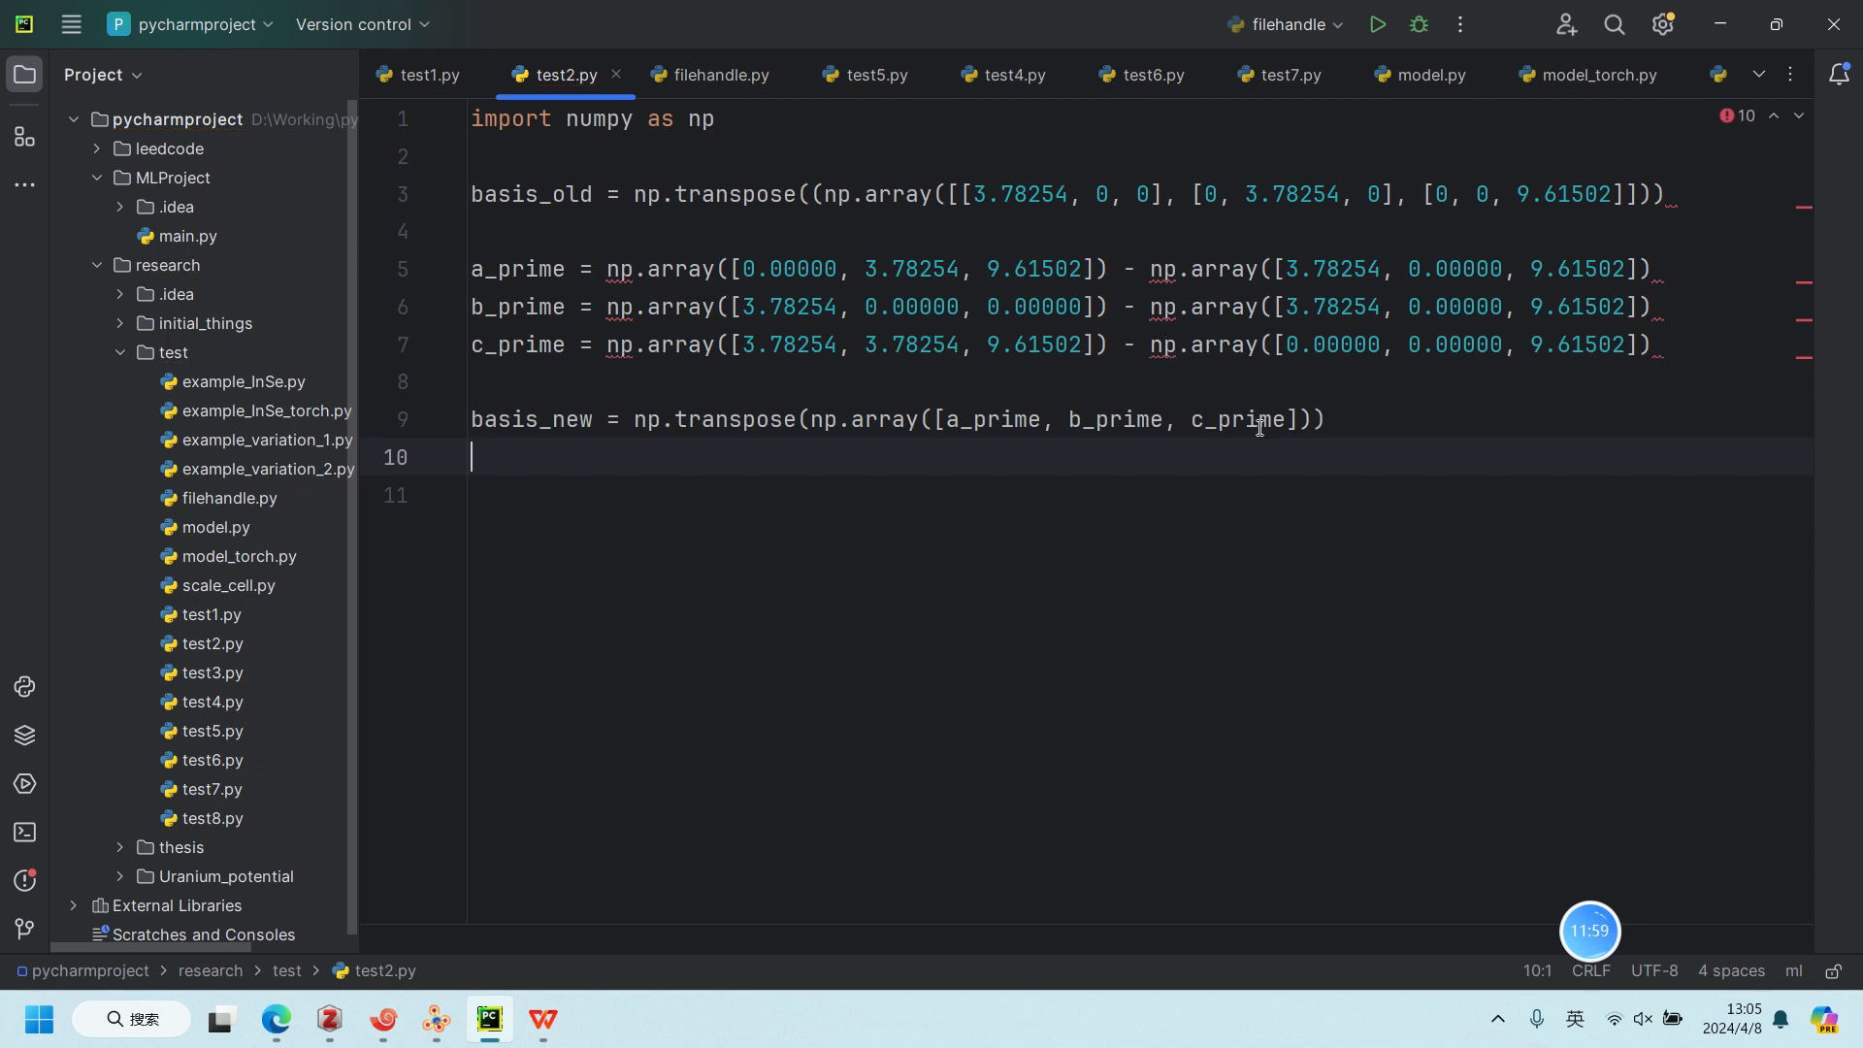
Step: Remove the redundant pair of parentheses around np.array in the basis_old line so its np.transpose call is balanced
left_click(1362, 402)
left_click(1660, 191)
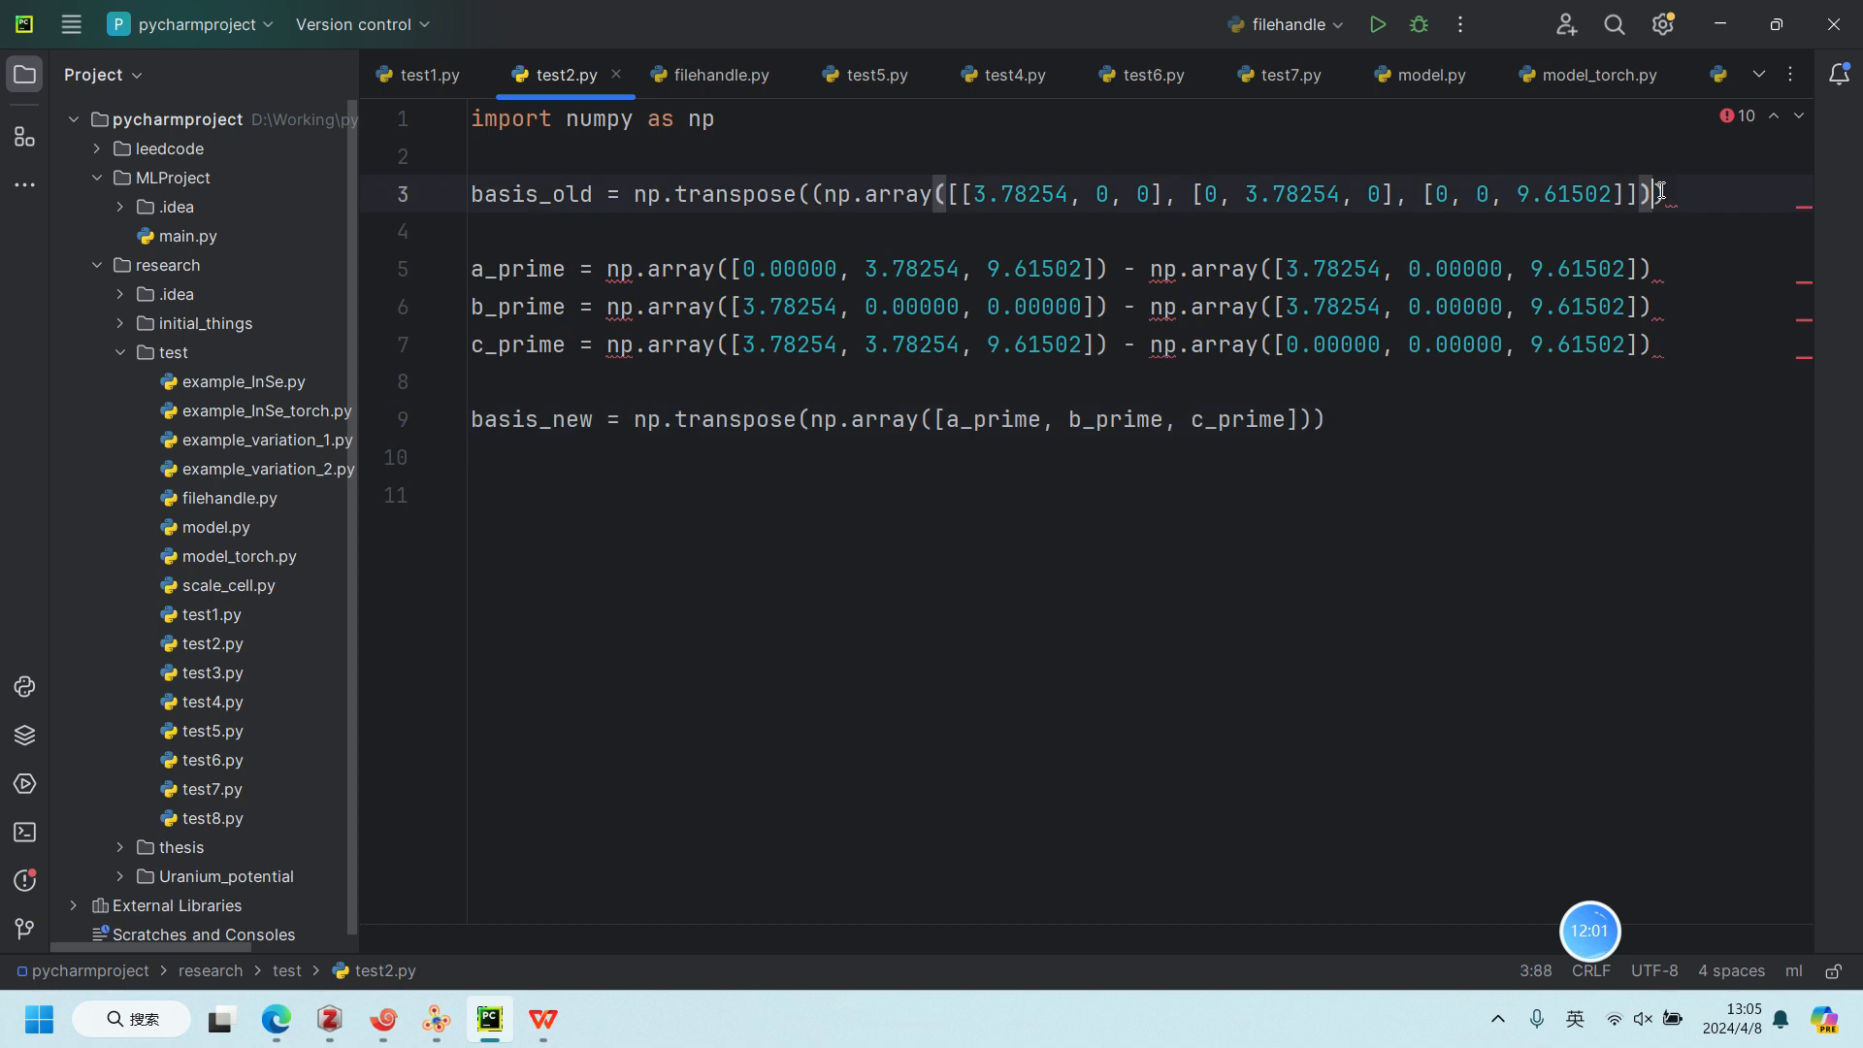
type("))")
key("Left")
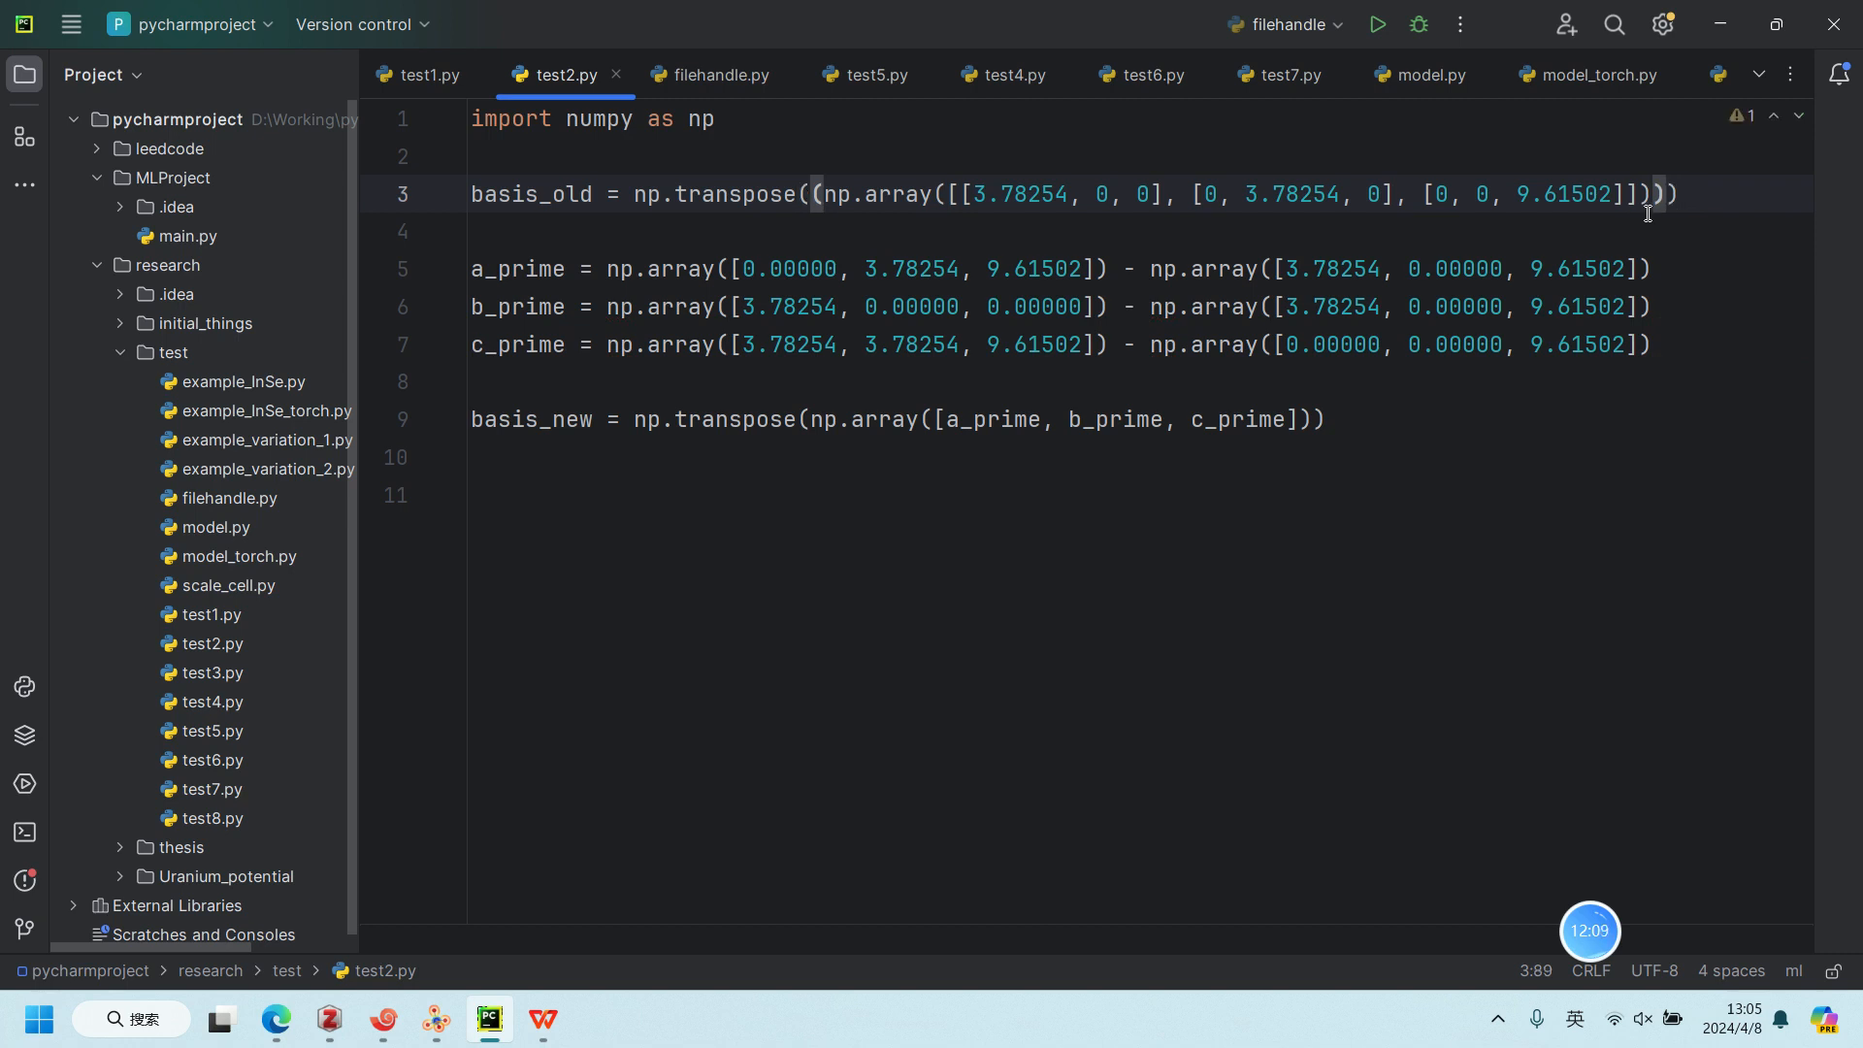
key("BackSpace")
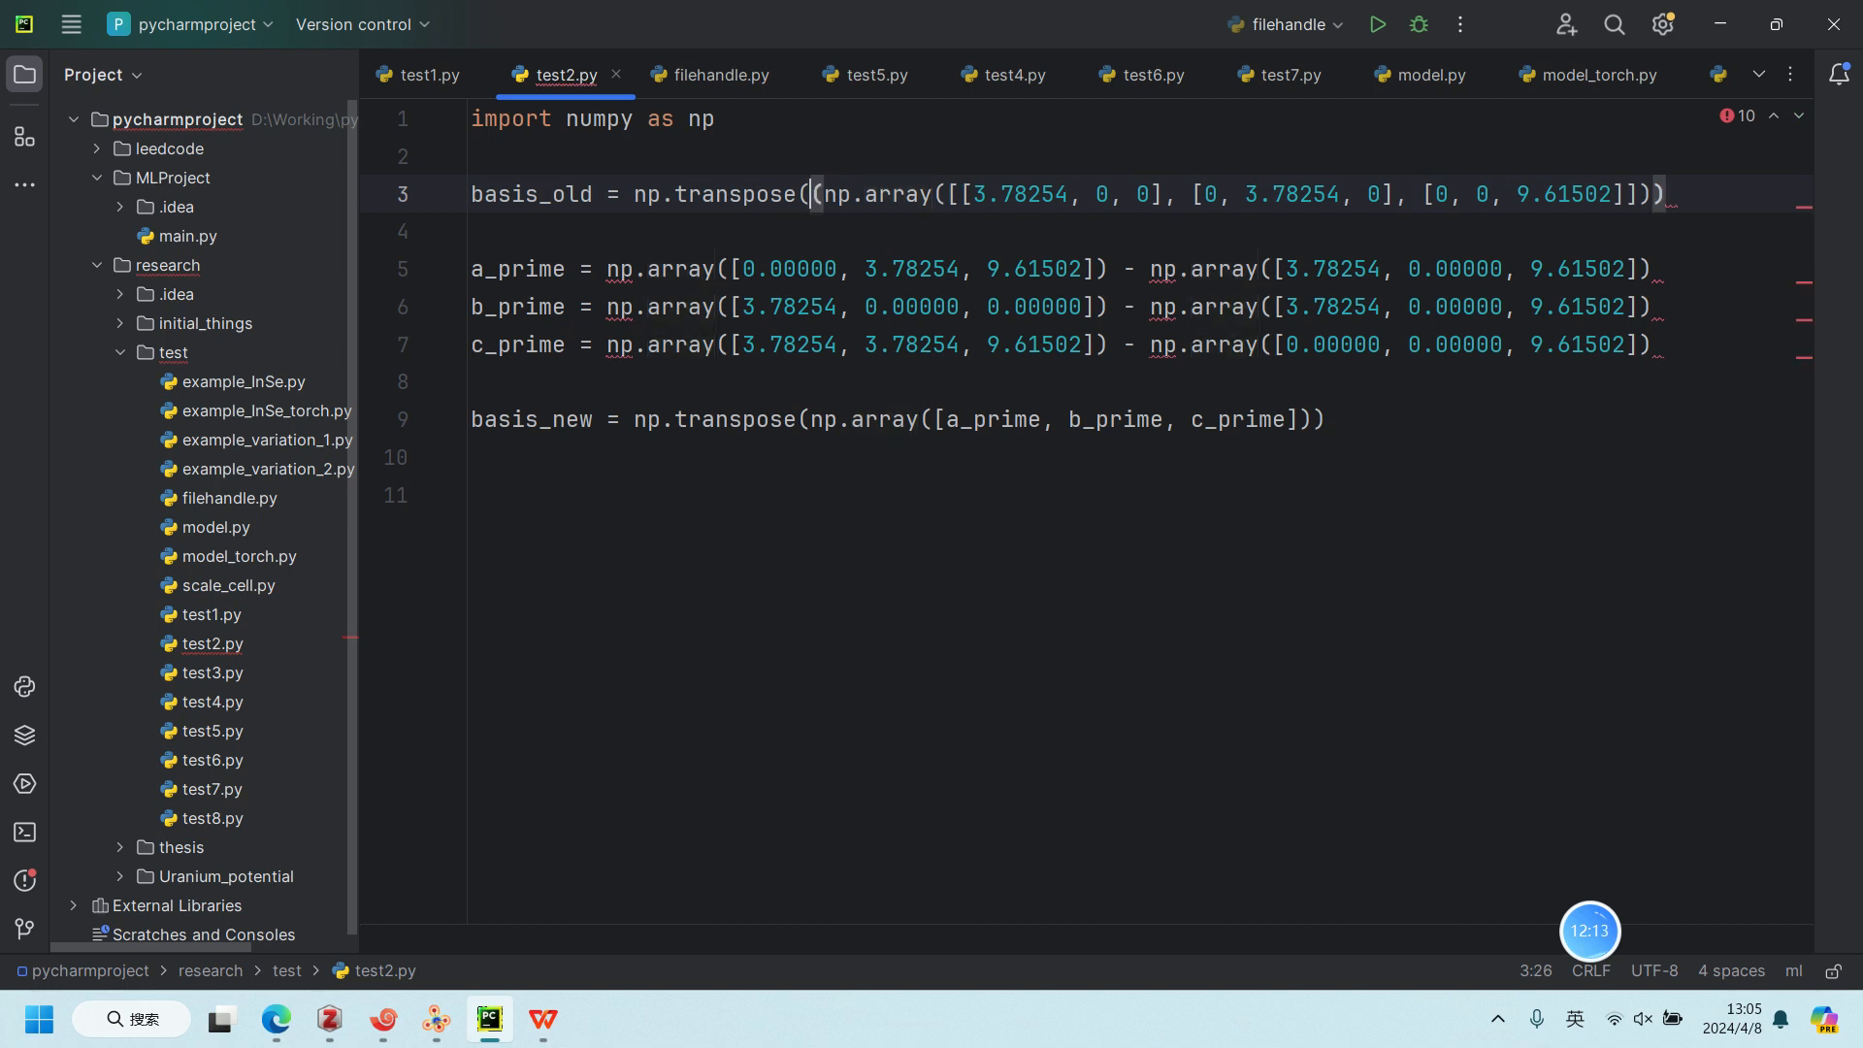
key("BackSpace")
left_click(1732, 208)
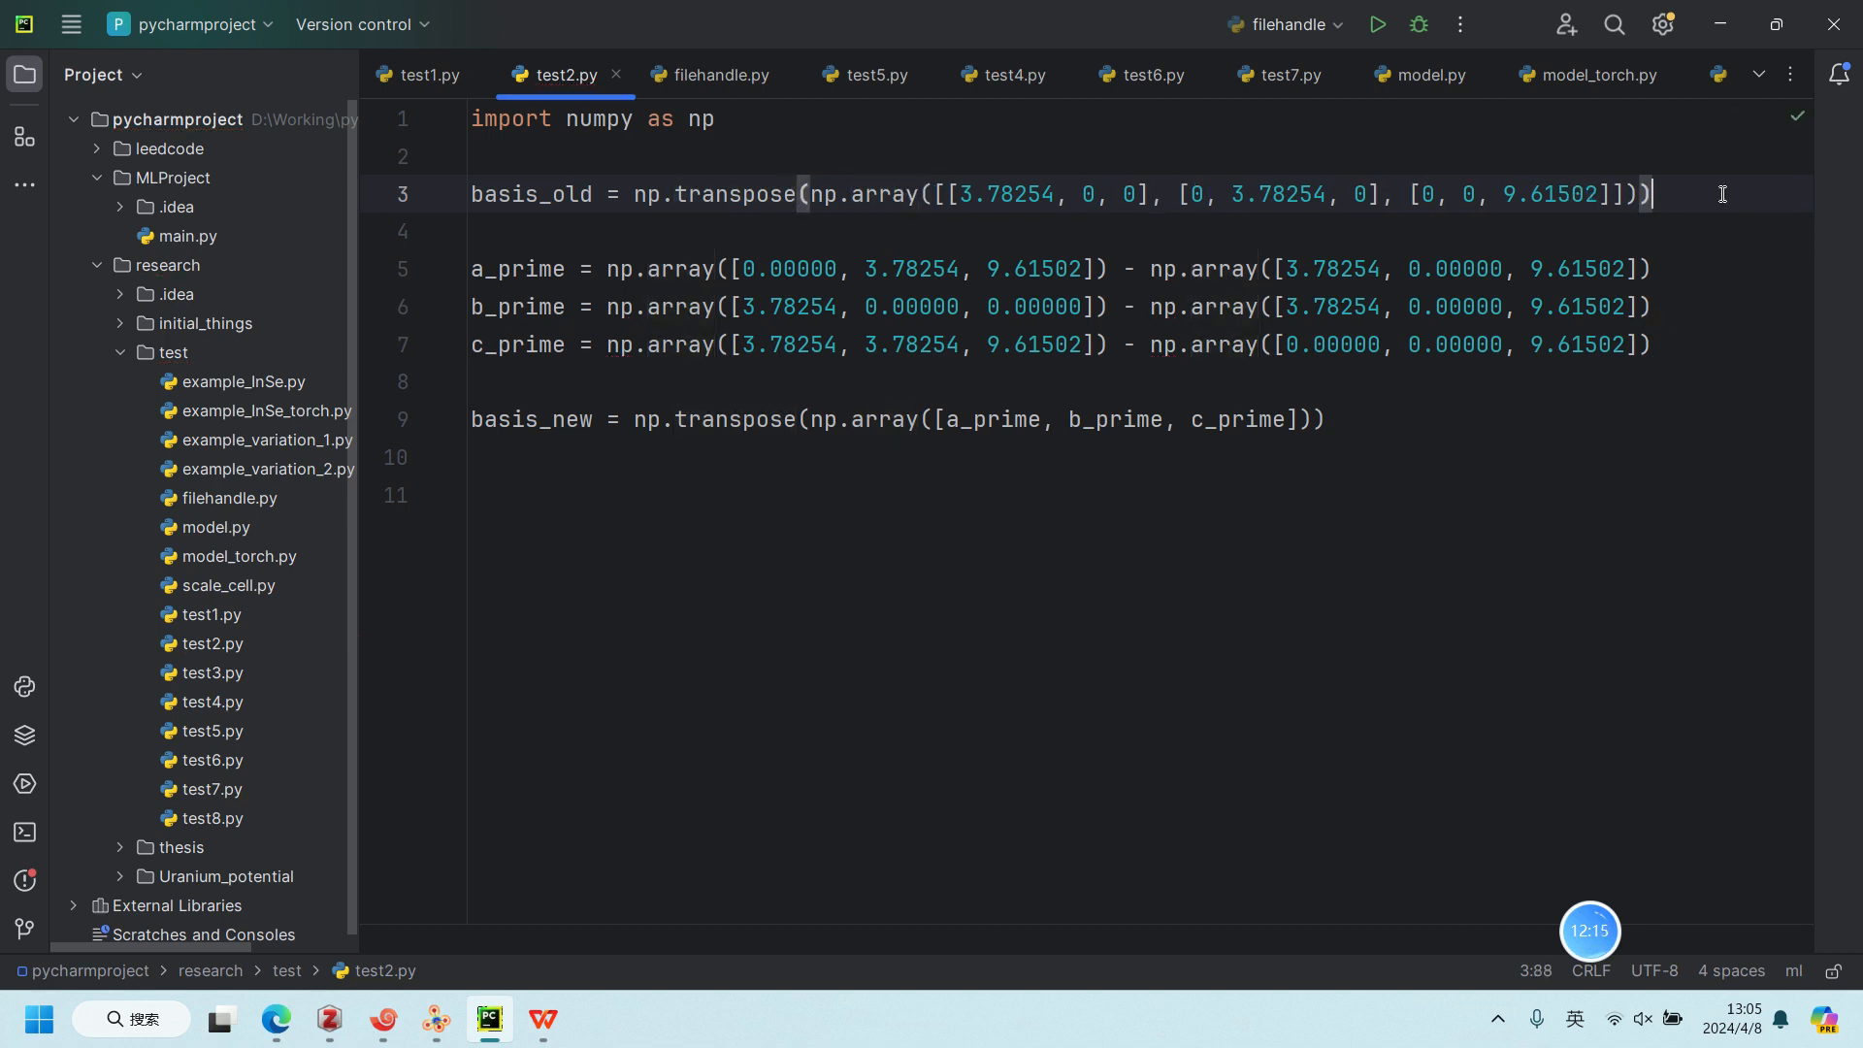
Step: Review the derived formula for P on the WPS Office slide and return to the script's empty line 11
left_click_drag(950, 193, 1619, 194)
left_click(1231, 269)
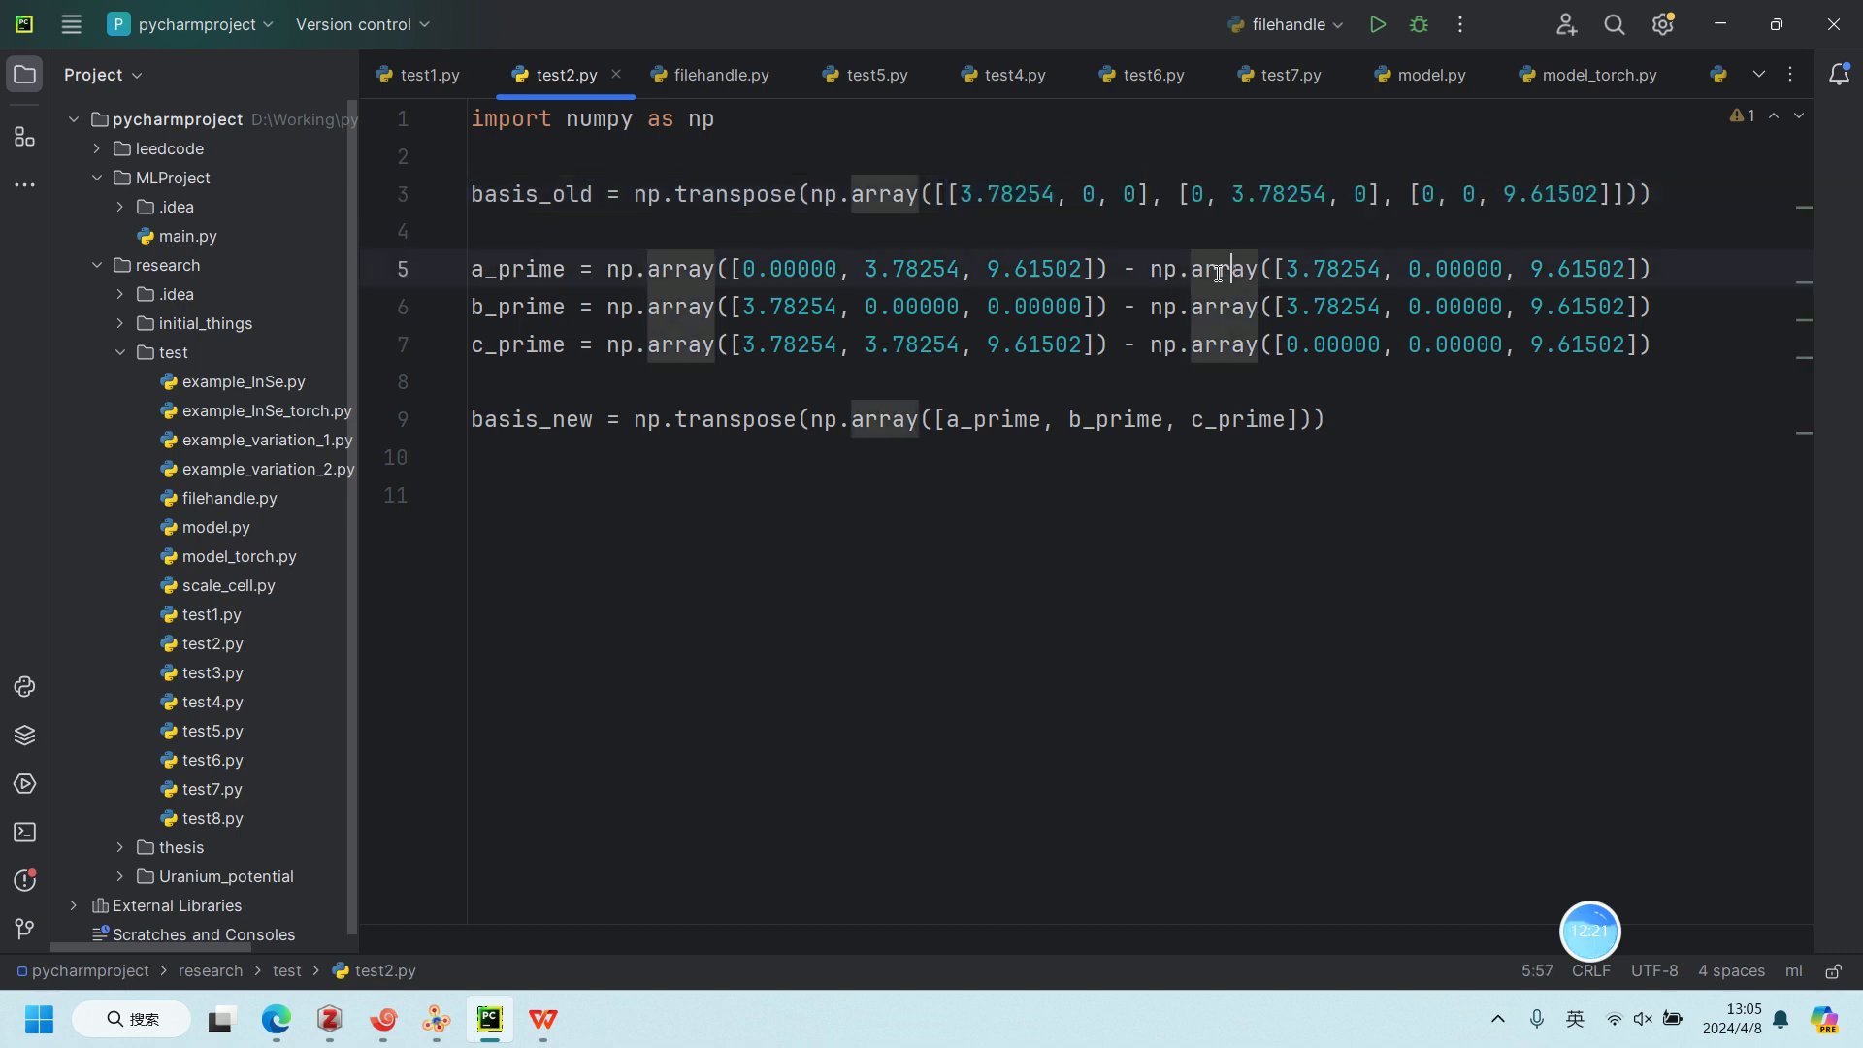
left_click(959, 528)
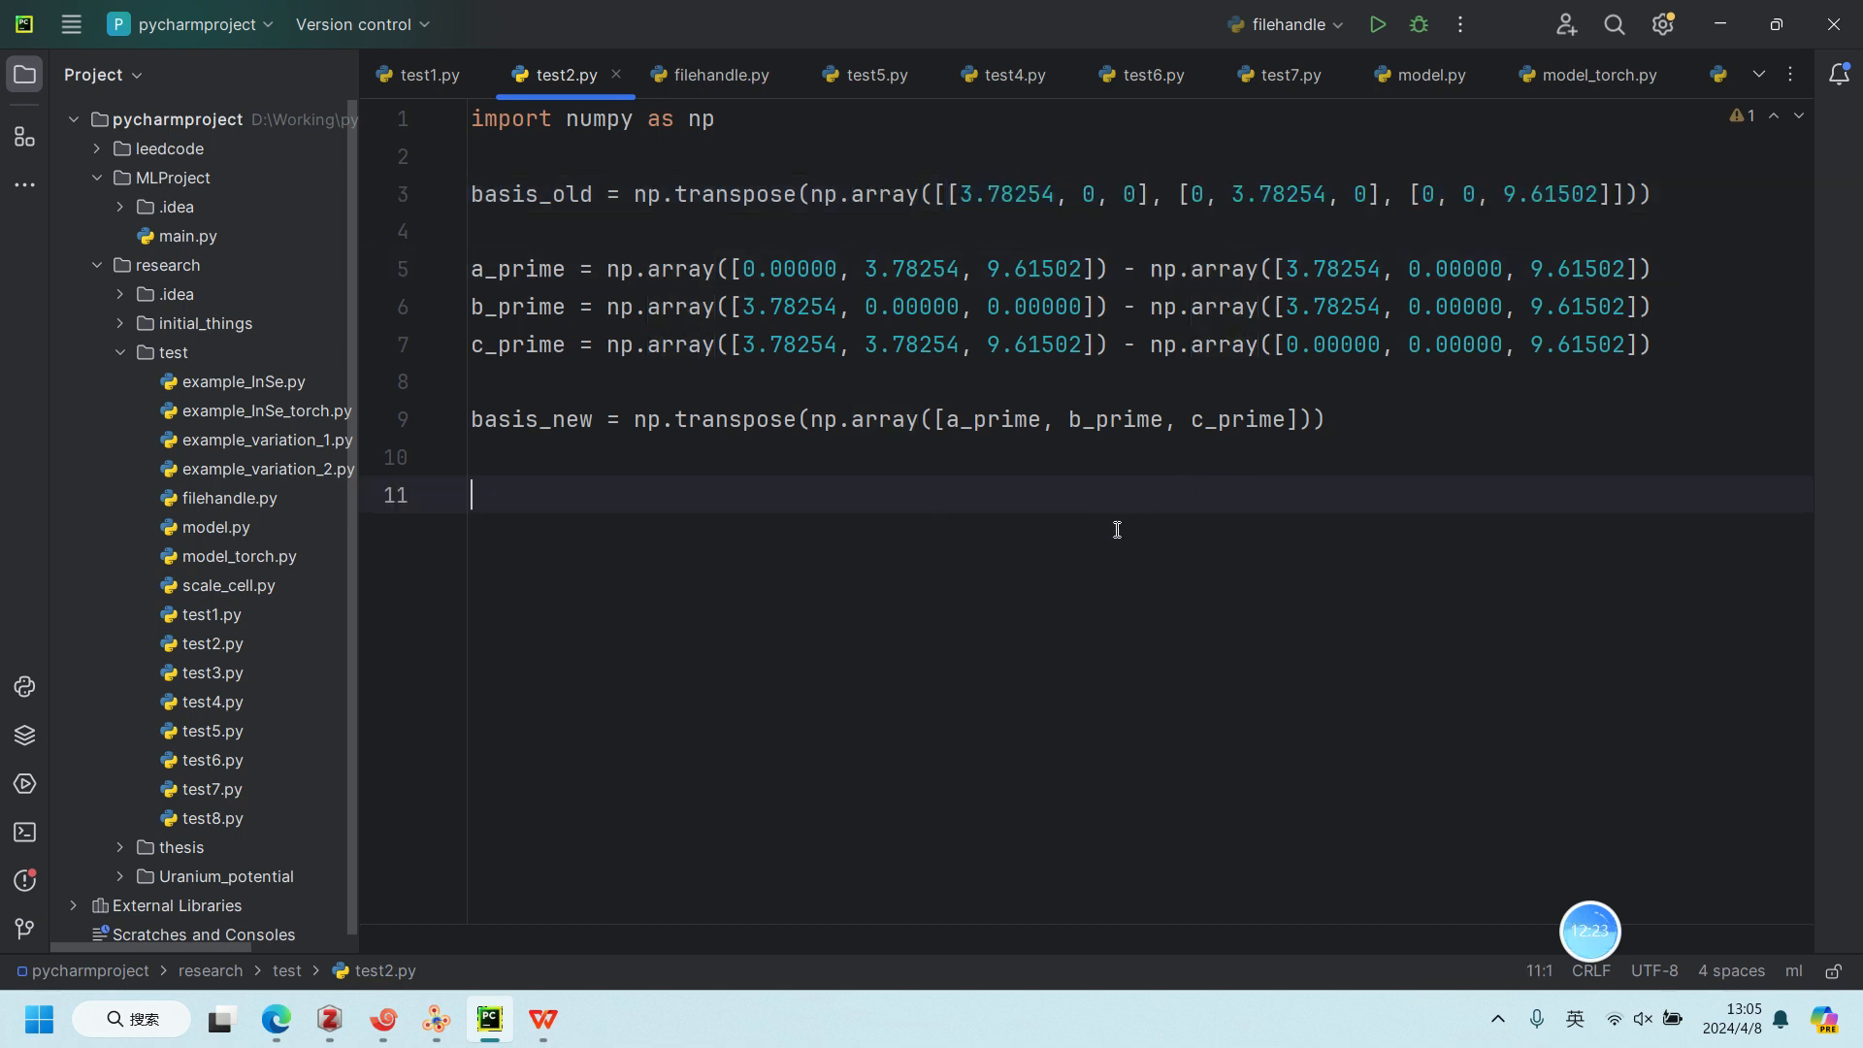
left_click(543, 1019)
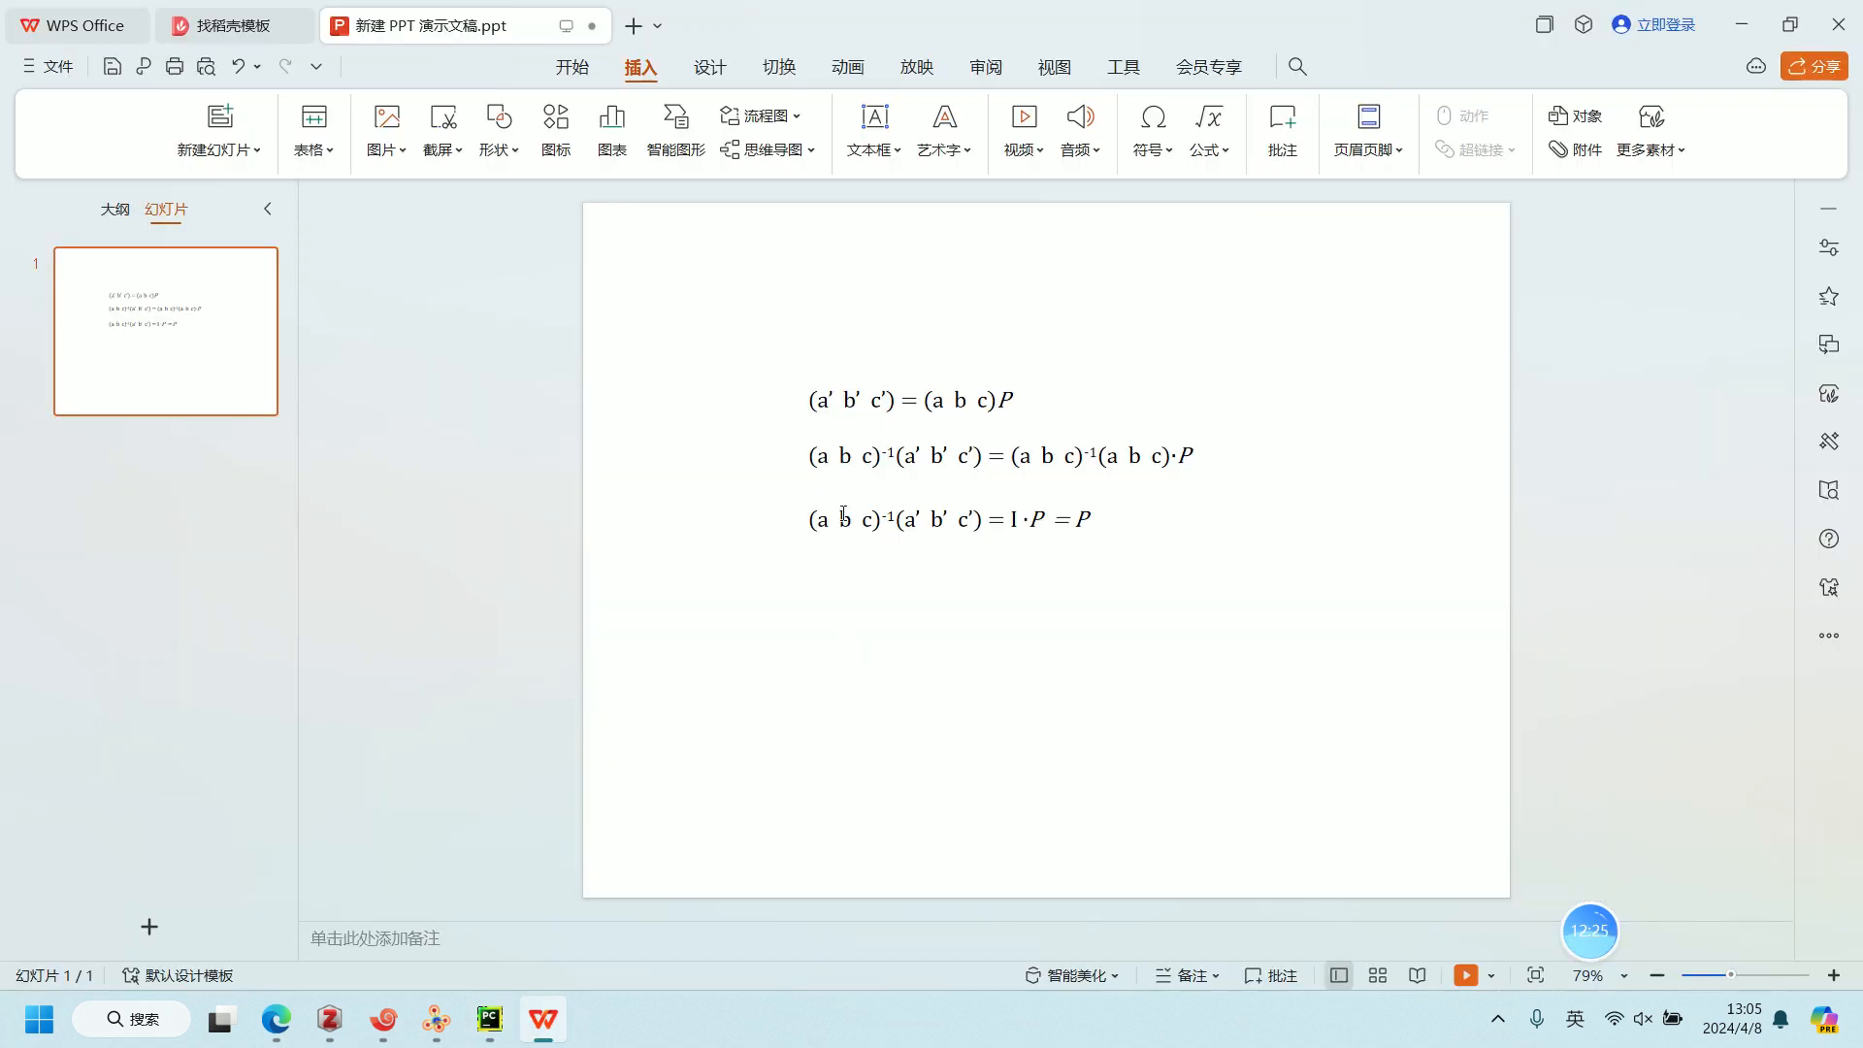
left_click(999, 522)
left_click(980, 609)
key("alt+Tab")
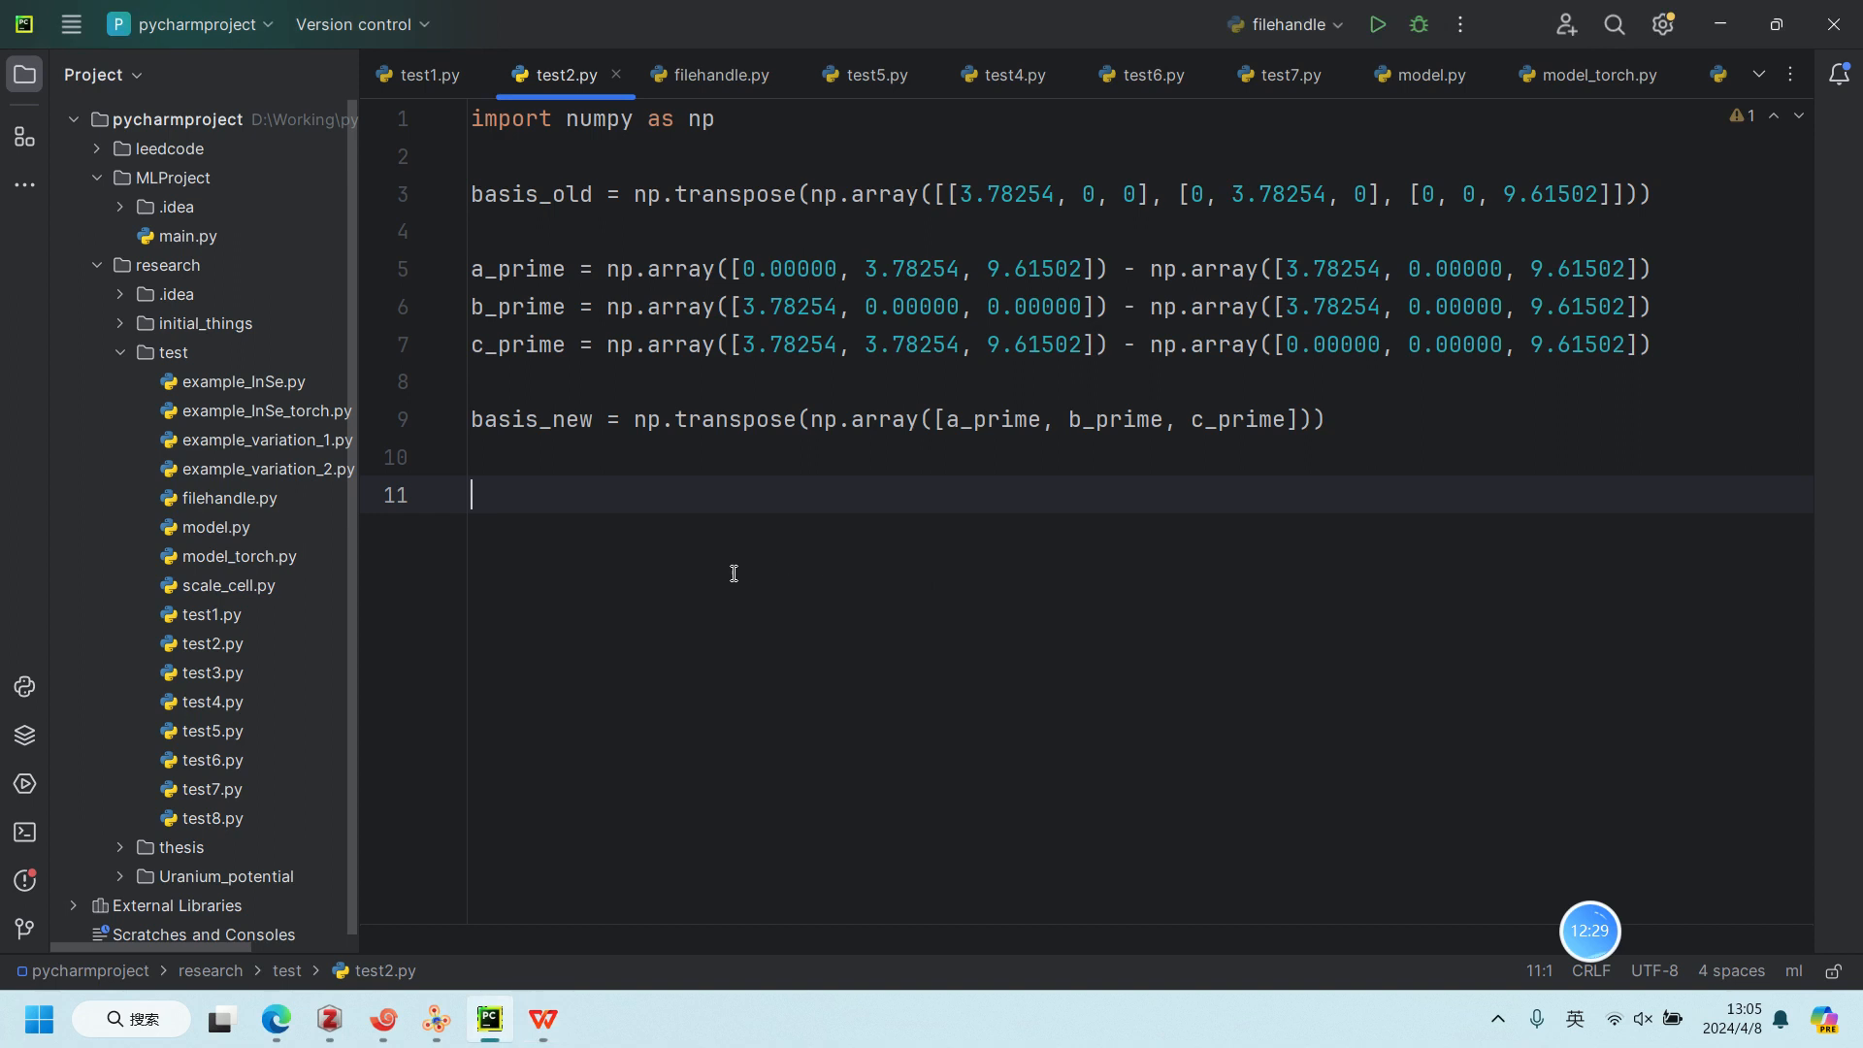
Step: On line 11, assign P the inverse of the old basis as np.linalg.inv(basis_old)
type("P = ")
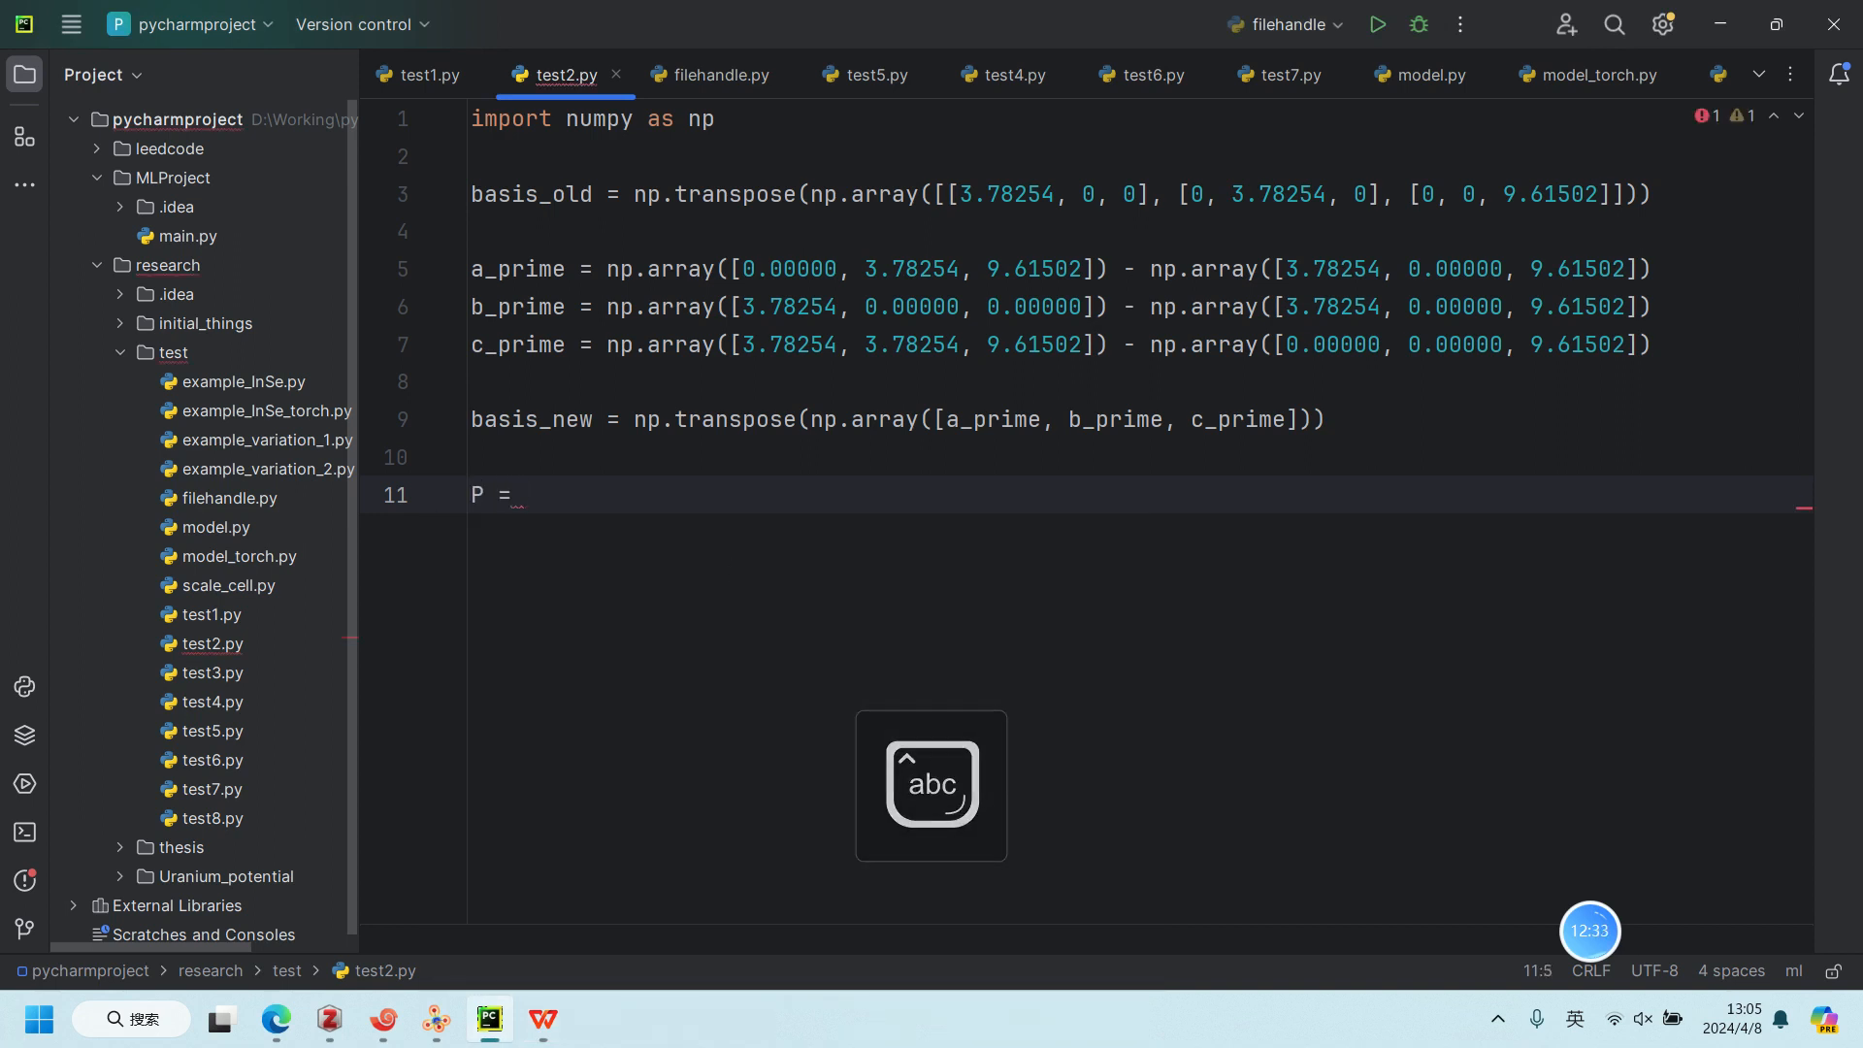
type("np.")
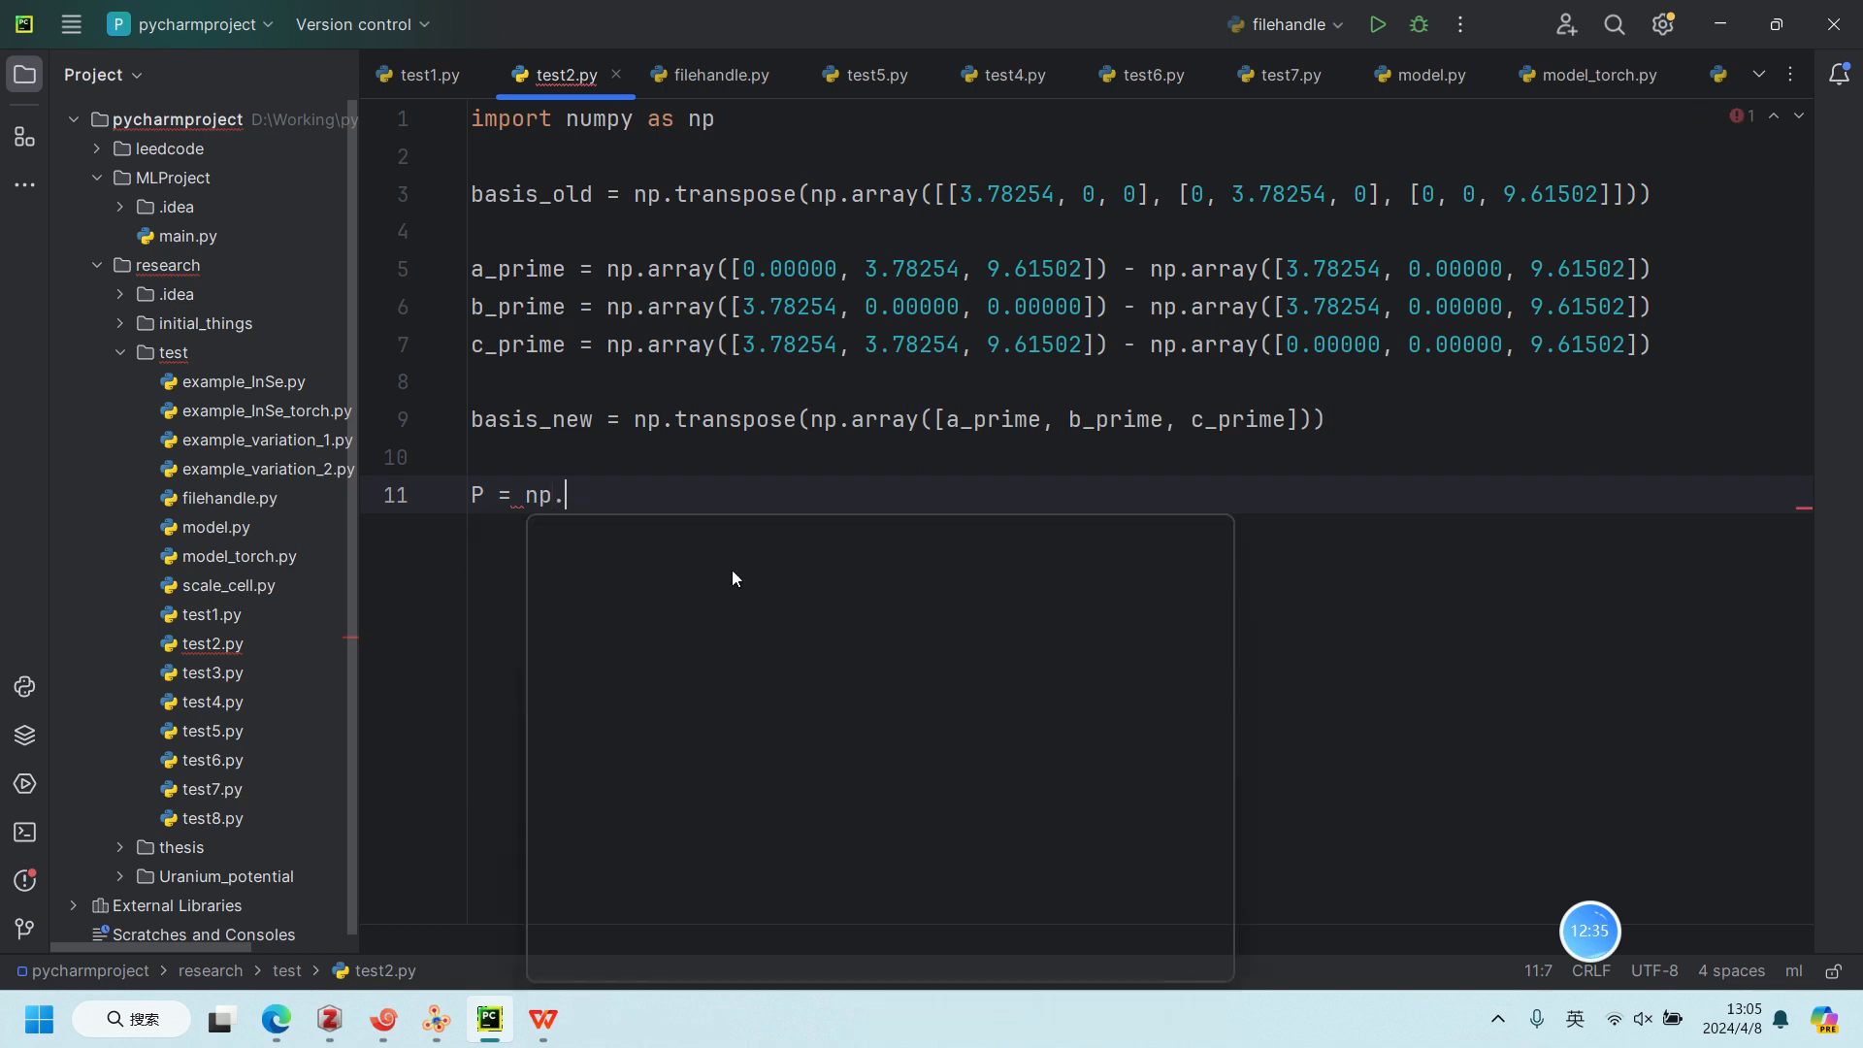
type("linalg.inv()")
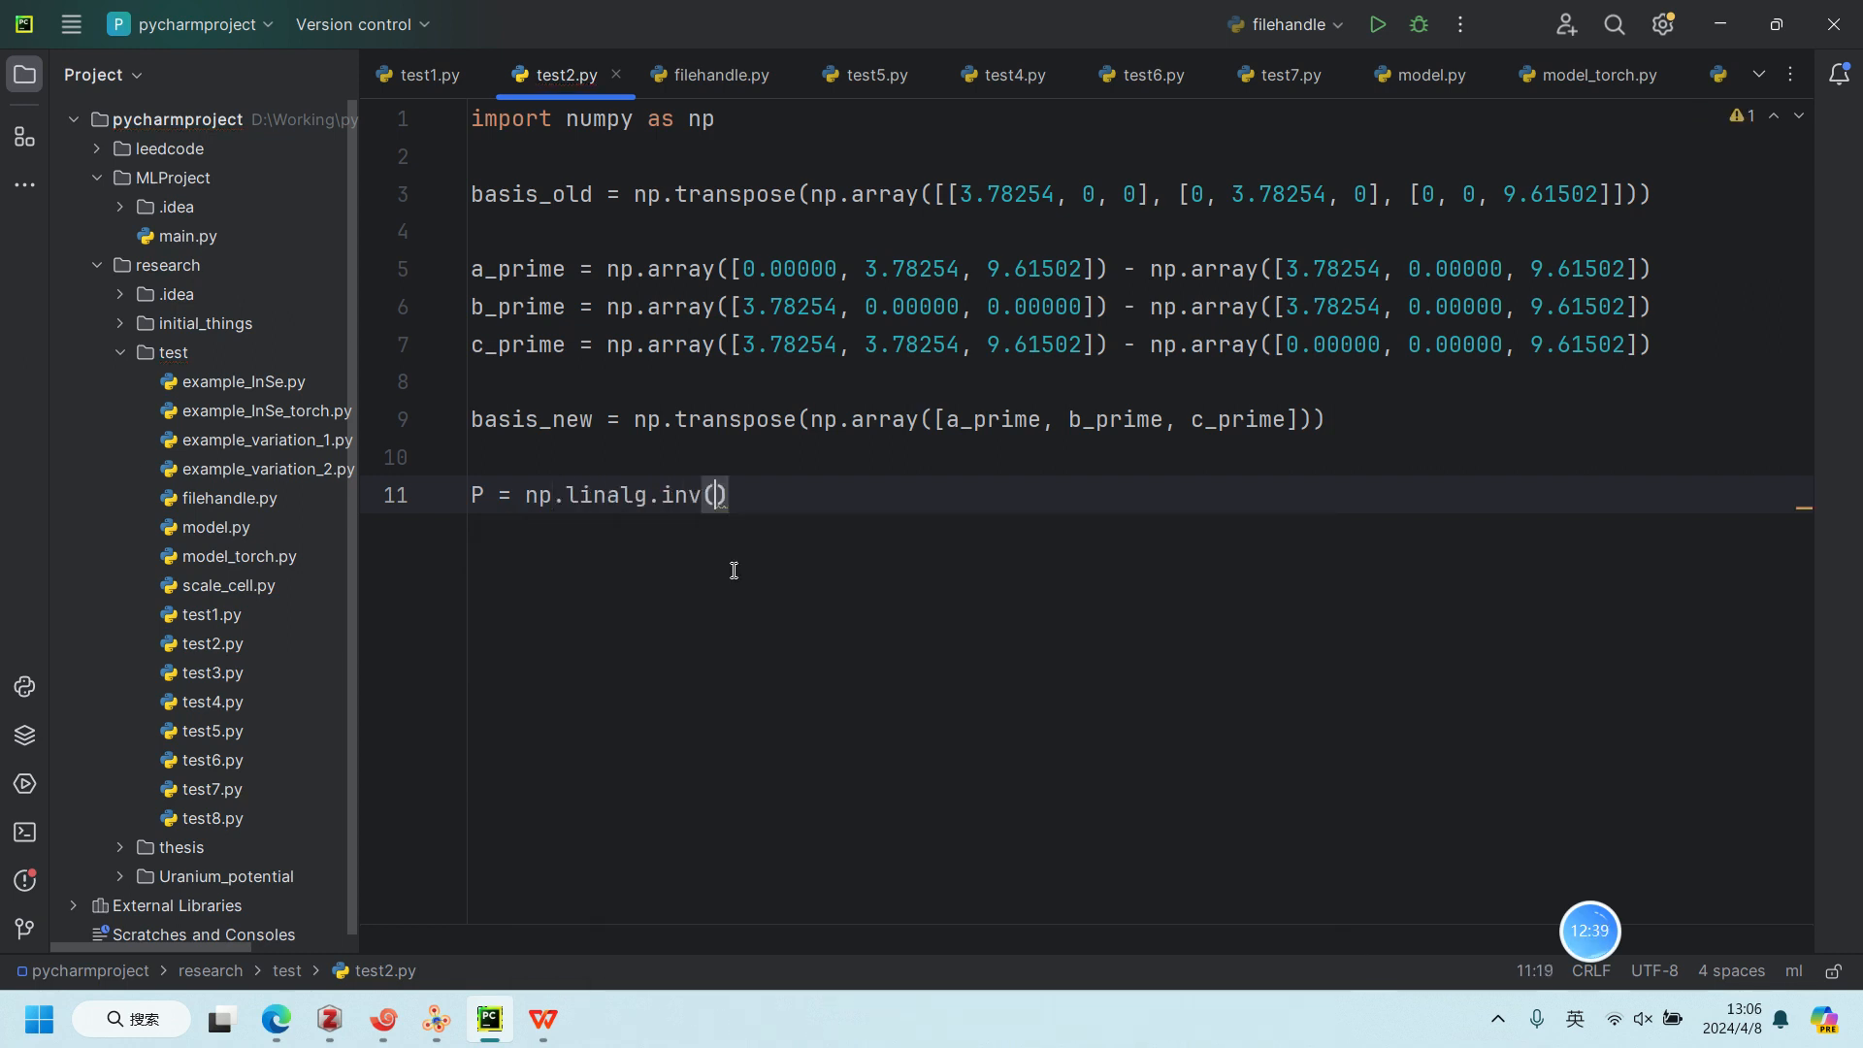
type("ba")
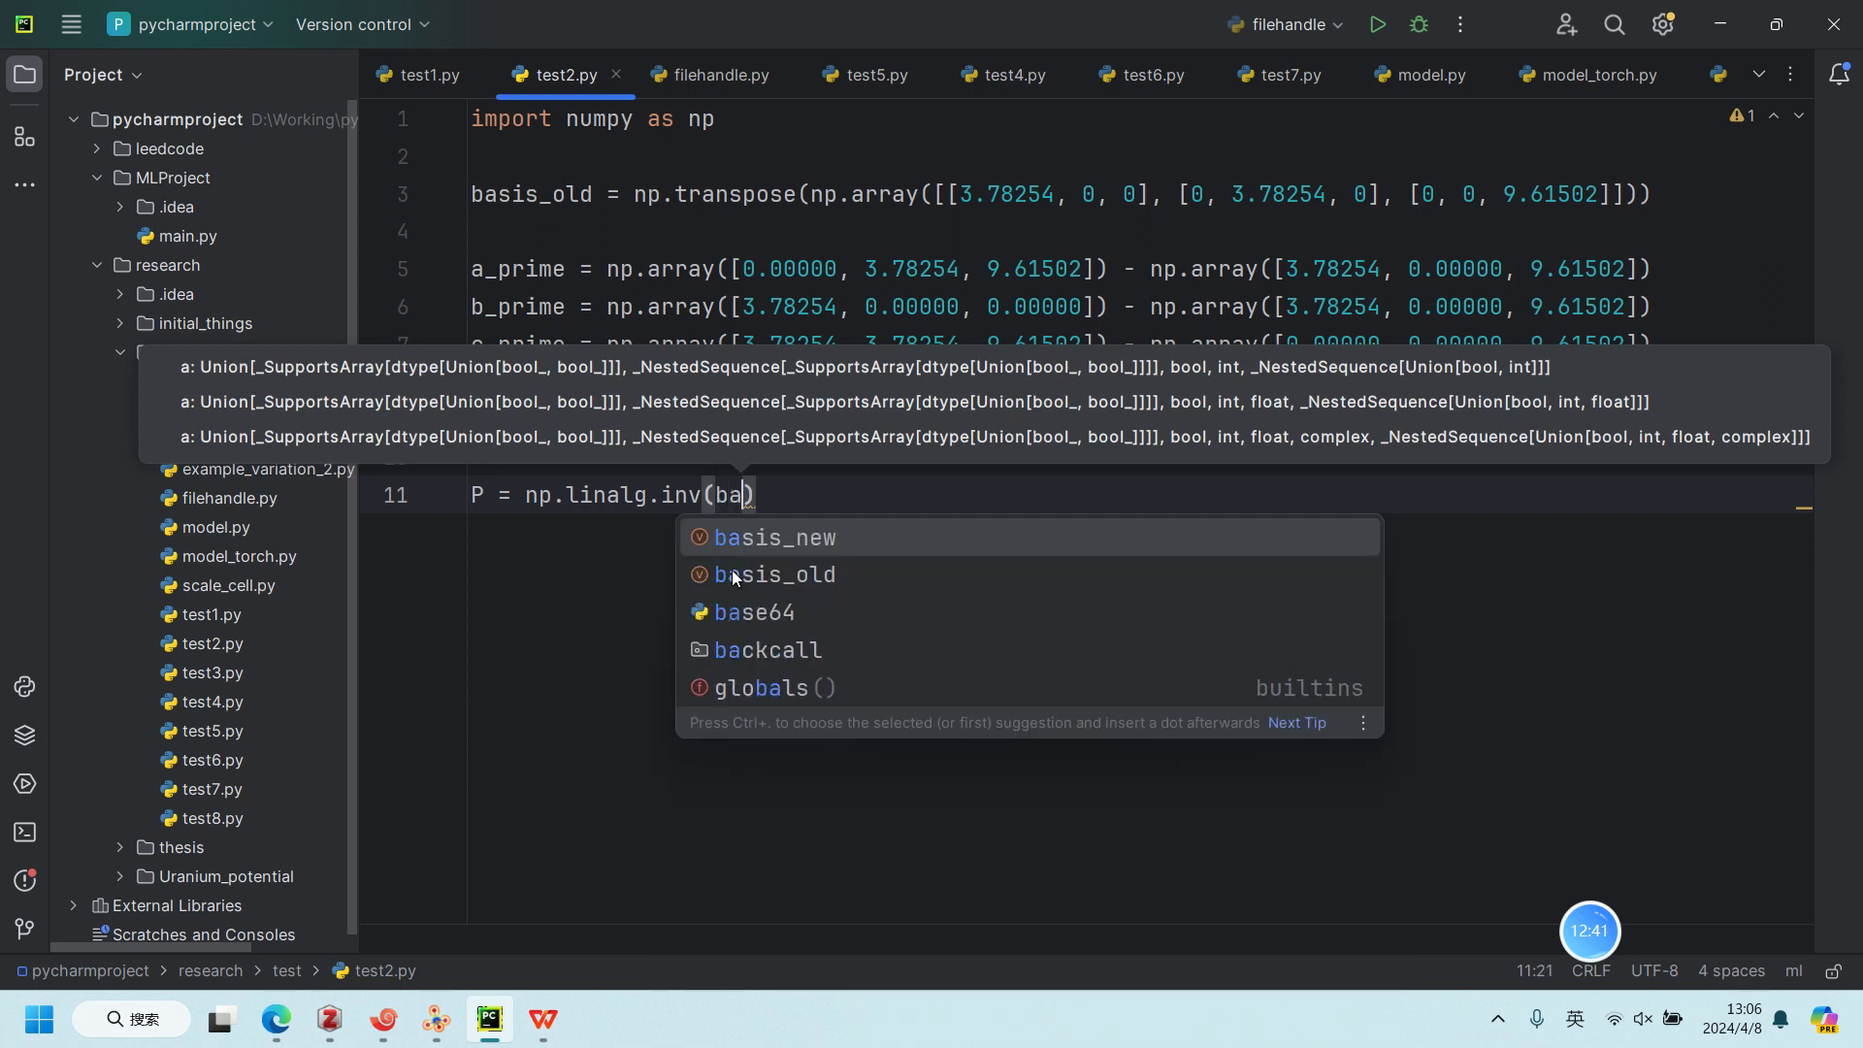
left_click(734, 574)
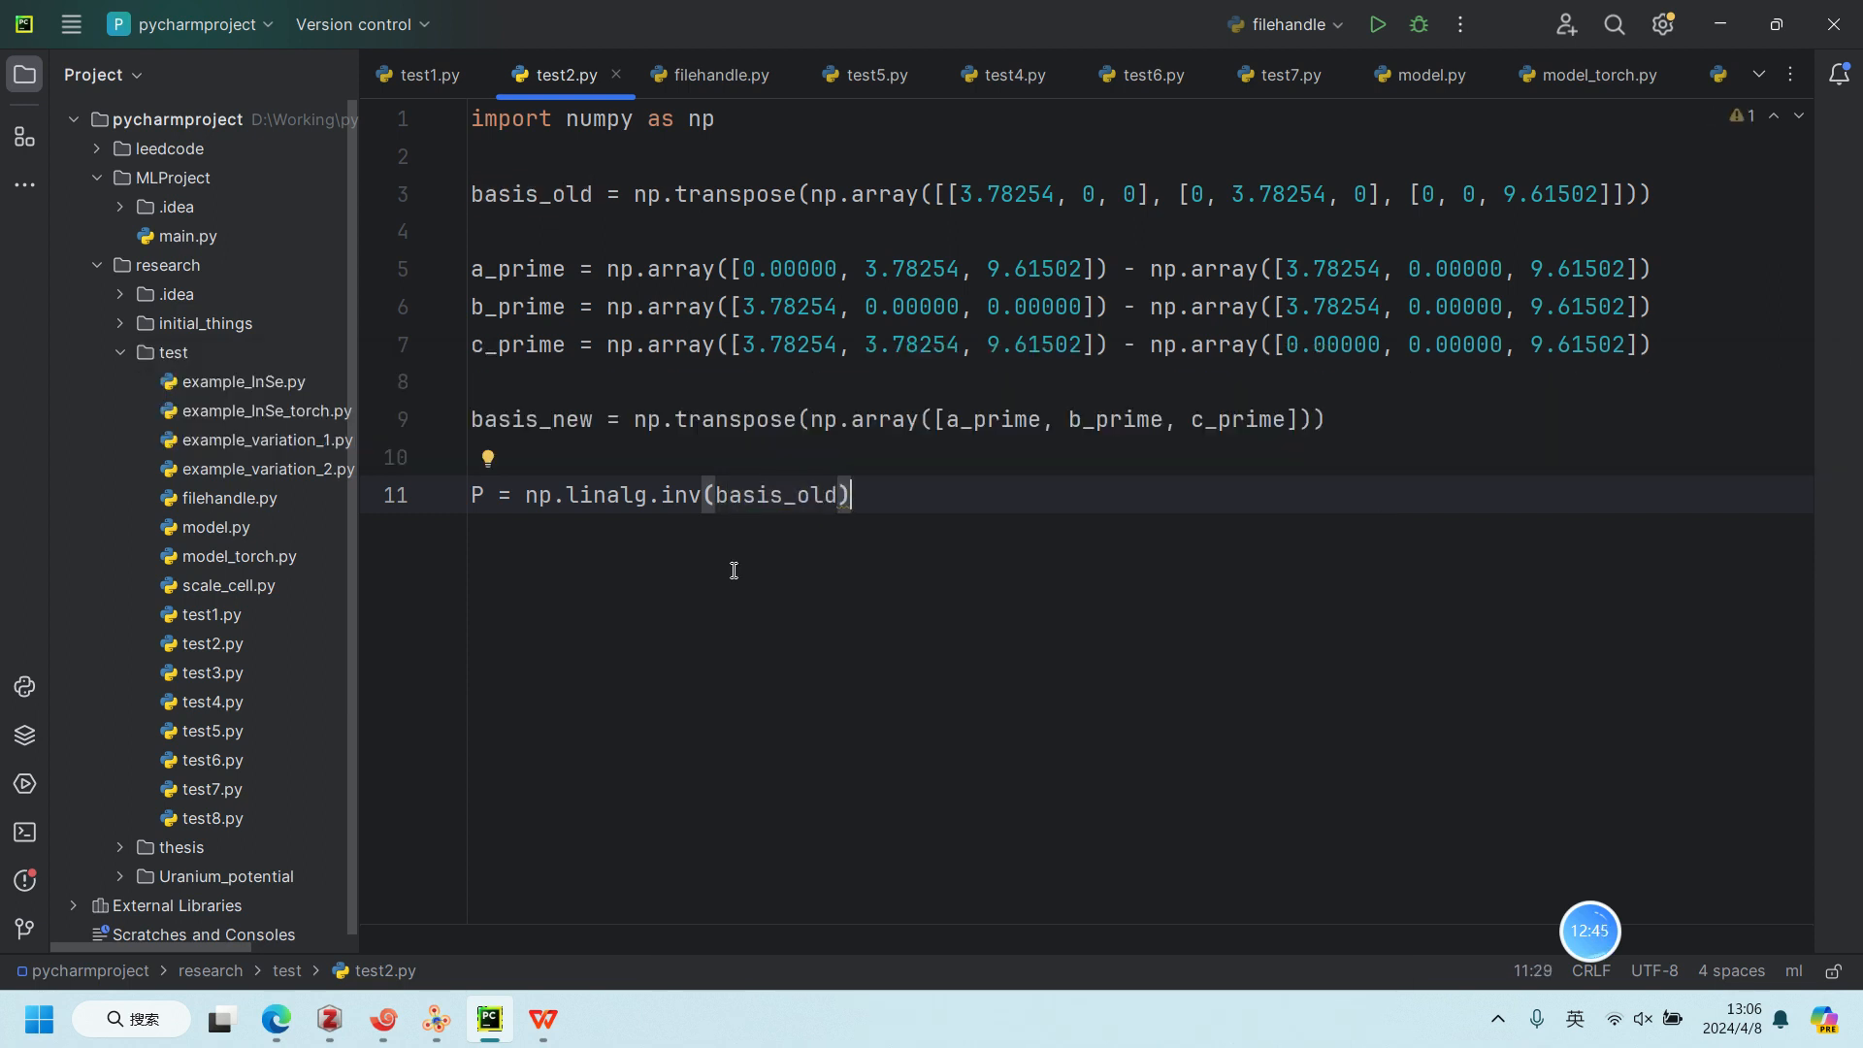
Step: Insert an opening np.dot call before np.linalg.inv in the P assignment
key("Left")
key("Left")
key("Left")
key("Left")
key("Left")
key("Left")
key("Left")
key("Left")
key("Left")
key("Left")
key("Left")
key("Left")
key("Left")
key("Left")
key("Left")
key("Left")
key("Left")
key("Left")
key("Left")
key("Left")
type("np.dot(")
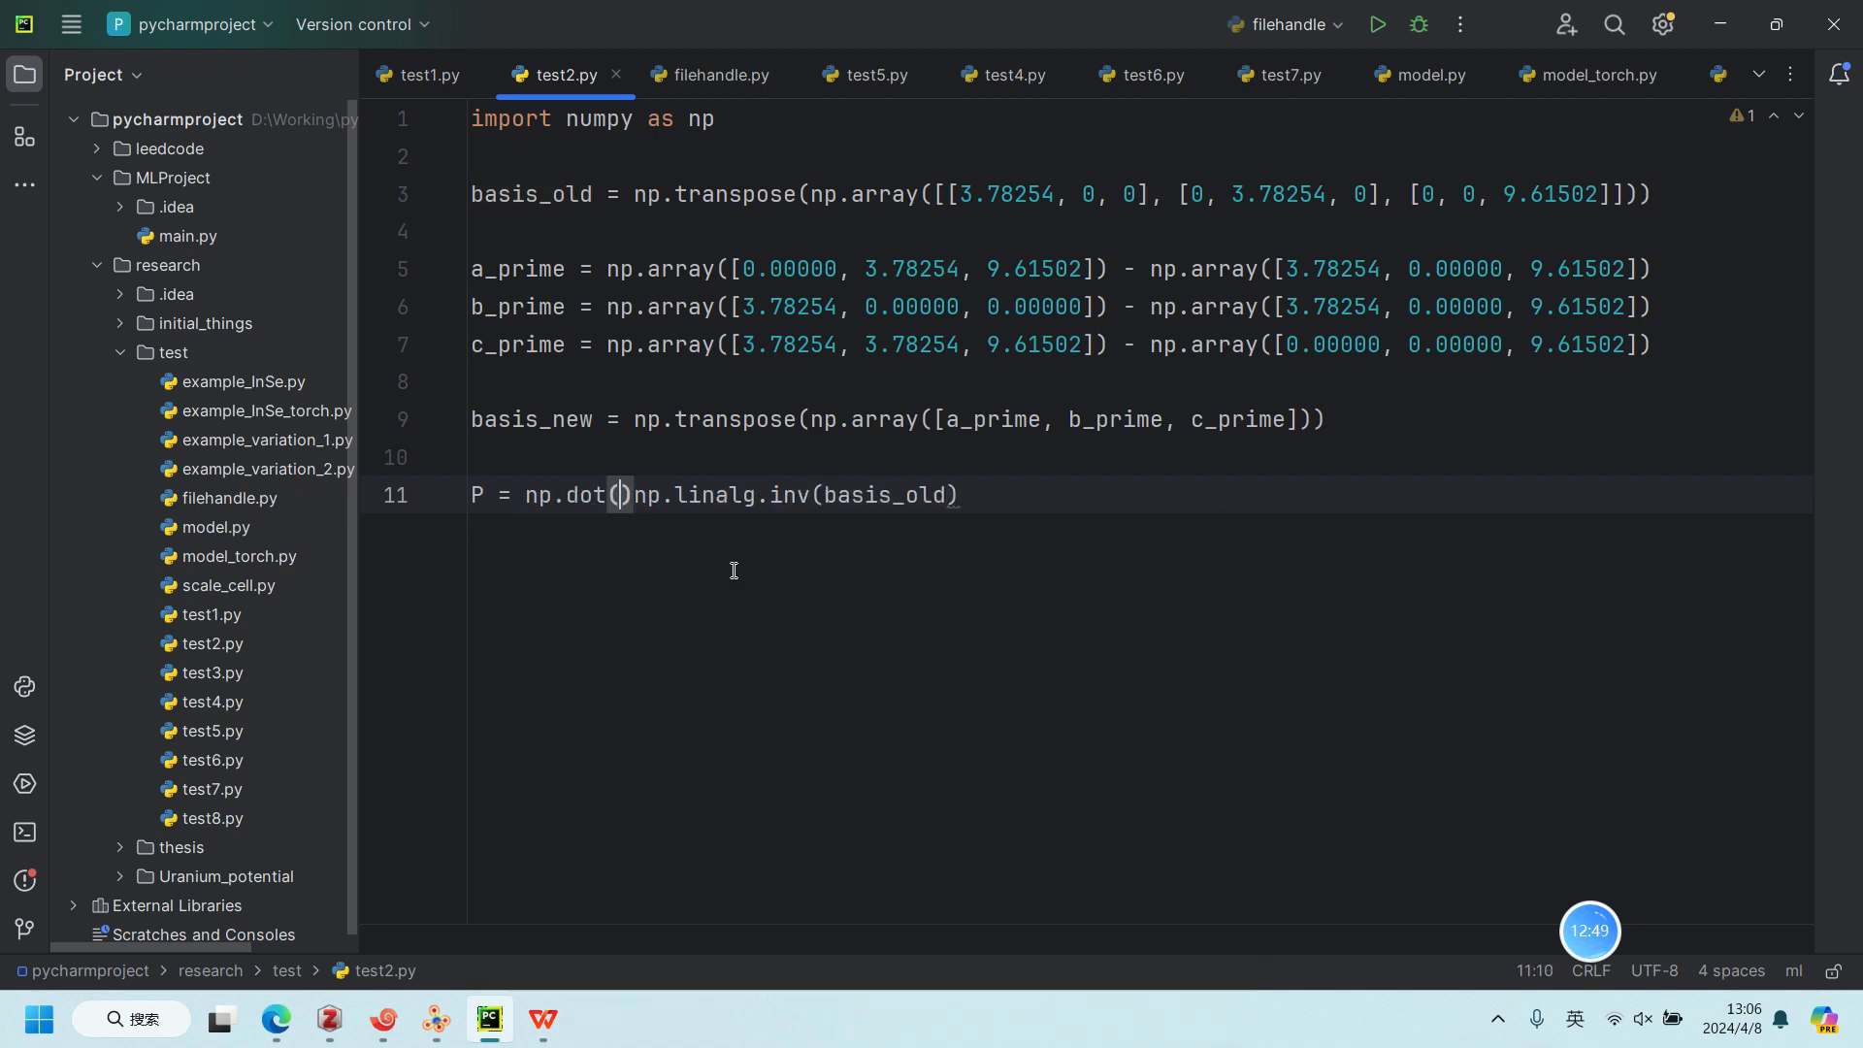
key("Delete")
Step: Add basis_new as the second np.dot argument after np.linalg.inv(basis_old) and close the call
key("Right")
key("Right")
key("Right")
key("Right")
key("Right")
key("Right")
key("Right")
key("Right")
key("Right")
key("Right")
key("Right")
key("Right")
key("Right")
key("Right")
key("Right")
key("Right")
key("Right")
key("Right")
key("Right")
key("Right")
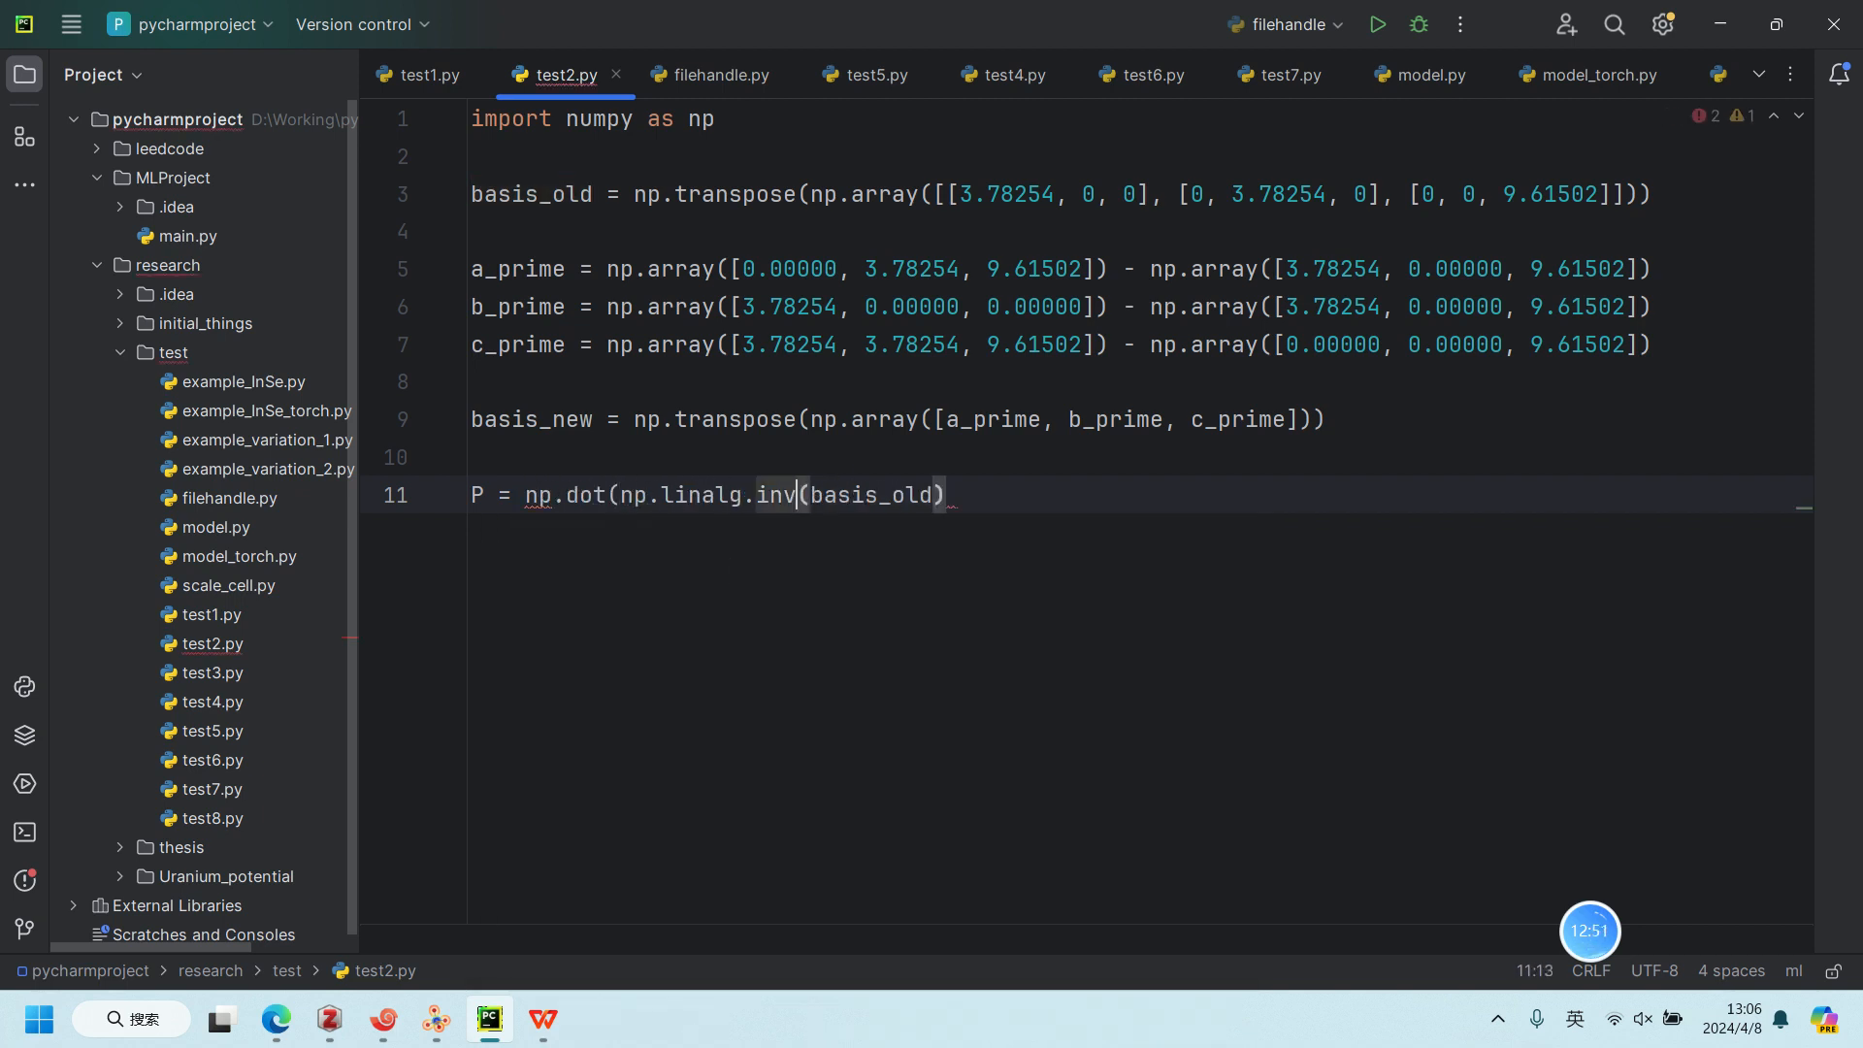
type(")")
key("Left")
type(",")
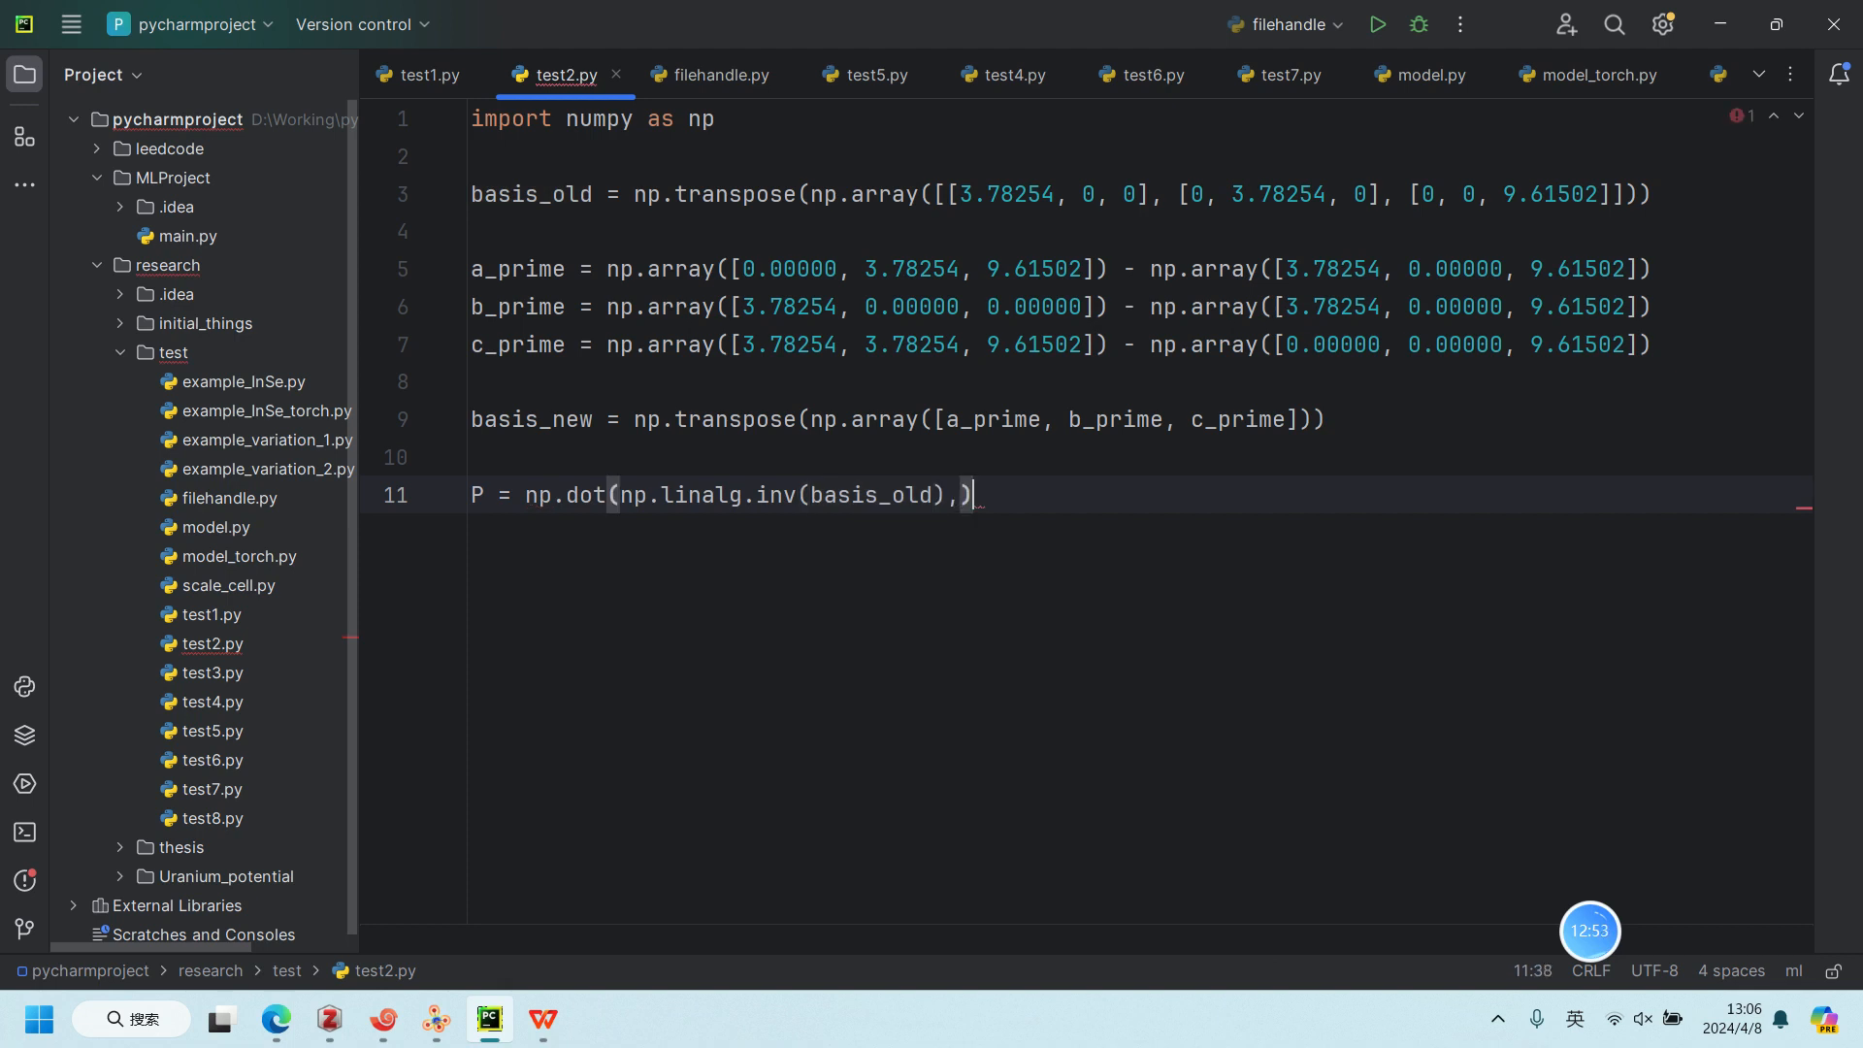
type("basis_new")
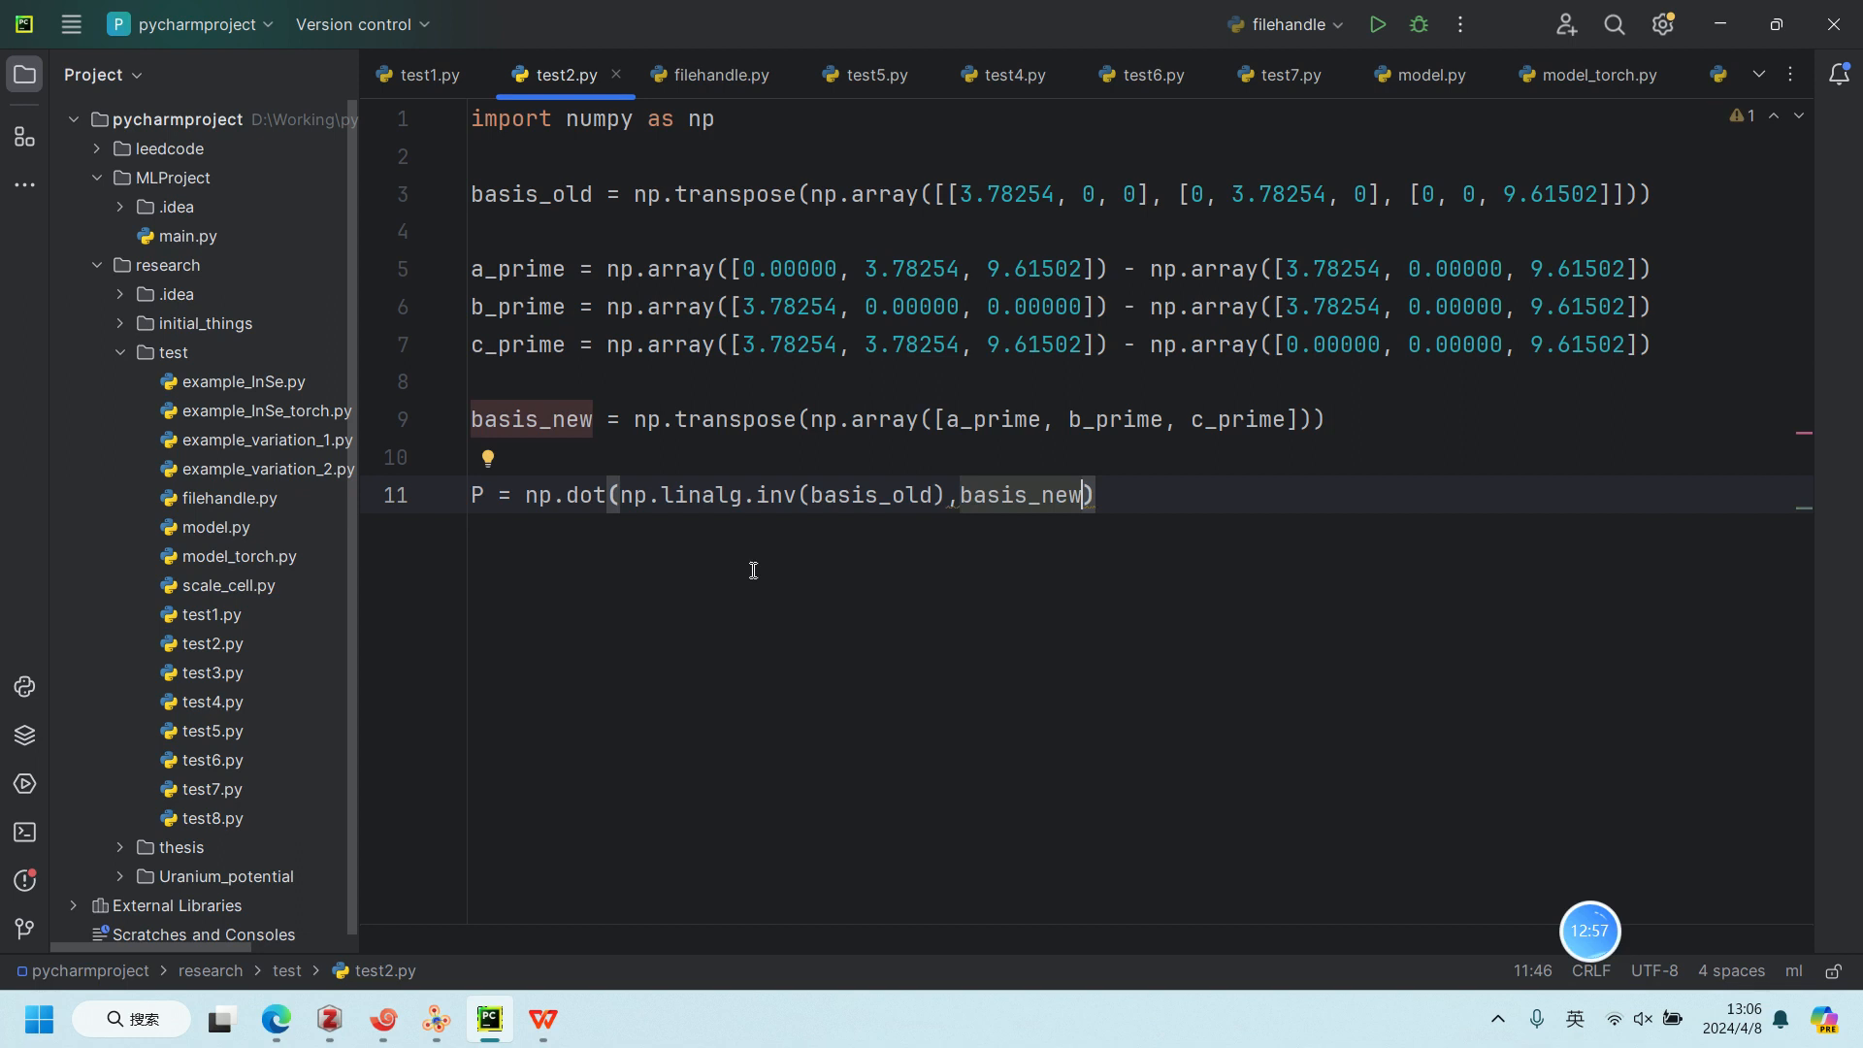
Step: Add a print(P) statement on line 13 and run test2.py
left_click(1185, 500)
key("Return")
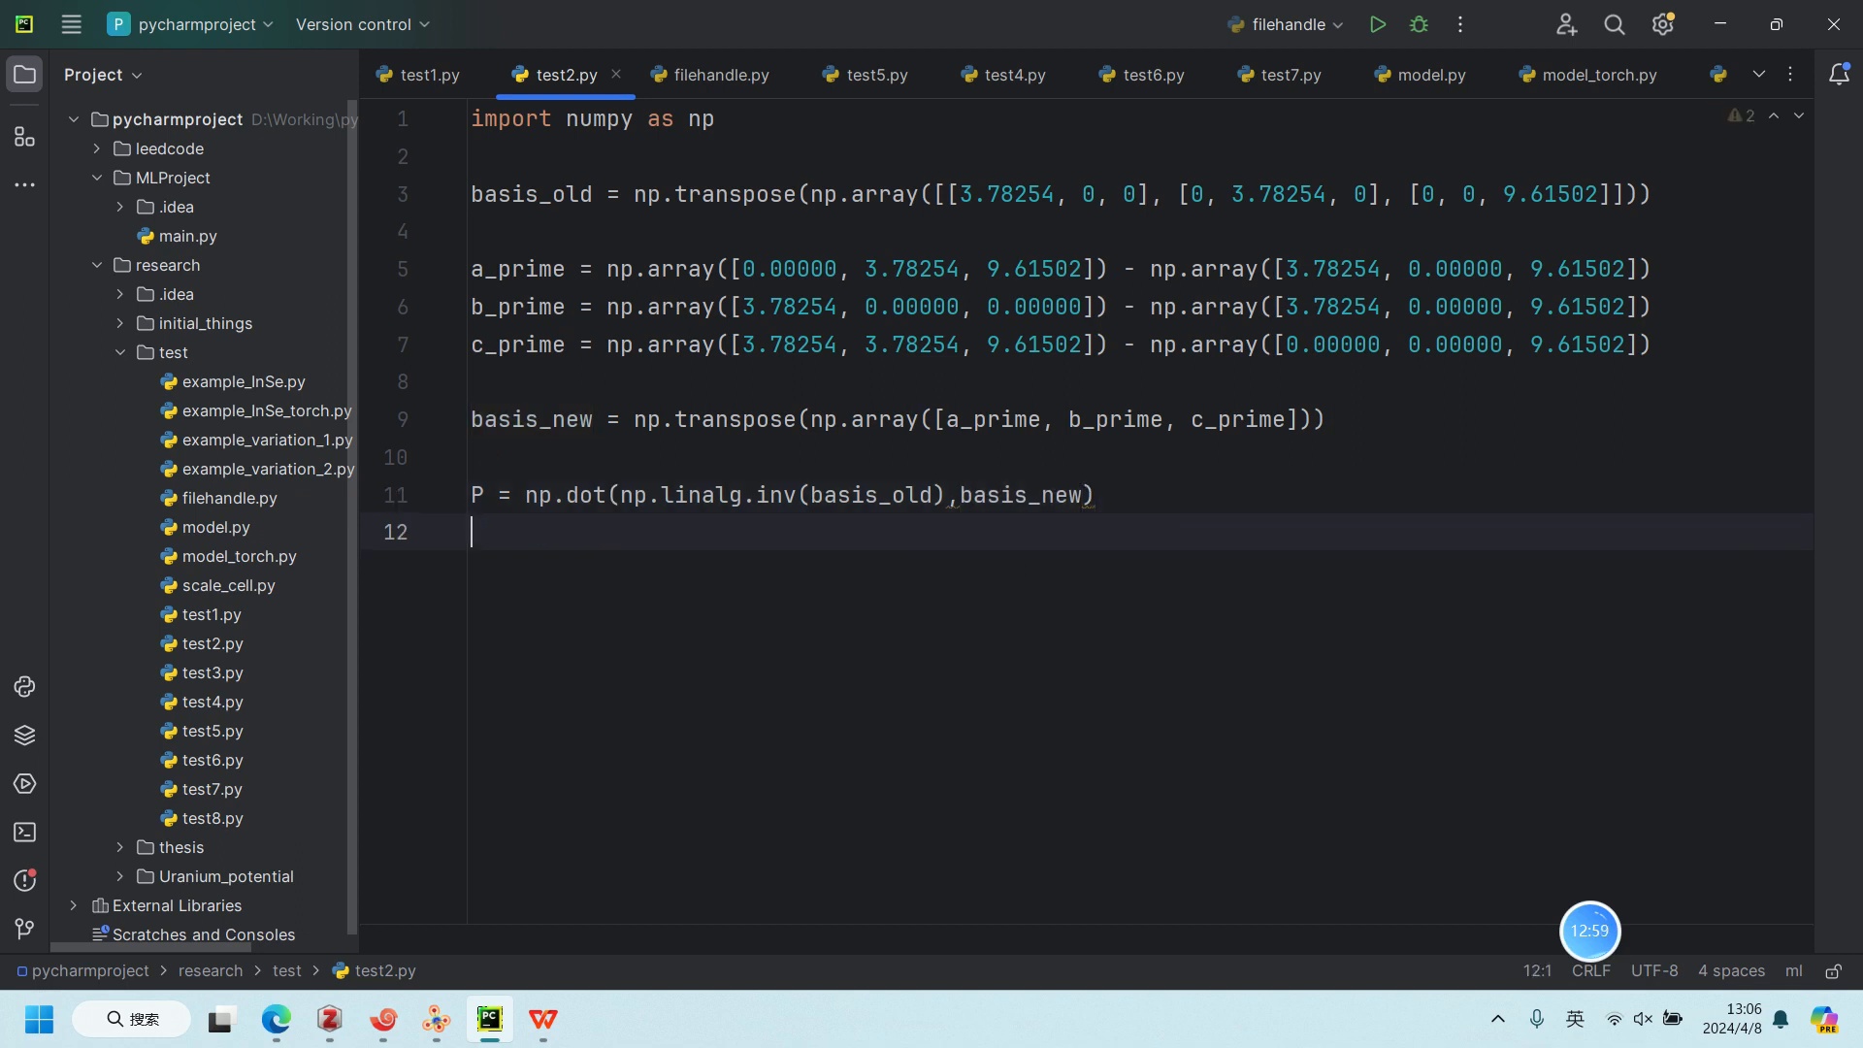
key("Return")
type("print")
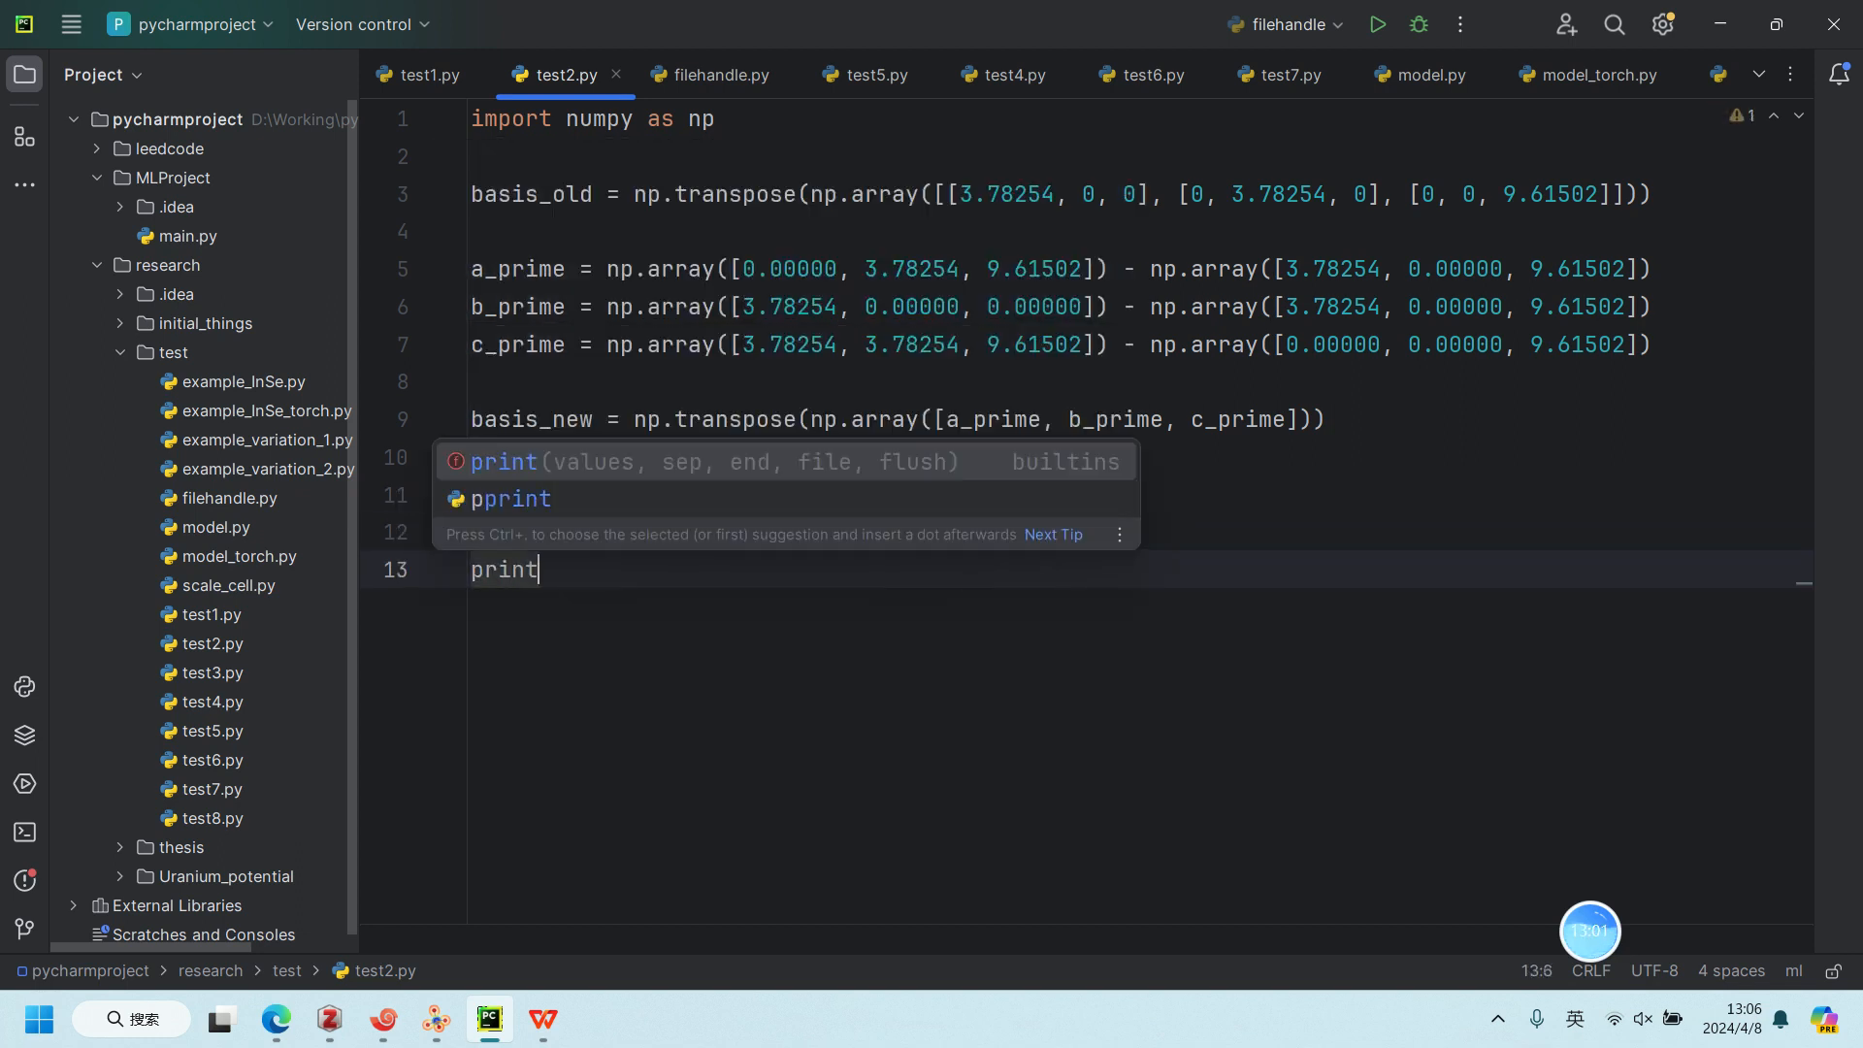
key("Return")
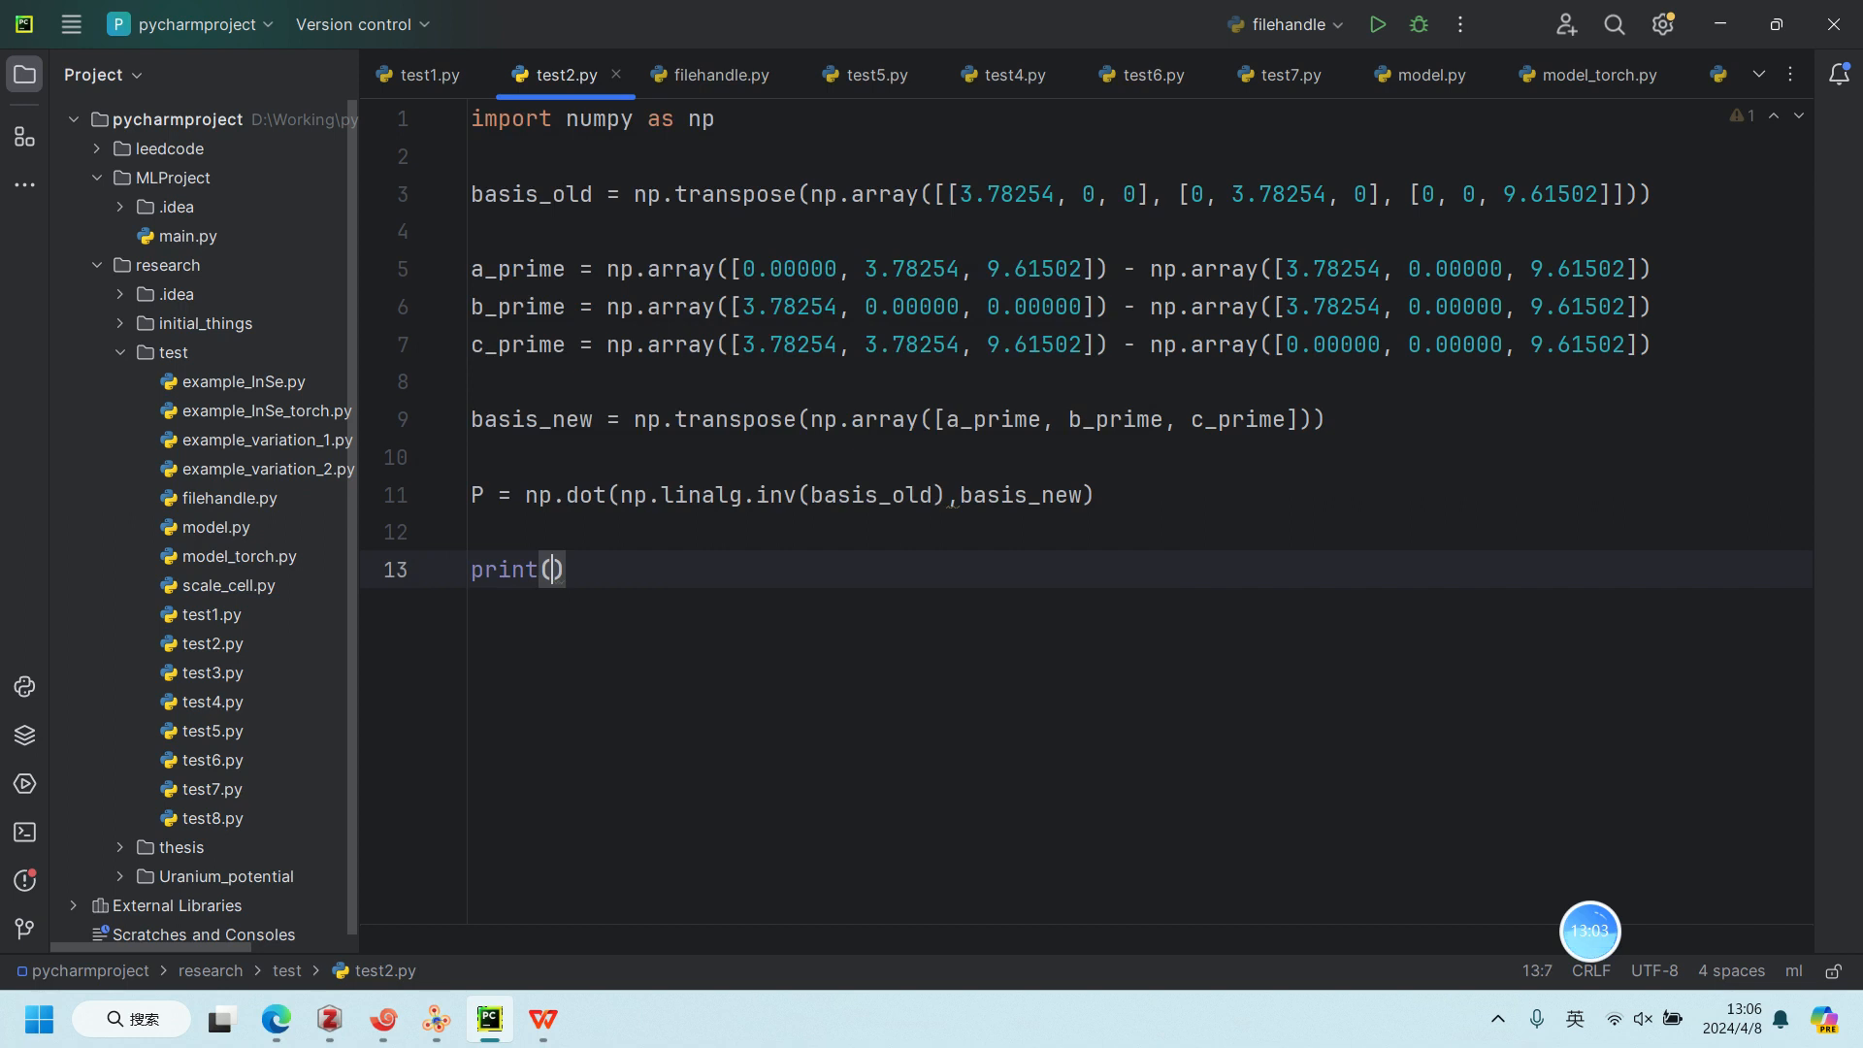
type("P")
key("Escape")
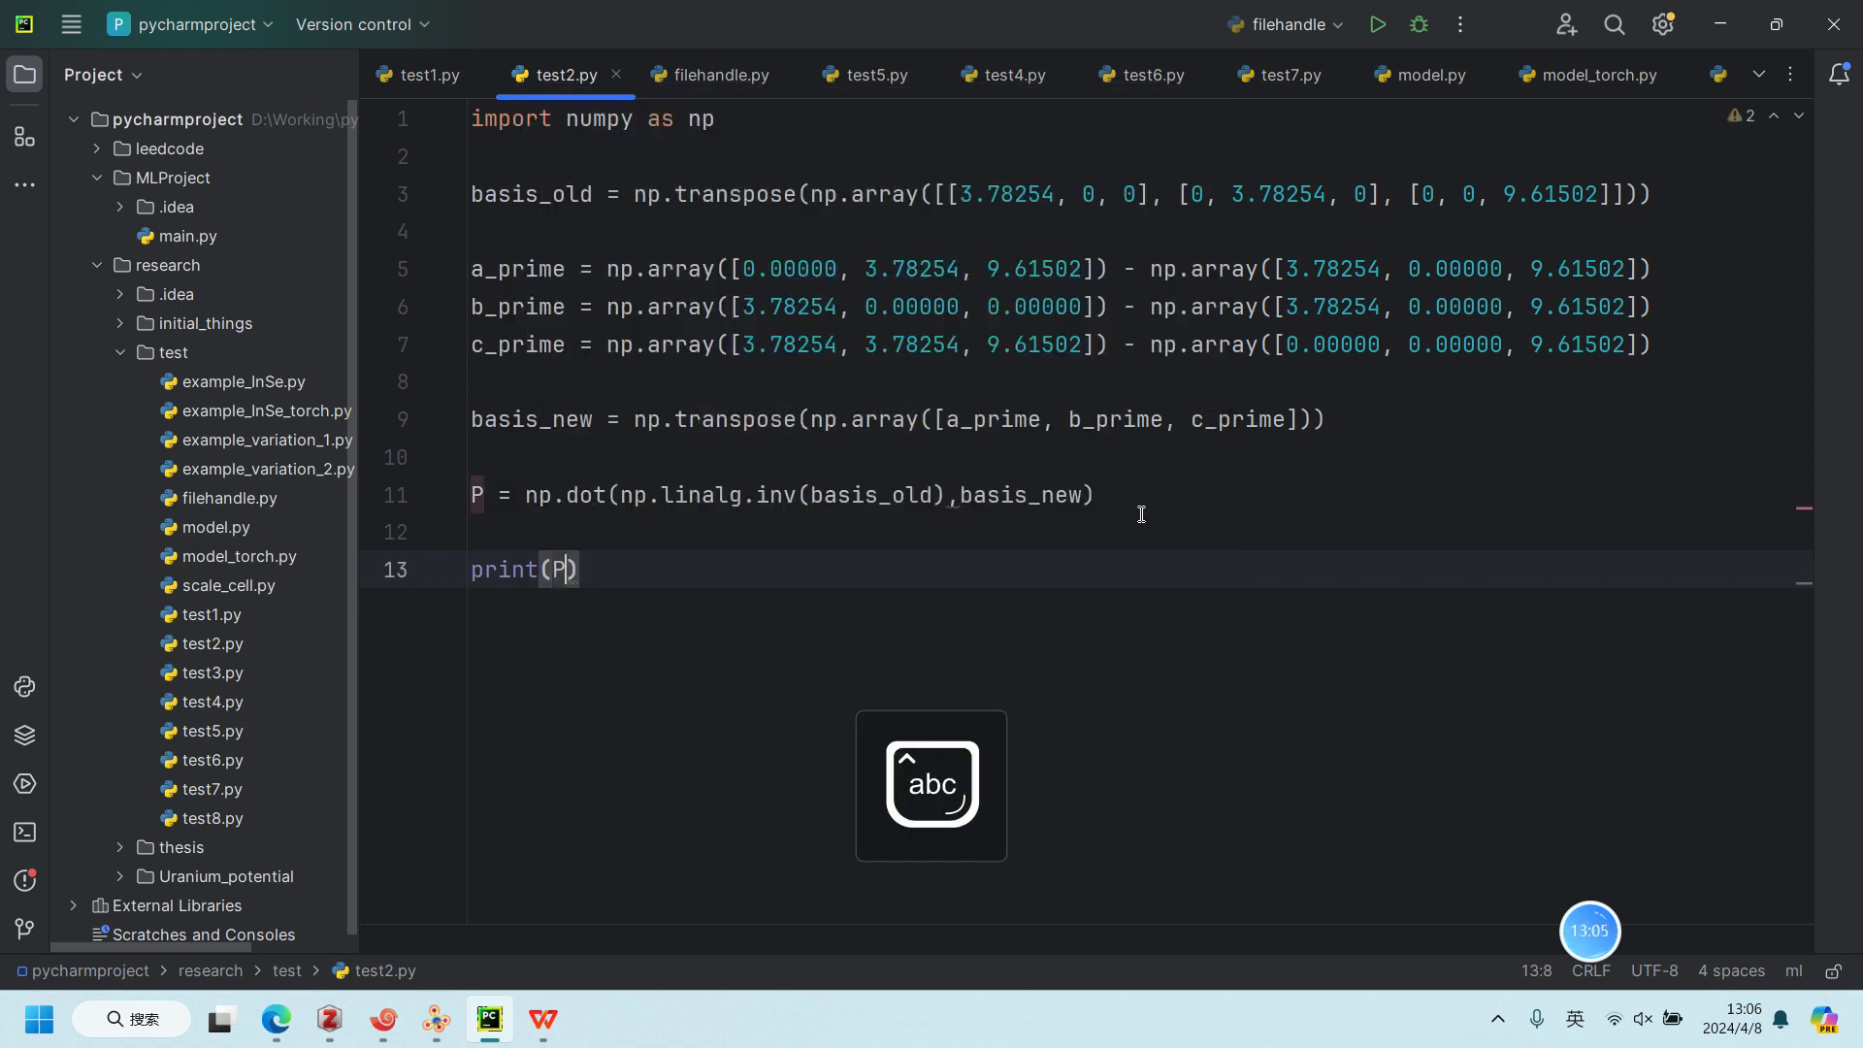
key("ctrl+shift+F10")
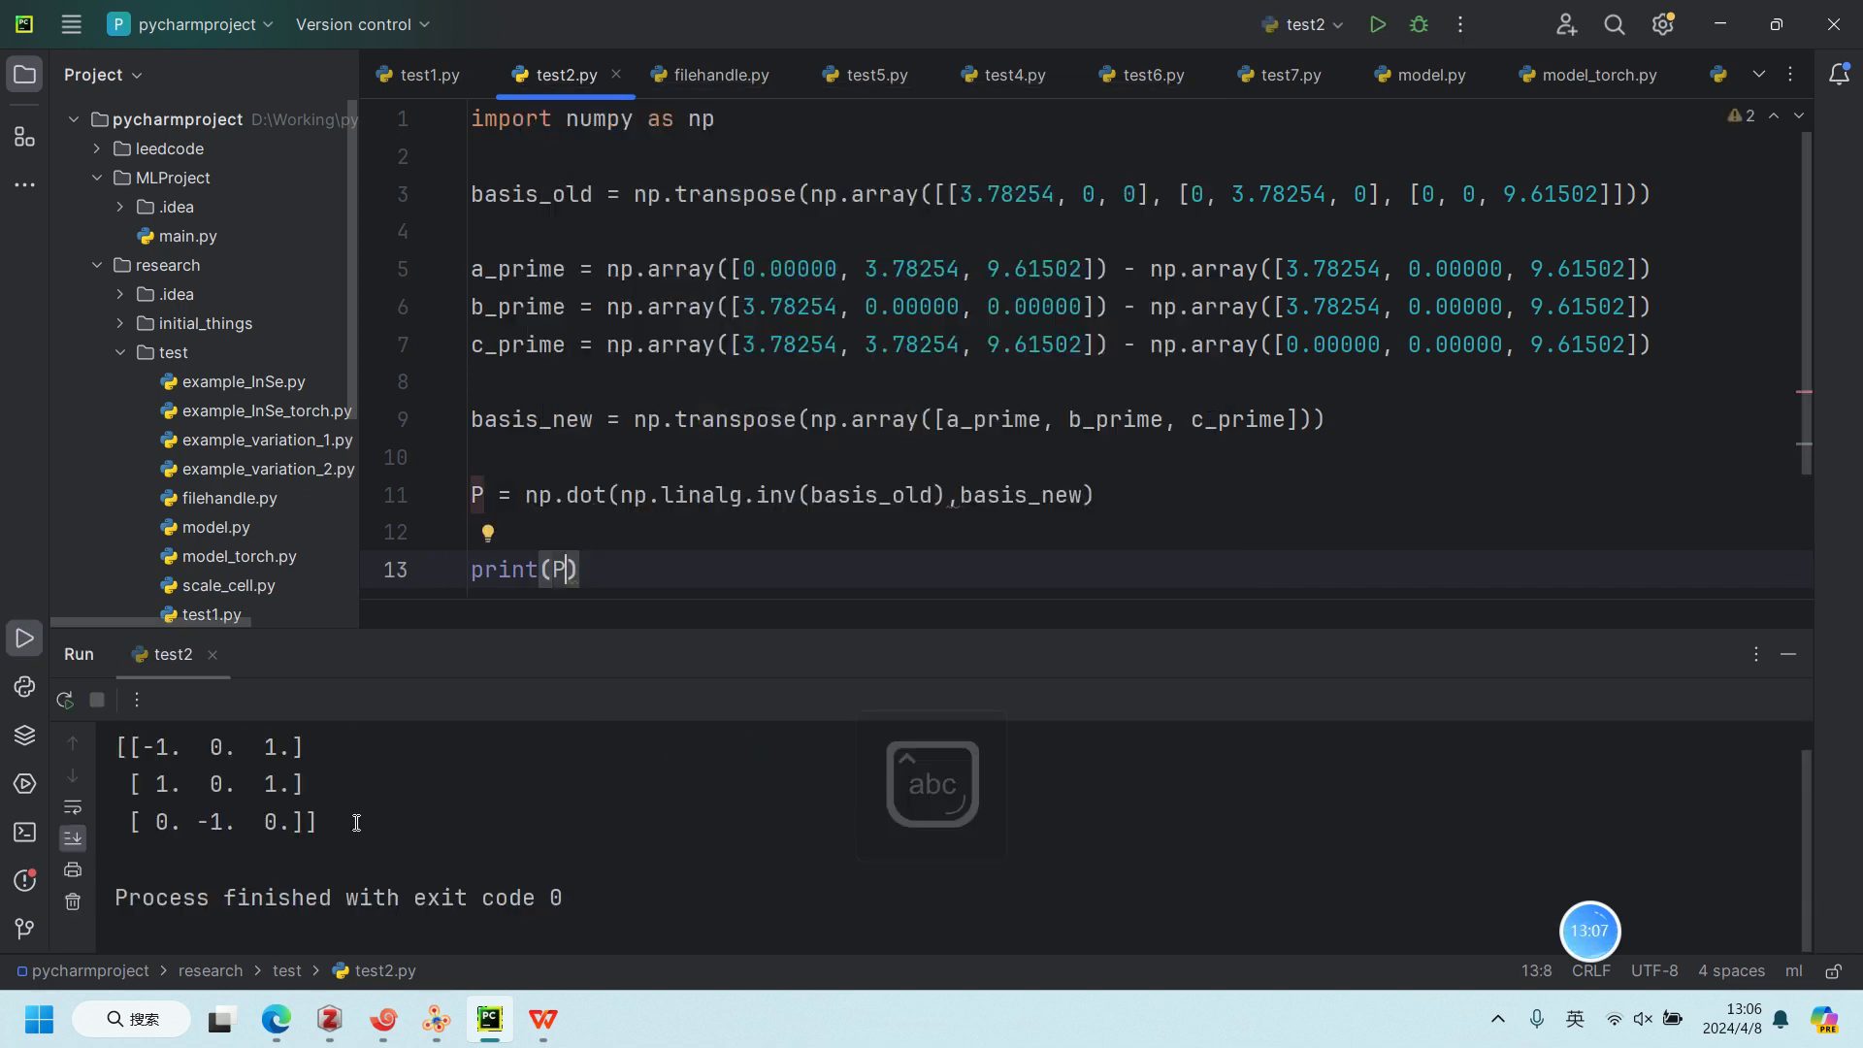
Step: Compare the printed P matrix in the run output with the rotation matrix fields in VESTA's Unit Cell Transformation dialog
left_click_drag(320, 853, 117, 744)
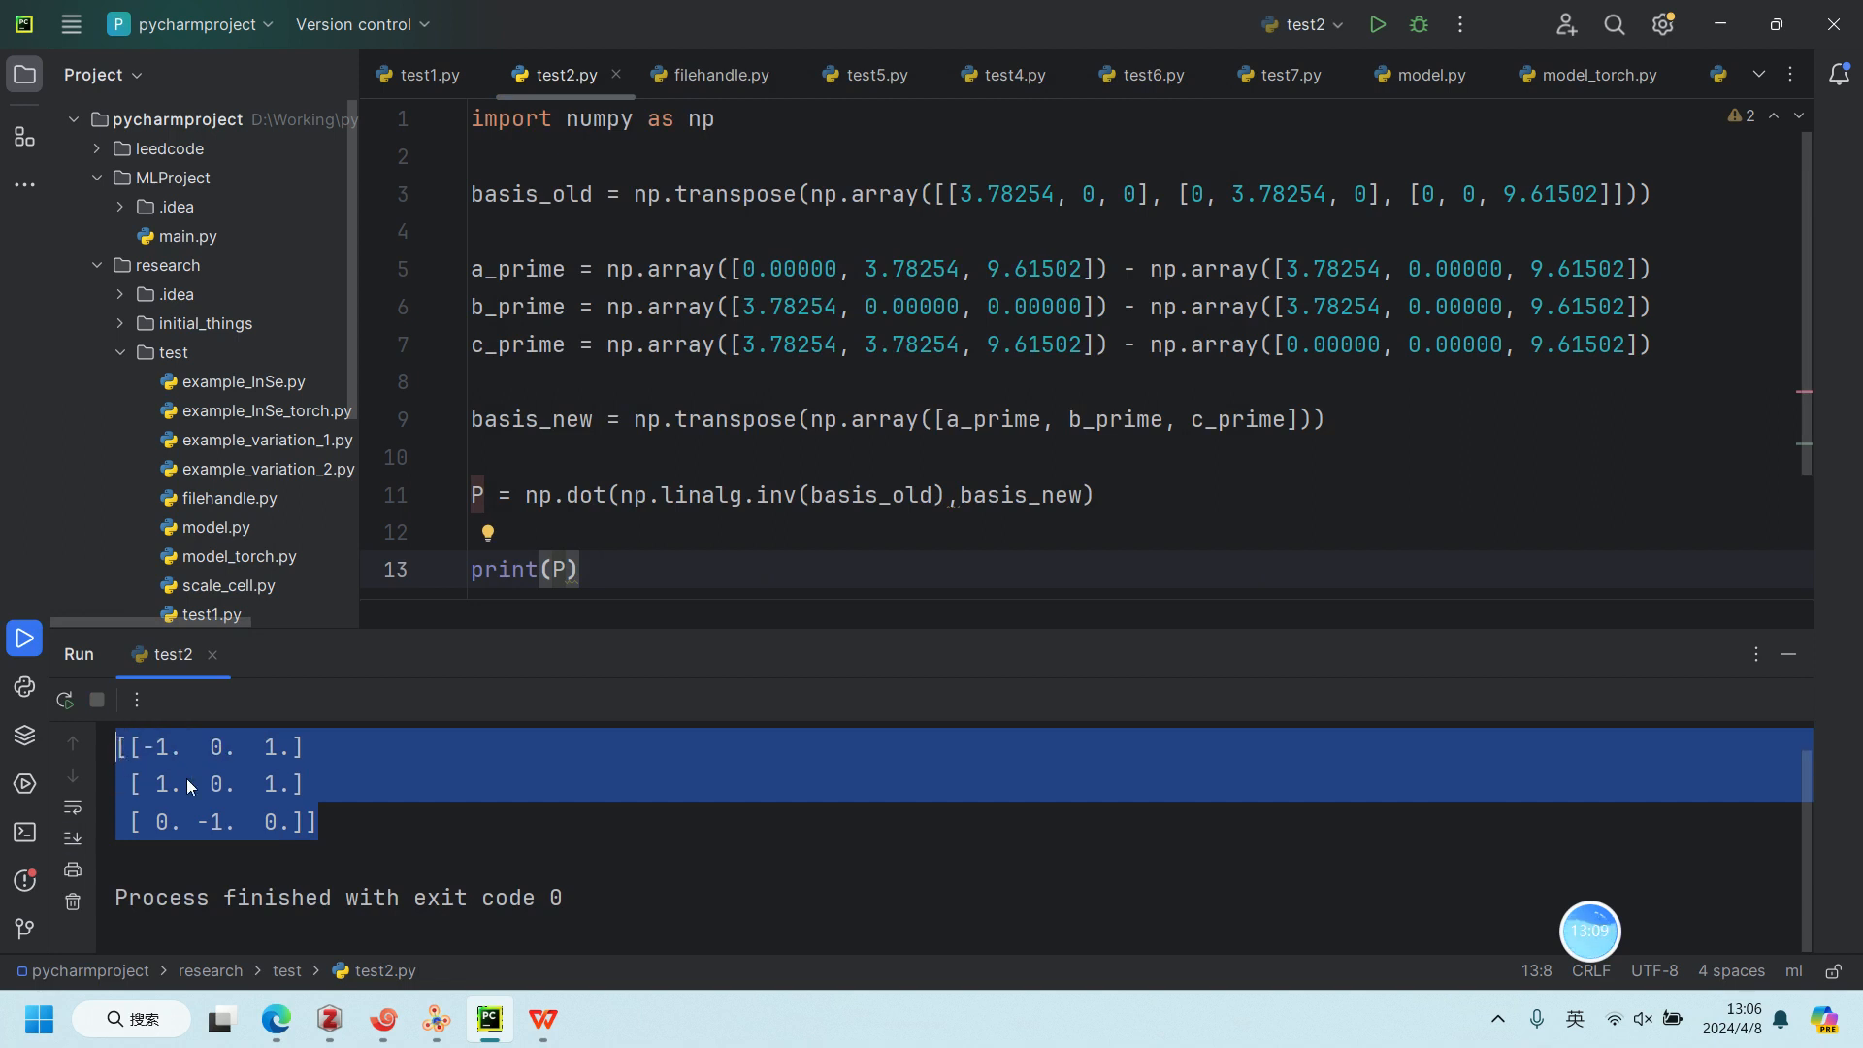
left_click(335, 808)
left_click(437, 1018)
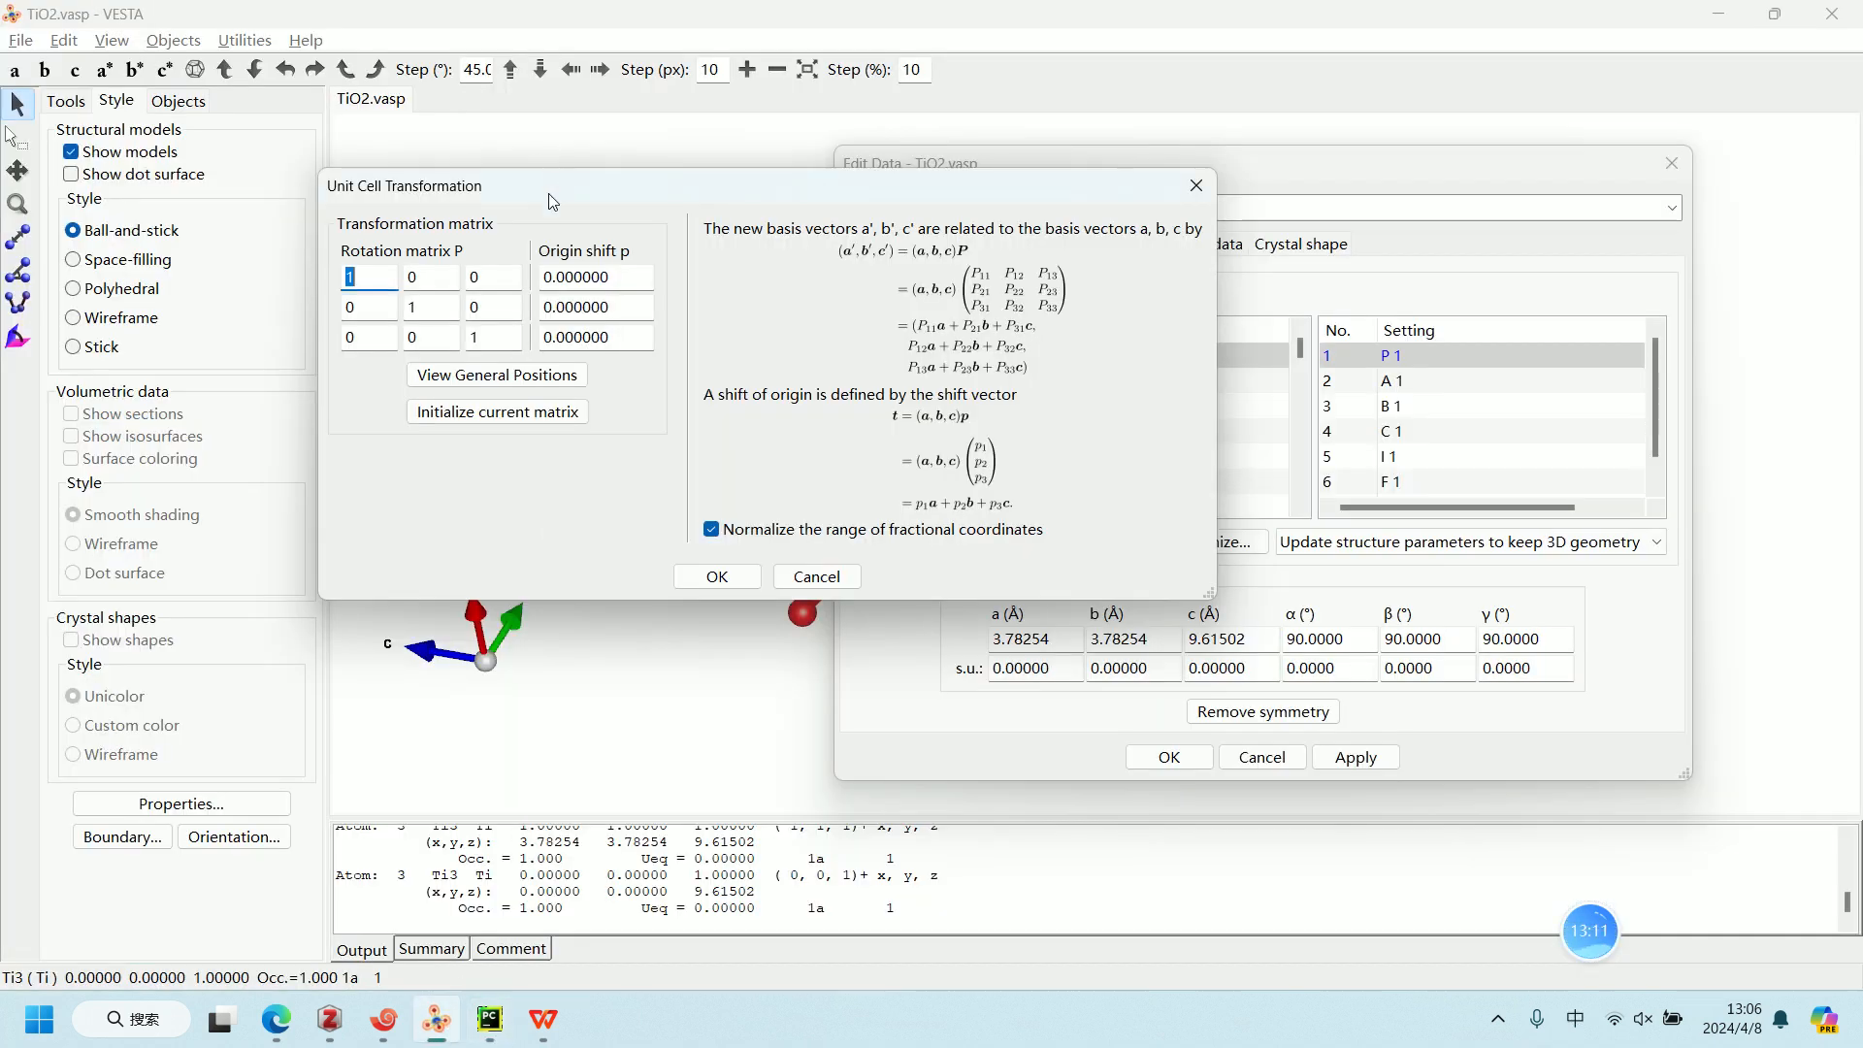
key("alt+Tab")
left_click_drag(320, 854, 103, 719)
left_click(363, 854)
key("alt+Tab")
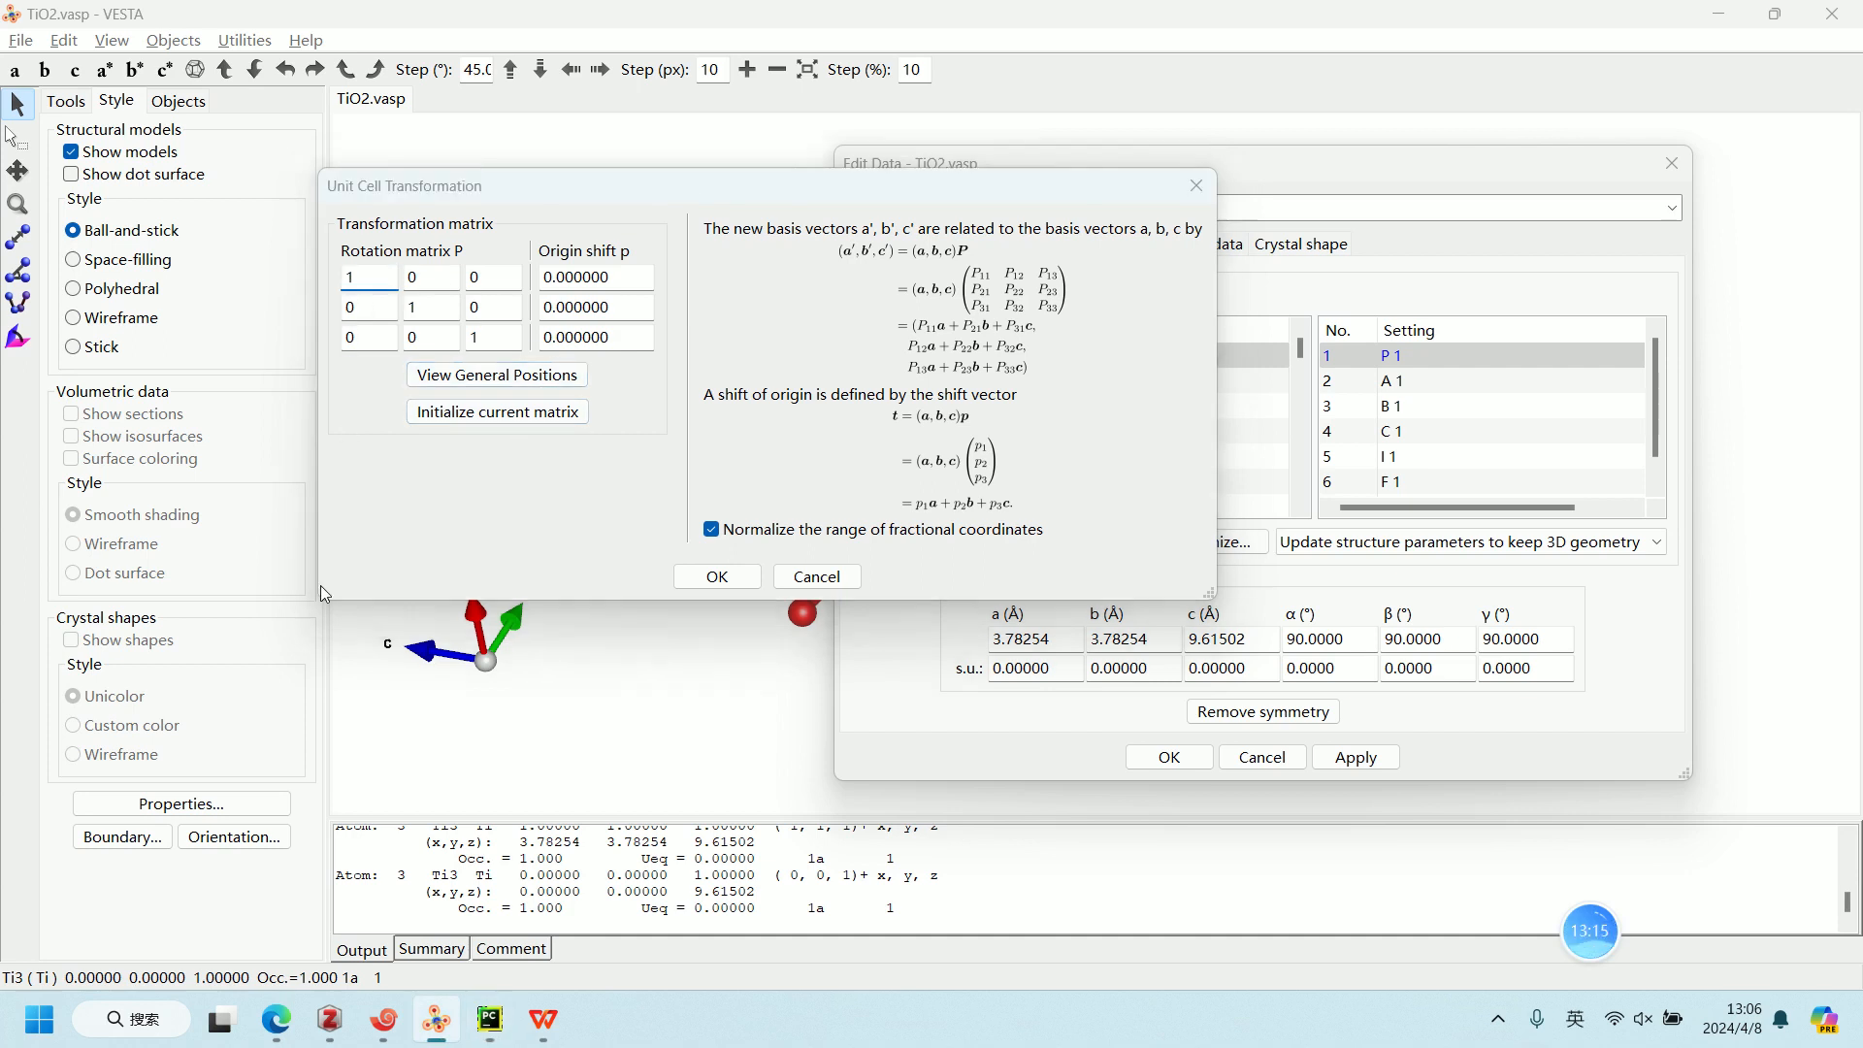
Step: Set the first row of rotation matrix P in VESTA to -1, 0, 1, checking it against the script output
key("alt+Tab")
key("alt+Tab")
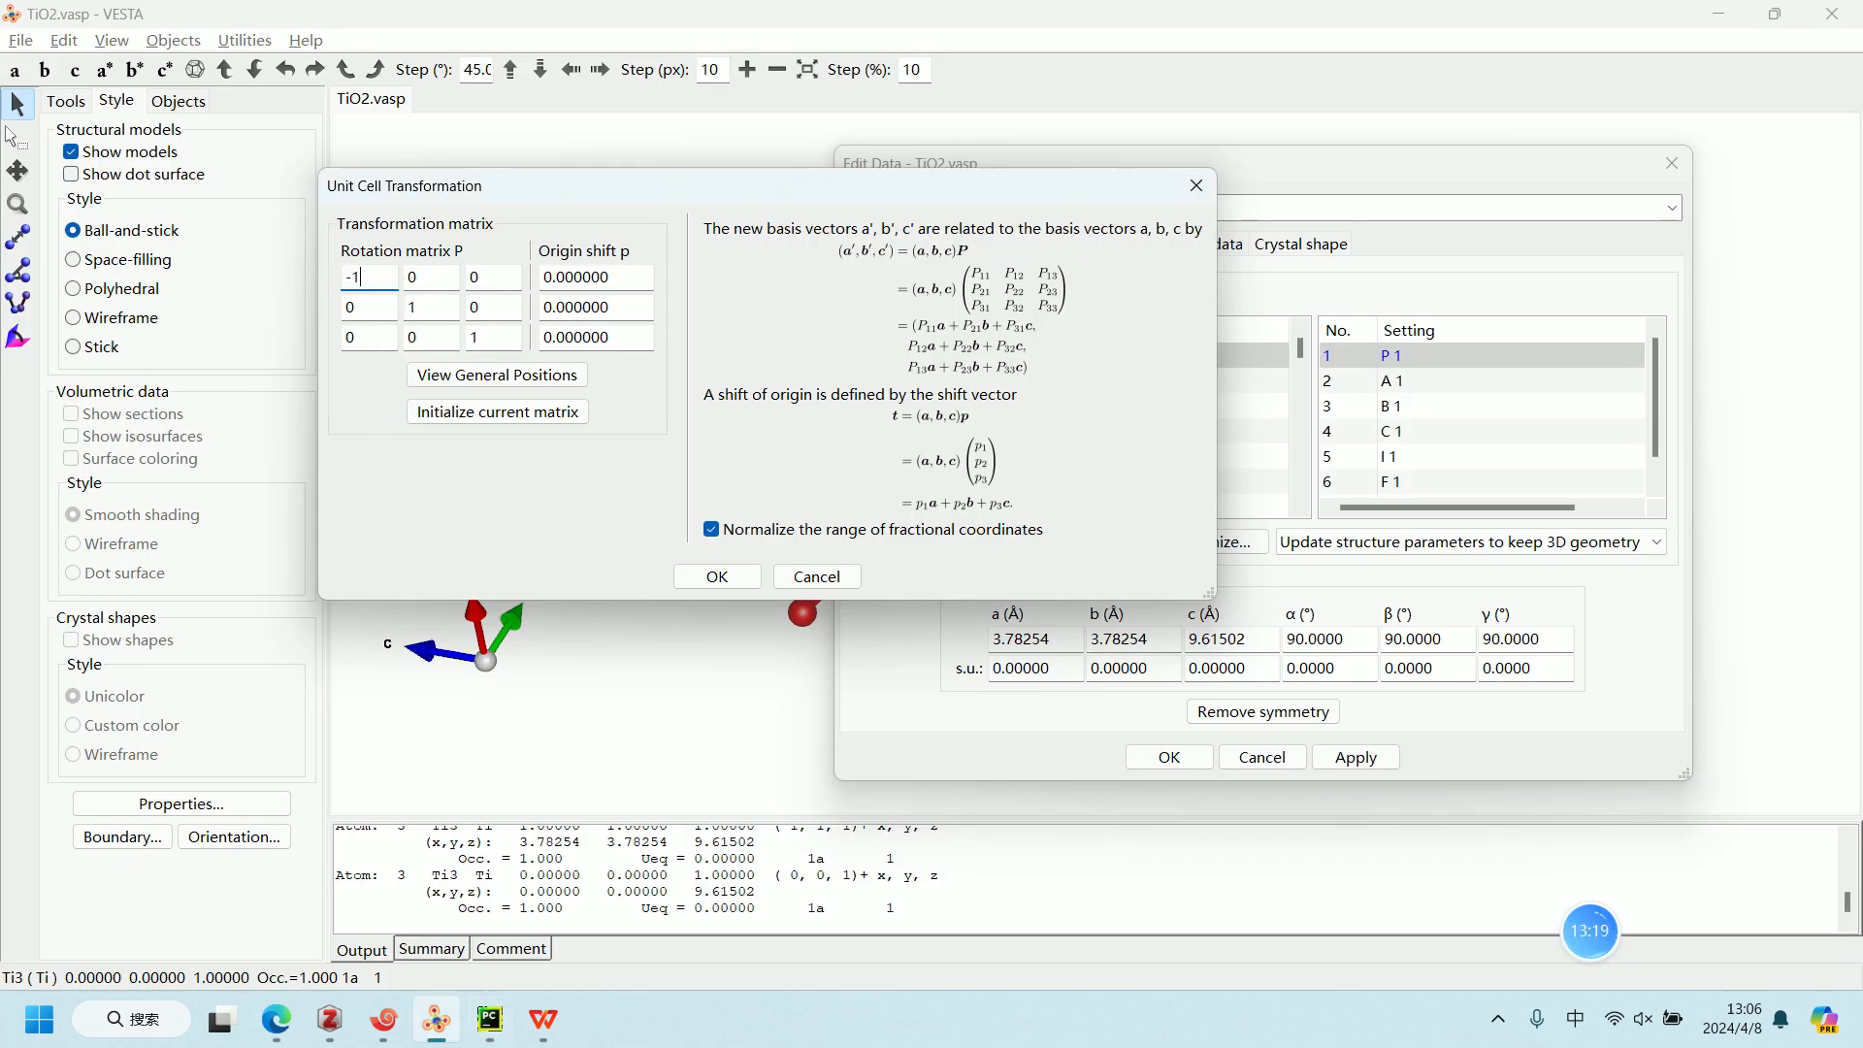
key("alt+Tab")
key("alt+Tab")
left_click_drag(491, 282, 444, 283)
type("1")
key("alt+Tab")
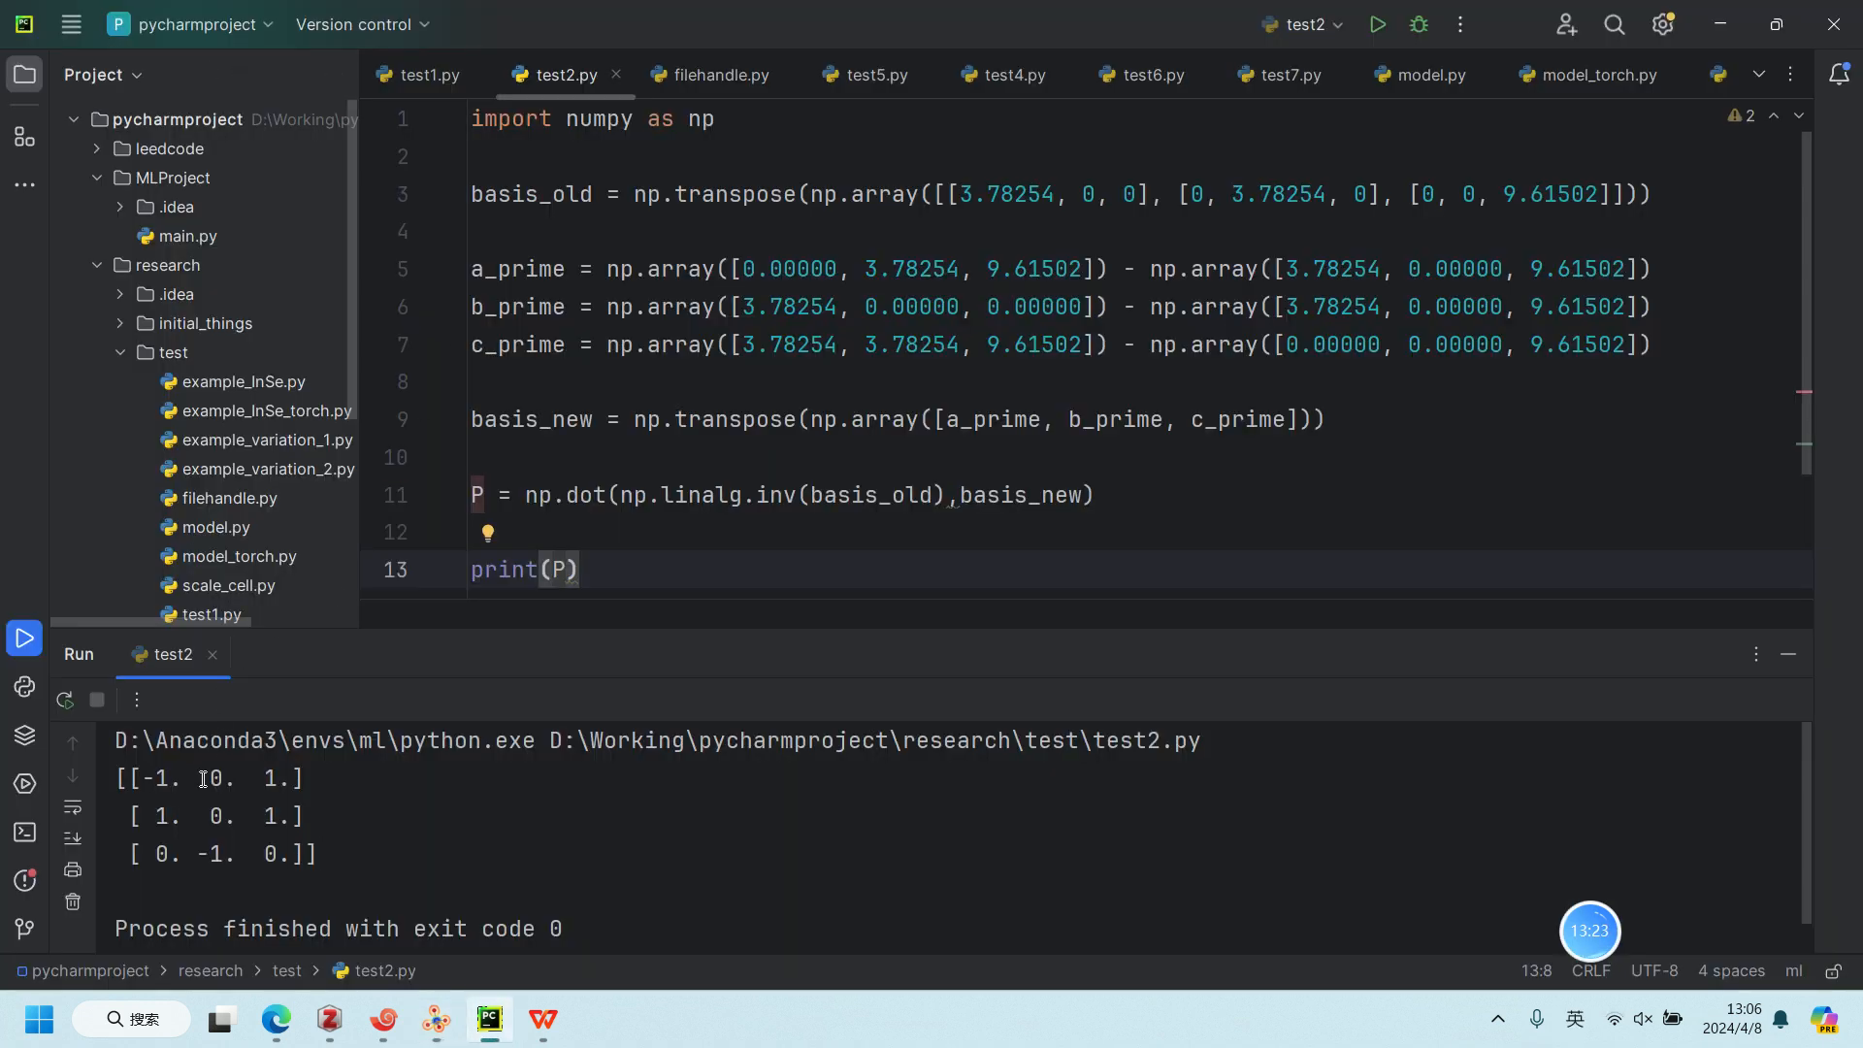
key("alt+Tab")
Step: Set the second row of rotation matrix P to 1, 0, 1
key("Tab")
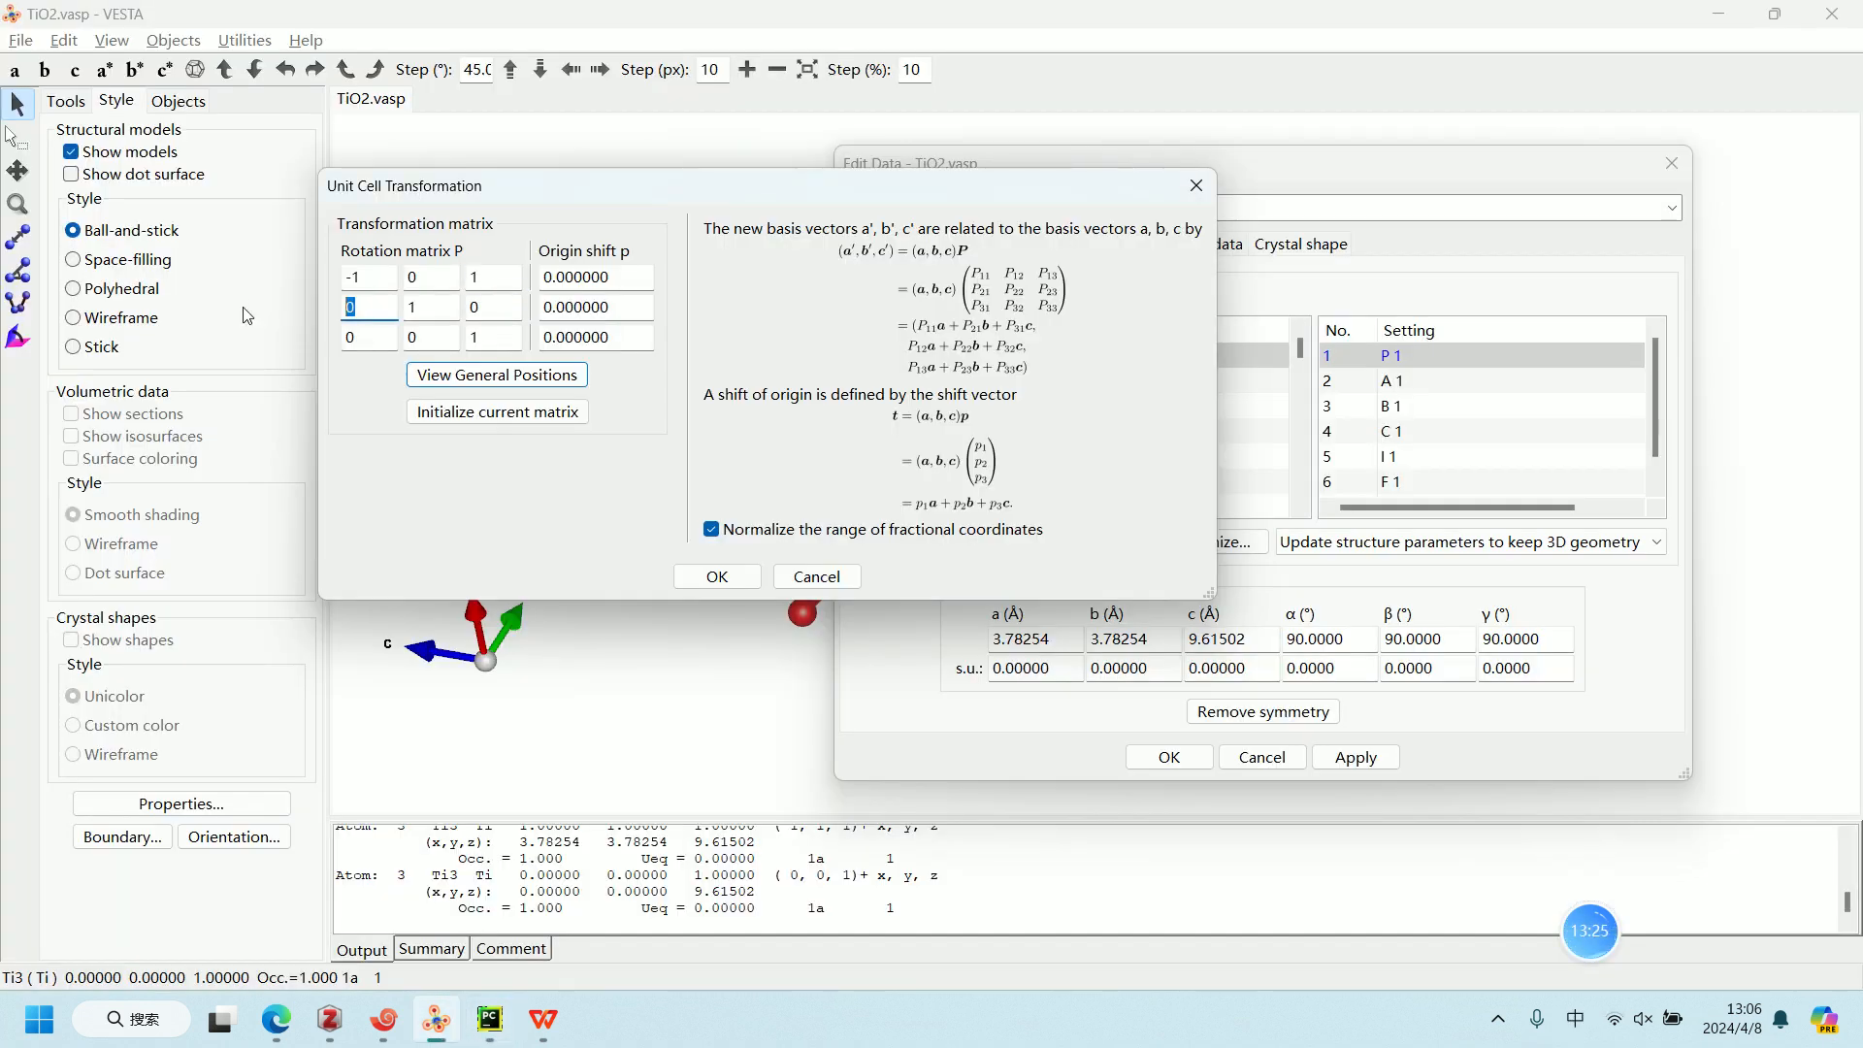
key("Tab")
key("Tab")
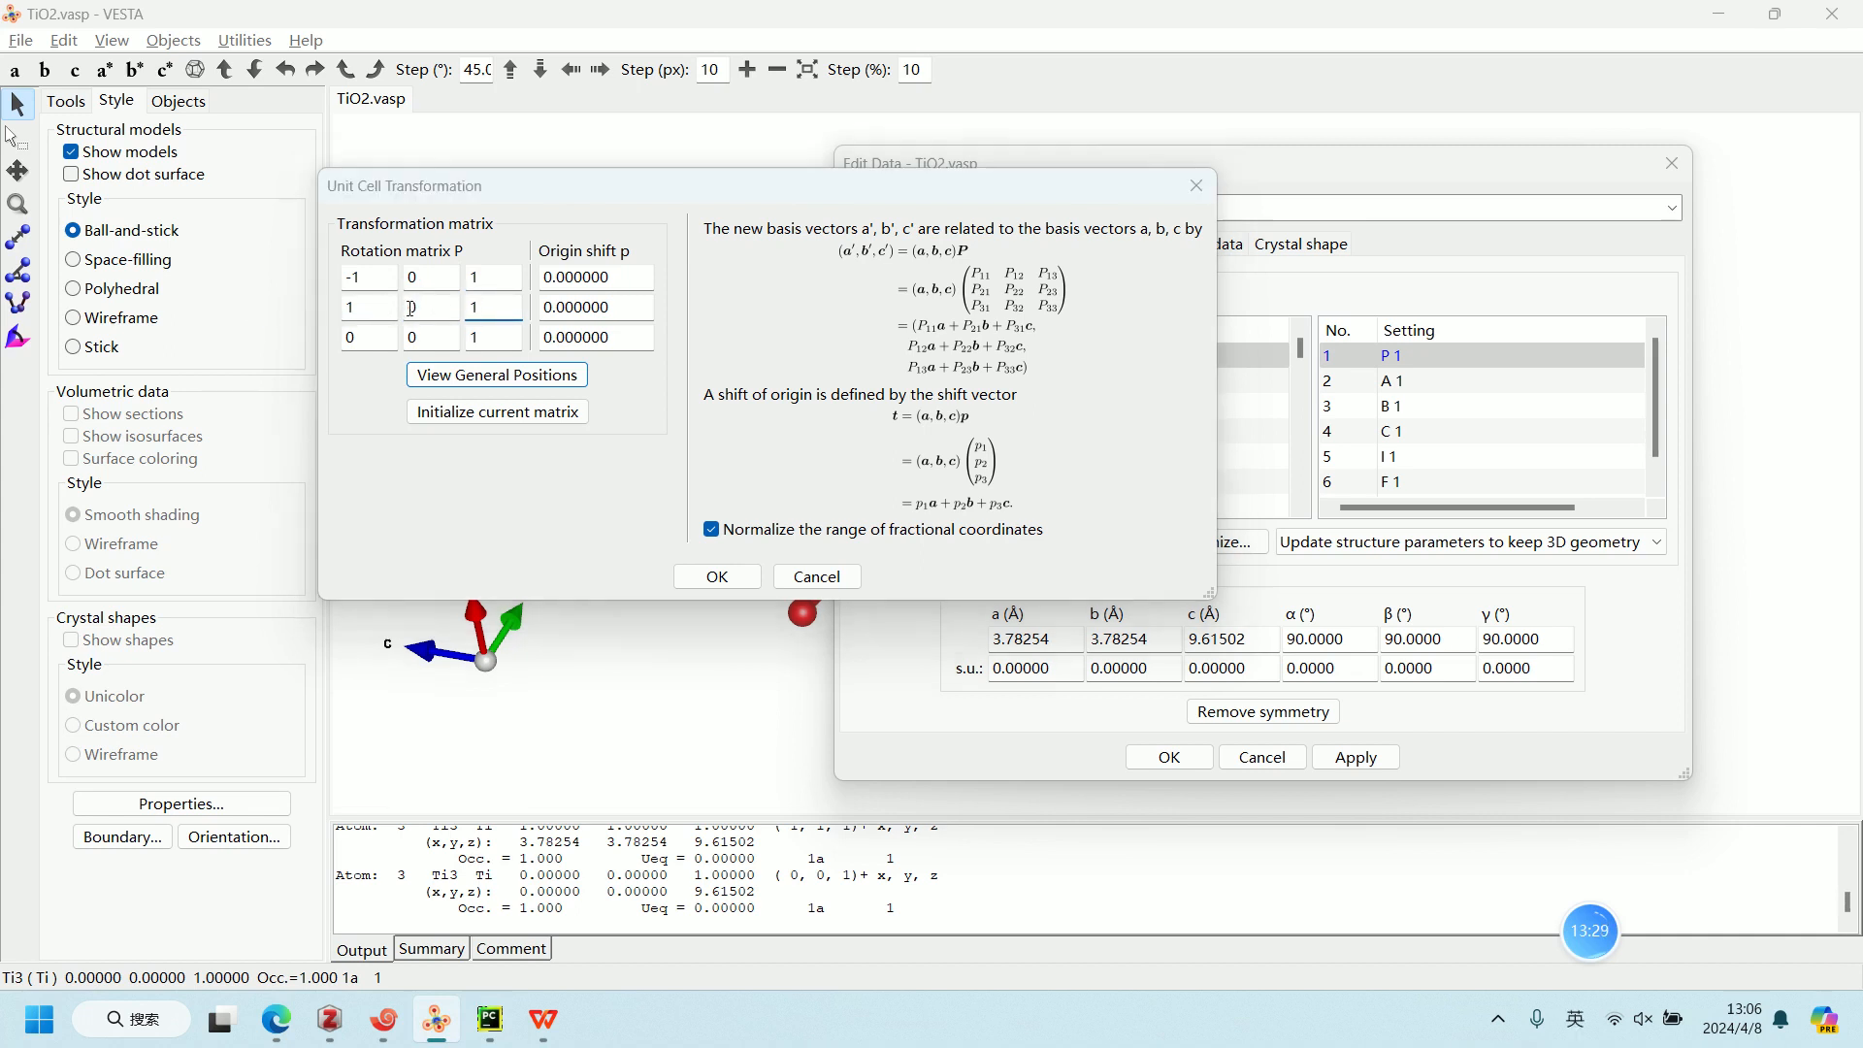
type("1")
key("alt+Tab")
key("alt+Tab")
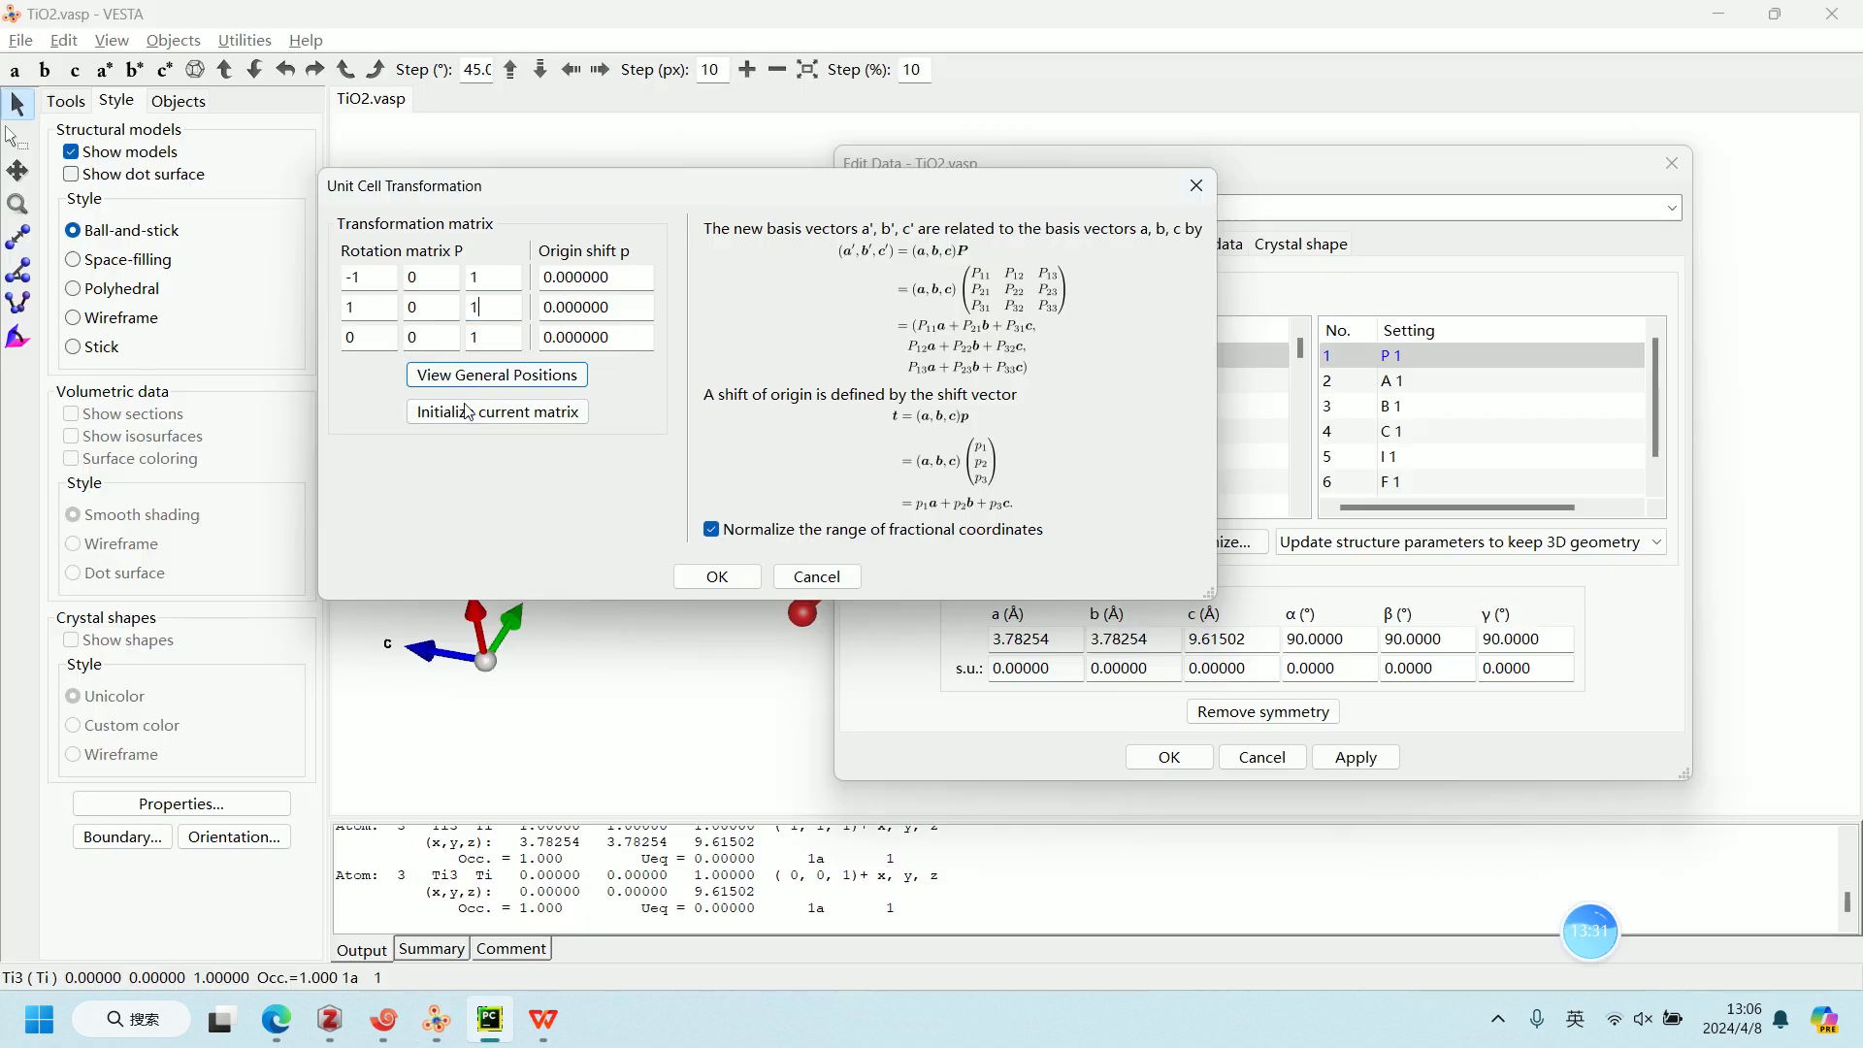
Step: Set the third row of rotation matrix P to 0, -1, 0 and check the whole matrix against the script output
double_click(405, 338)
type("-")
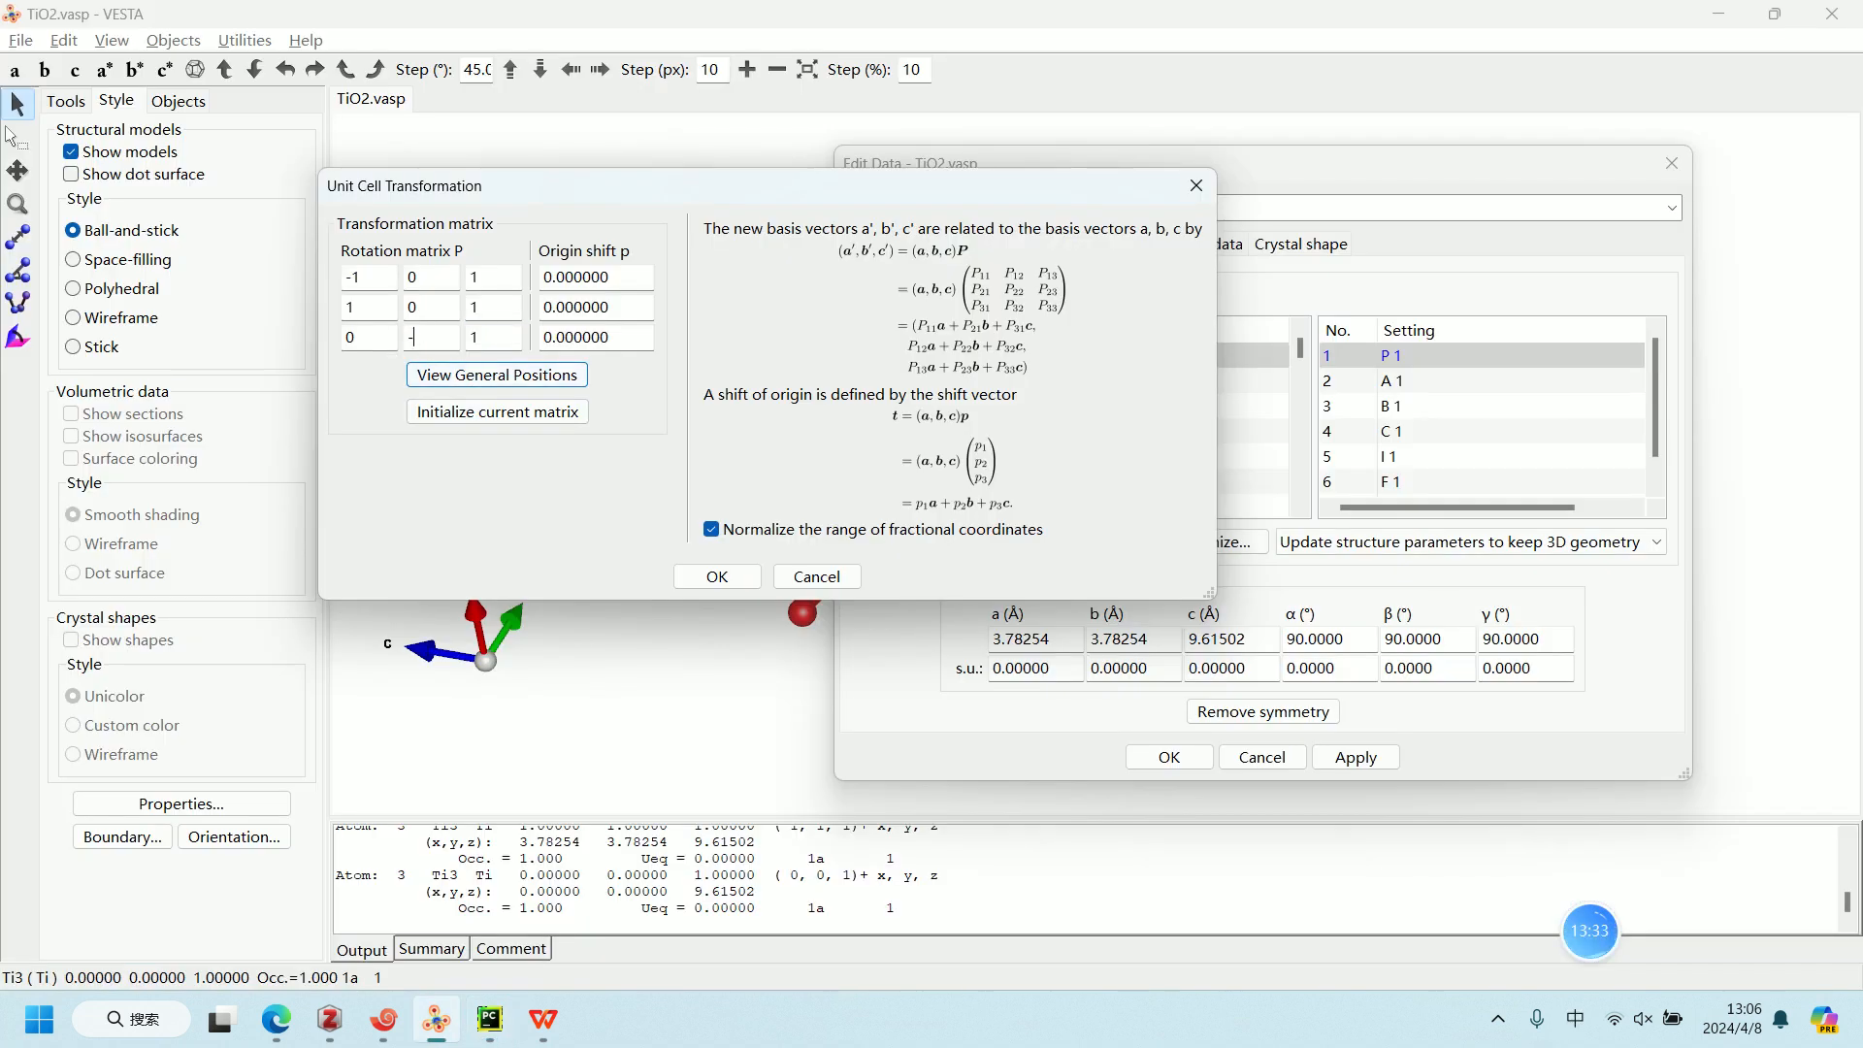
key("alt+Tab")
key("alt+Tab")
type("1")
key("Tab")
key("alt+Tab")
key("alt+Tab")
key("alt+Tab")
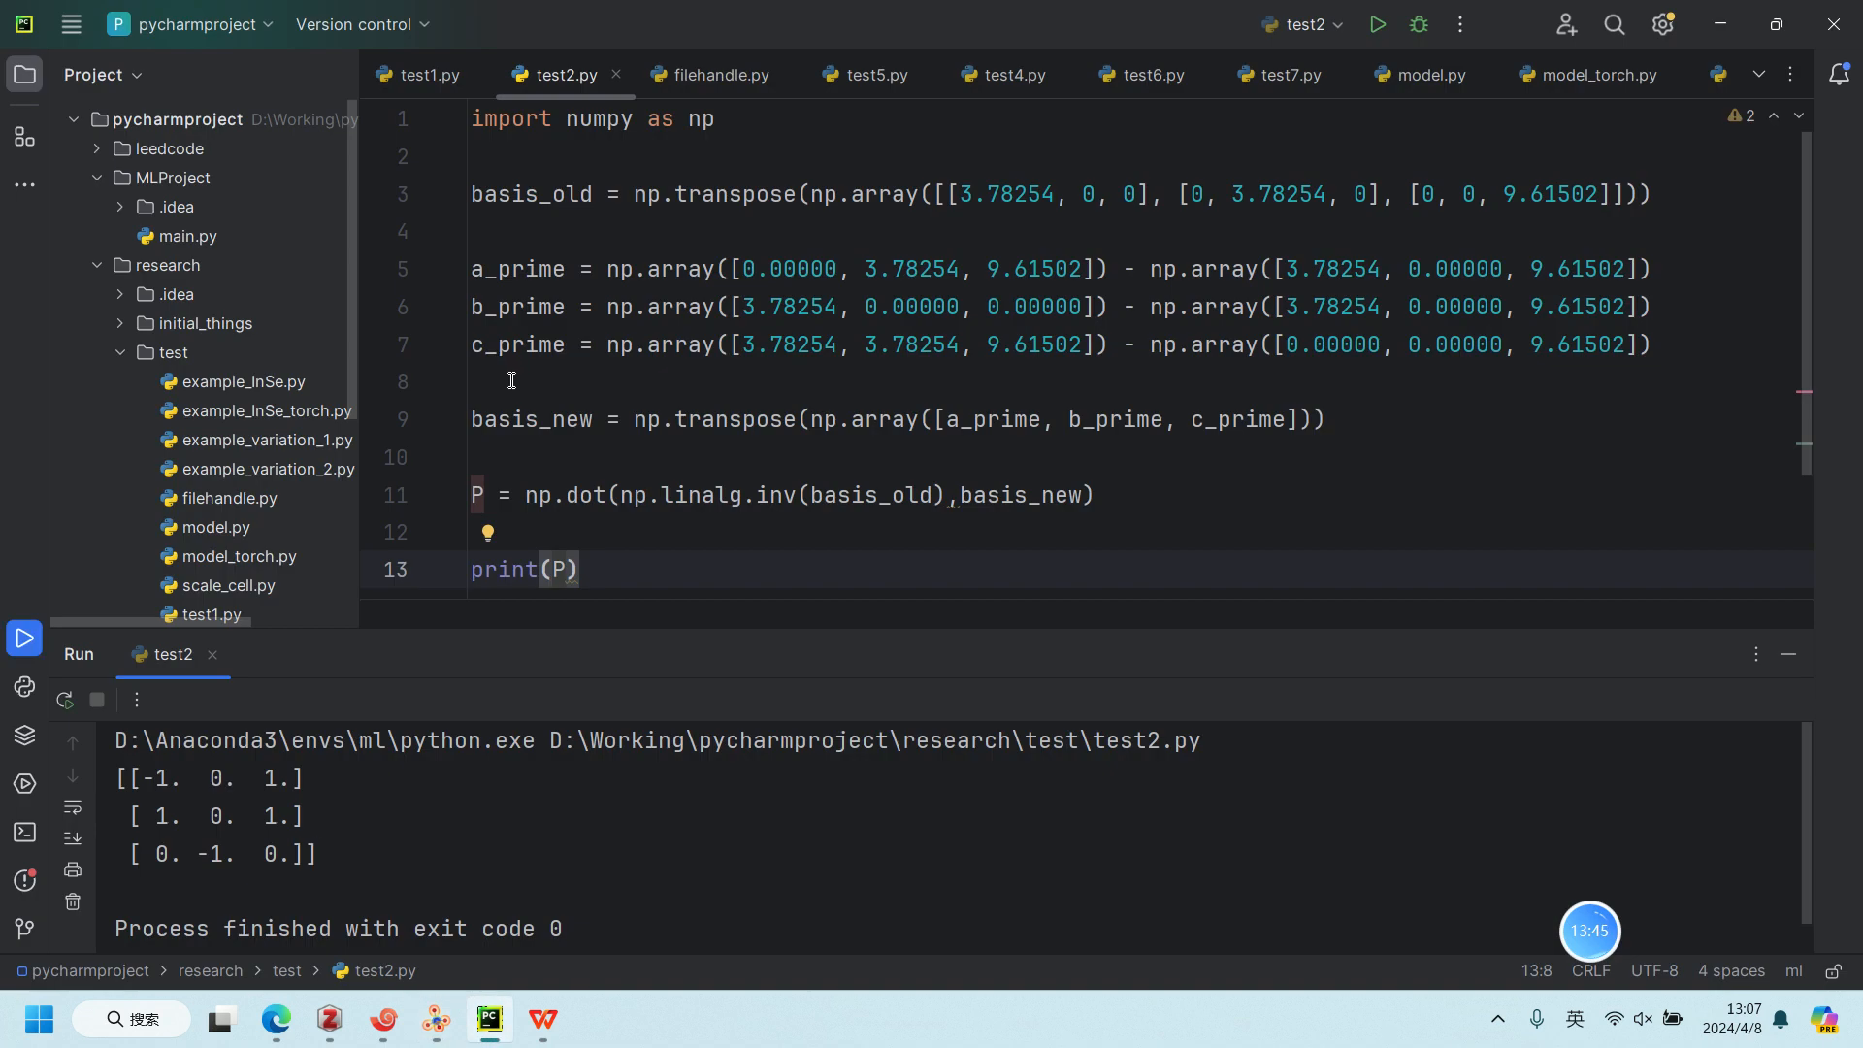
key("alt+Tab")
key("alt+Tab")
key("alt+Tab")
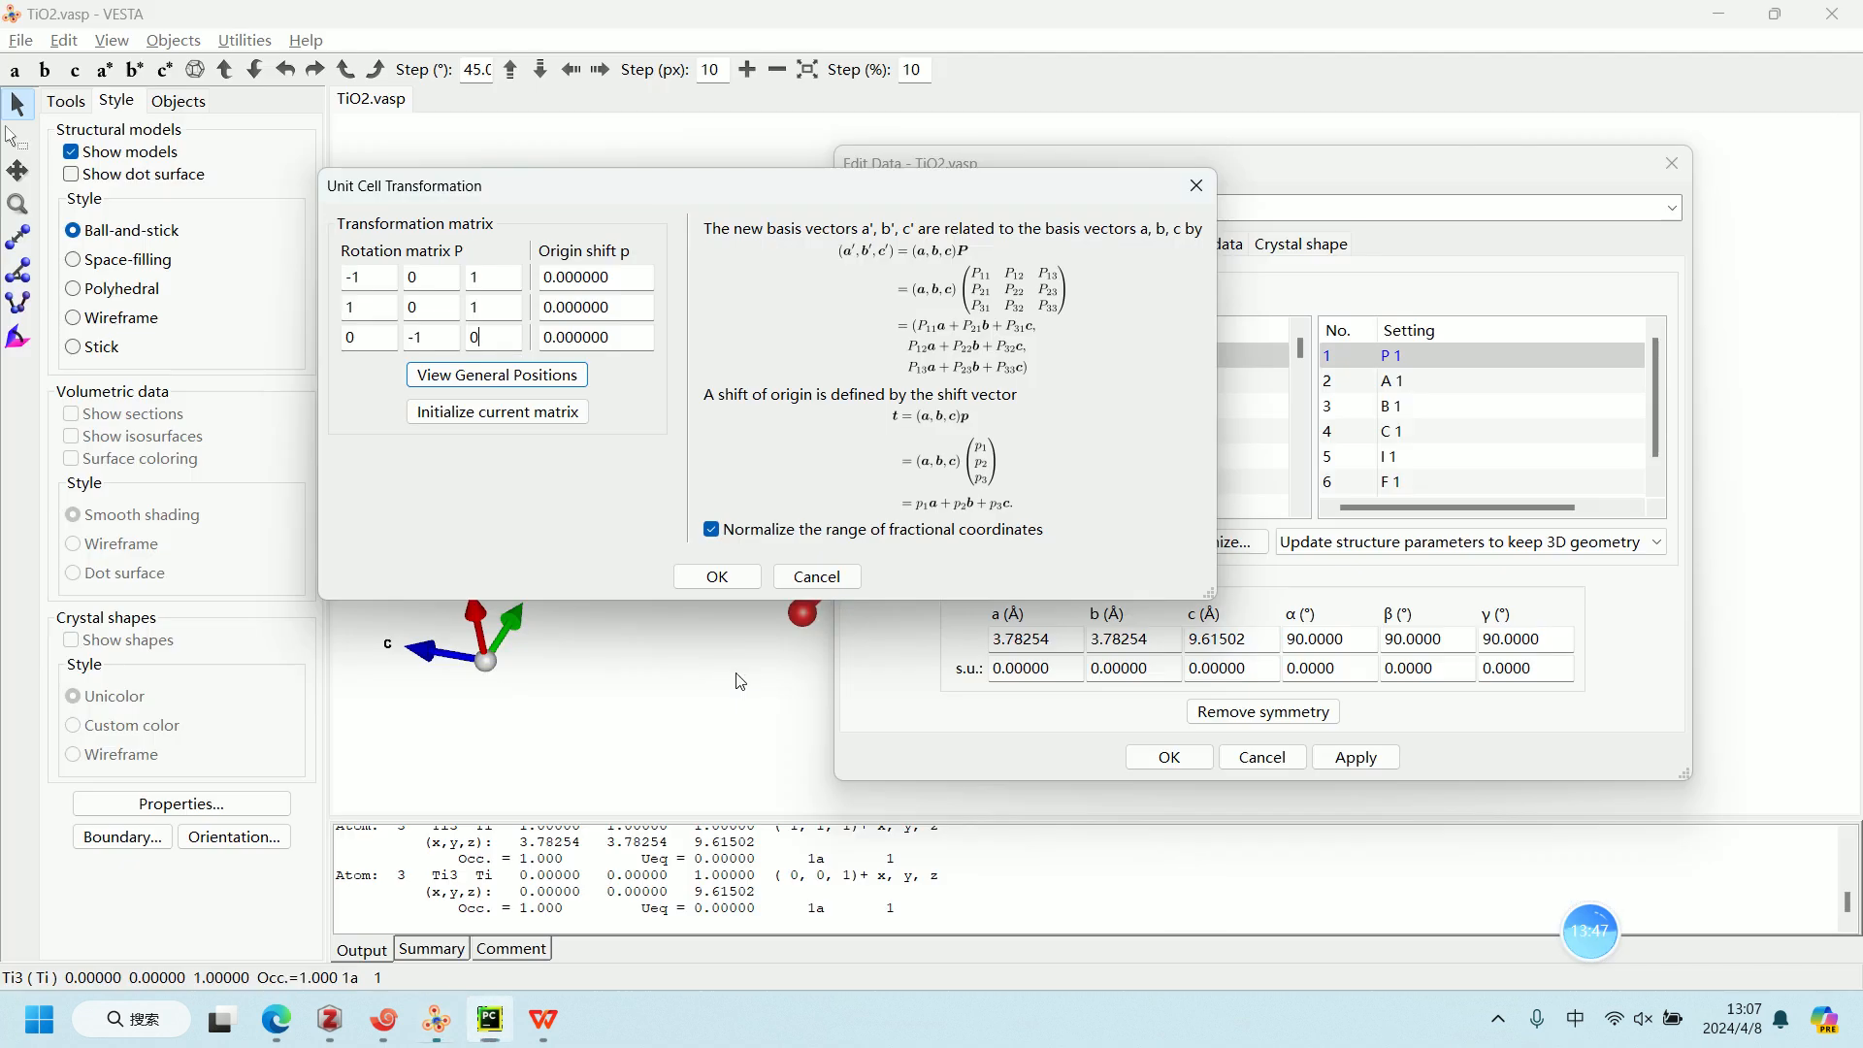
Step: Apply the unit cell transformation, accepting the left-handed coordinate system and adding new equivalent positions to the symmetry operations, and confirm the edited data
left_click(731, 579)
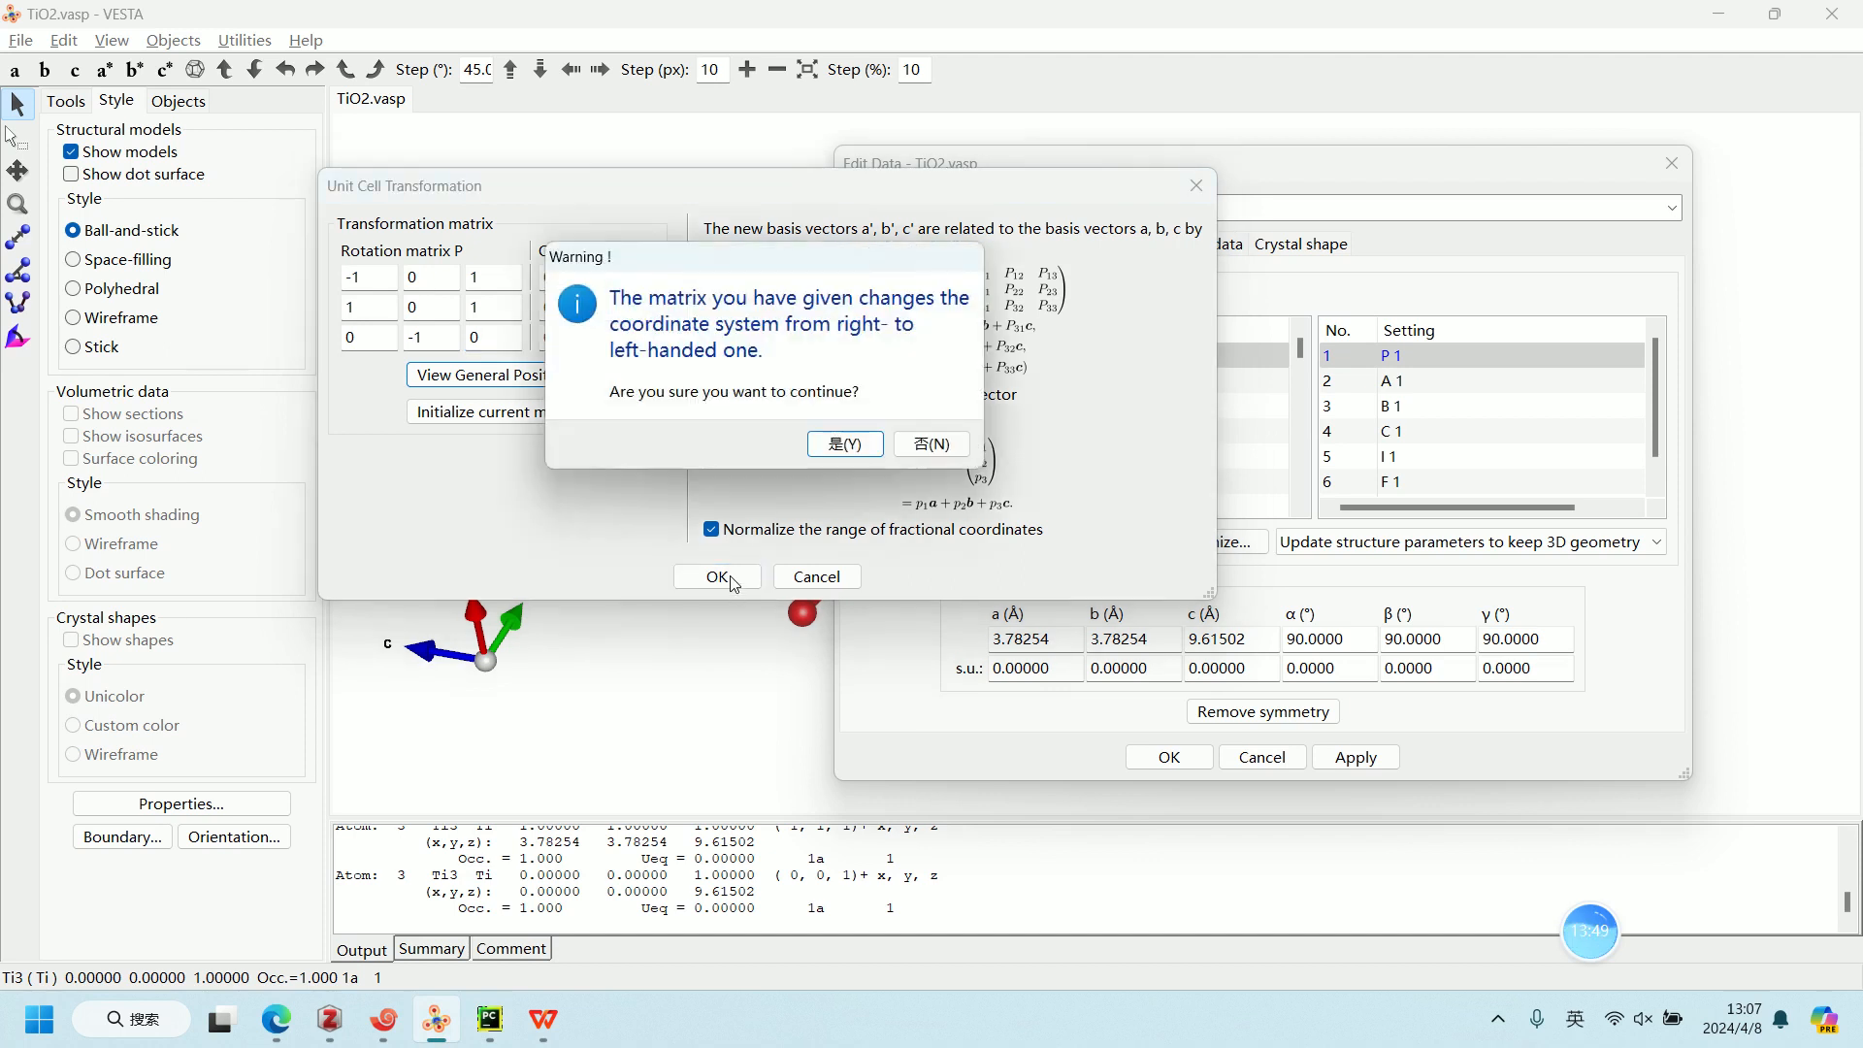
left_click(844, 444)
left_click(840, 429)
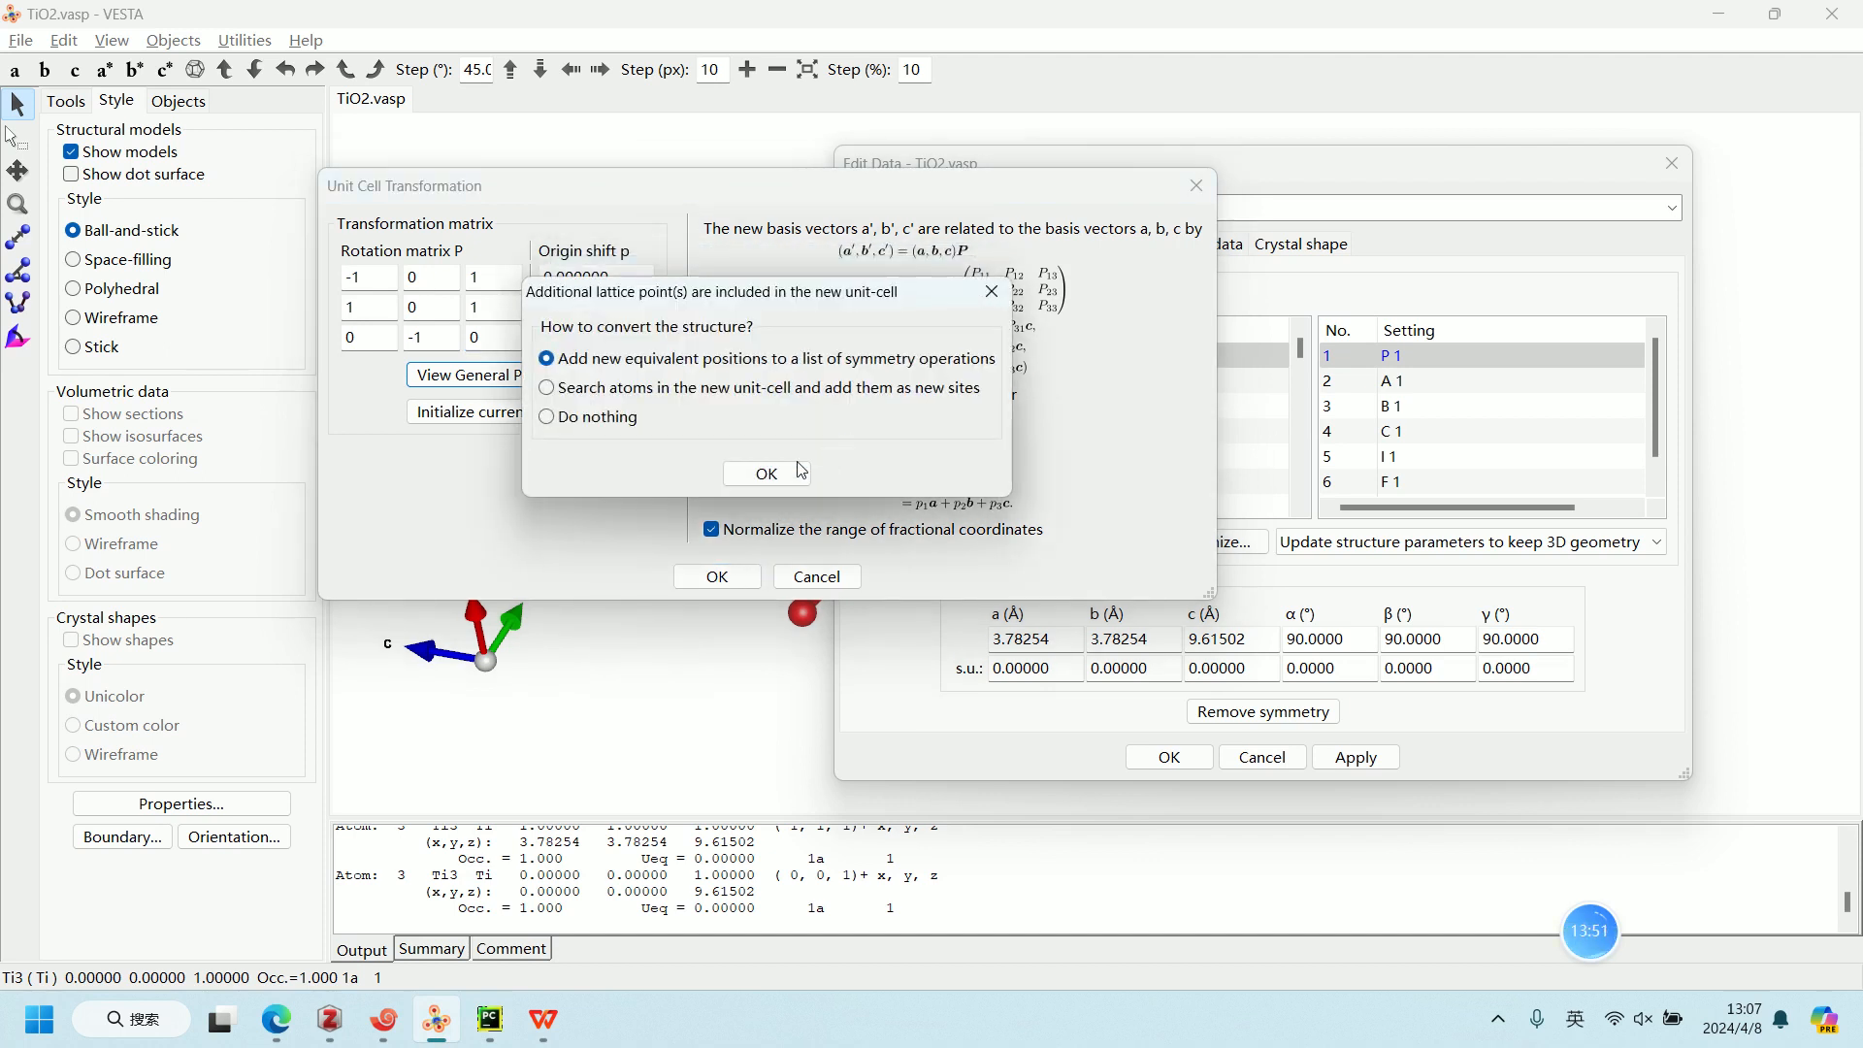
left_click(766, 474)
left_click(1156, 764)
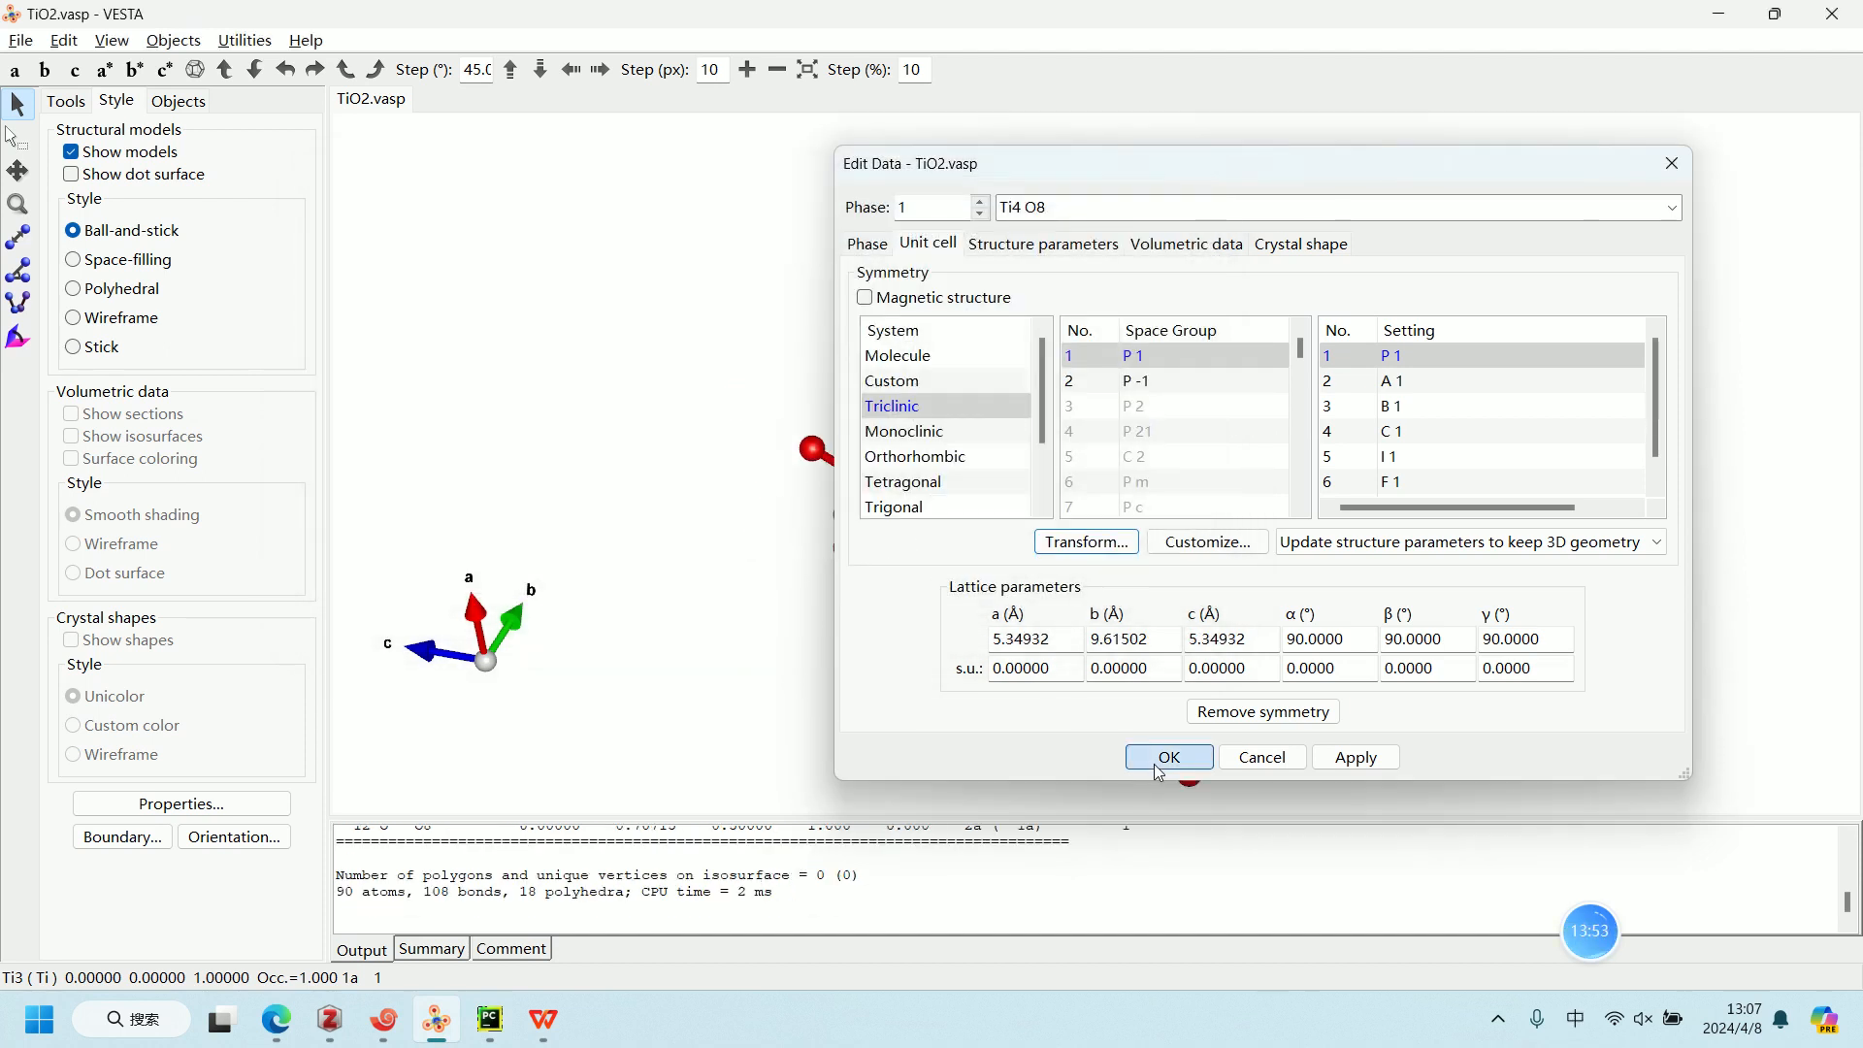
Step: Examine the transformed TiO2 cell and its blue lattice plane from around the a axis, with c vertical
left_click_drag(1181, 593, 833, 482)
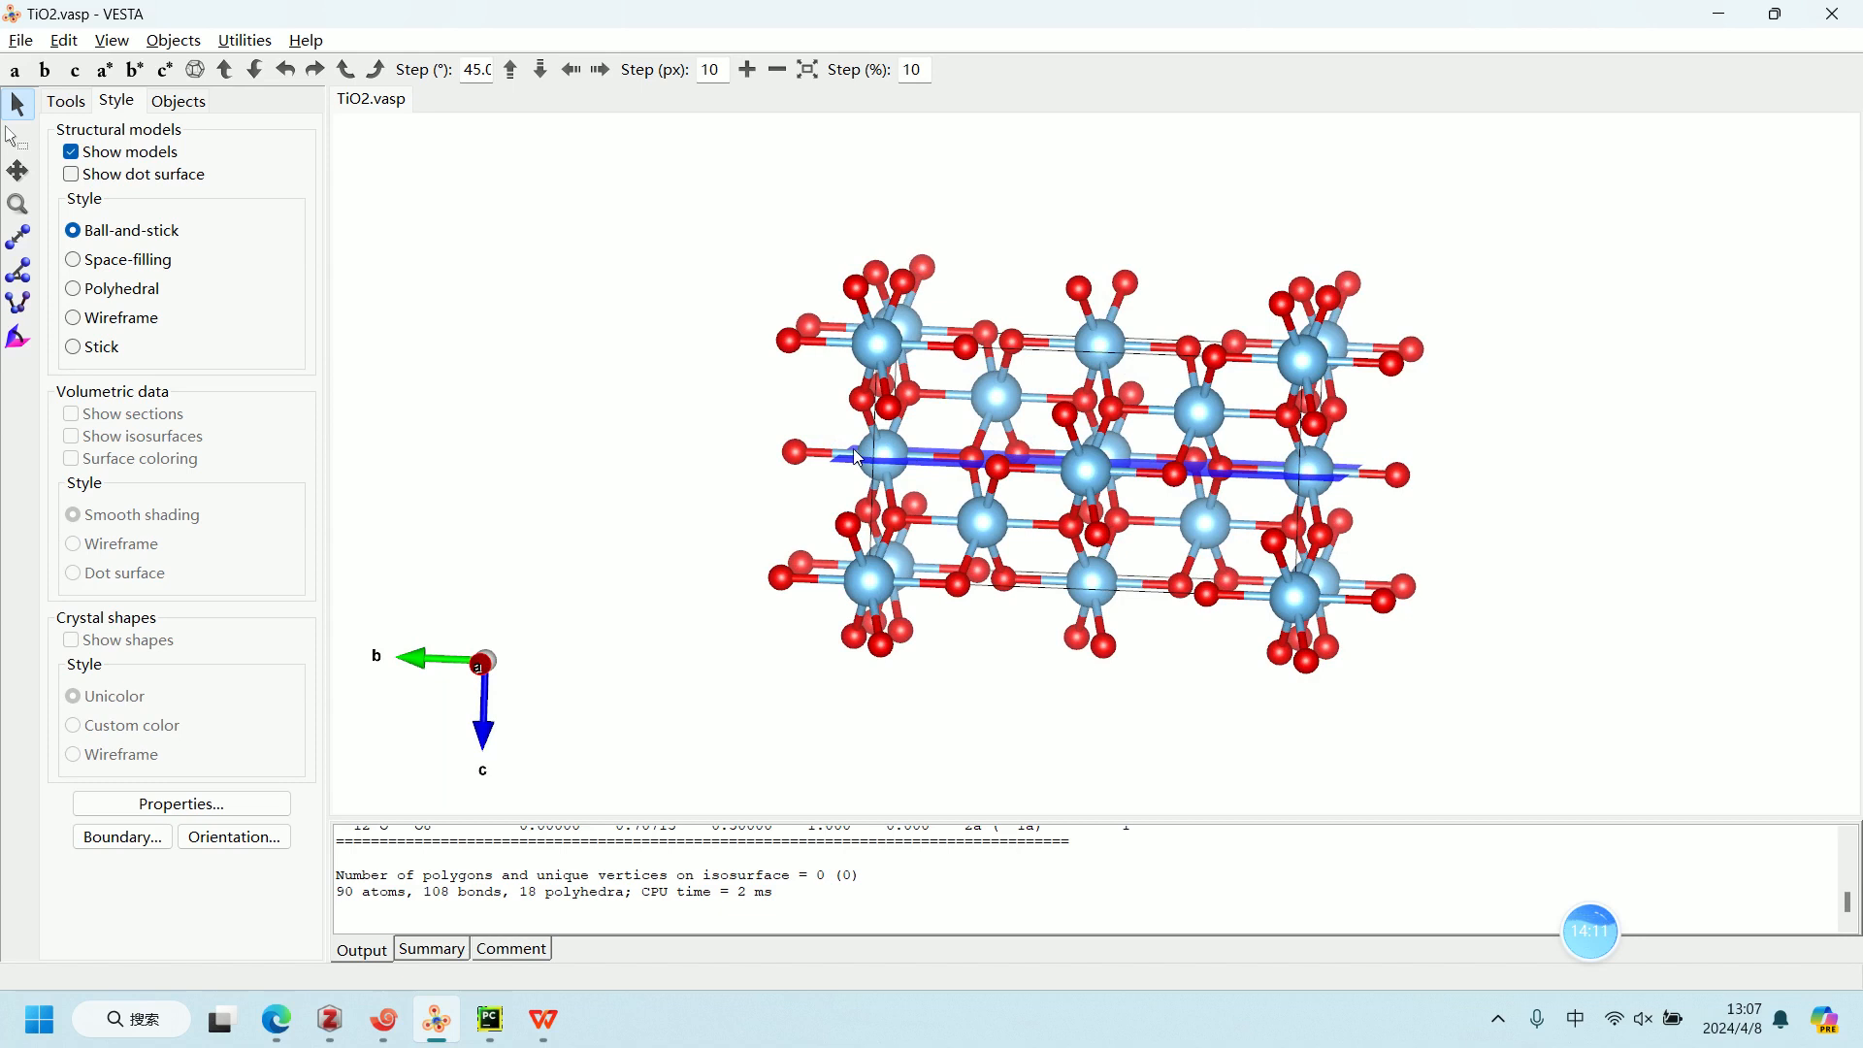
mouse_move(1069, 416)
left_mouse_down()
mouse_move(1135, 451)
mouse_move(1118, 402)
mouse_move(1084, 409)
left_mouse_up()
left_click_drag(882, 335, 539, 661)
left_click_drag(912, 485, 1025, 385)
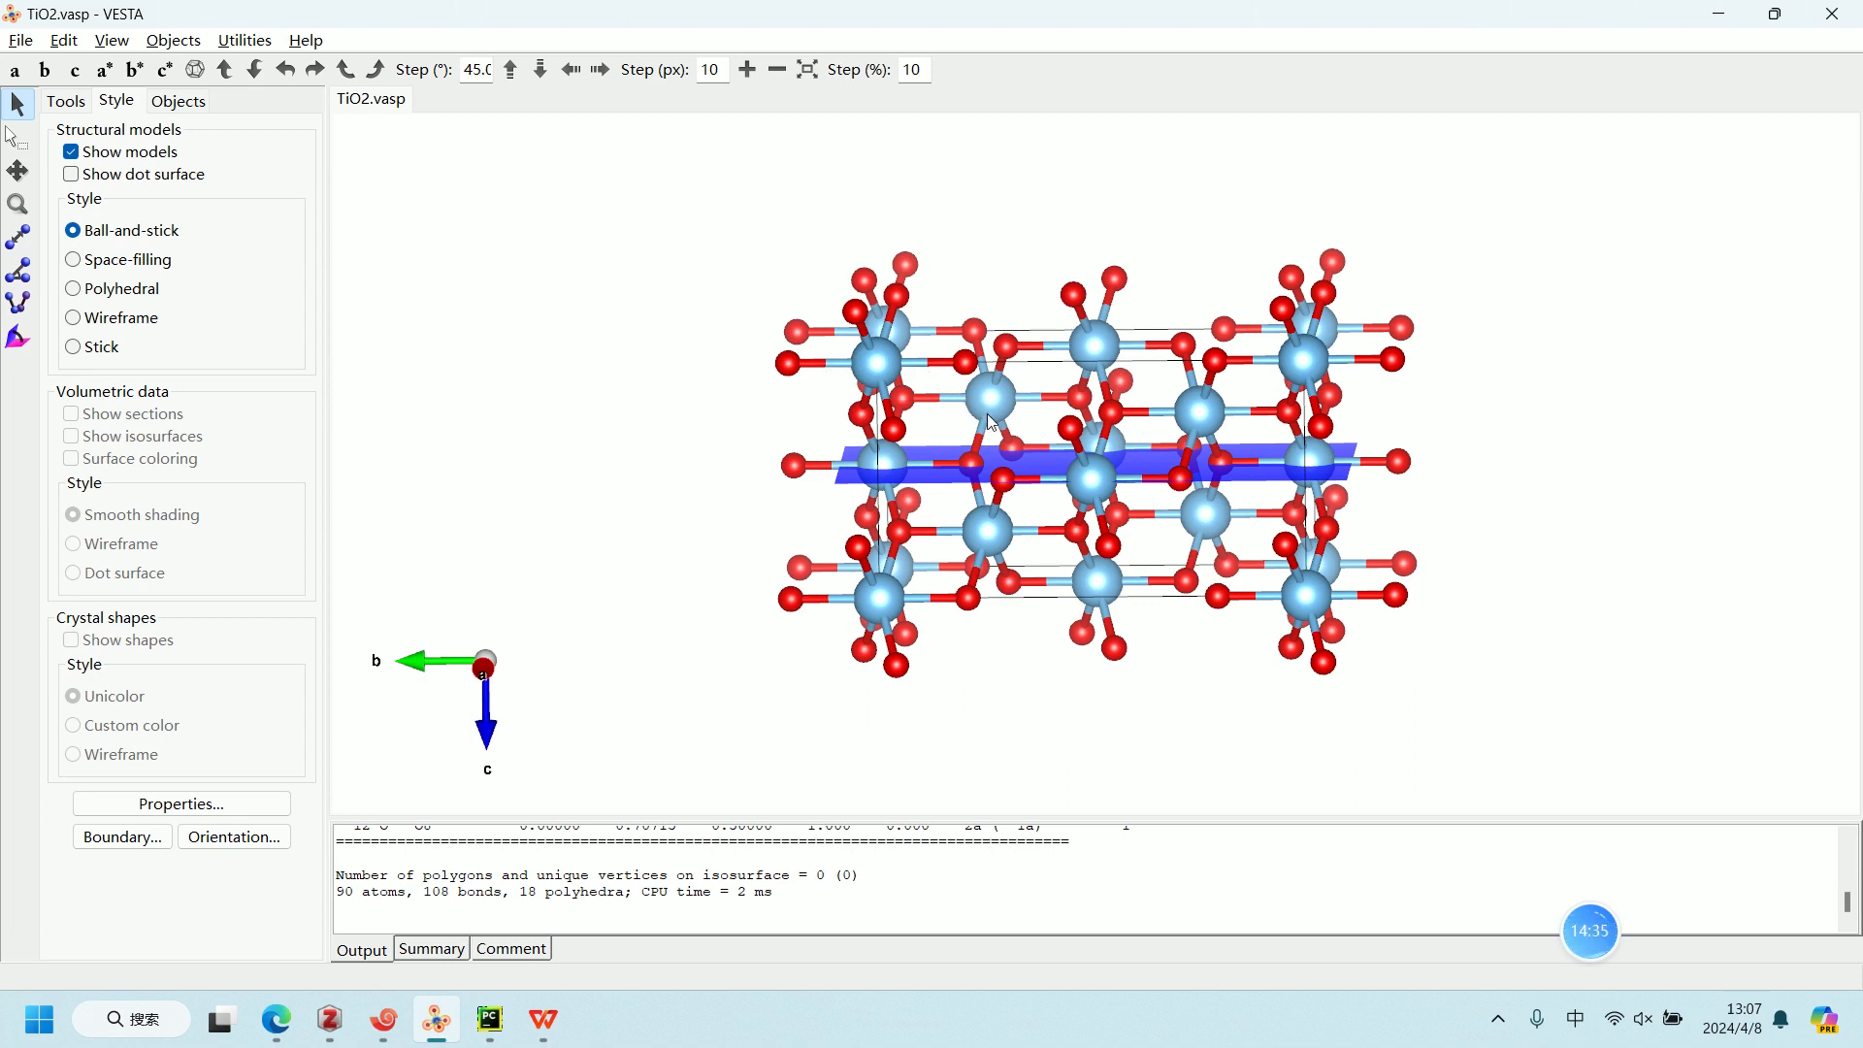
left_click_drag(1036, 483, 1048, 480)
left_click_drag(1182, 380, 1174, 370)
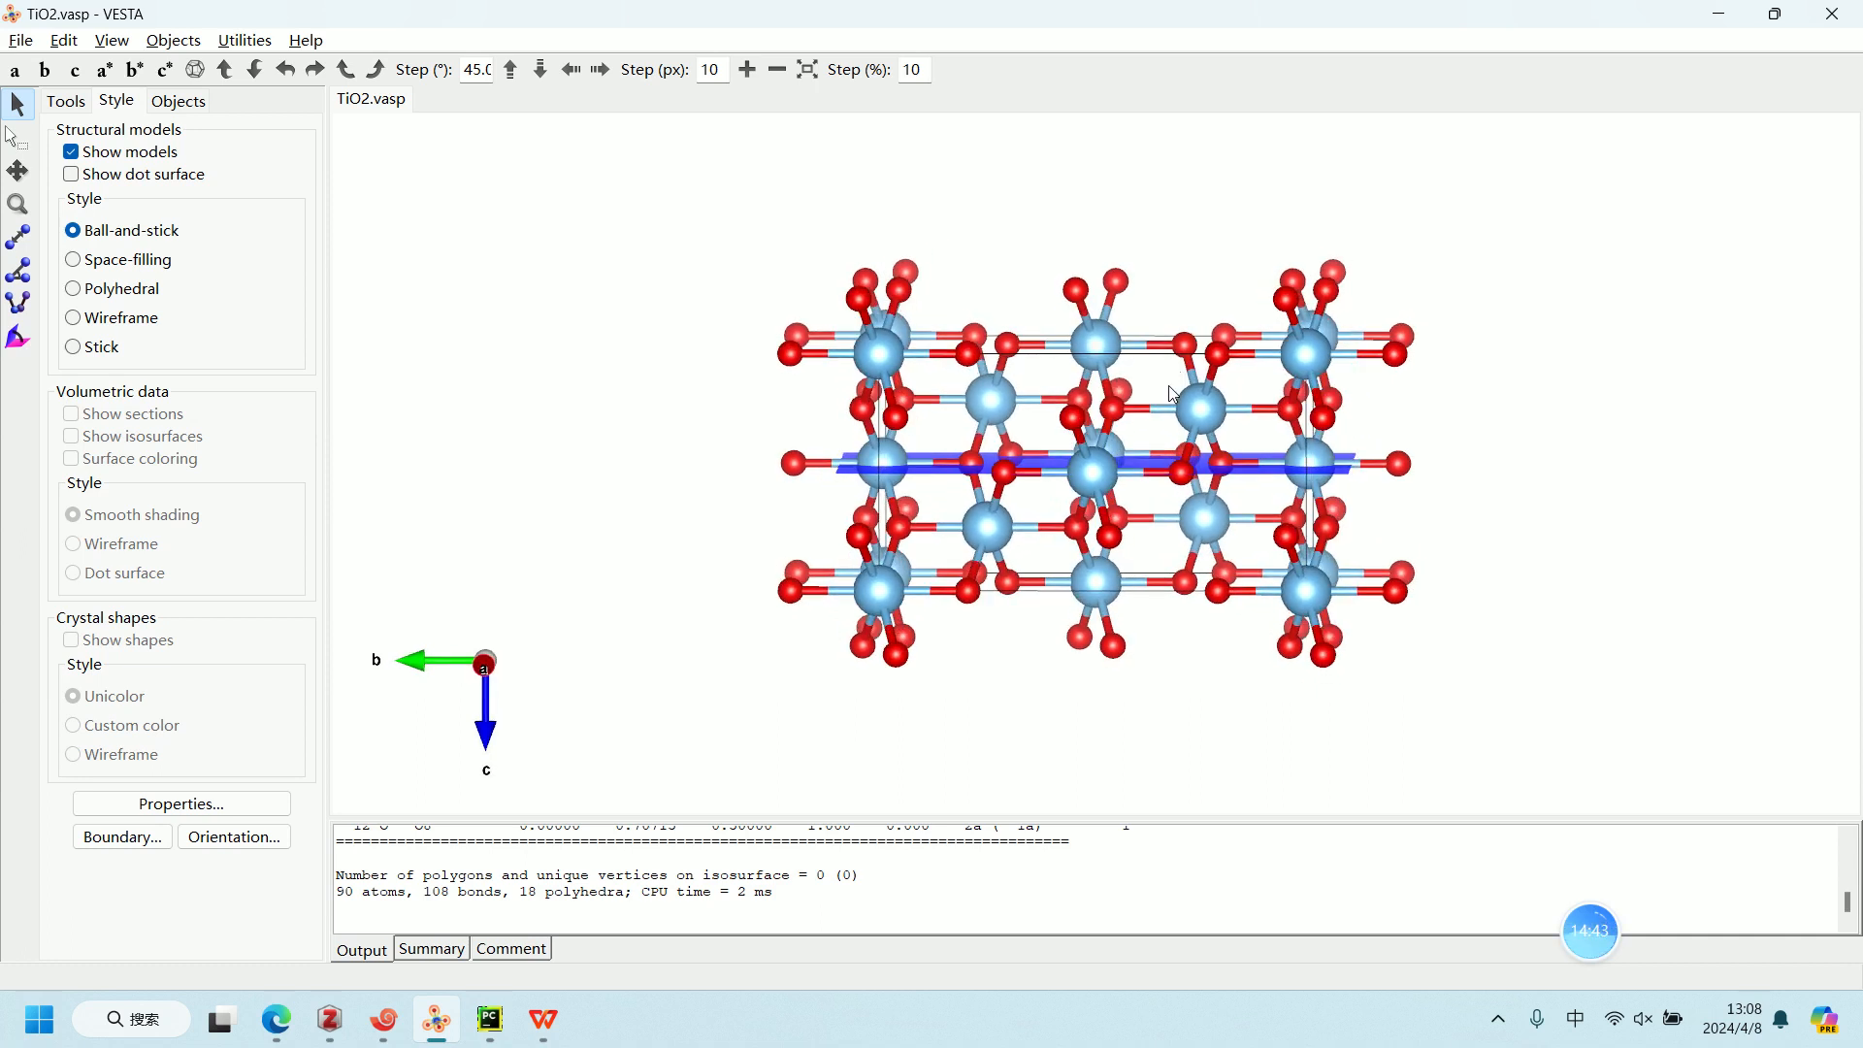
mouse_move(1178, 381)
left_mouse_down()
mouse_move(1143, 375)
mouse_move(1184, 384)
mouse_move(1157, 387)
mouse_move(1176, 390)
mouse_move(1160, 386)
mouse_move(1151, 427)
mouse_move(1131, 399)
mouse_move(1118, 409)
mouse_move(1191, 409)
left_mouse_up()
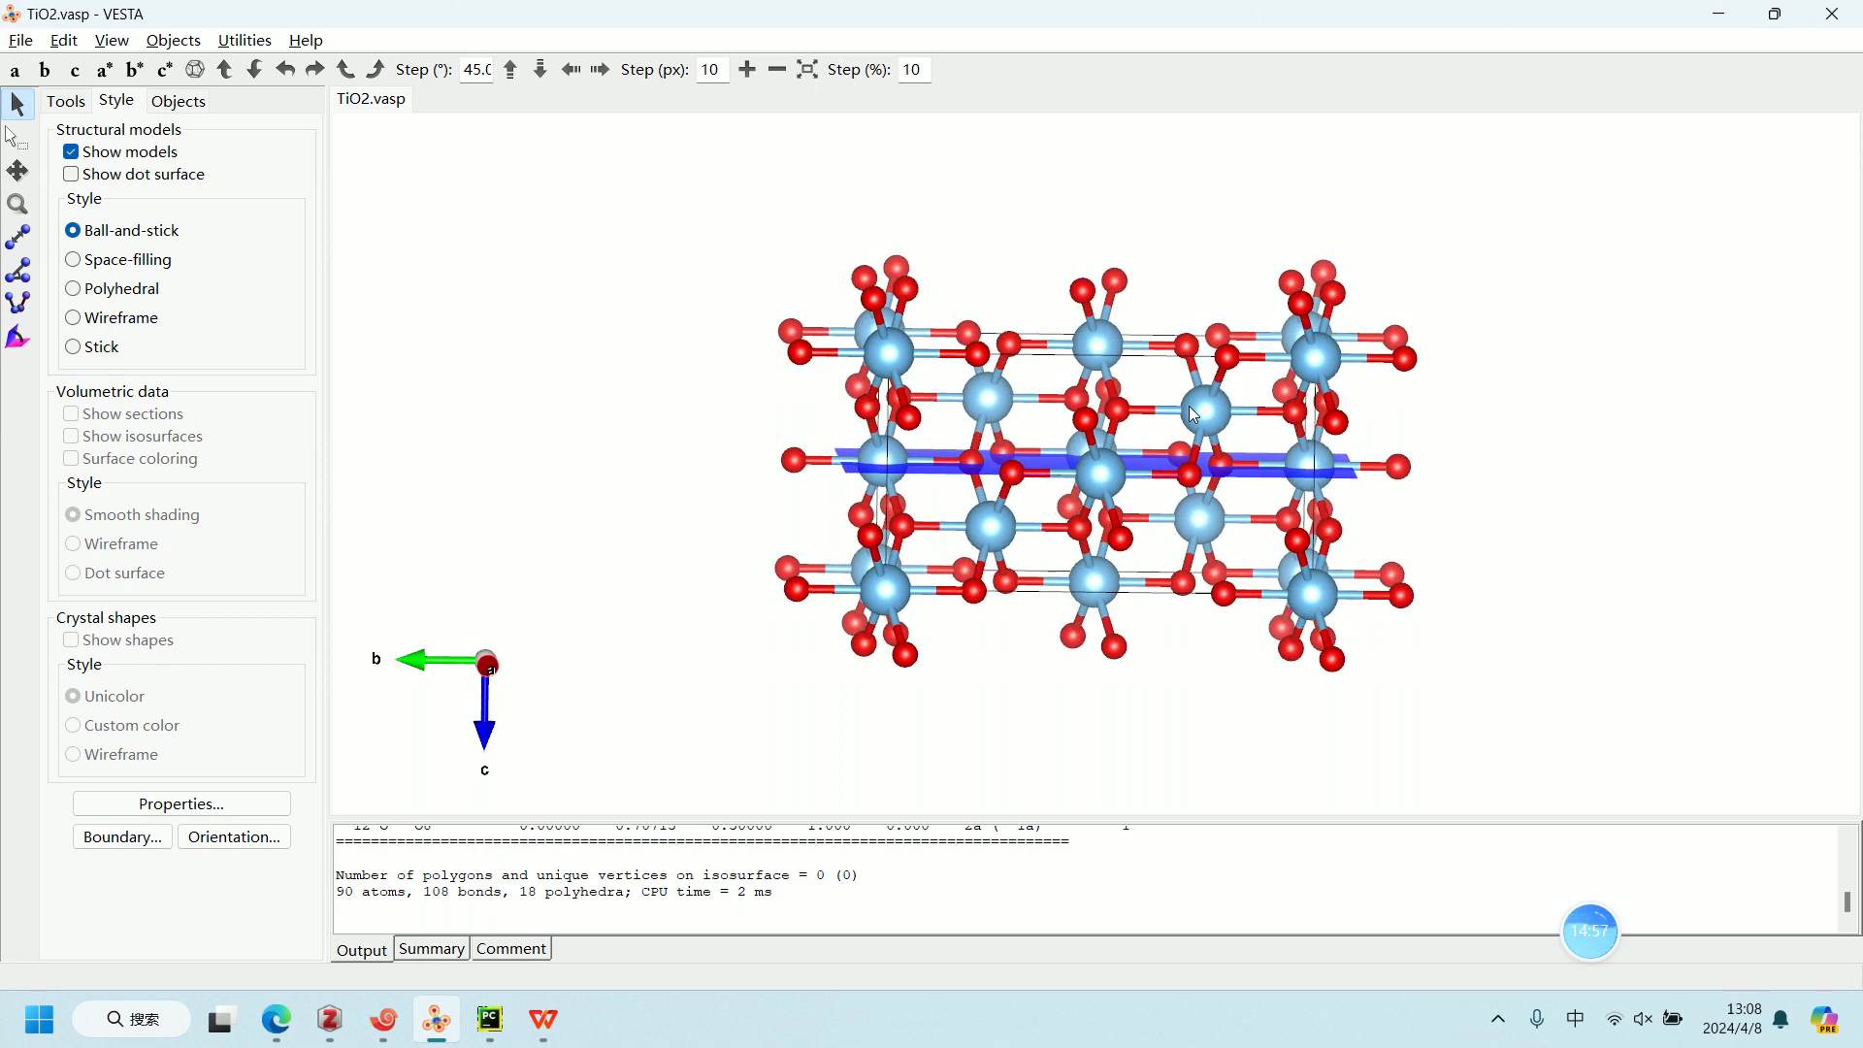
left_click_drag(1193, 415, 1167, 410)
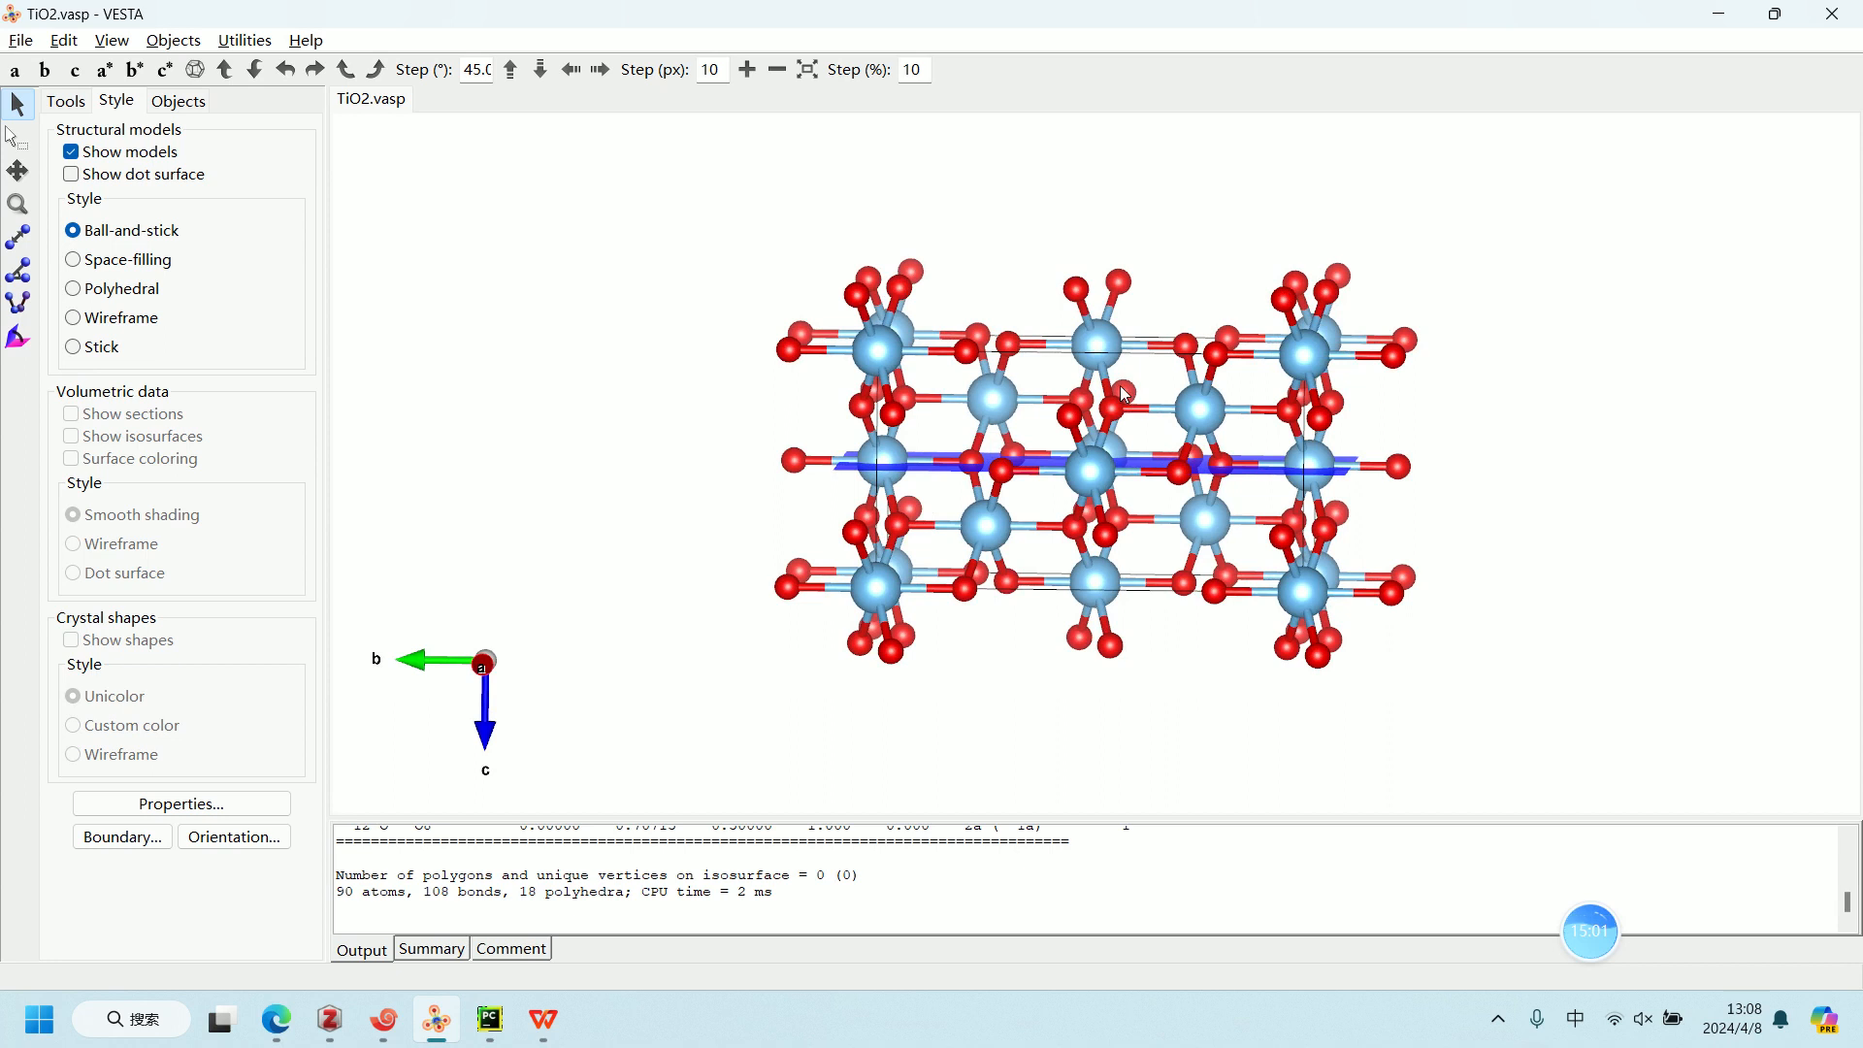
Step: Export the transformed structure to the desktop as the VASP file TiO2_slab.vasp with Cartesian coordinates
left_click(35, 43)
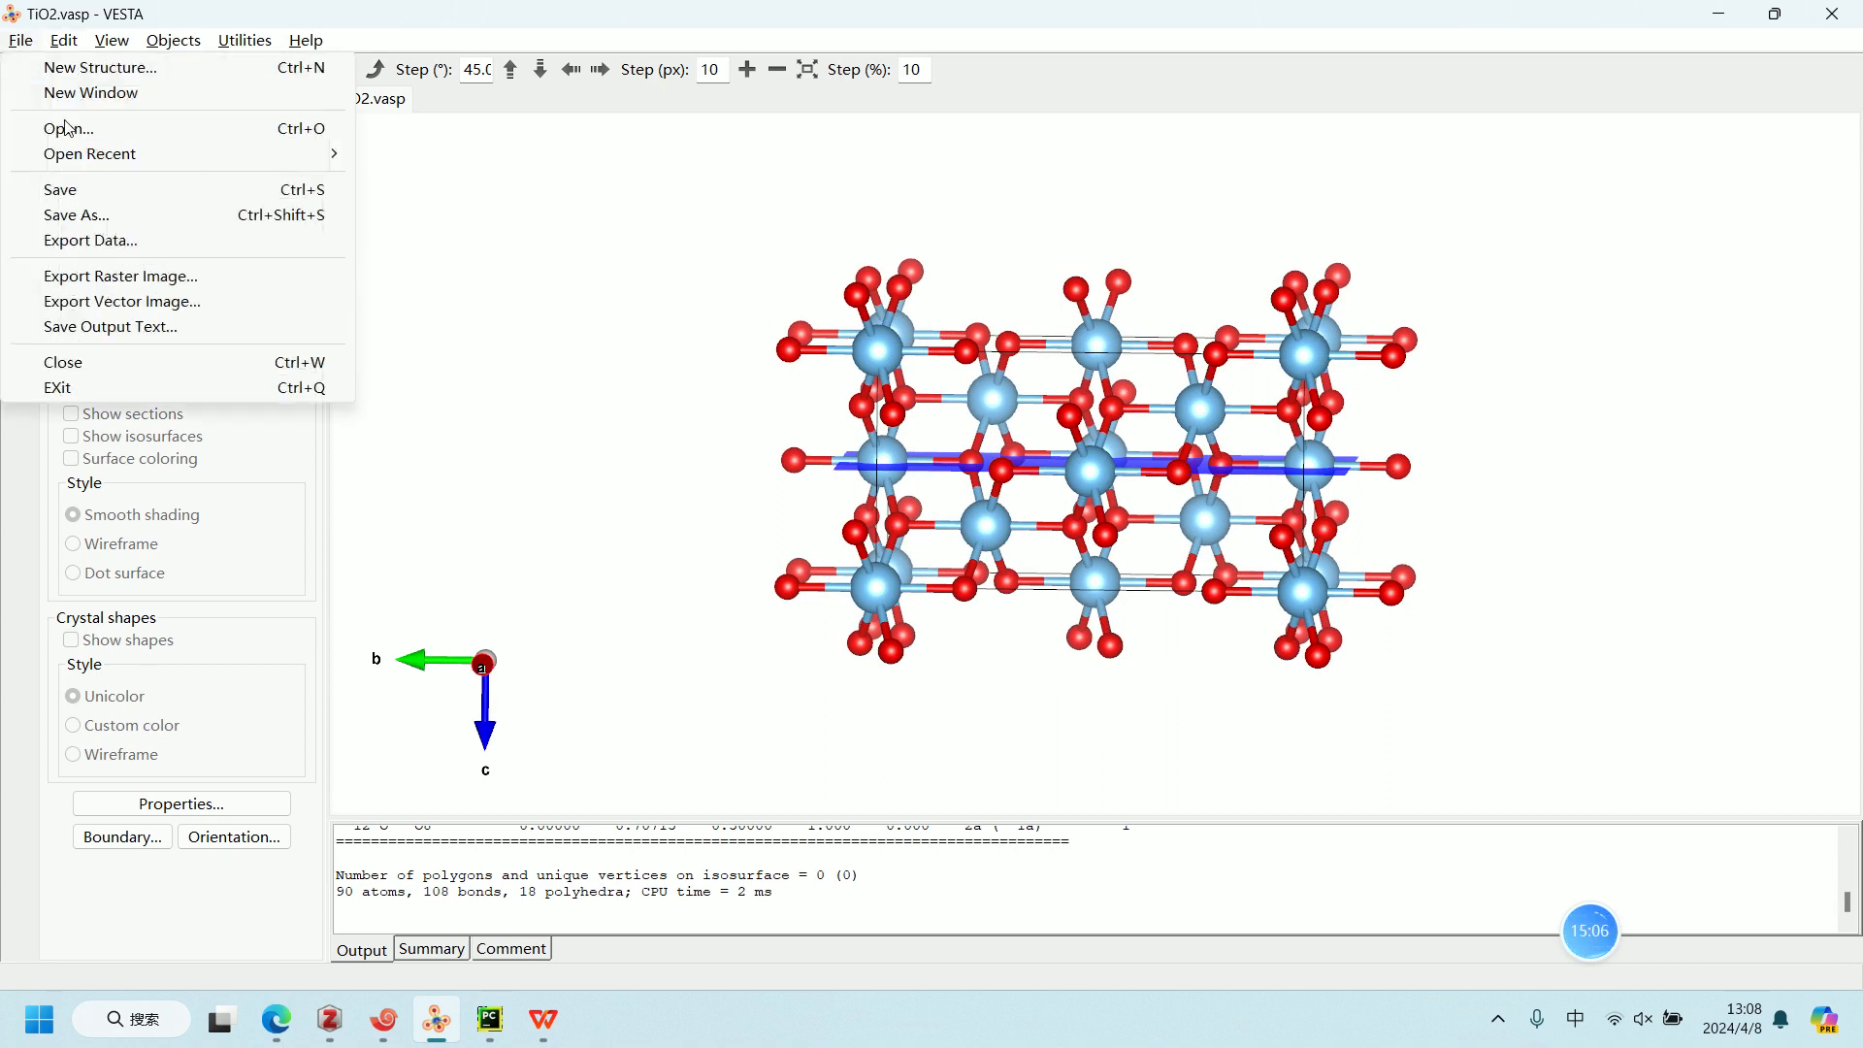
left_click(126, 249)
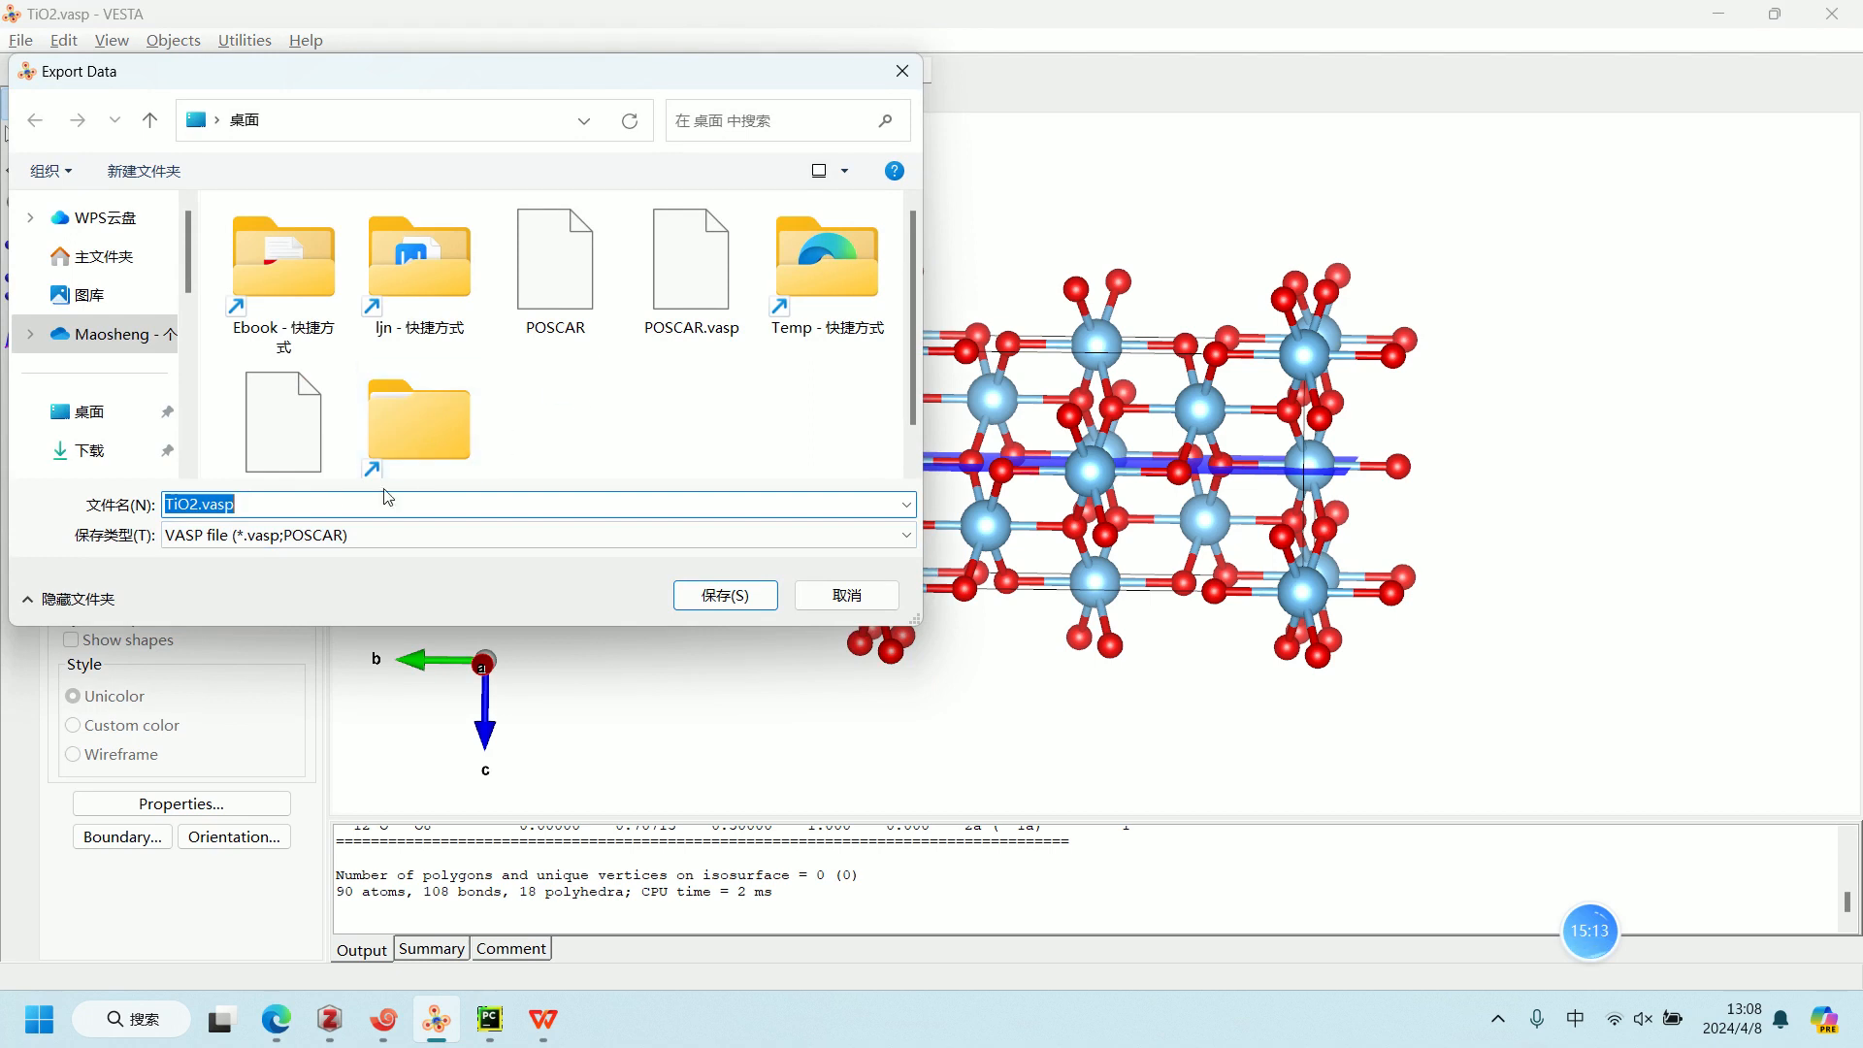
left_click(197, 504)
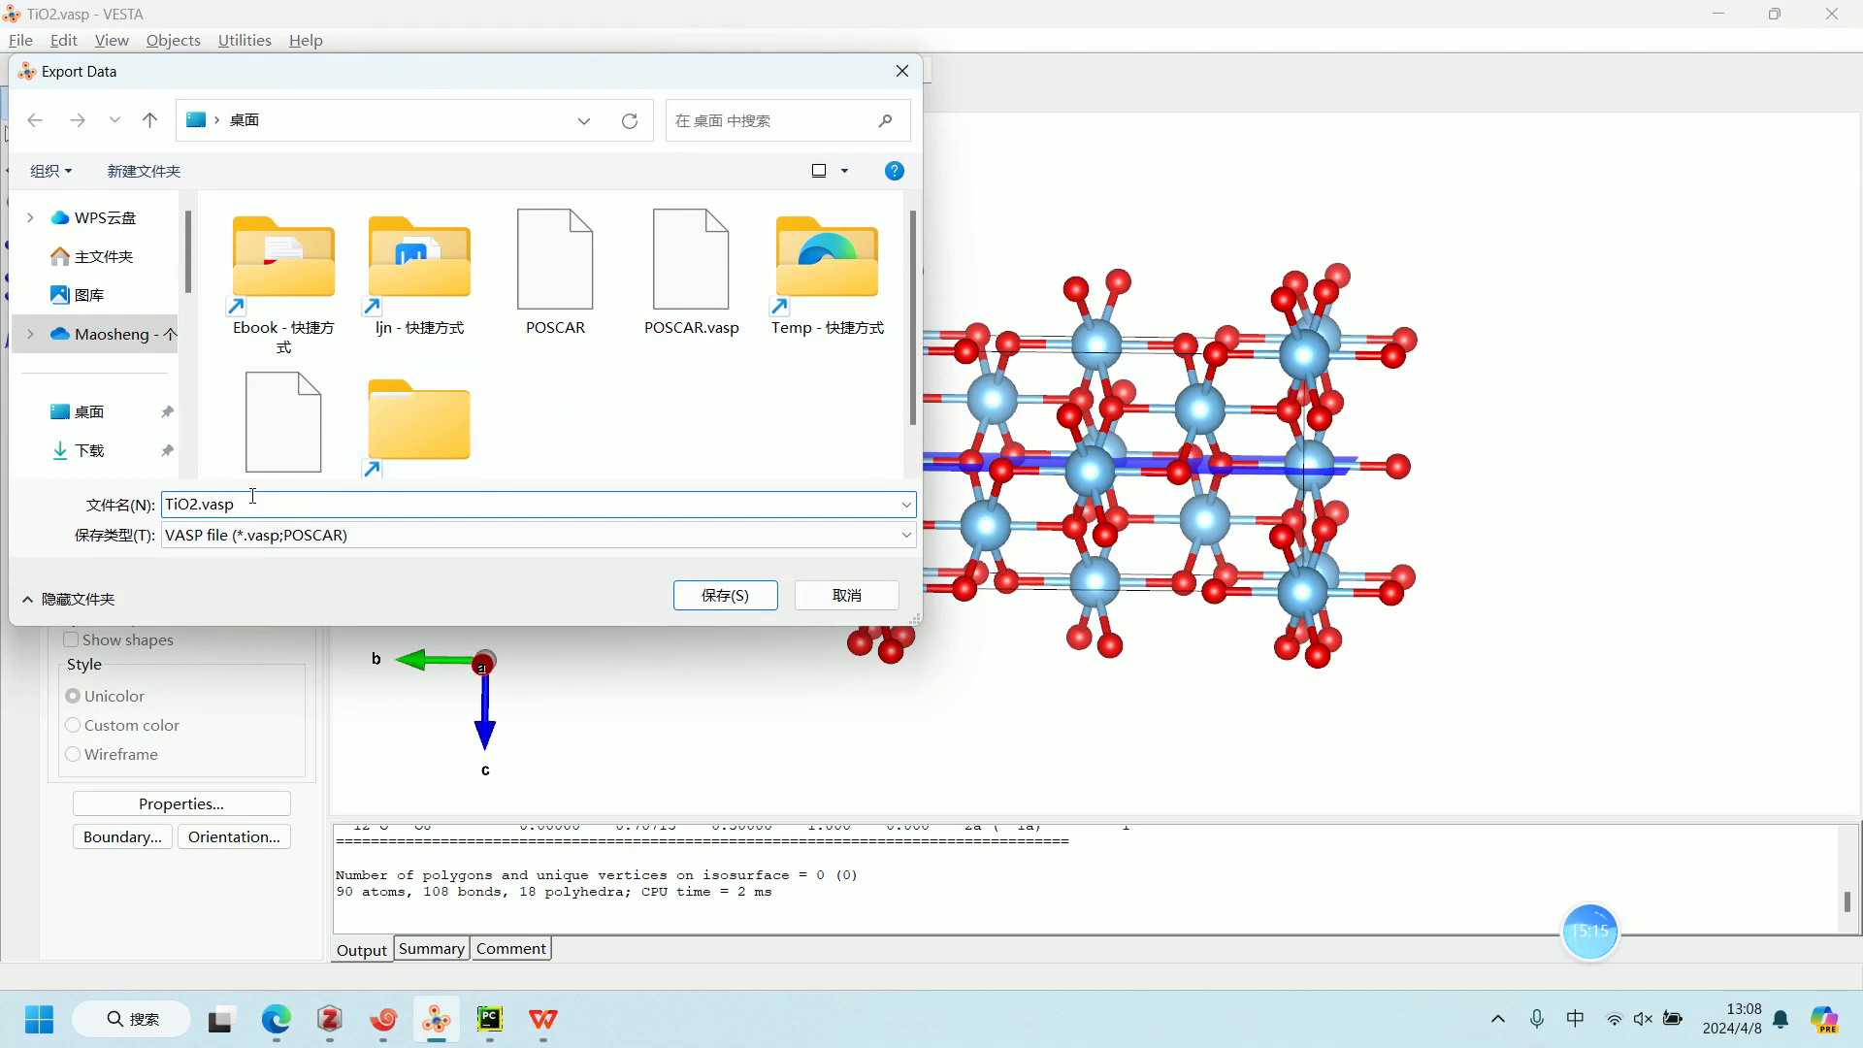
type("_slab")
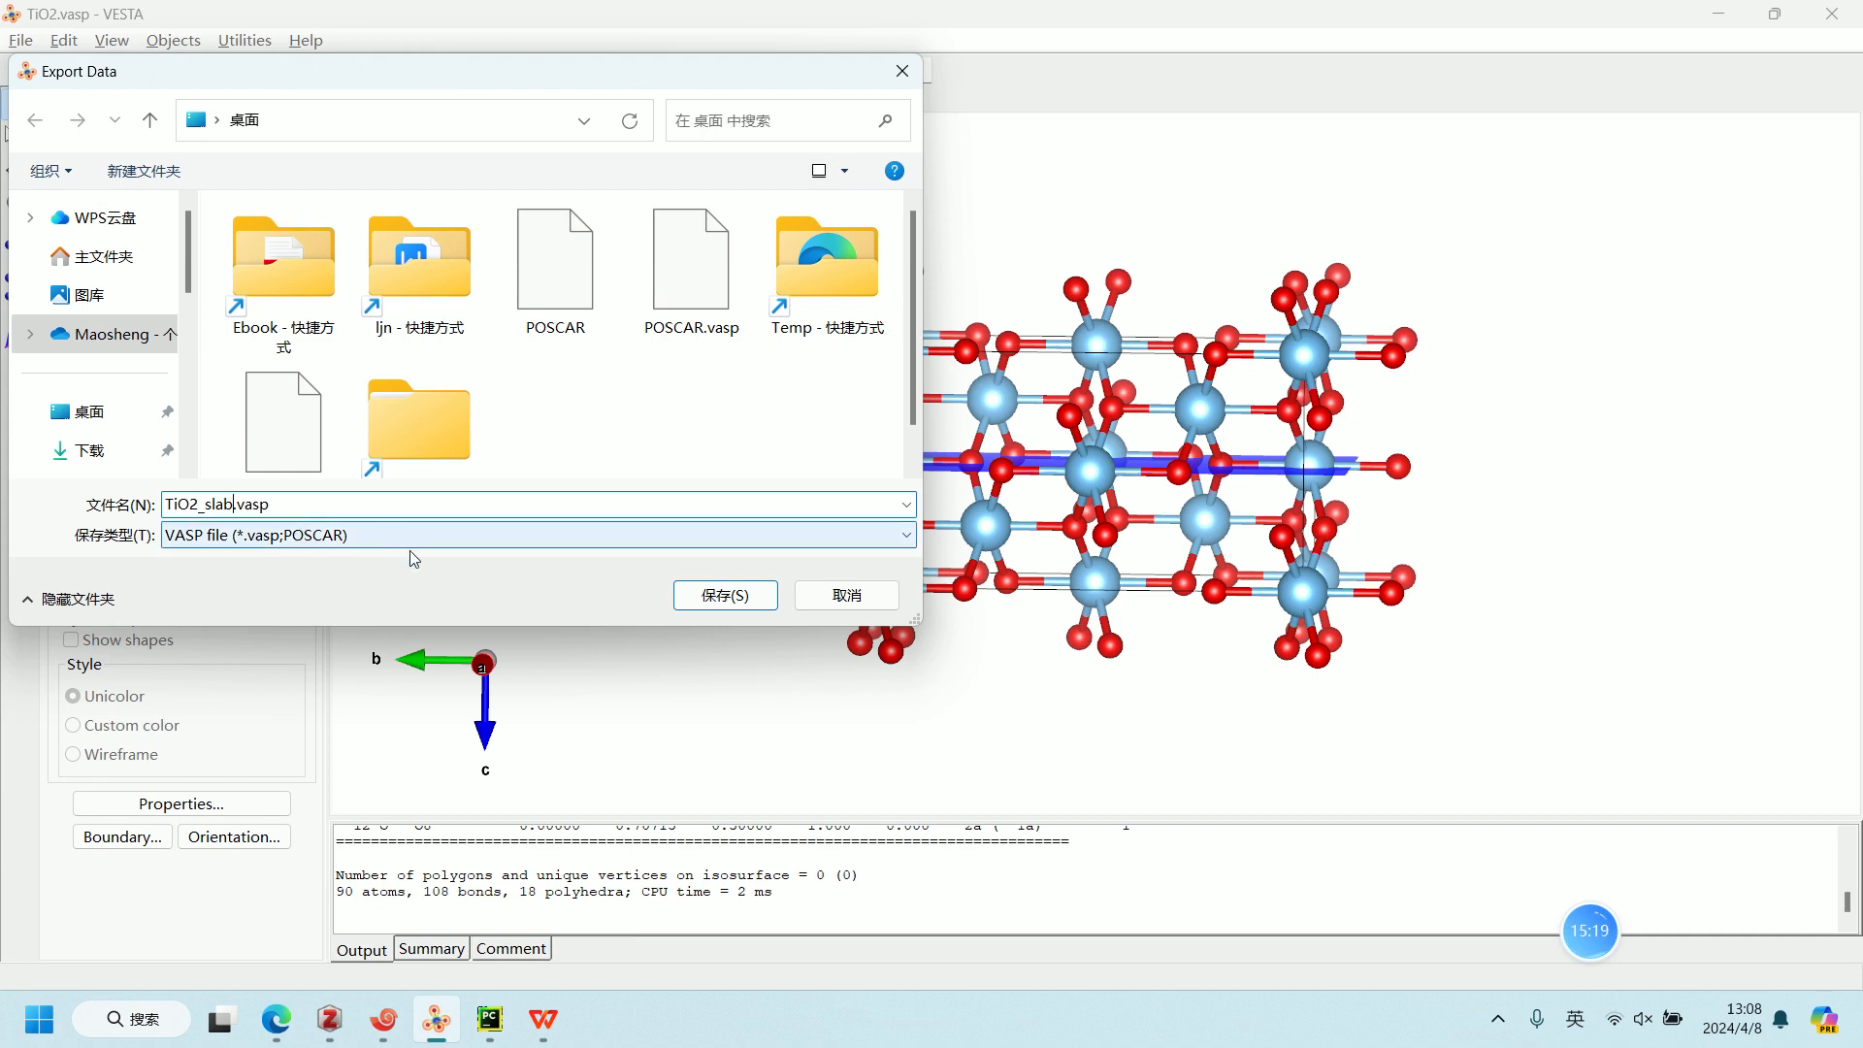
left_click(706, 596)
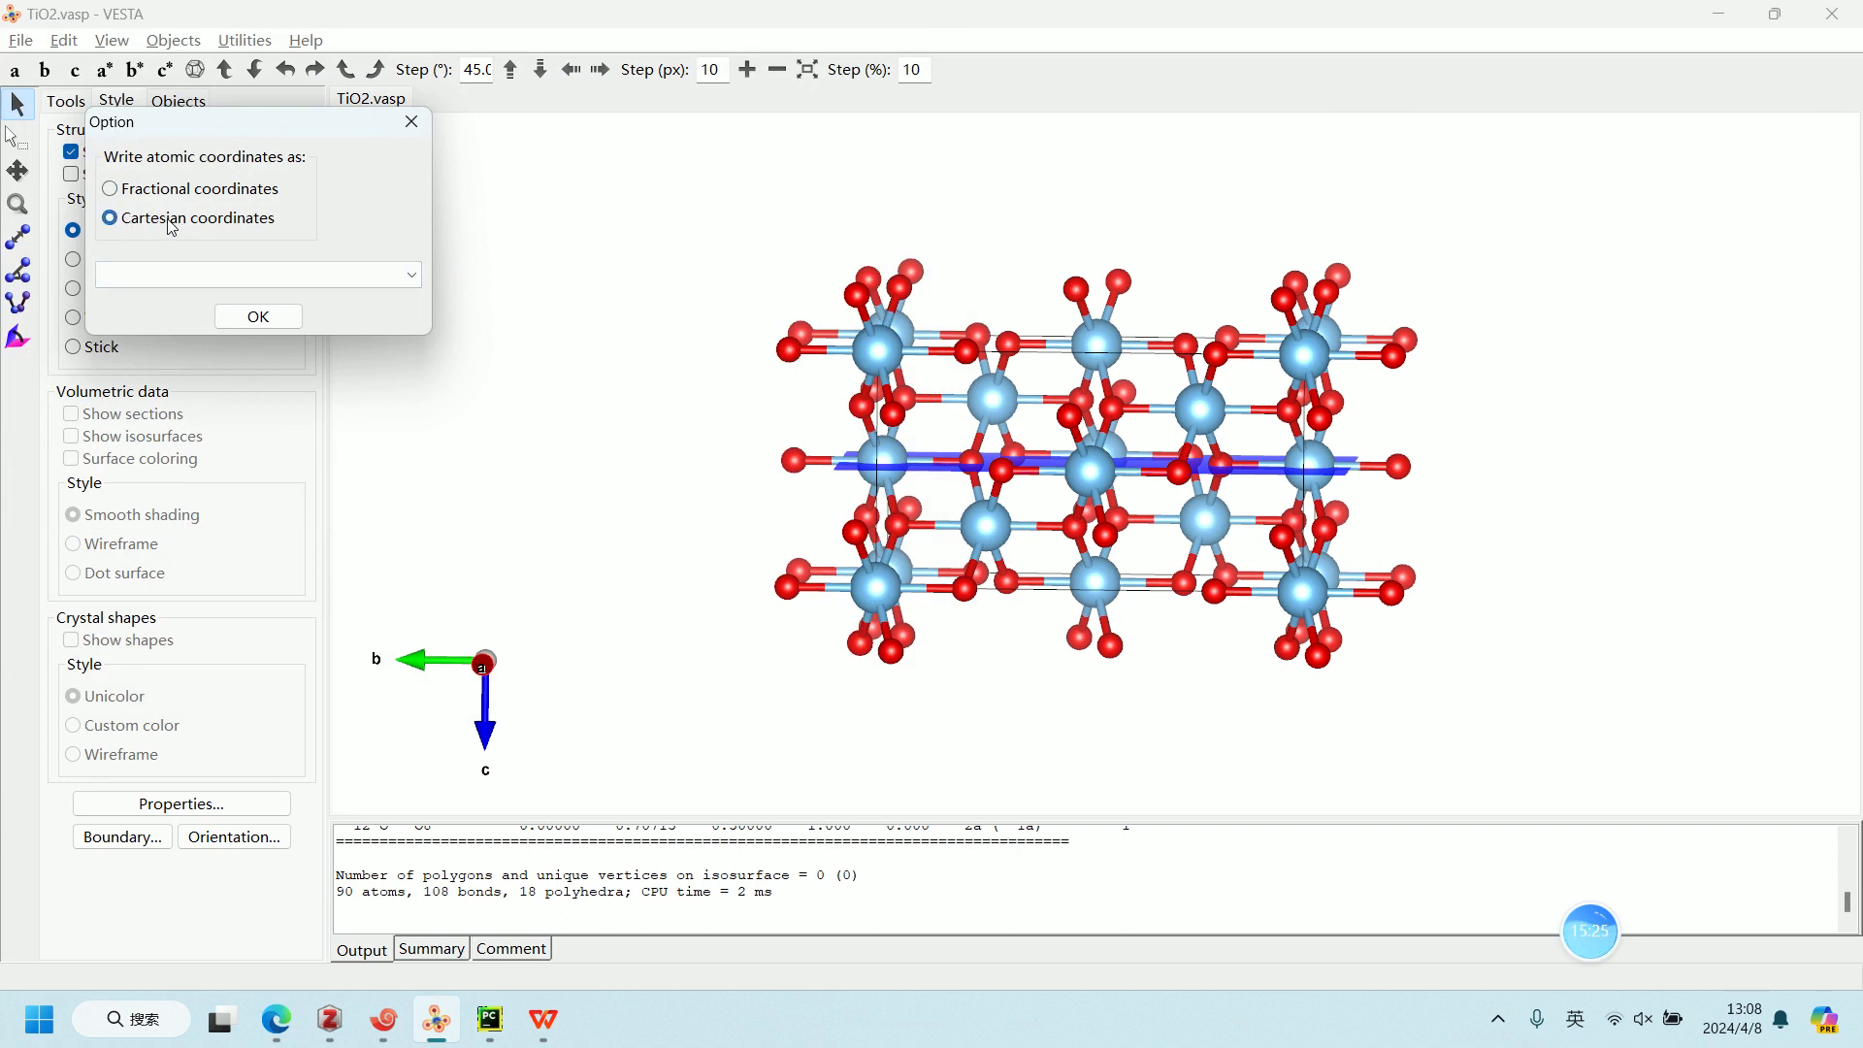
left_click(273, 323)
Step: Go to the desktop and open the exported TiO2_slab.vasp in a maximized Notepad++ window
left_click(1718, 13)
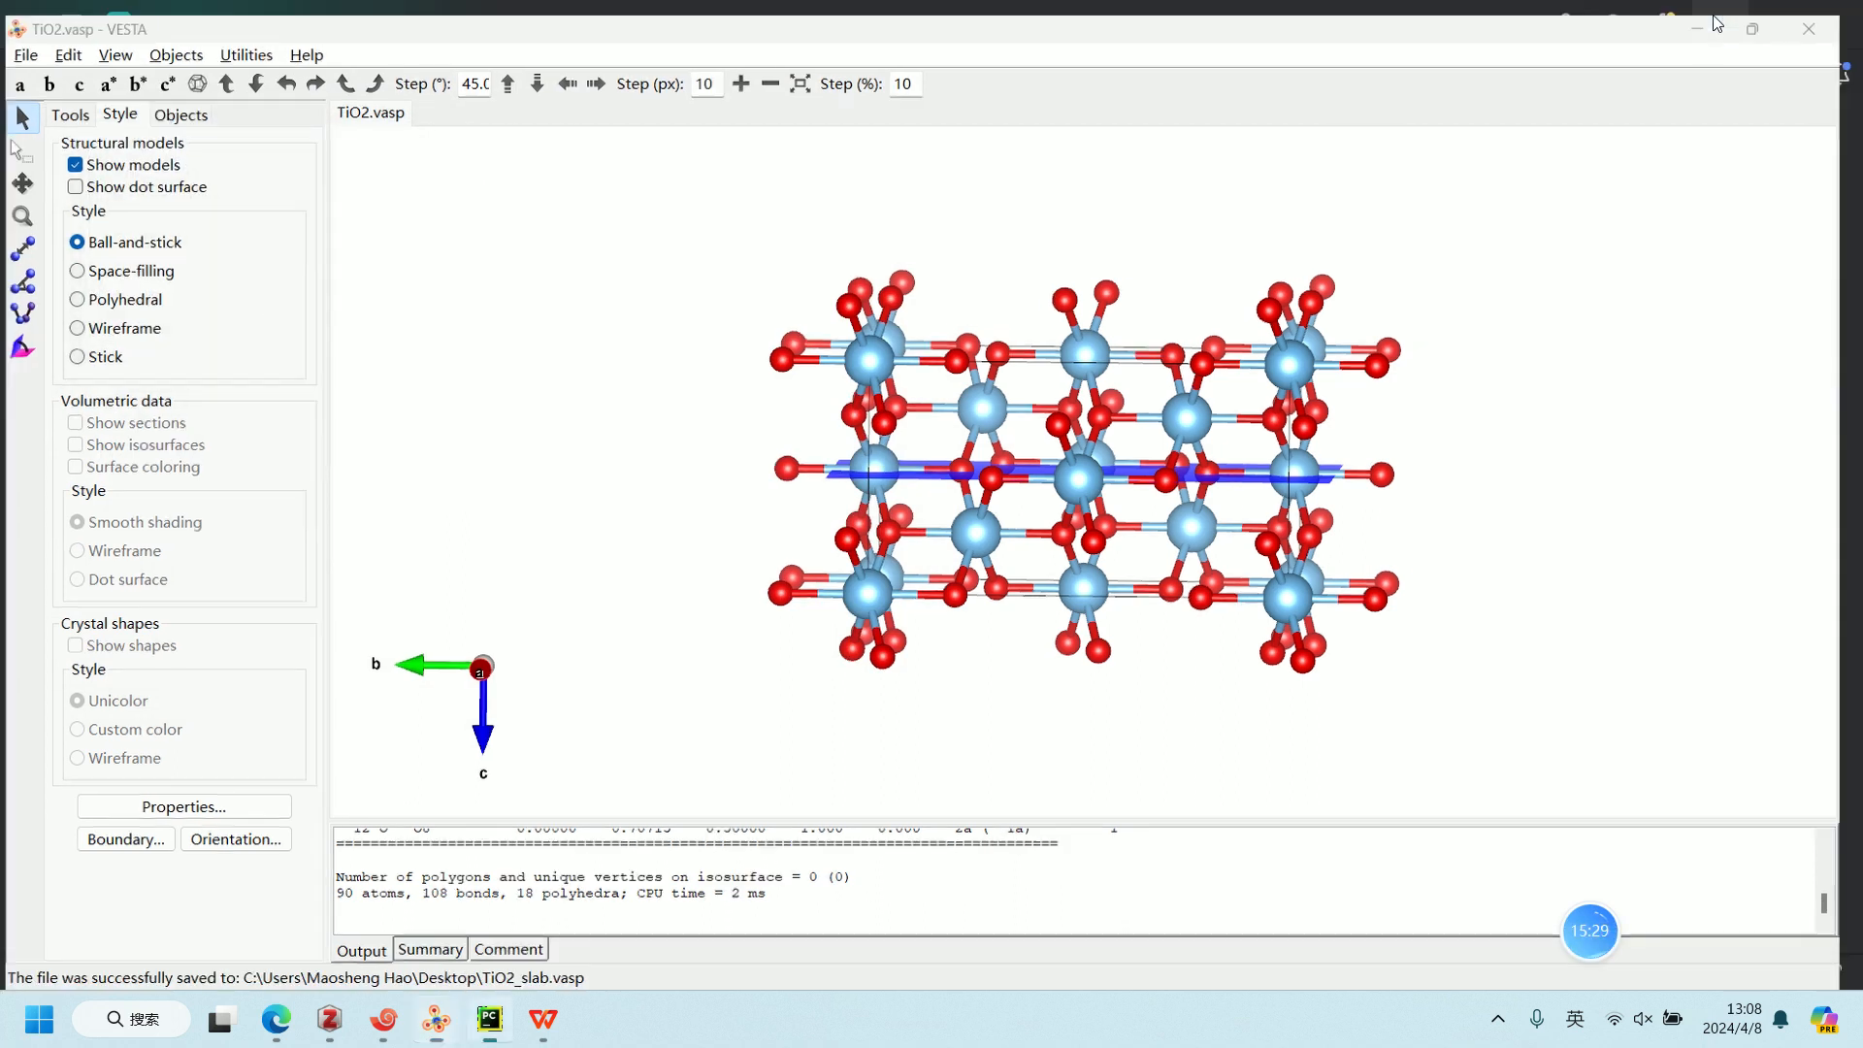
key("super+d")
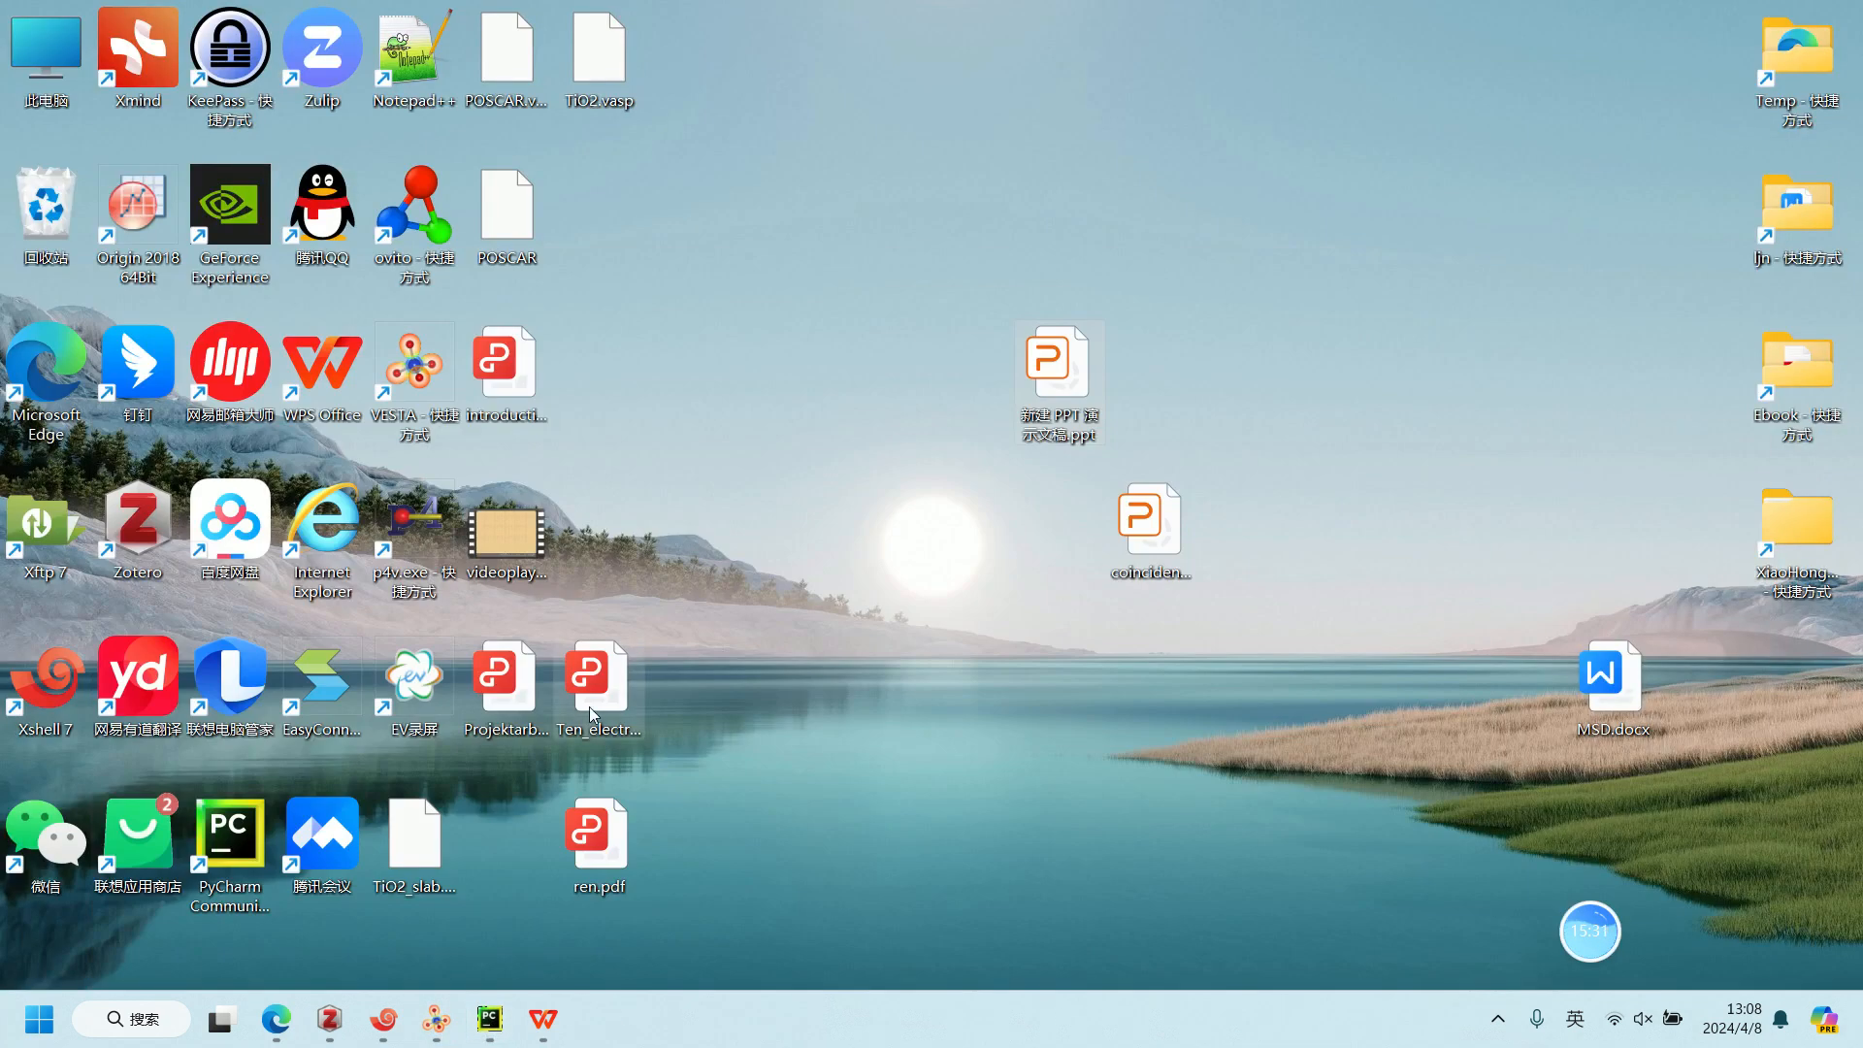
left_click(424, 851)
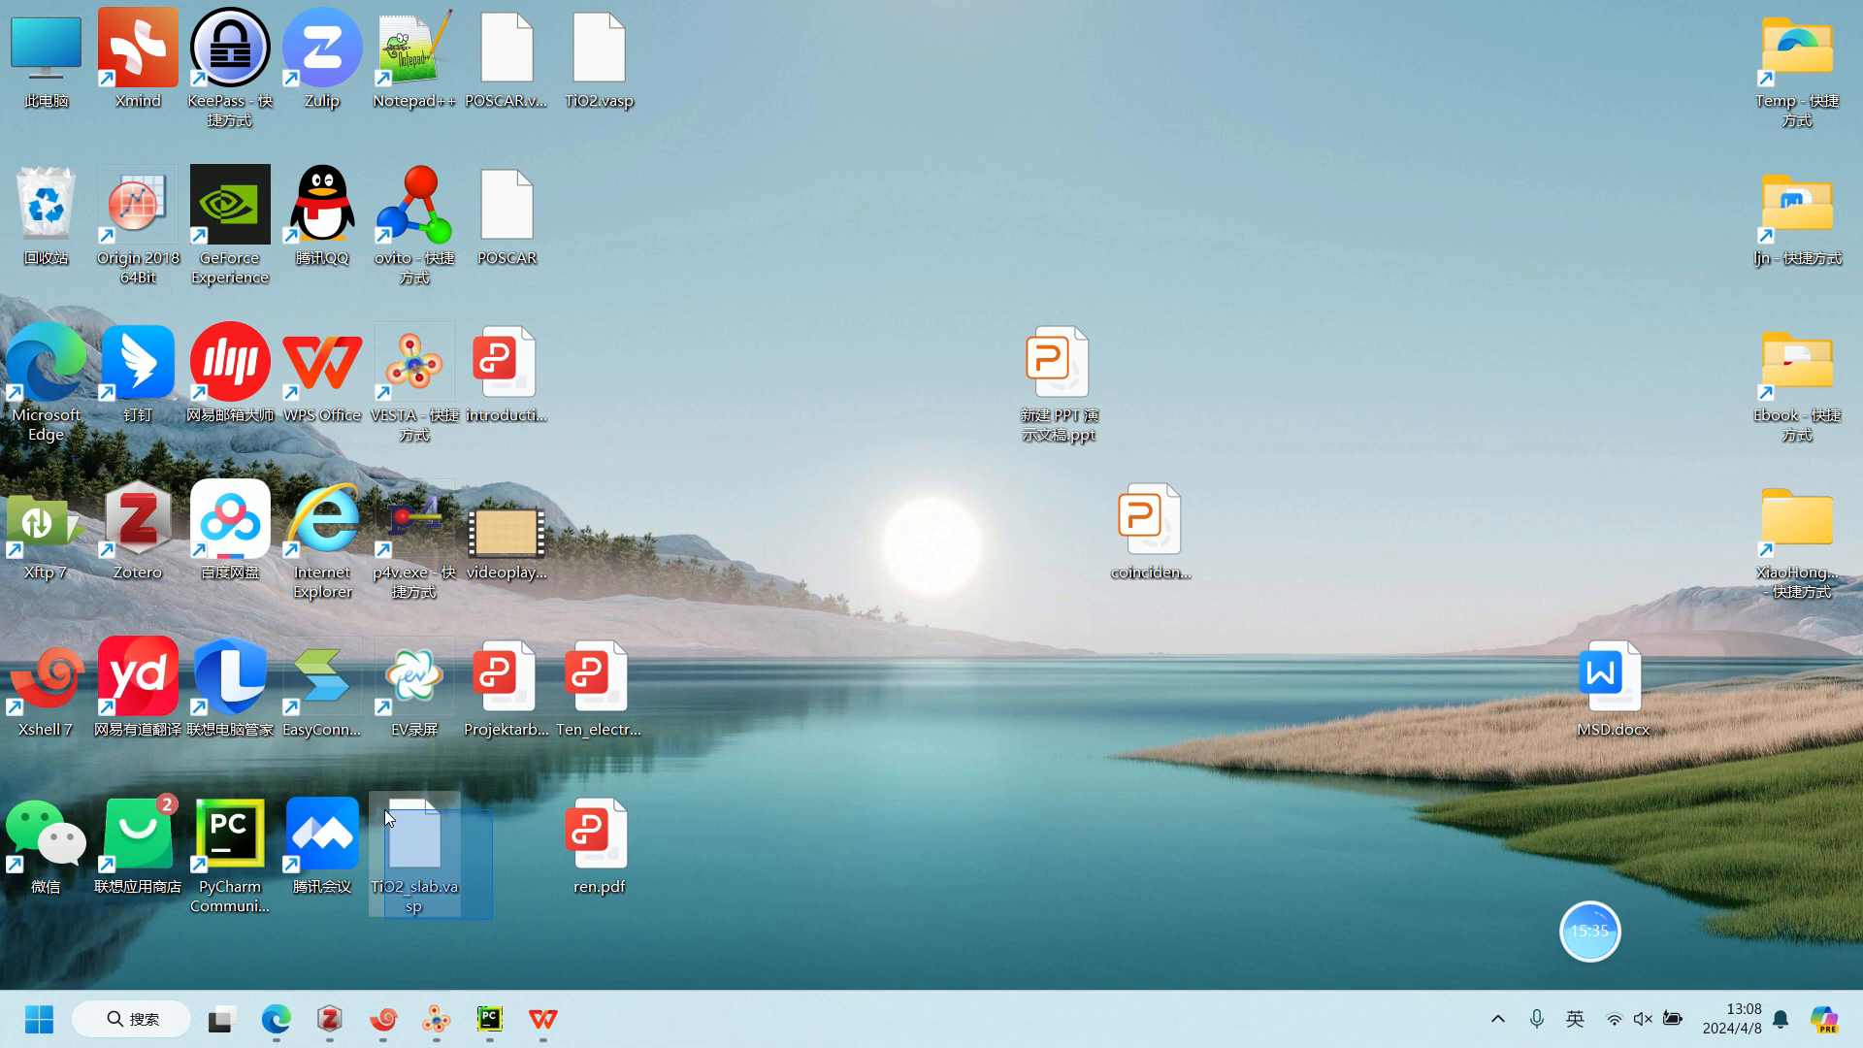
right_click(419, 899)
left_click(547, 877)
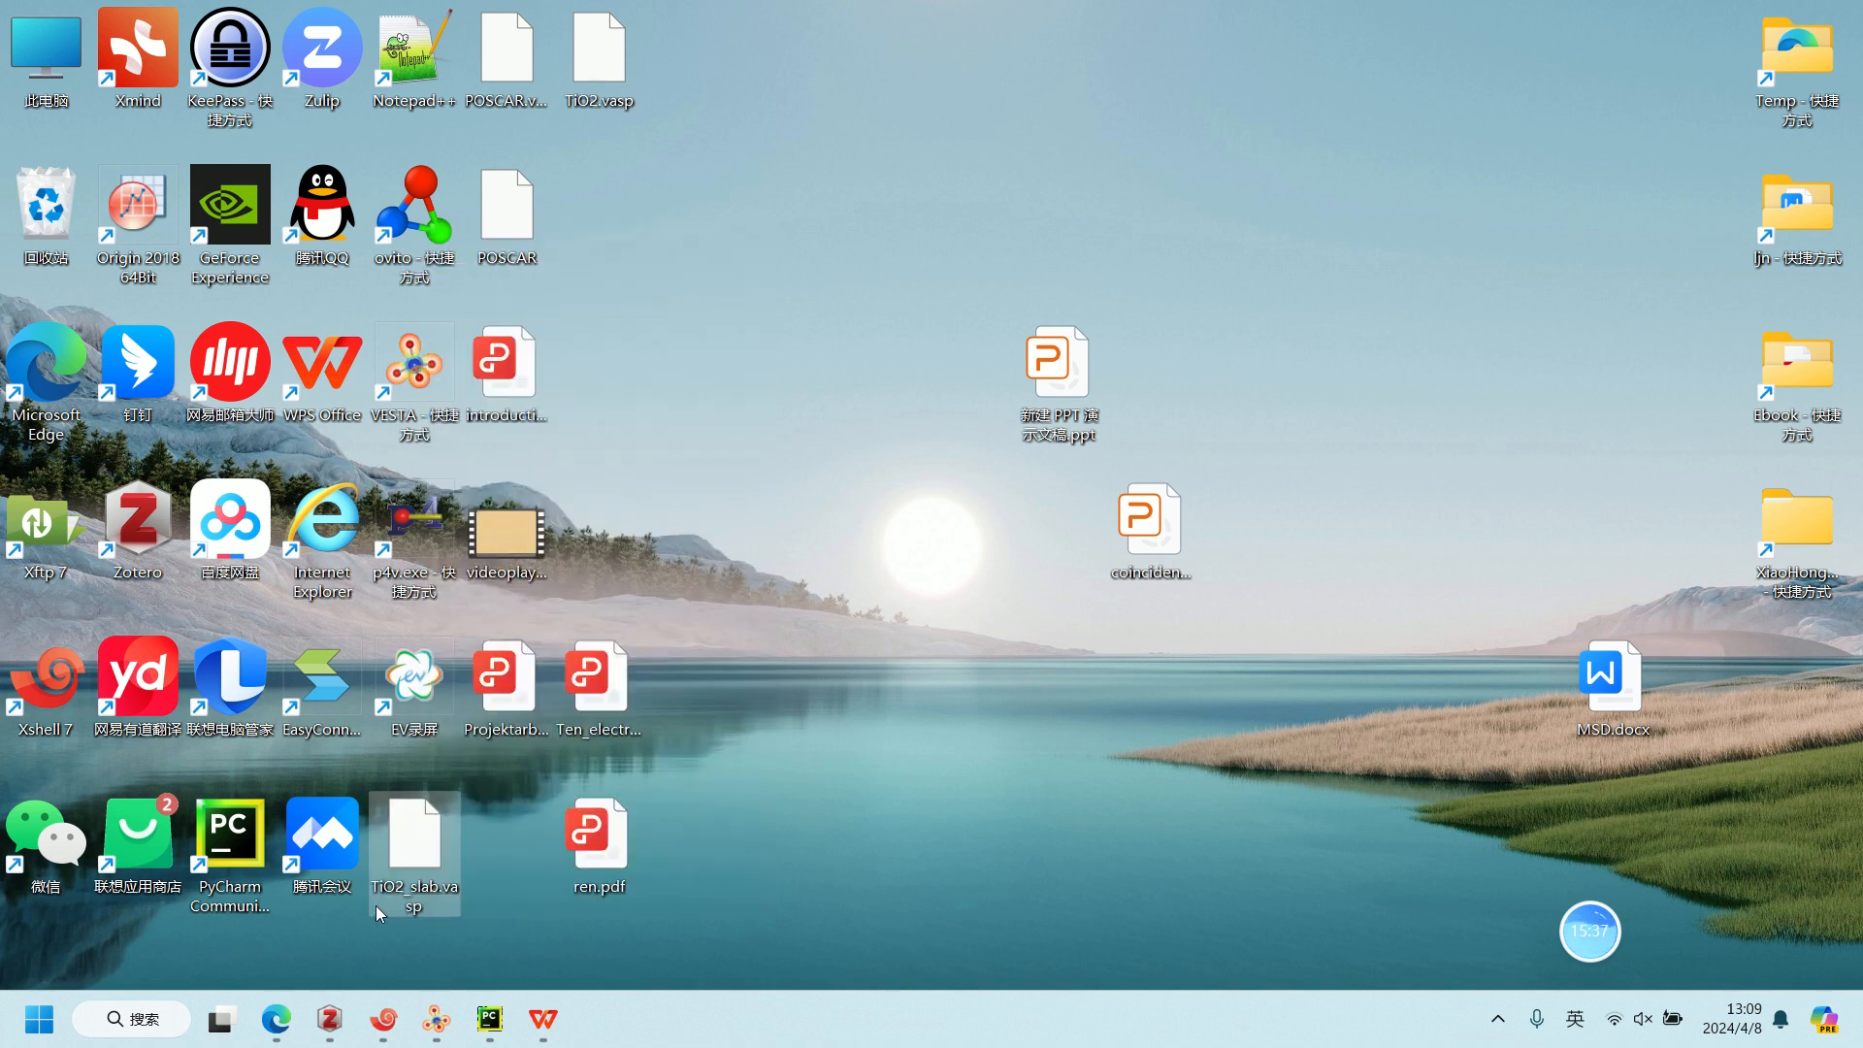
key("Return")
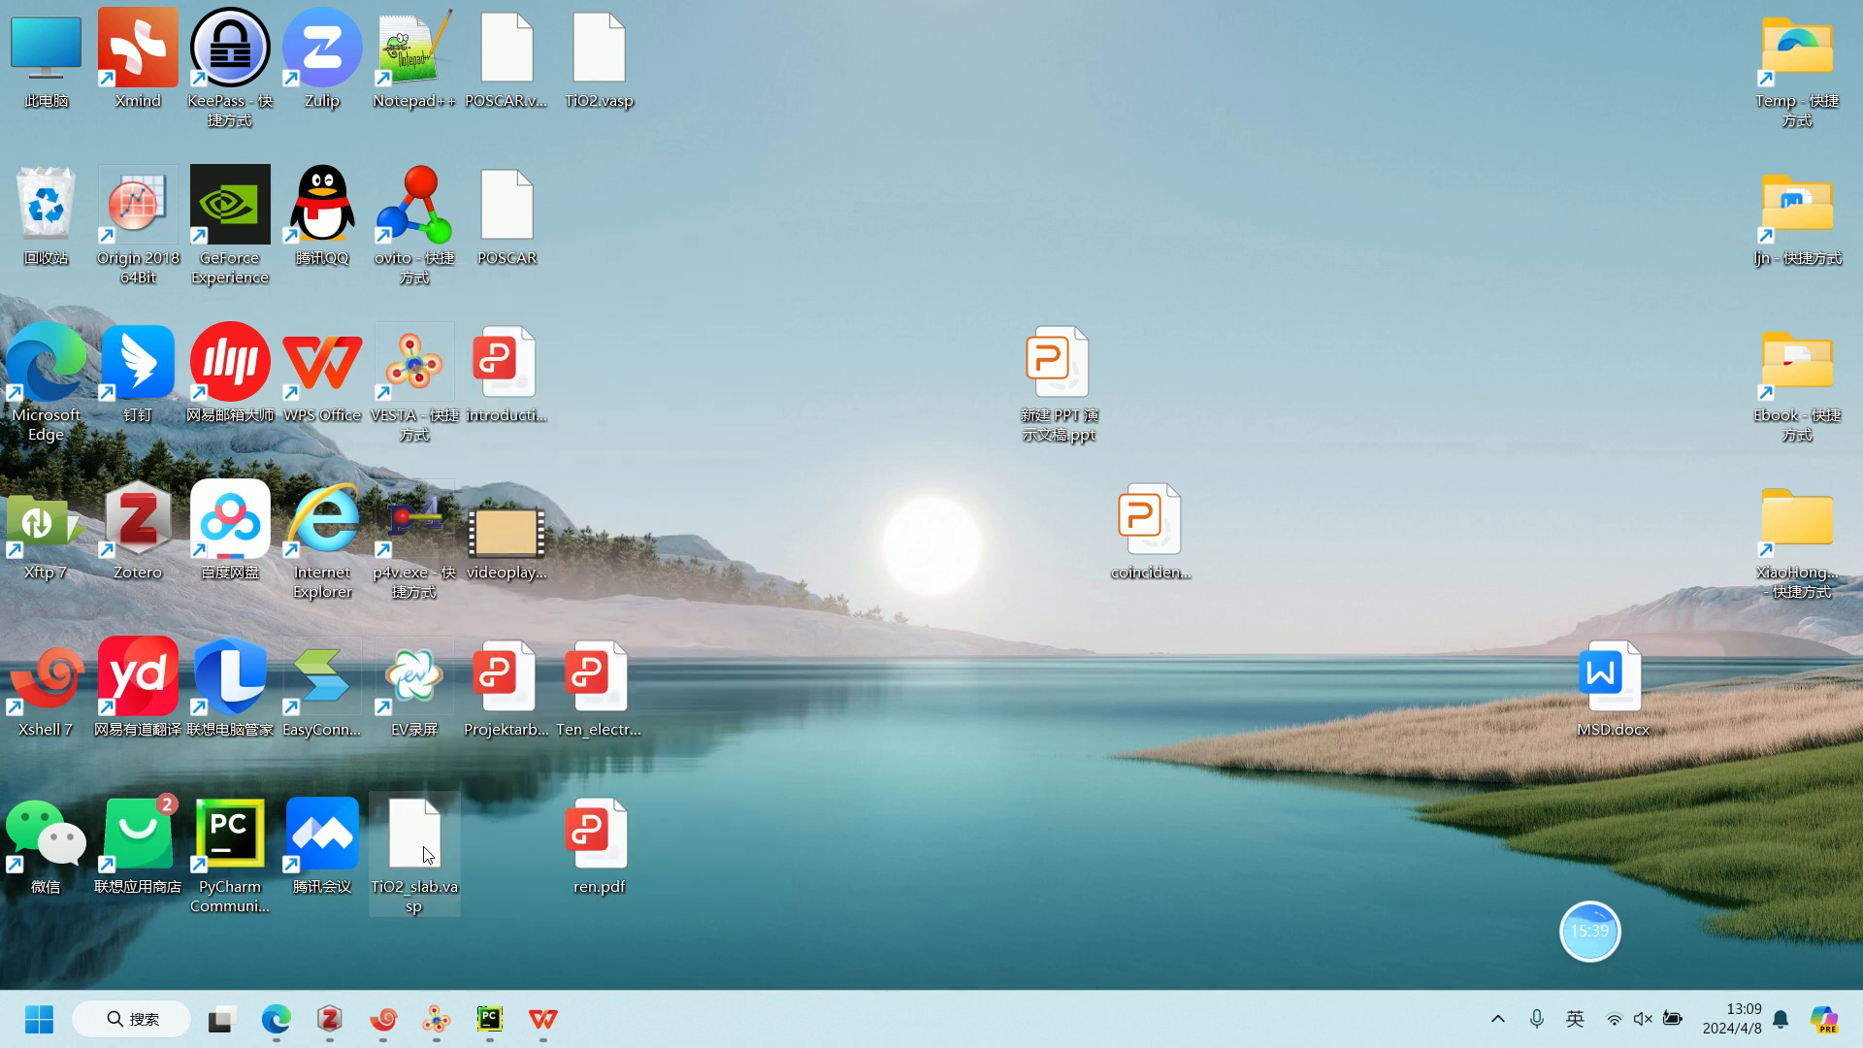
left_click_drag(424, 854, 417, 60)
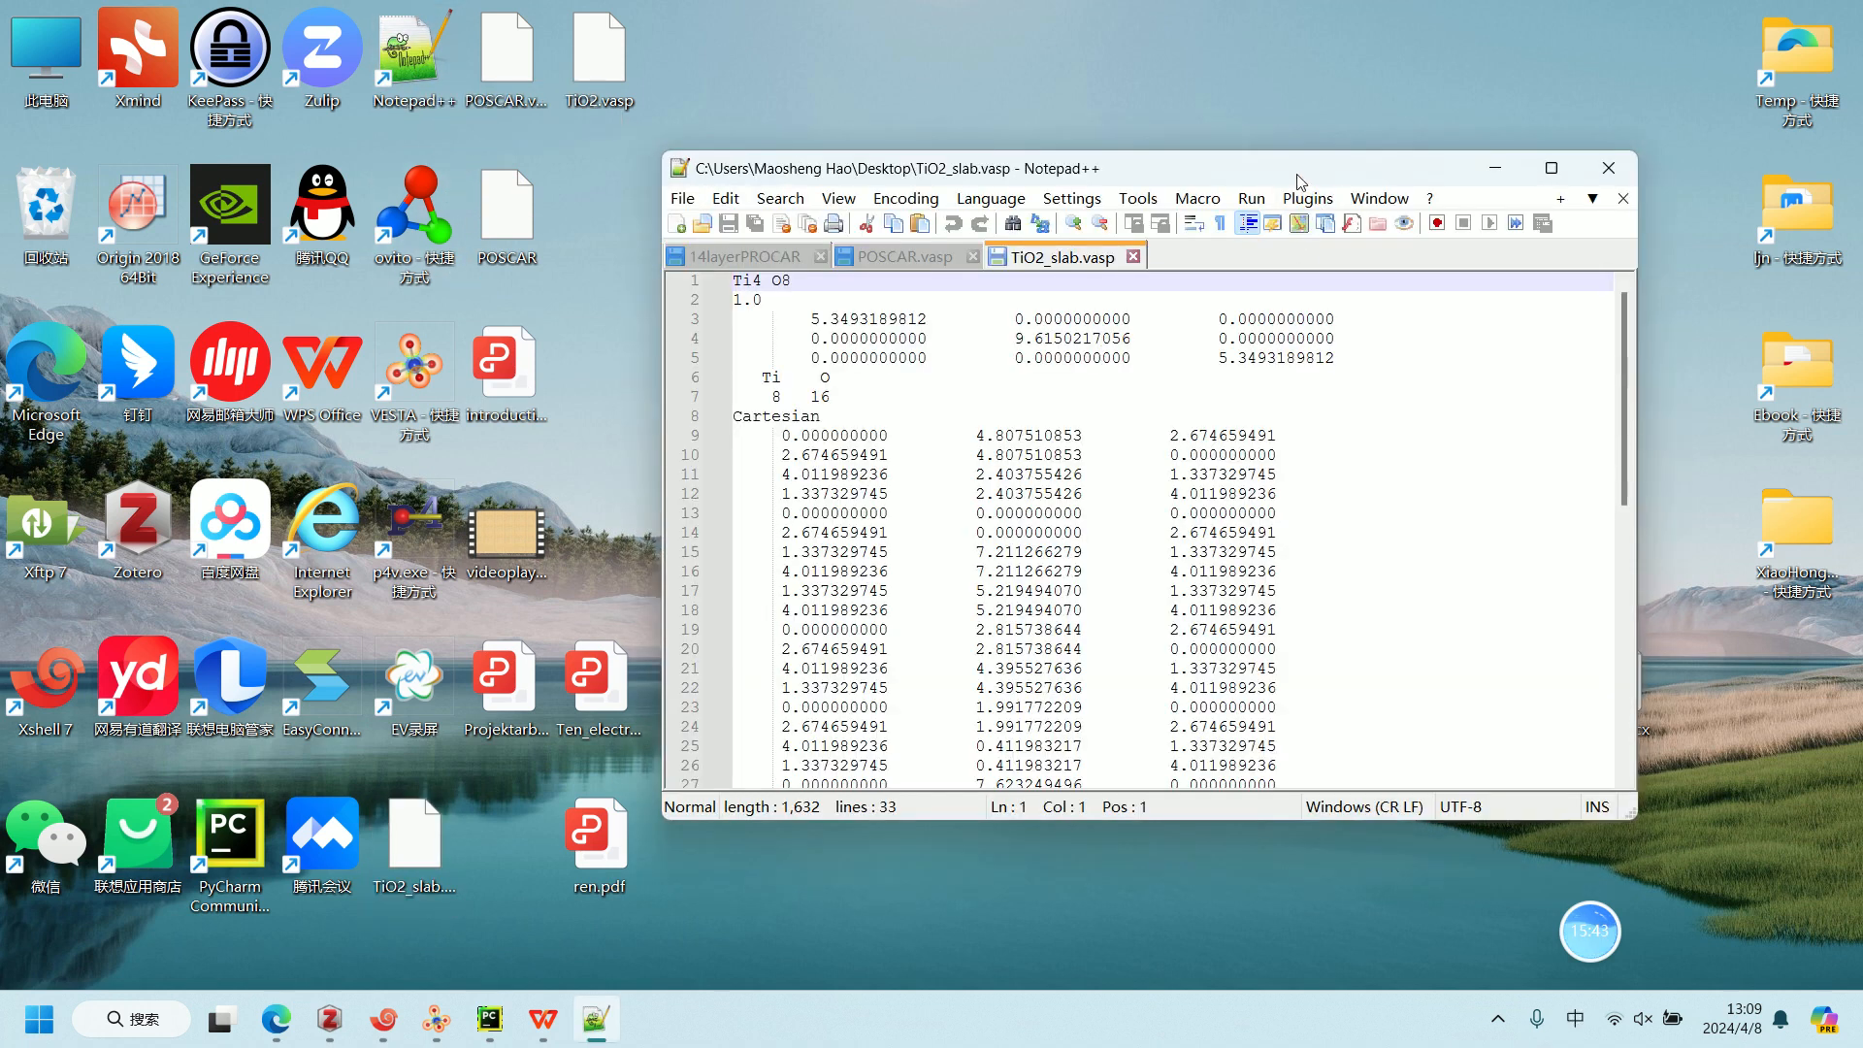
left_click(1550, 168)
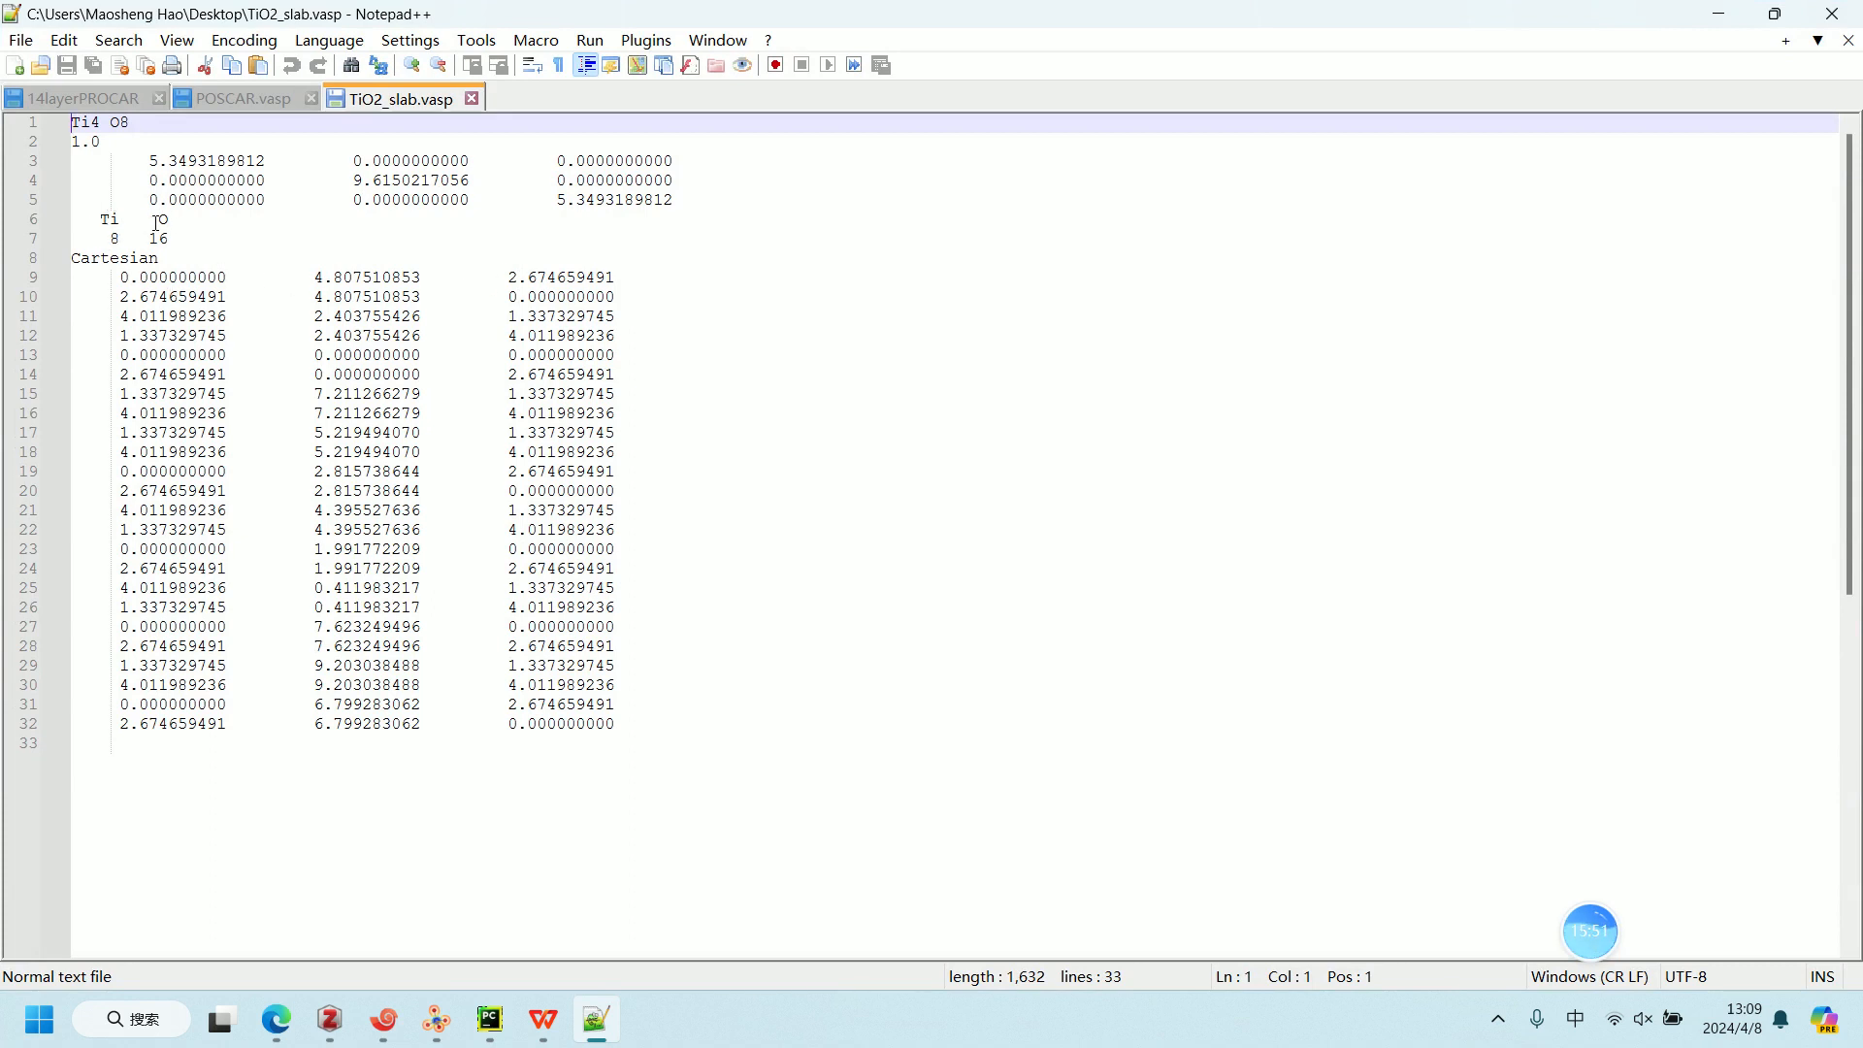
Step: Set the z component of the third lattice vector to 20.0, and save and close TiO2_slab.vasp
left_click_drag(558, 199, 677, 201)
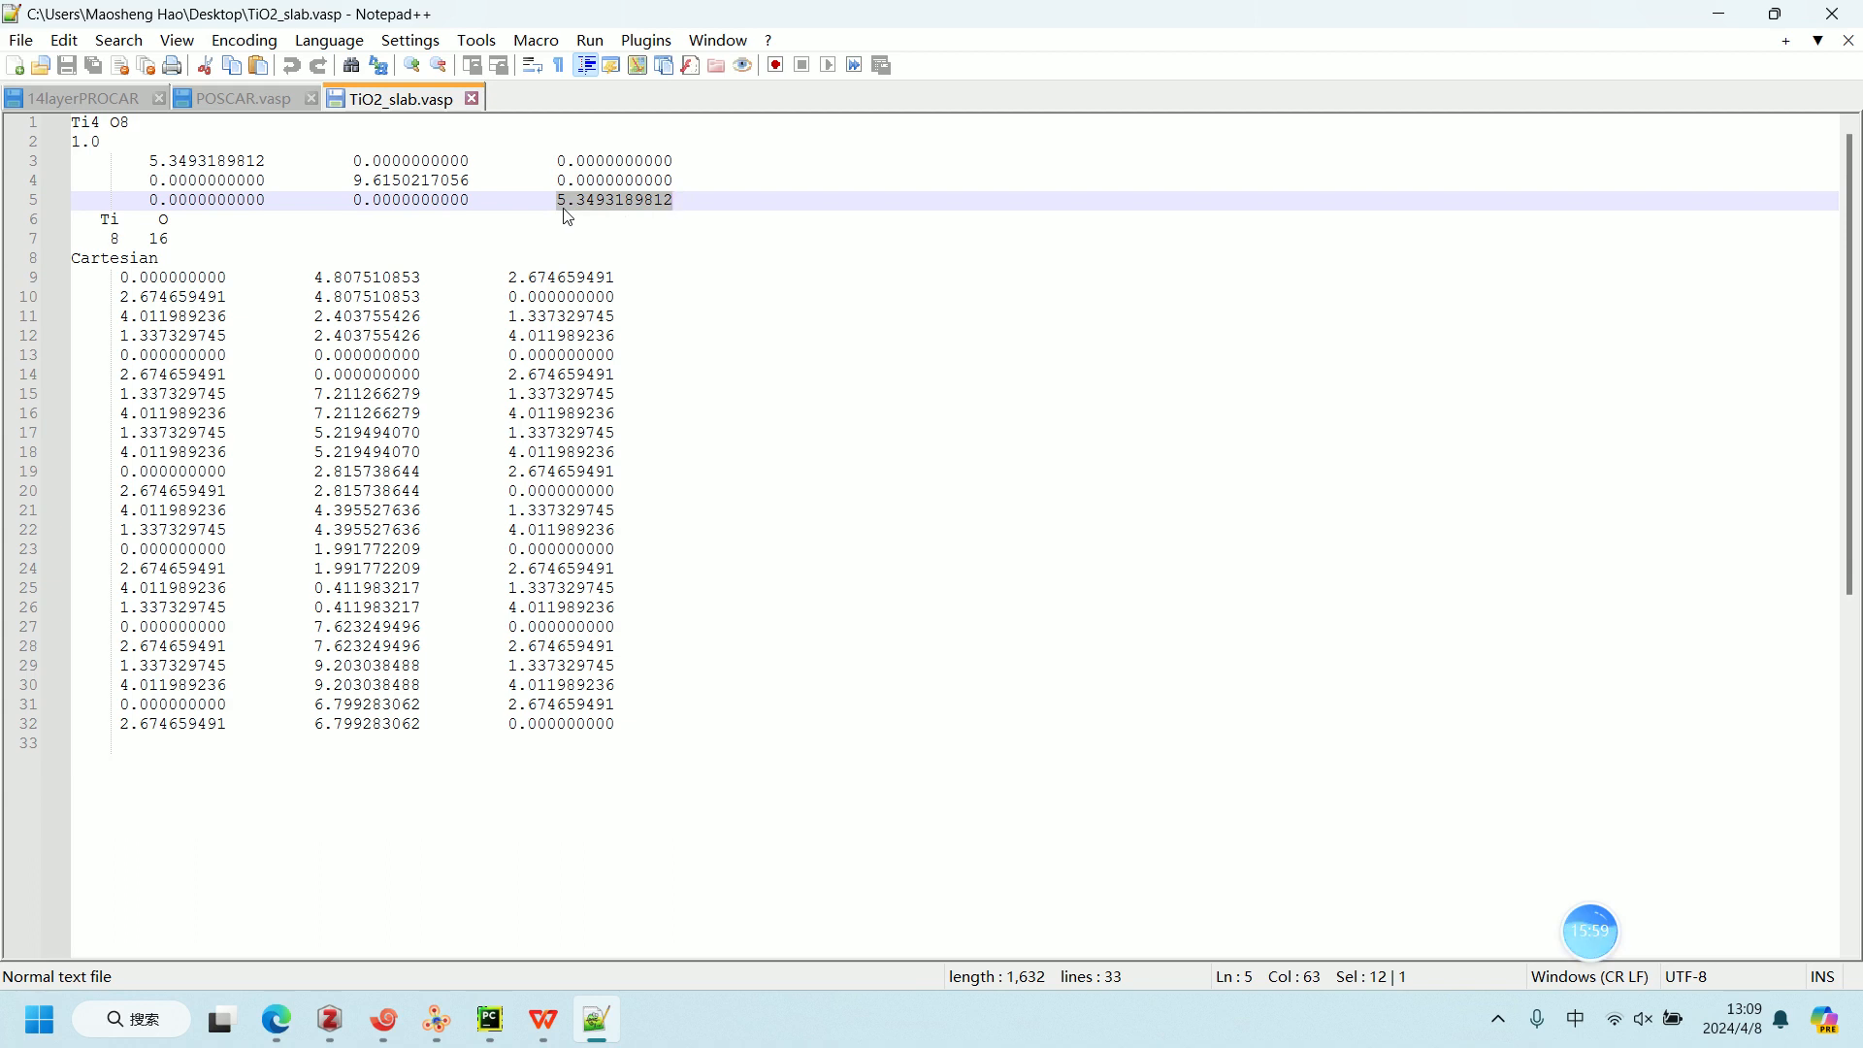
type("20")
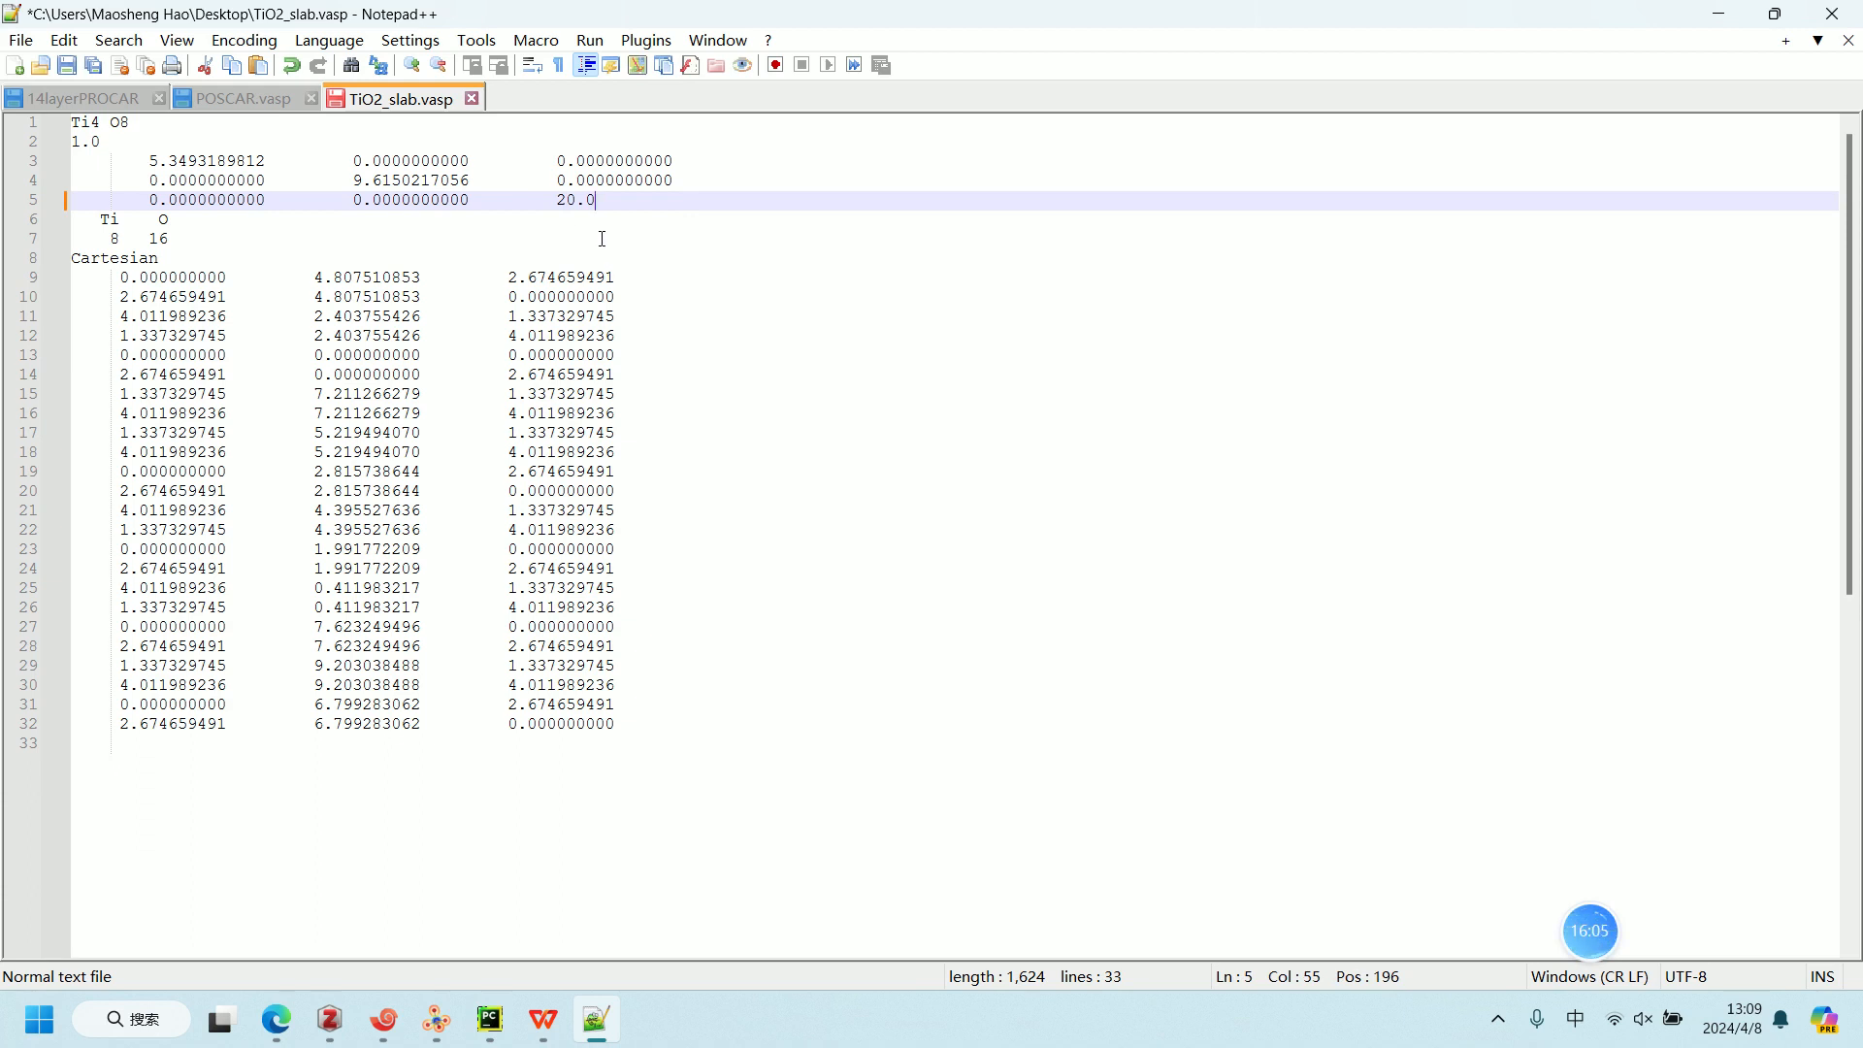
left_click(472, 100)
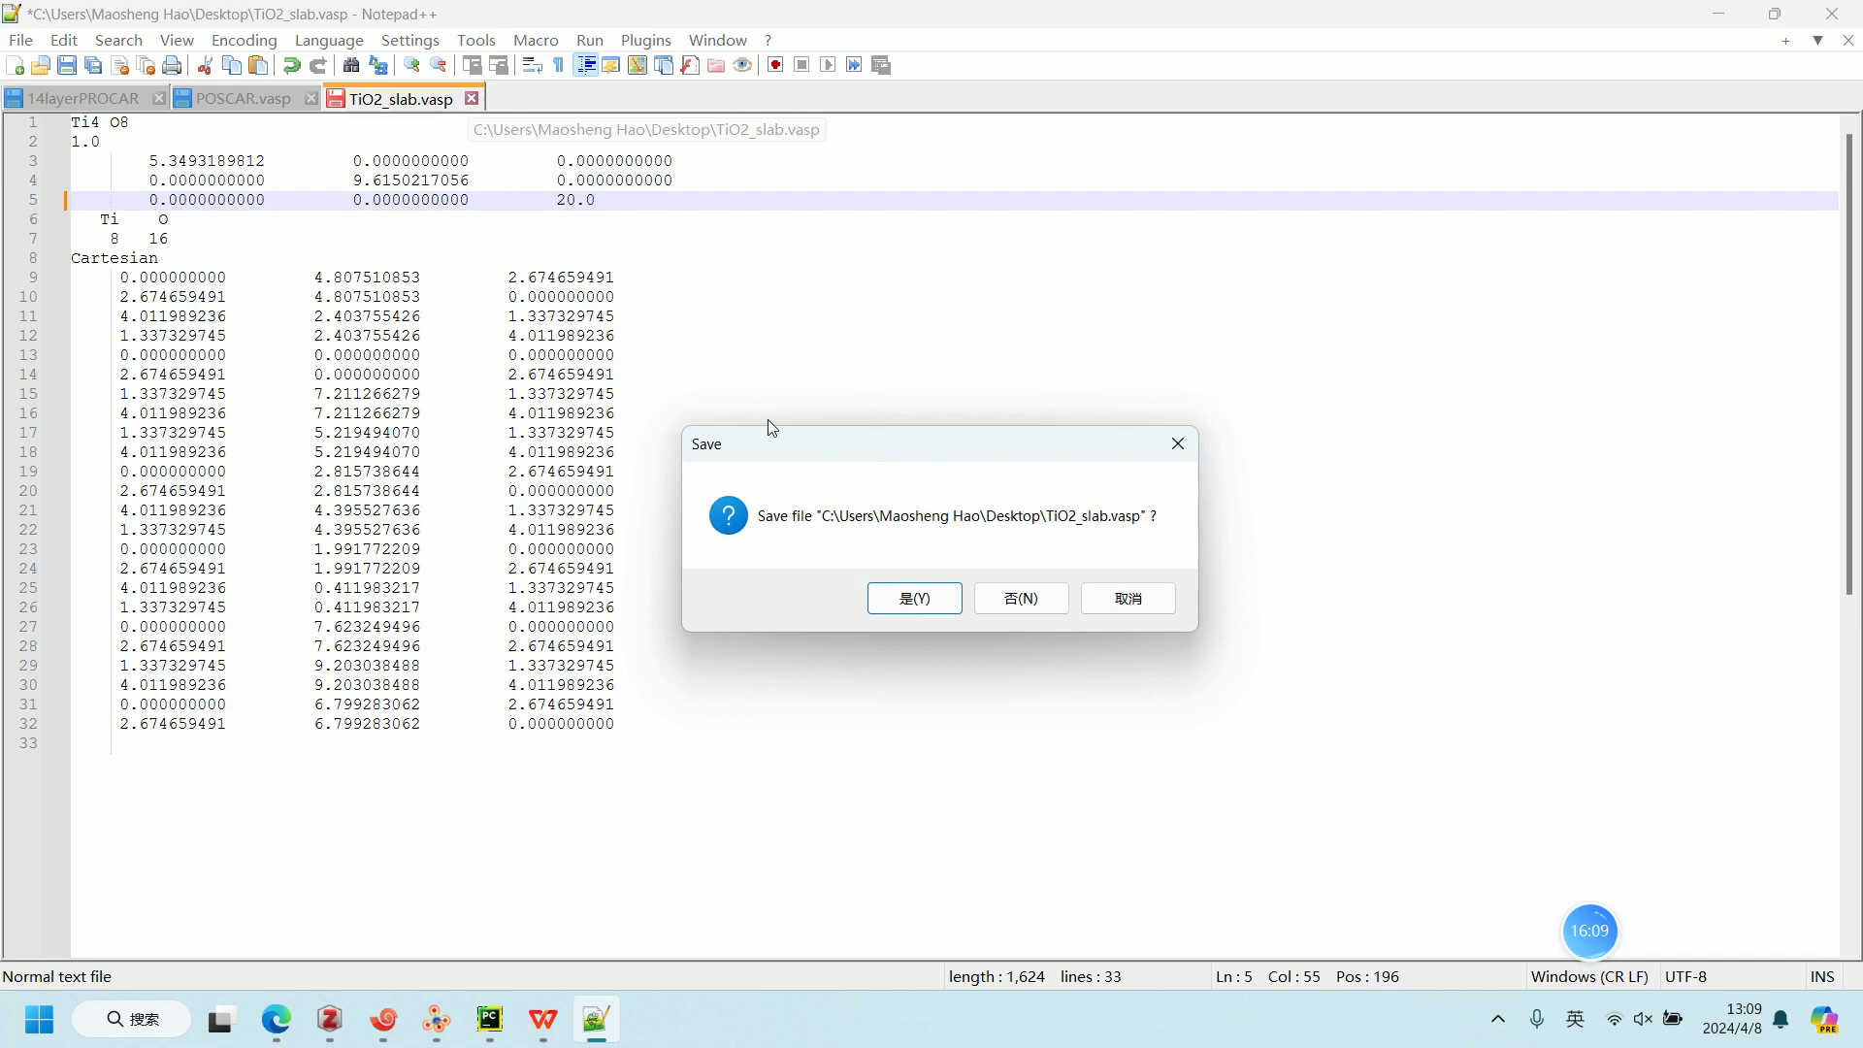
left_click(907, 595)
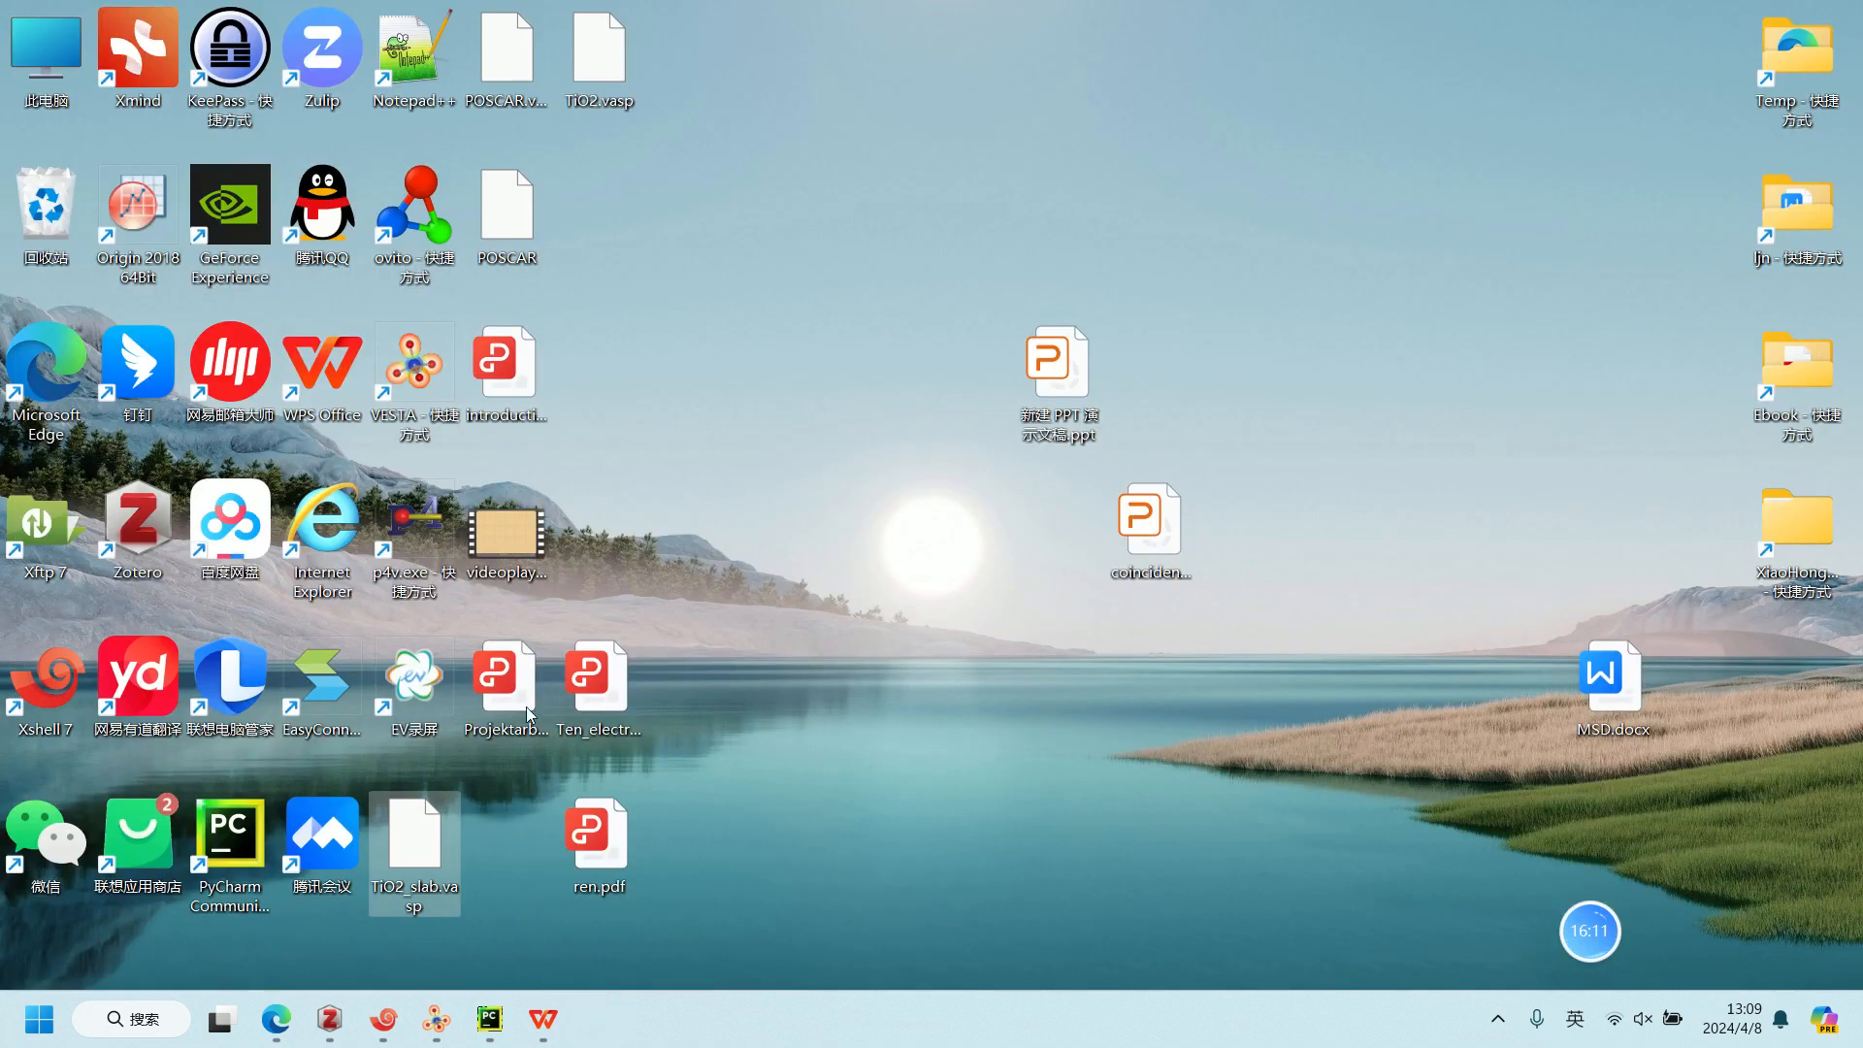
Step: Open the edited TiO2_slab.vasp from the desktop in VESTA and inspect the elongated cell
left_click_drag(439, 857, 449, 391)
left_click_drag(789, 508, 1079, 525)
left_click_drag(689, 331, 473, 284)
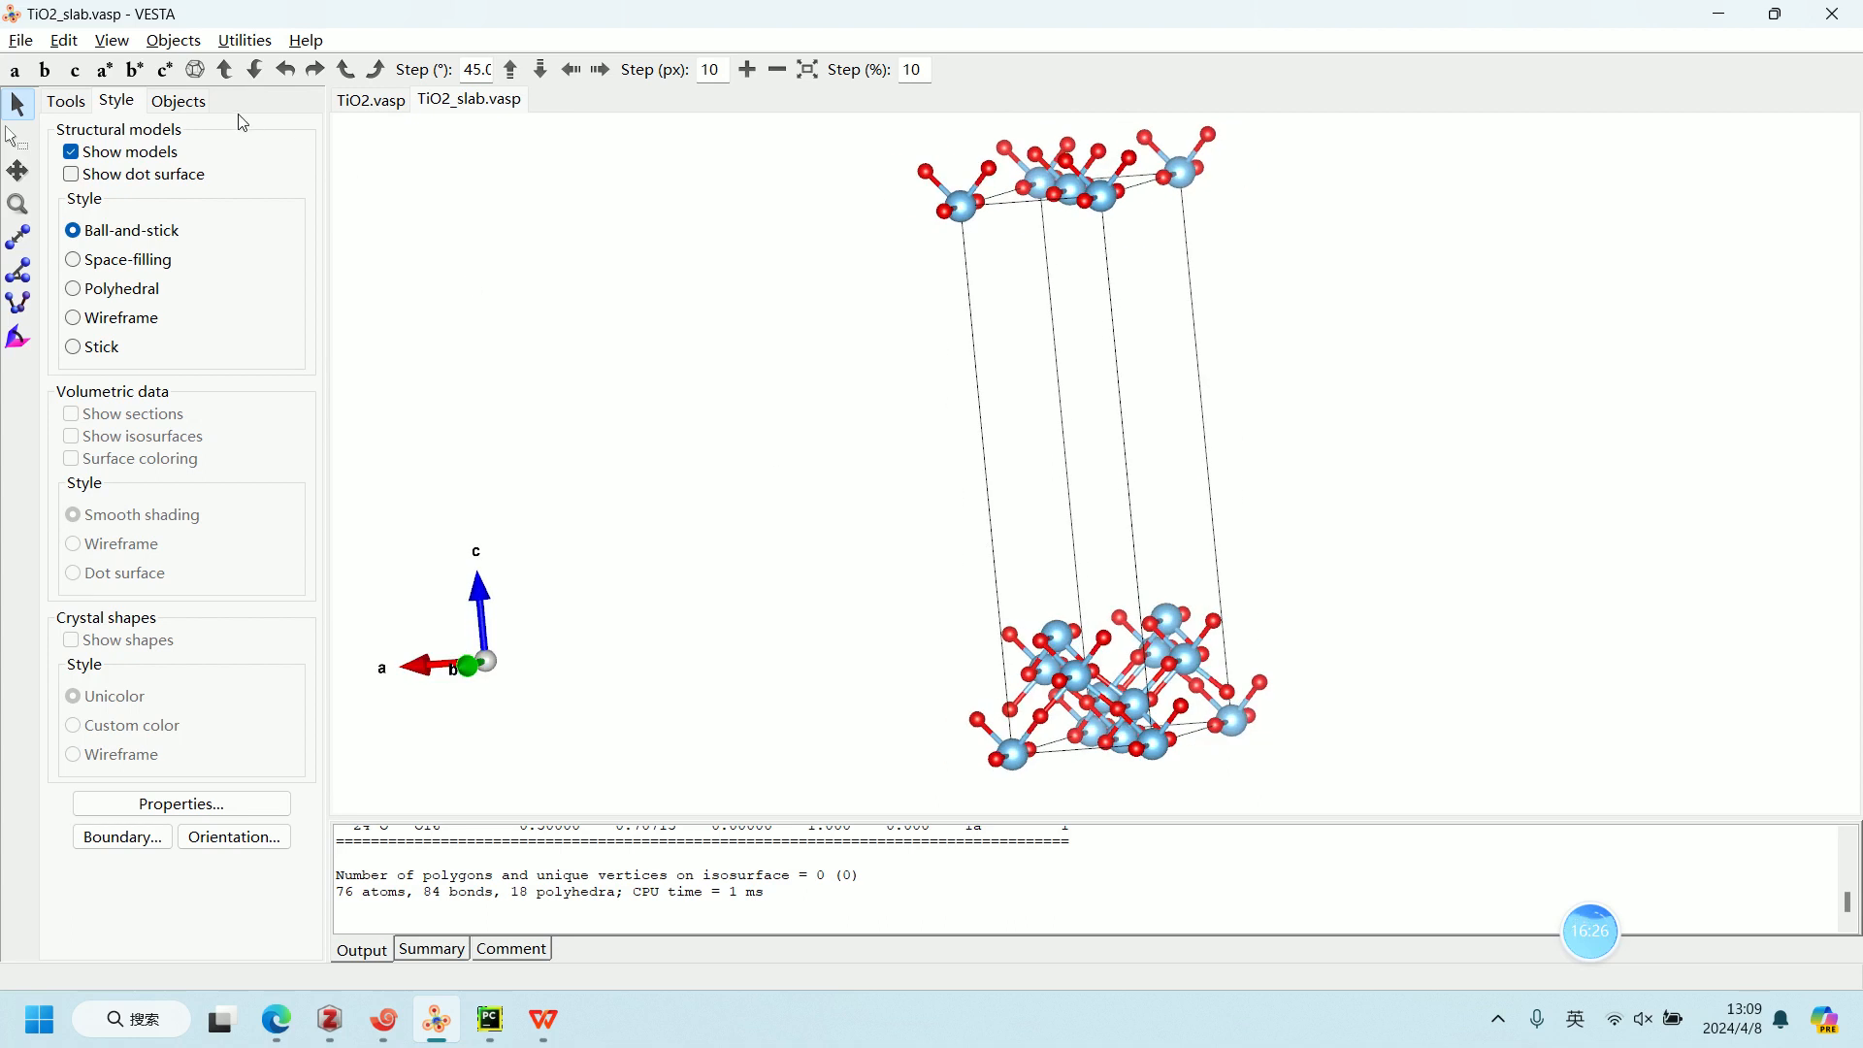
Step: Lower the z(max) boundary of the slab below 1 to hide the repeated atoms at the cell's upper face, and inspect the slab
left_click(122, 836)
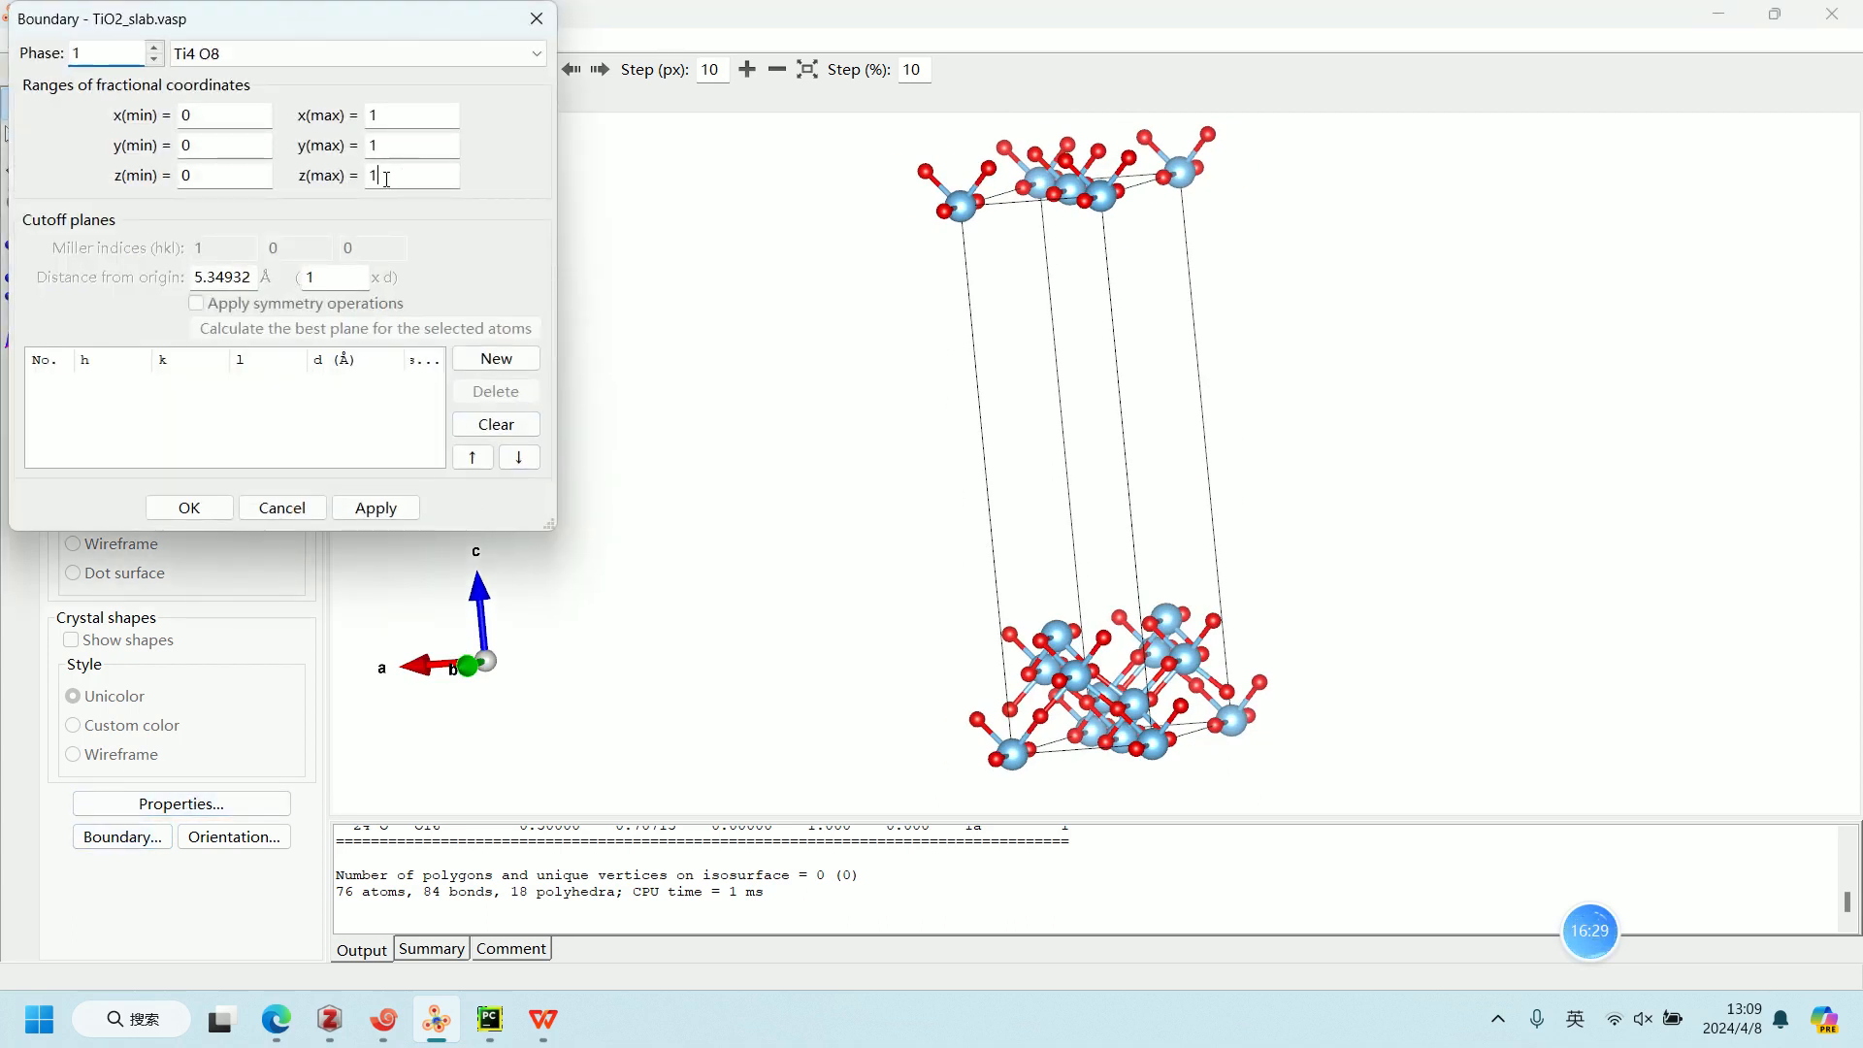
left_click(189, 503)
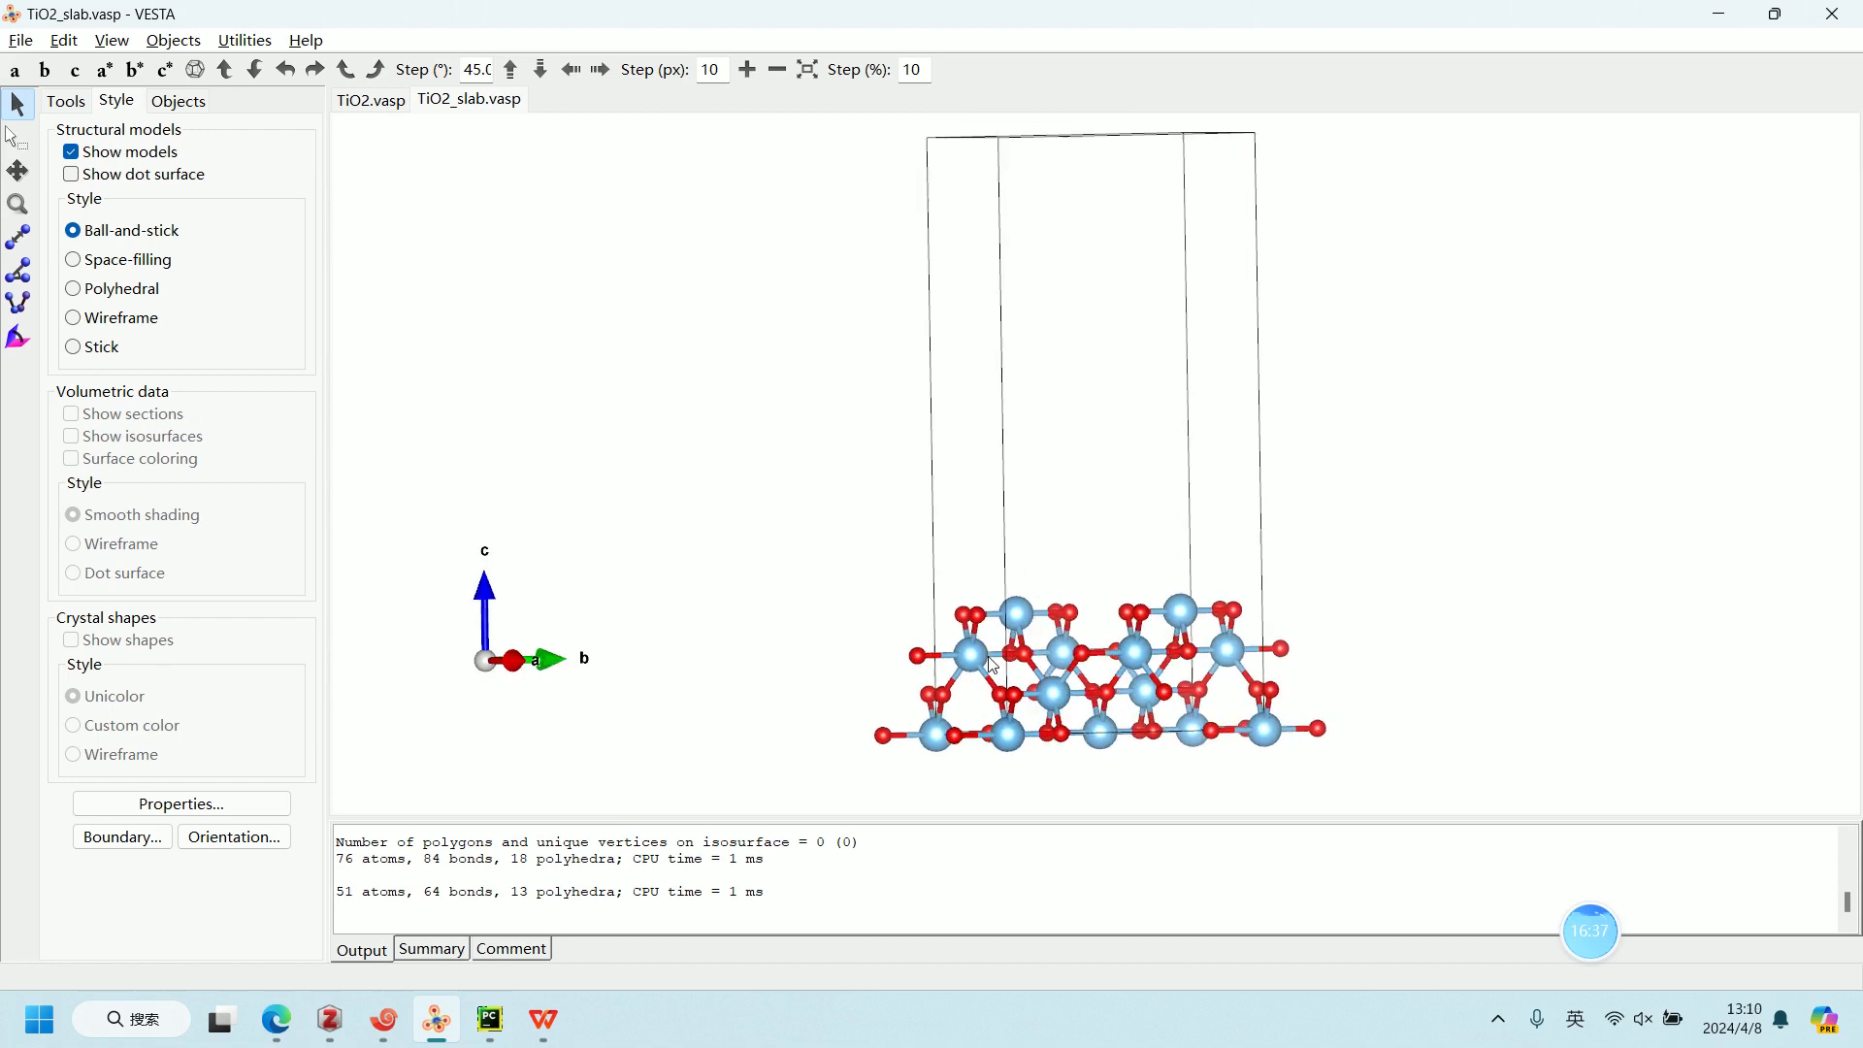
left_click_drag(1075, 619, 1443, 665)
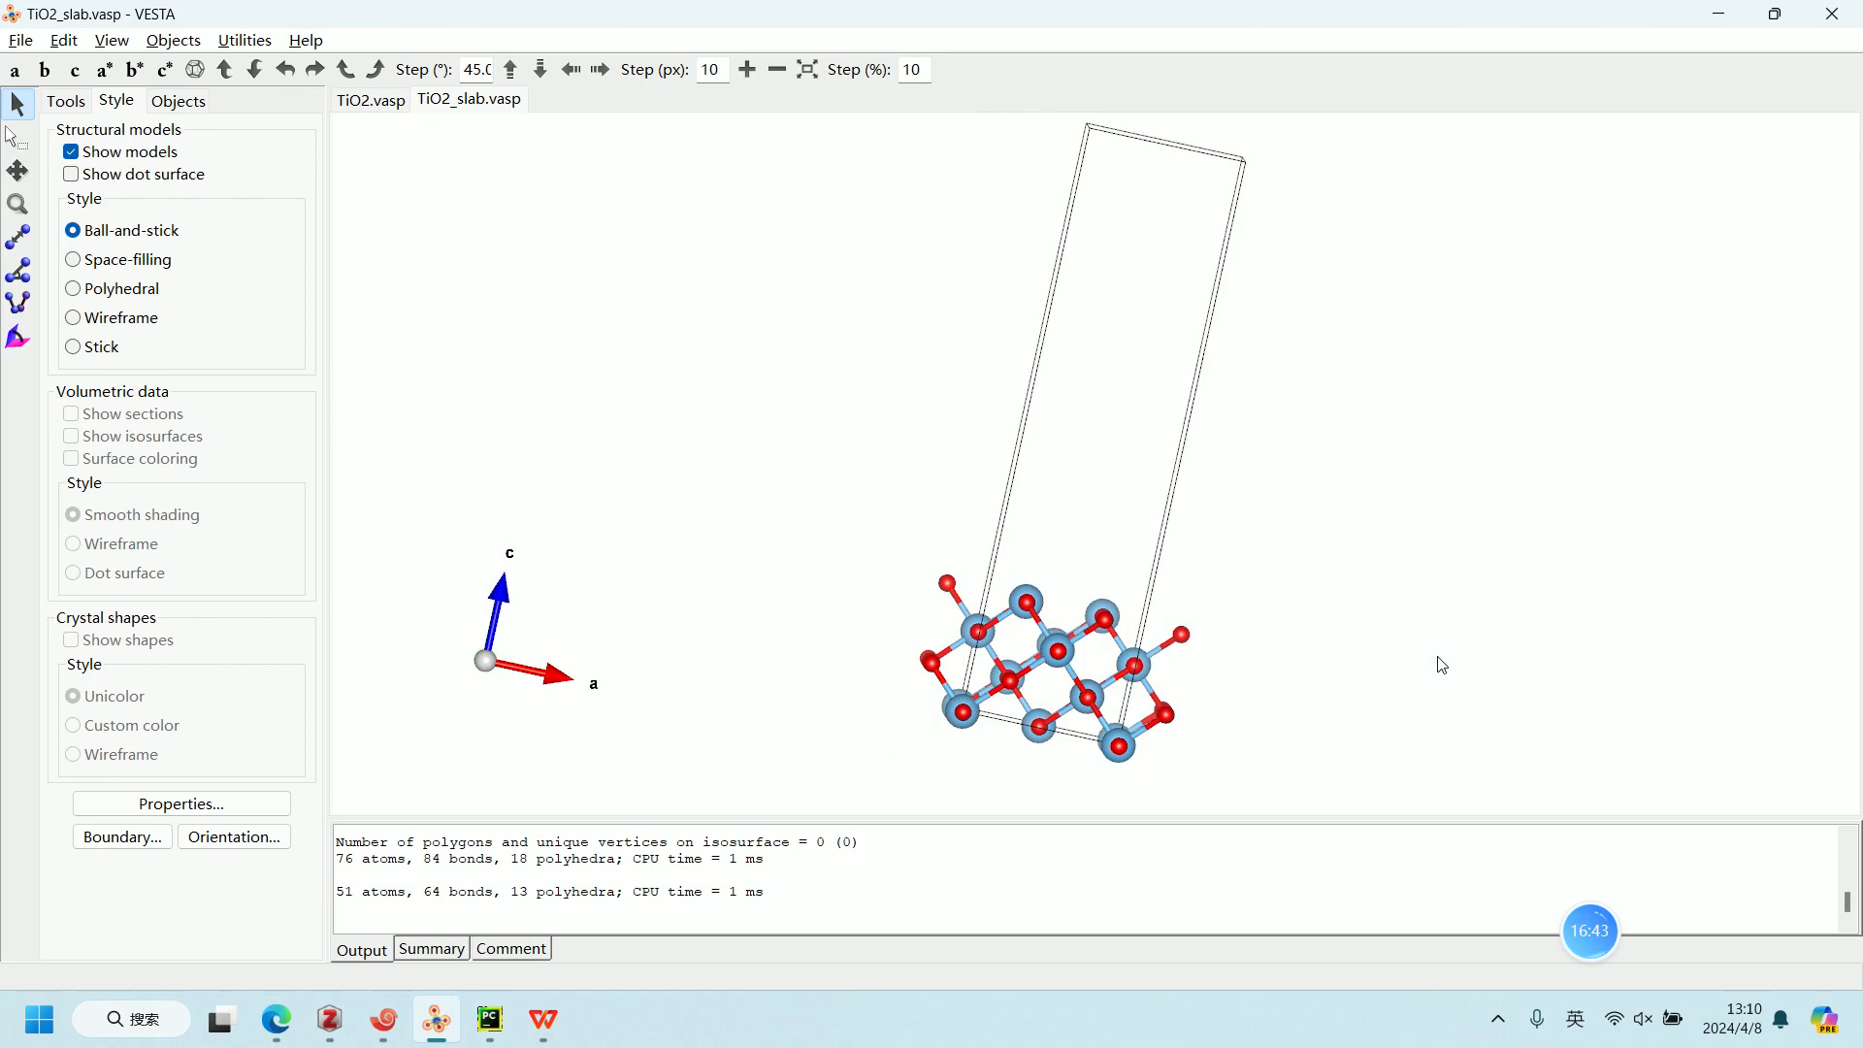